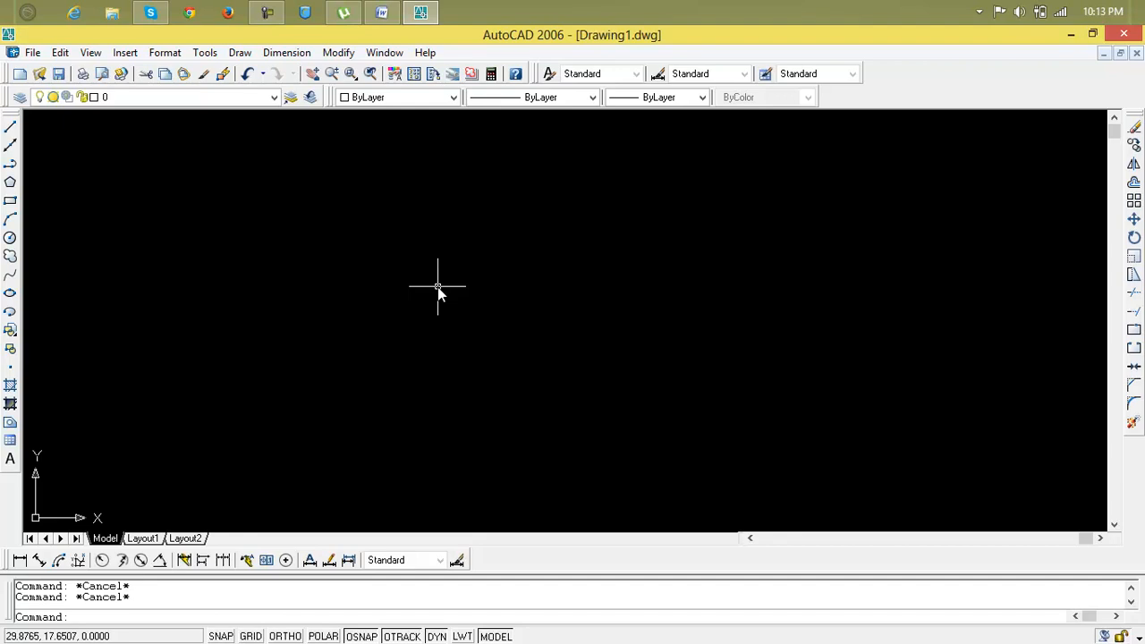
# Step: With Ortho on, draw a vertical line about 14.8 units long and a horizontal line running right from its upper end
pyautogui.write('l')
pyautogui.press('Return')
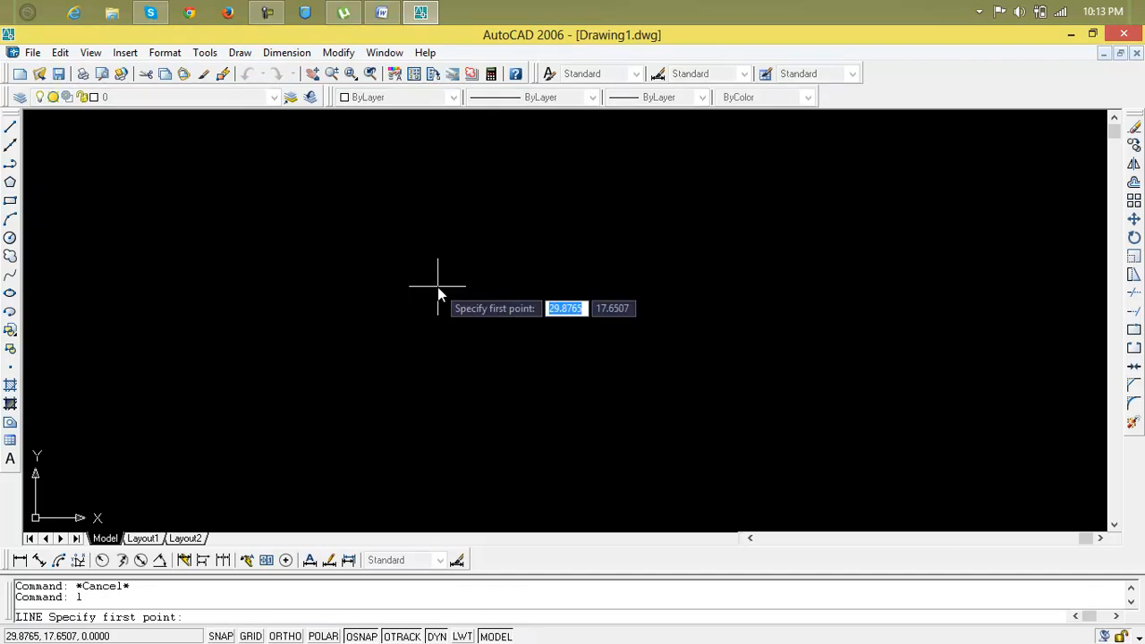
pyautogui.click(341, 239)
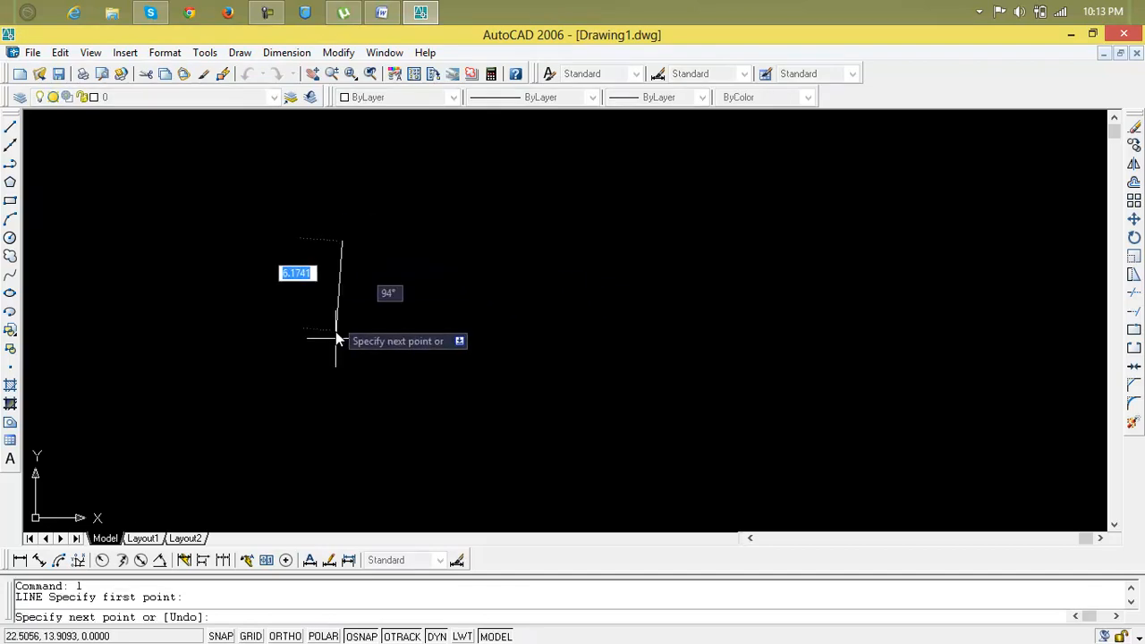
pyautogui.press('F8')
pyautogui.click(335, 448)
pyautogui.press('Return')
pyautogui.press('Return')
pyautogui.click(342, 240)
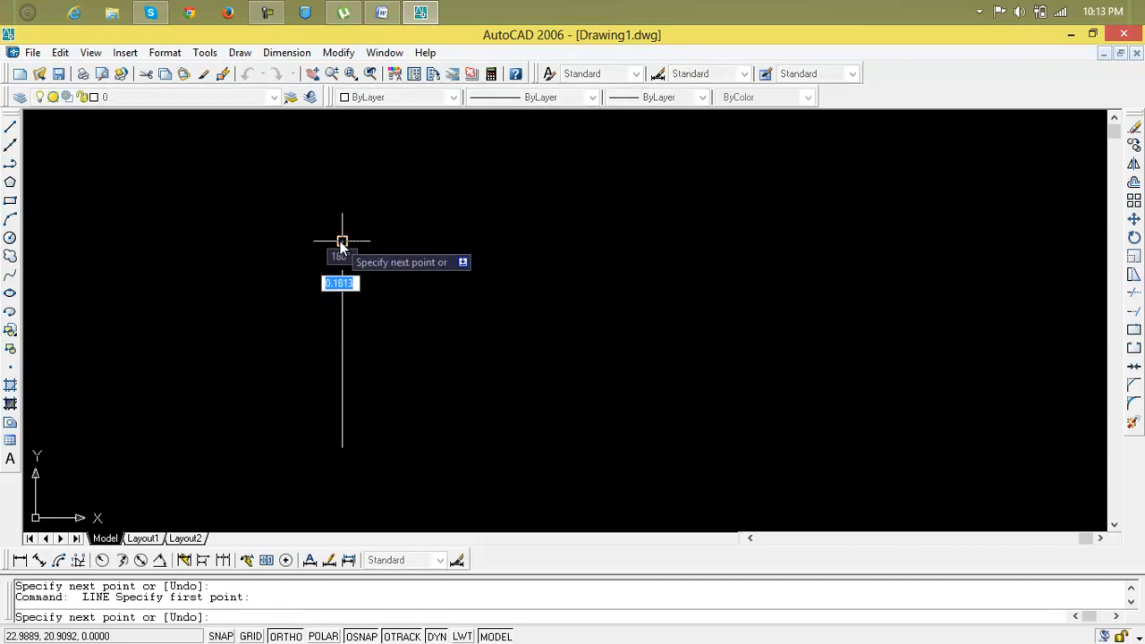
pyautogui.click(718, 241)
pyautogui.press('Return')
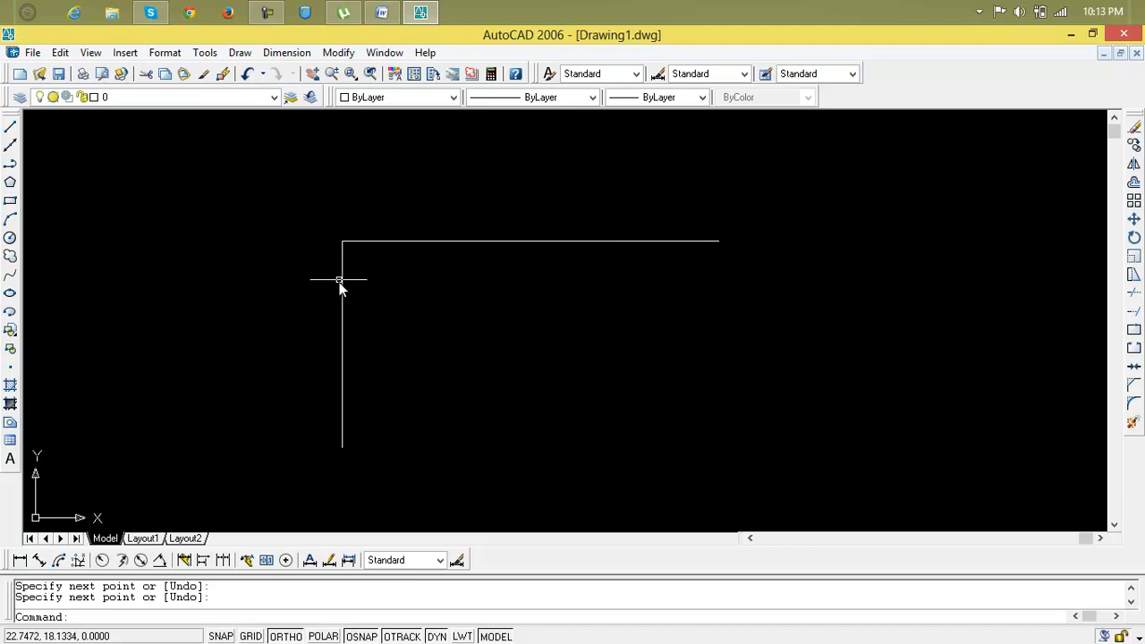
# Step: Shorten the horizontal line from its left end and the vertical line from its upper end, opening a gap at the corner
pyautogui.click(365, 240)
pyautogui.click(365, 250)
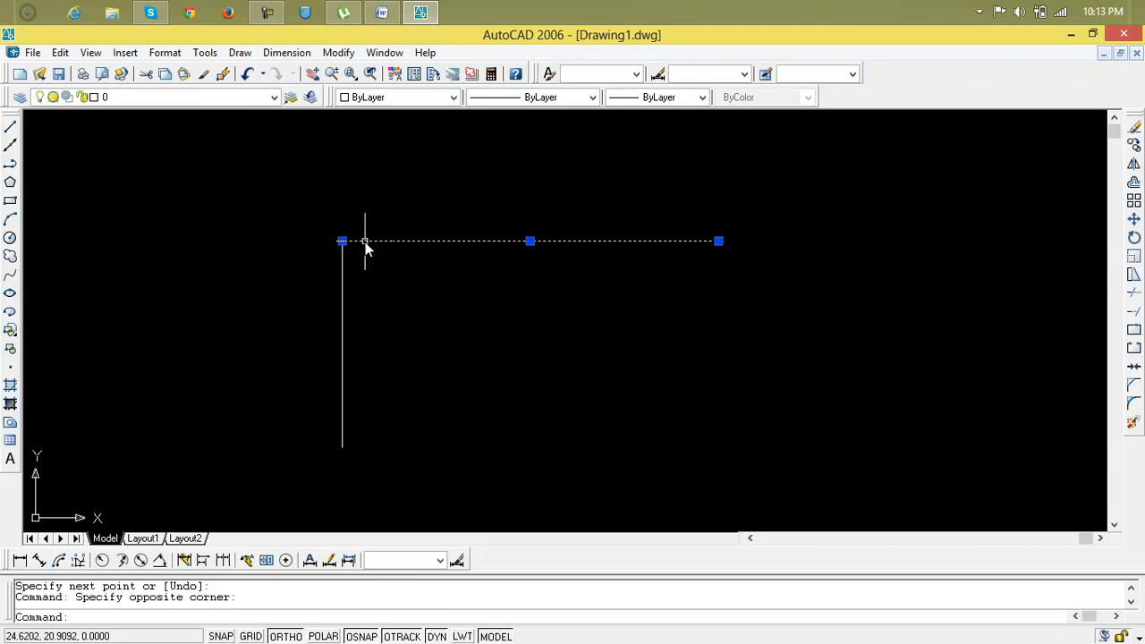
pyautogui.click(343, 241)
pyautogui.click(447, 241)
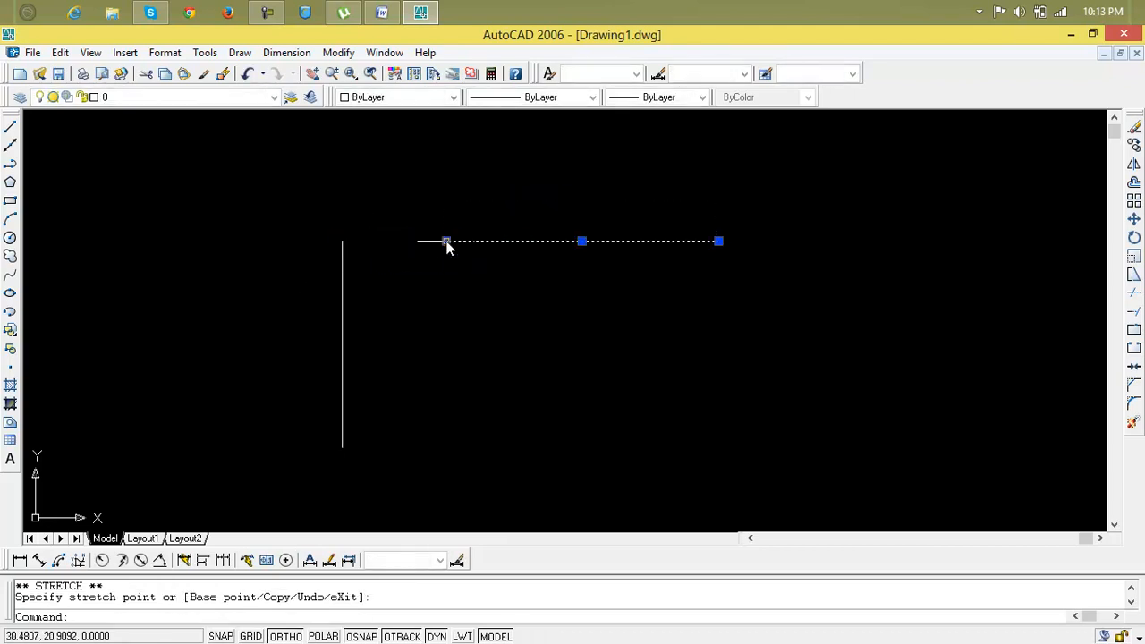
pyautogui.click(340, 269)
pyautogui.click(347, 248)
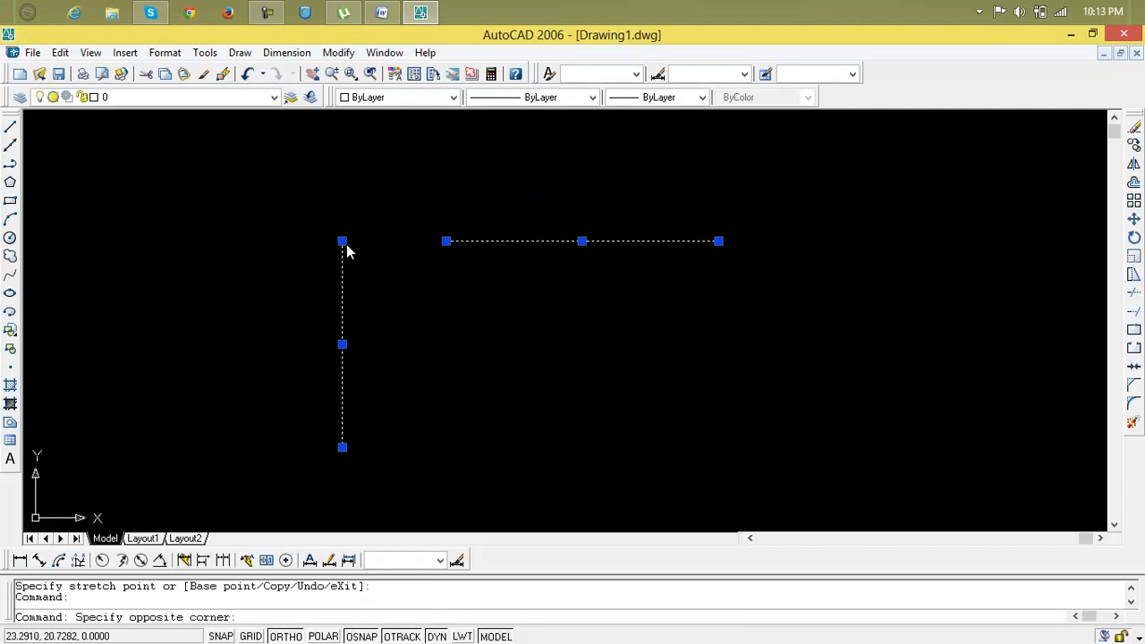
pyautogui.click(341, 243)
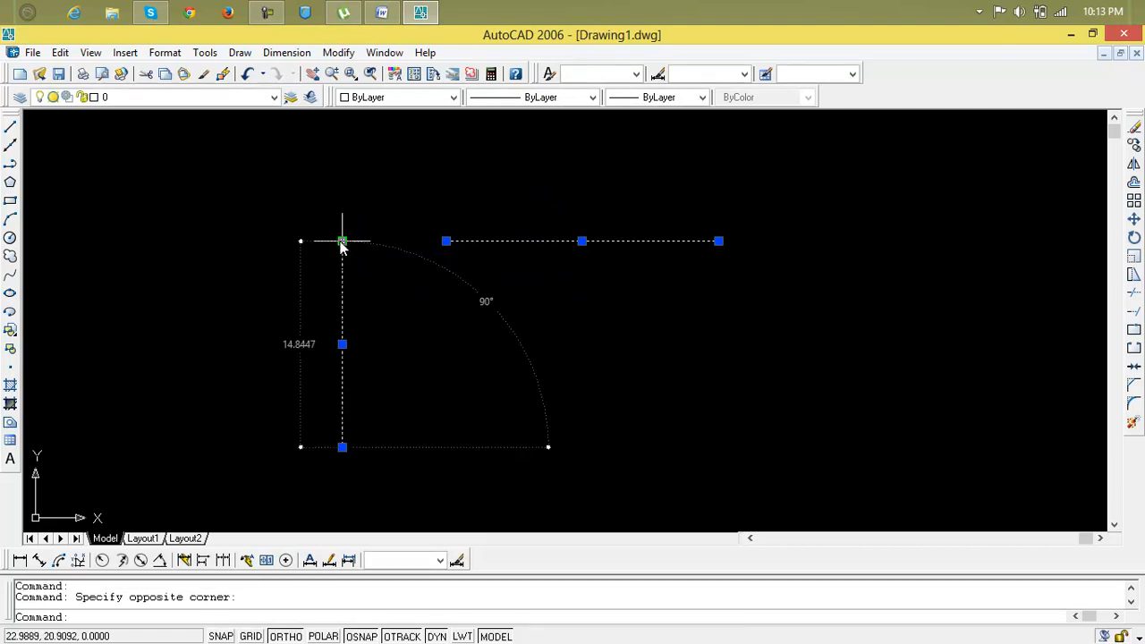
pyautogui.click(343, 241)
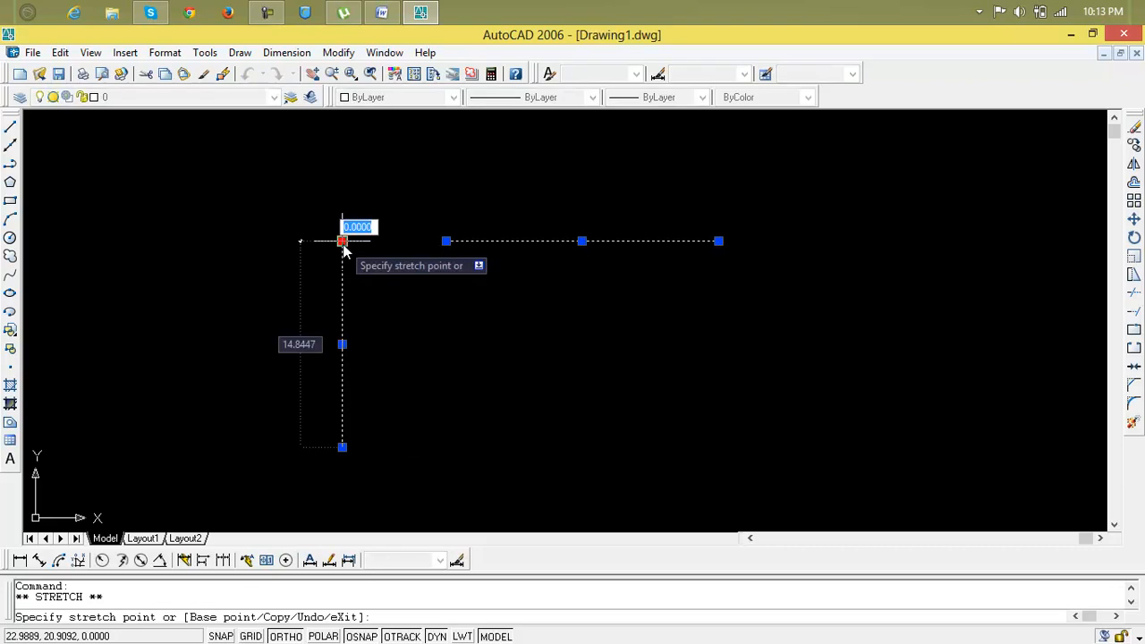
pyautogui.click(343, 299)
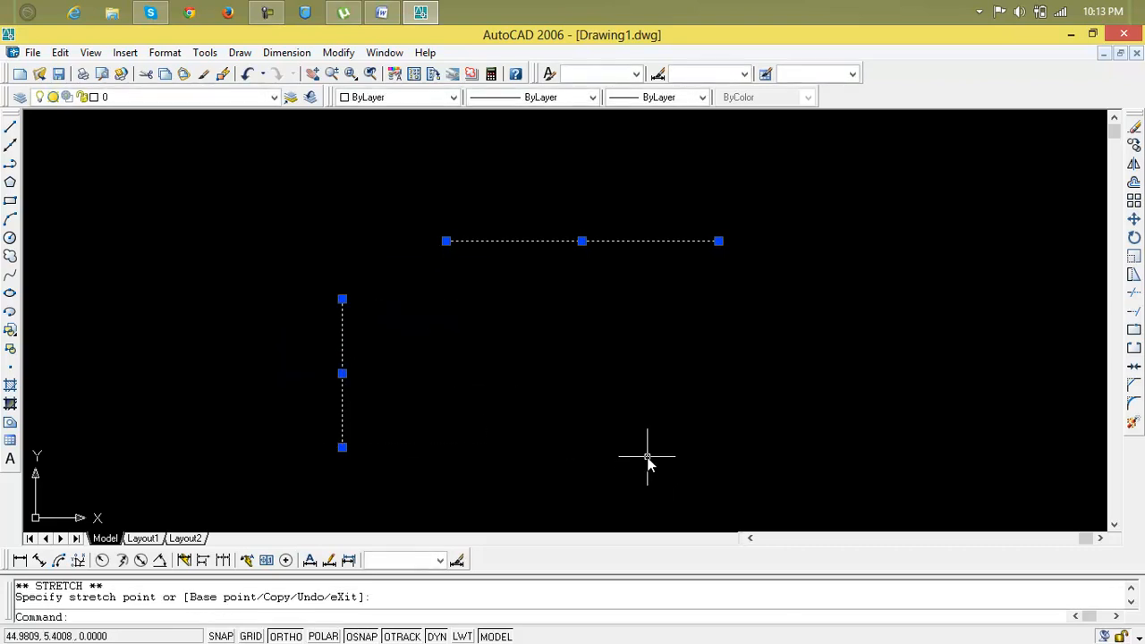
# Step: Erase both the horizontal and the vertical line
pyautogui.click(654, 408)
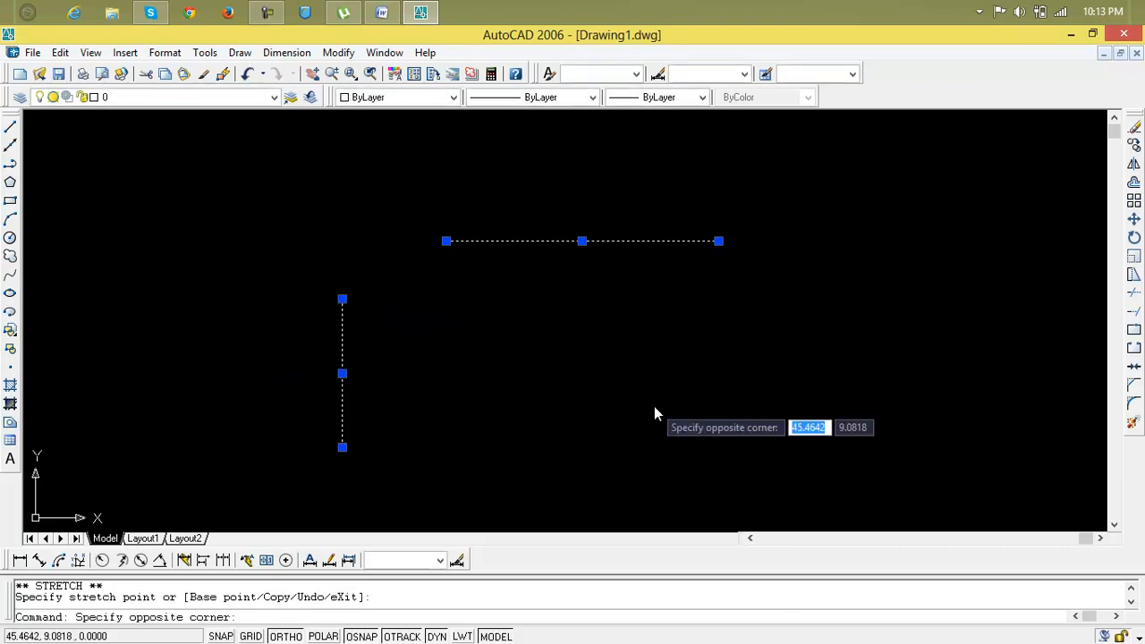
pyautogui.press('Escape')
pyautogui.press('Escape')
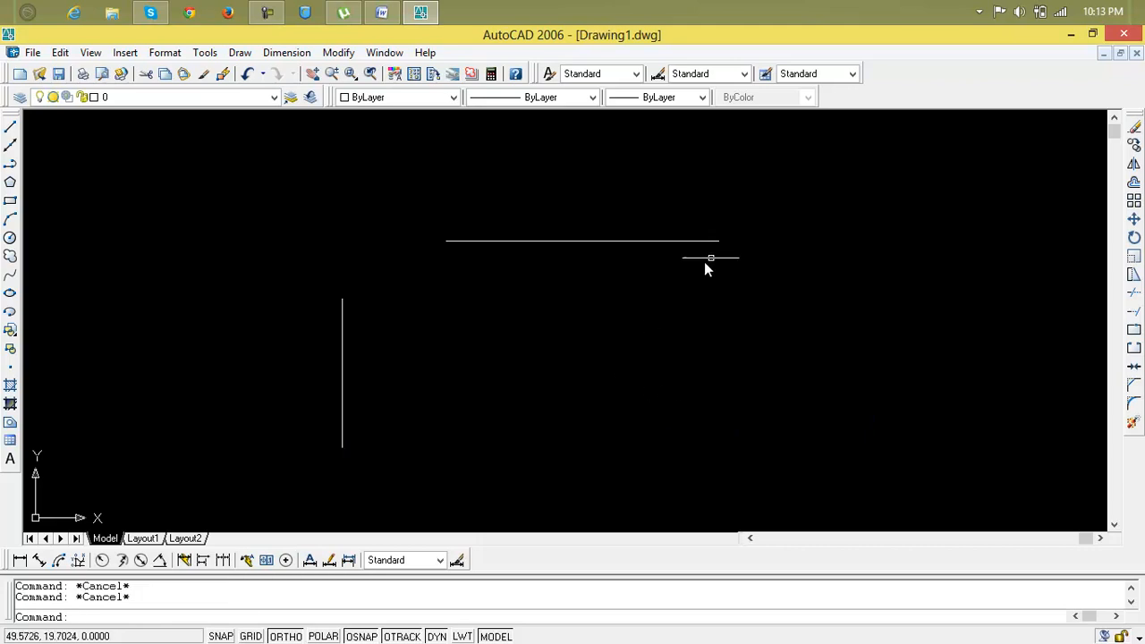
pyautogui.click(222, 411)
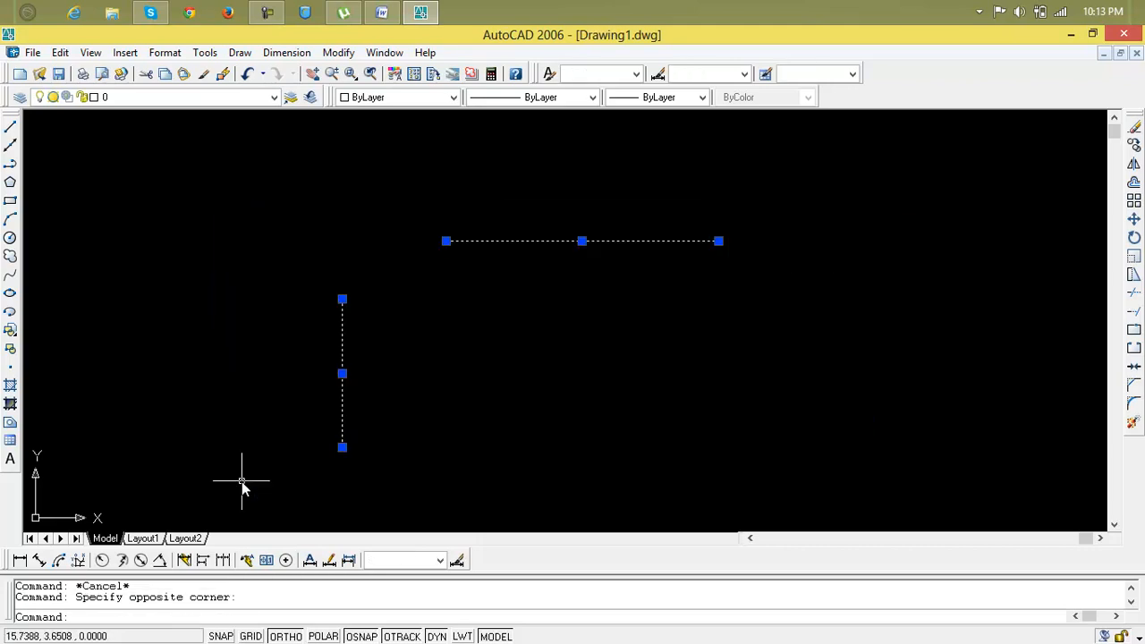
pyautogui.press('Delete')
# Step: Set the drawing's length units to Architectural with a precision of 0'-0"
pyautogui.write('un')
pyautogui.press('Return')
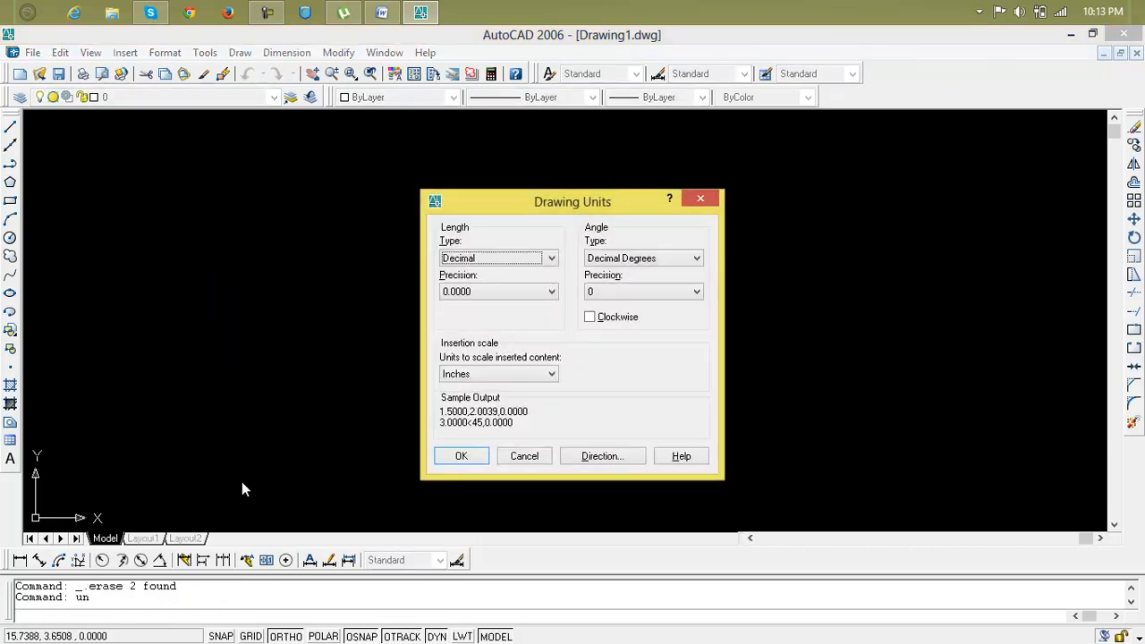
pyautogui.click(510, 258)
pyautogui.click(512, 269)
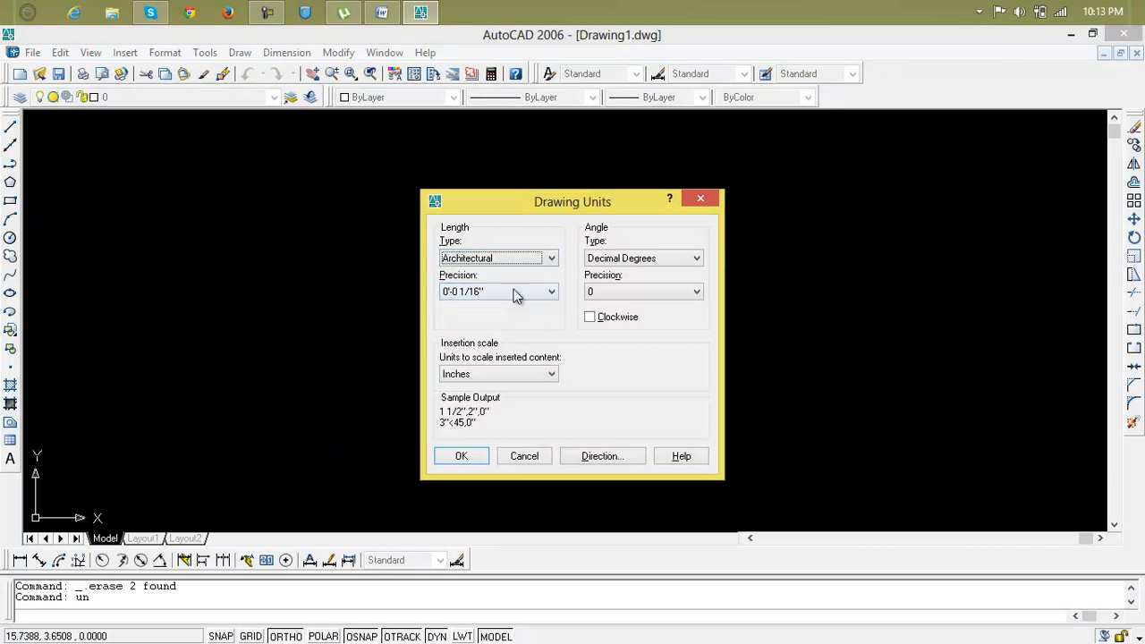
pyautogui.click(513, 289)
pyautogui.click(513, 307)
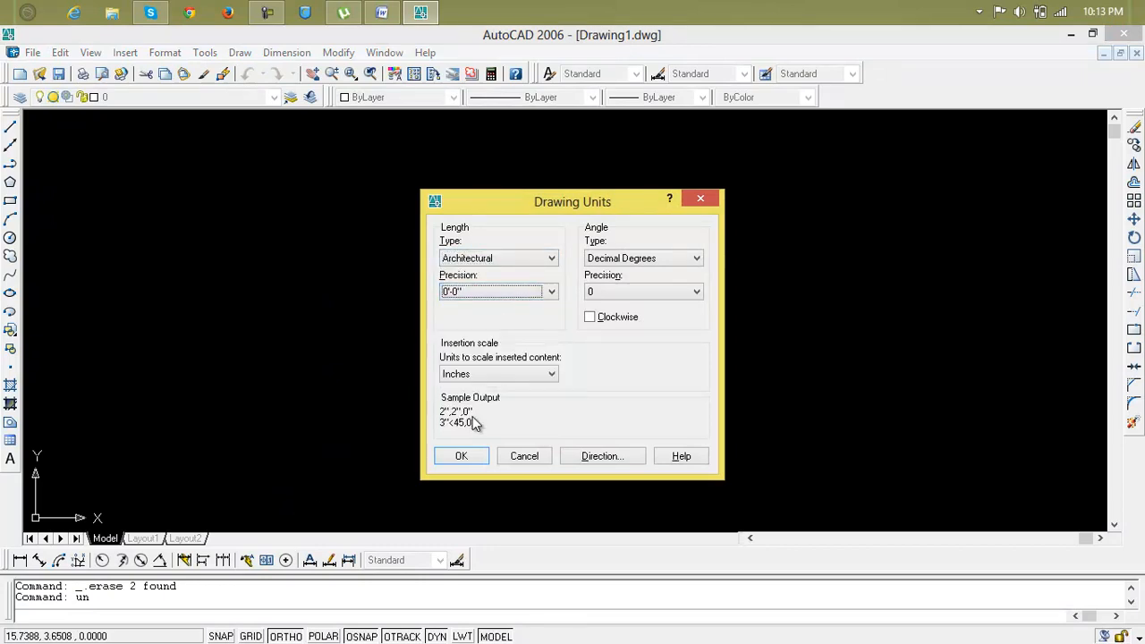
pyautogui.click(469, 458)
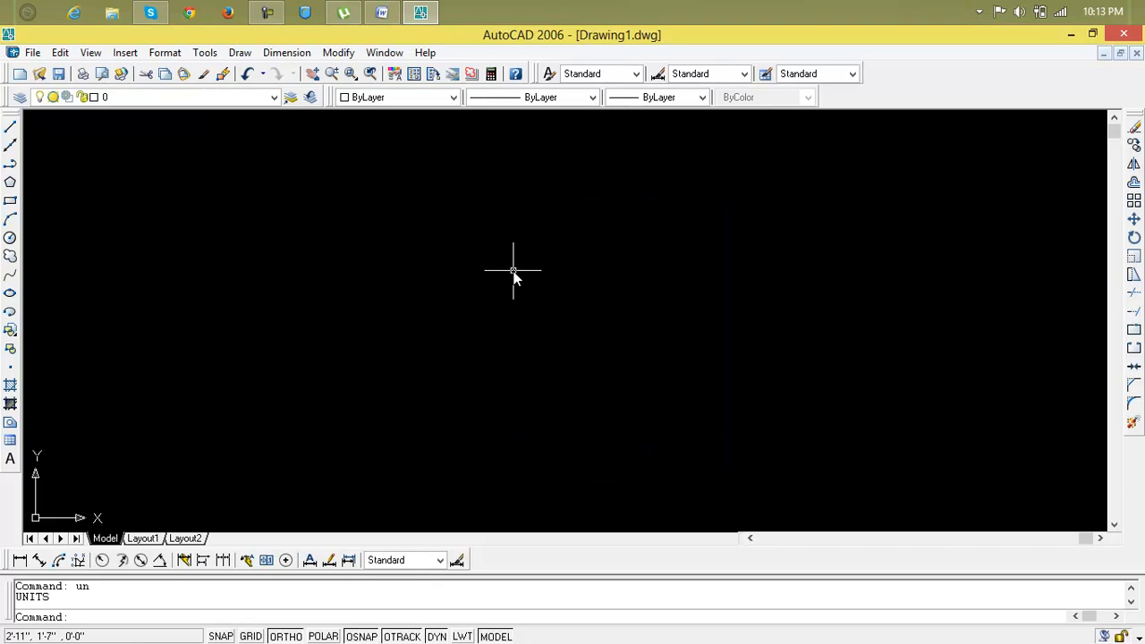
# Step: Modify the Standard dimension style to Architectural primary units with 0'-0" precision
pyautogui.write('d')
pyautogui.press('Return')
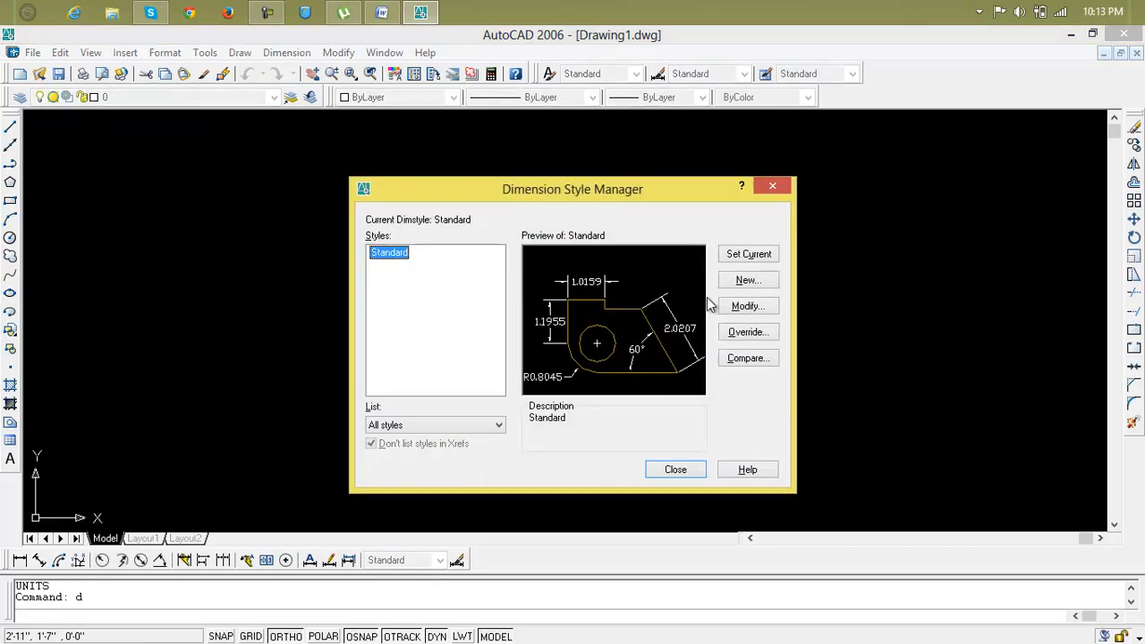
pyautogui.click(731, 306)
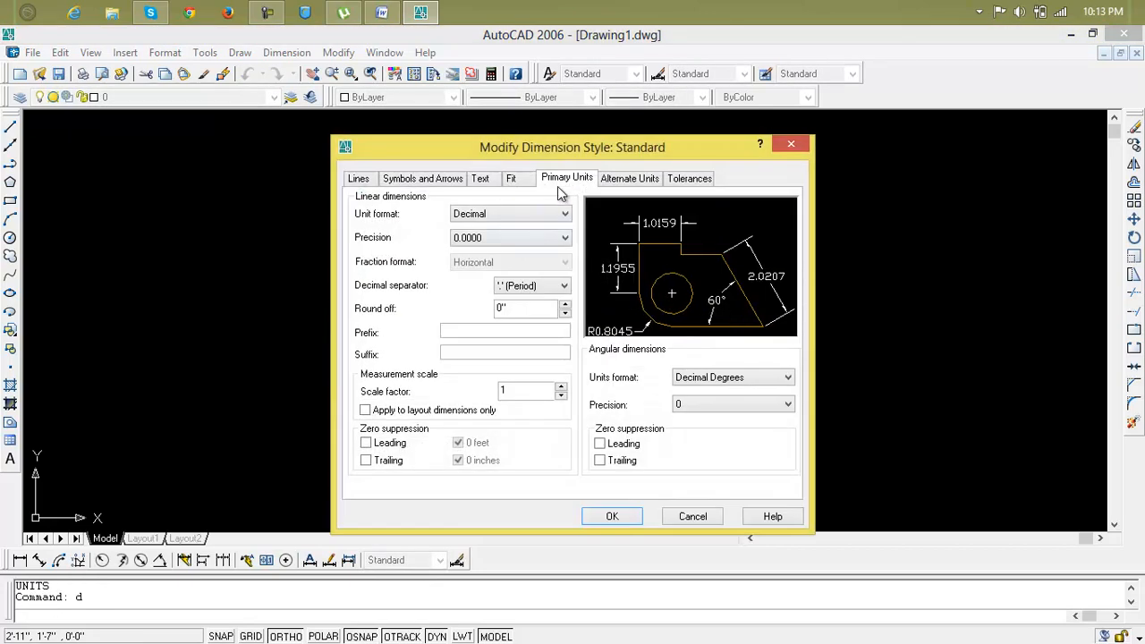
pyautogui.click(547, 214)
pyautogui.click(537, 260)
pyautogui.click(533, 239)
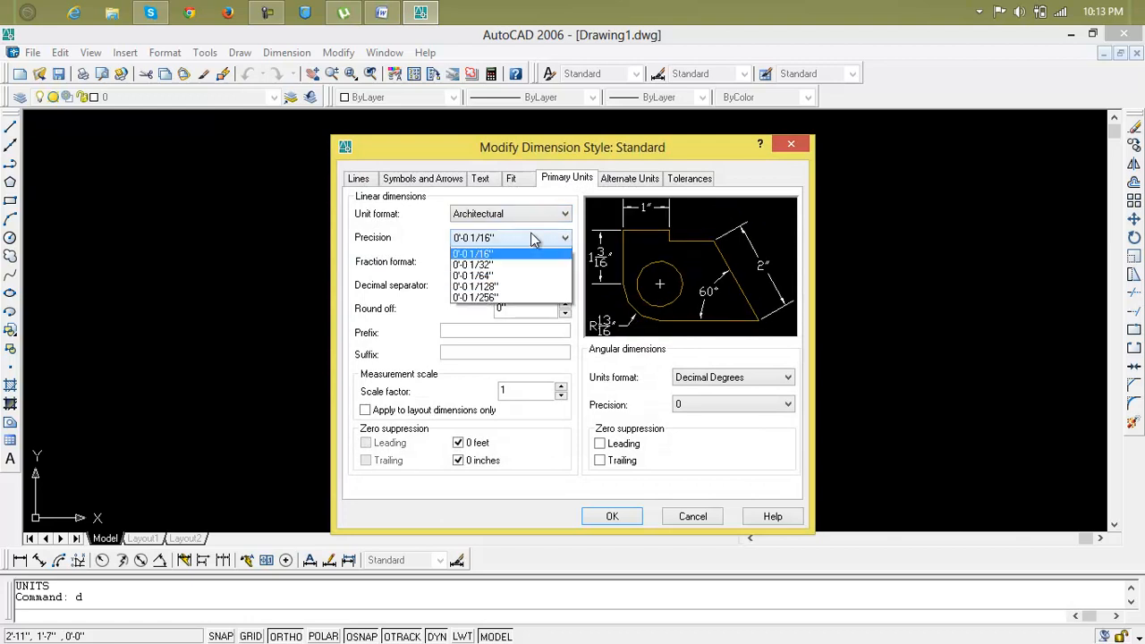
pyautogui.click(529, 252)
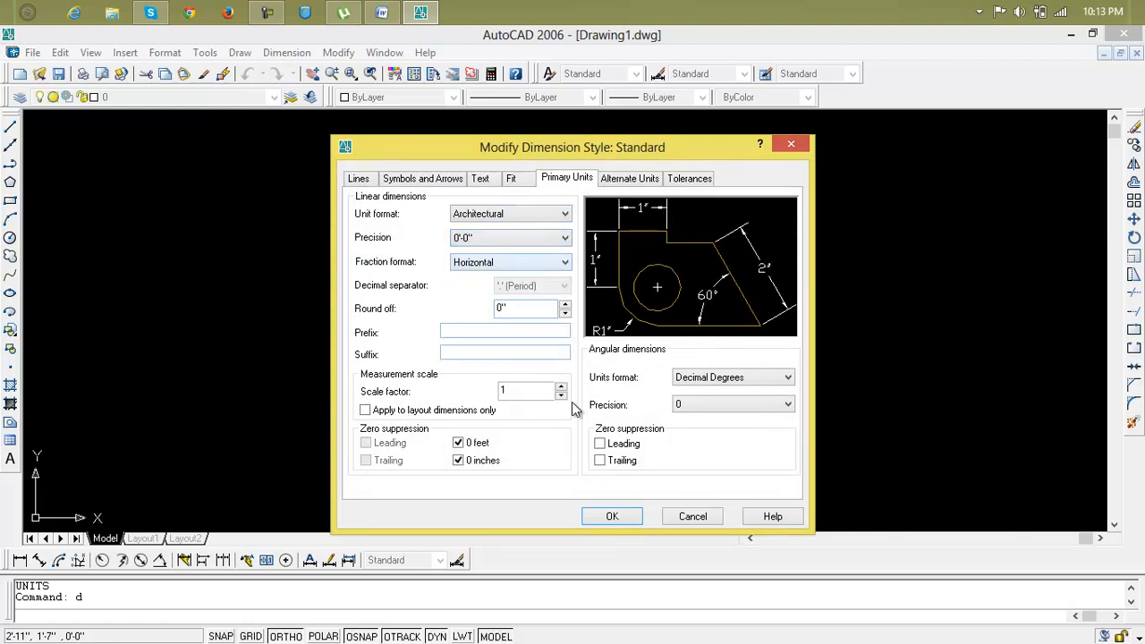
pyautogui.click(615, 516)
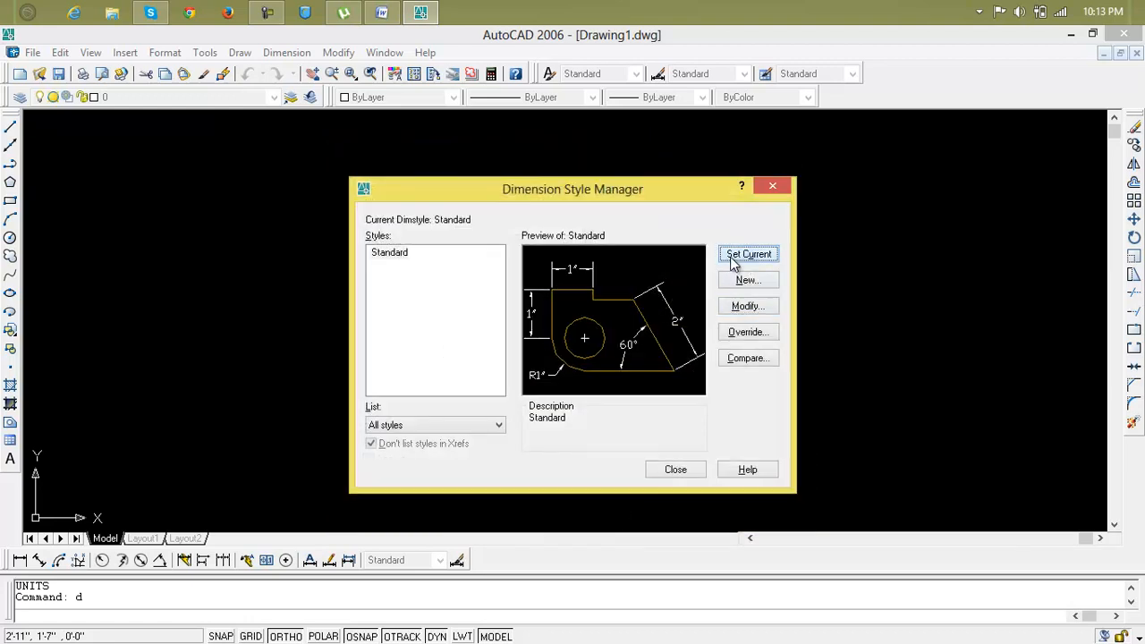
pyautogui.click(683, 469)
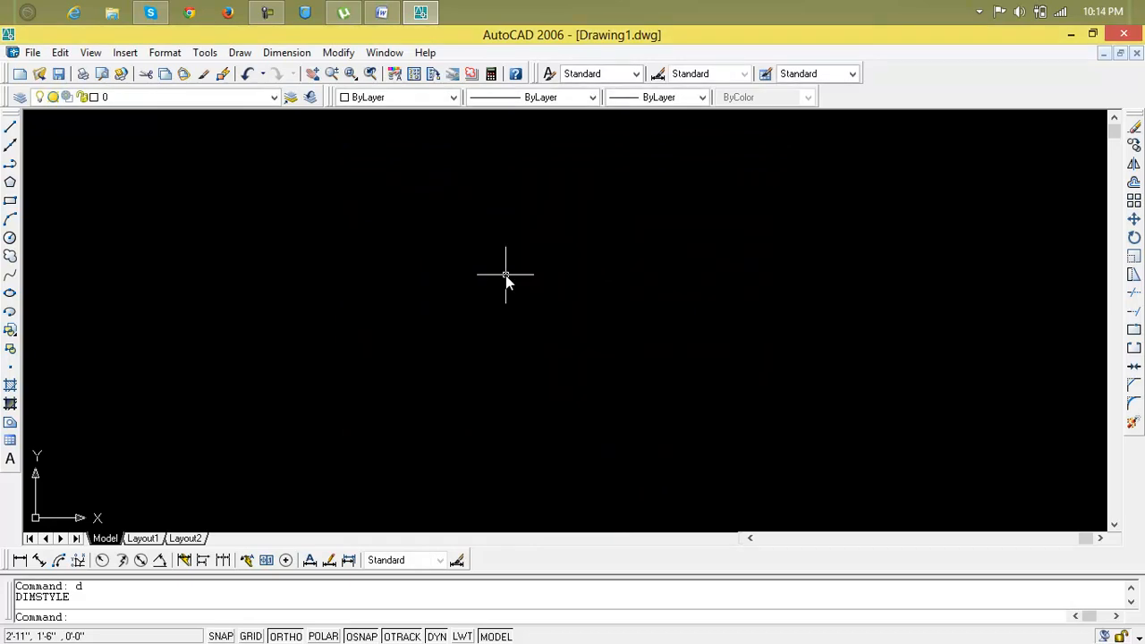
pyautogui.press('Escape')
pyautogui.press('Escape')
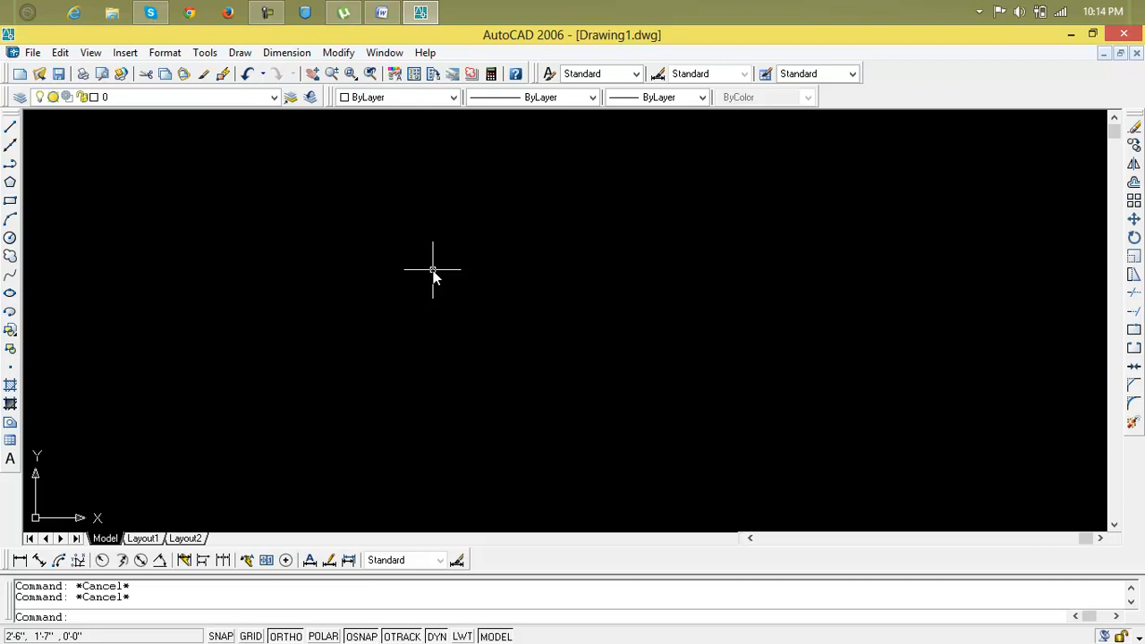
# Step: Draw a horizontal line 10' long running to the right
pyautogui.write('l')
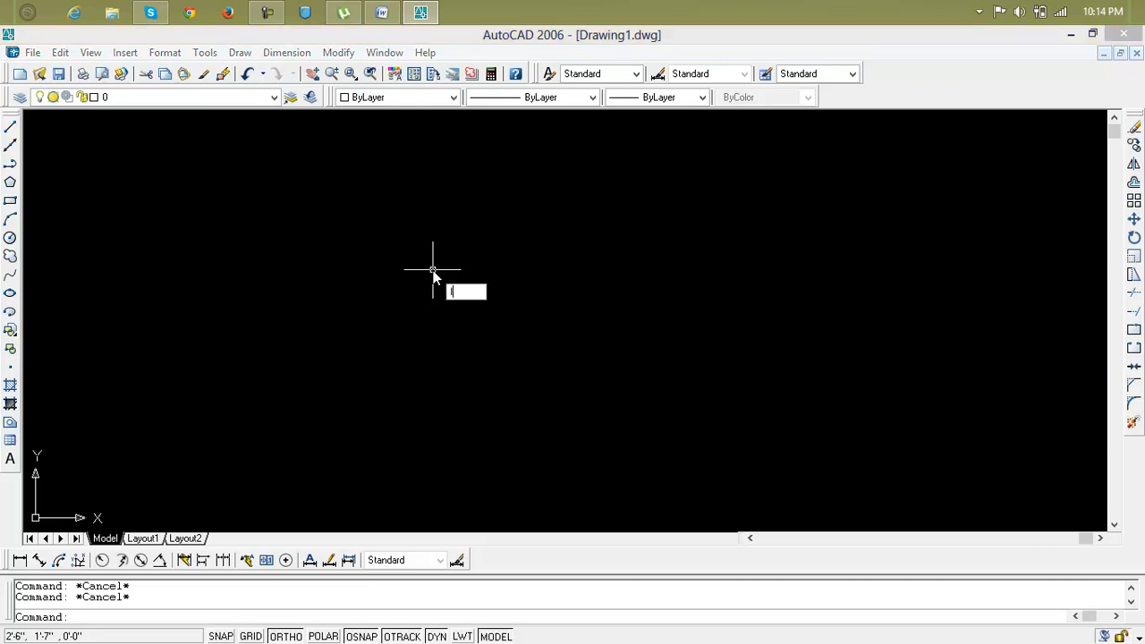
pyautogui.press('Return')
pyautogui.click(346, 233)
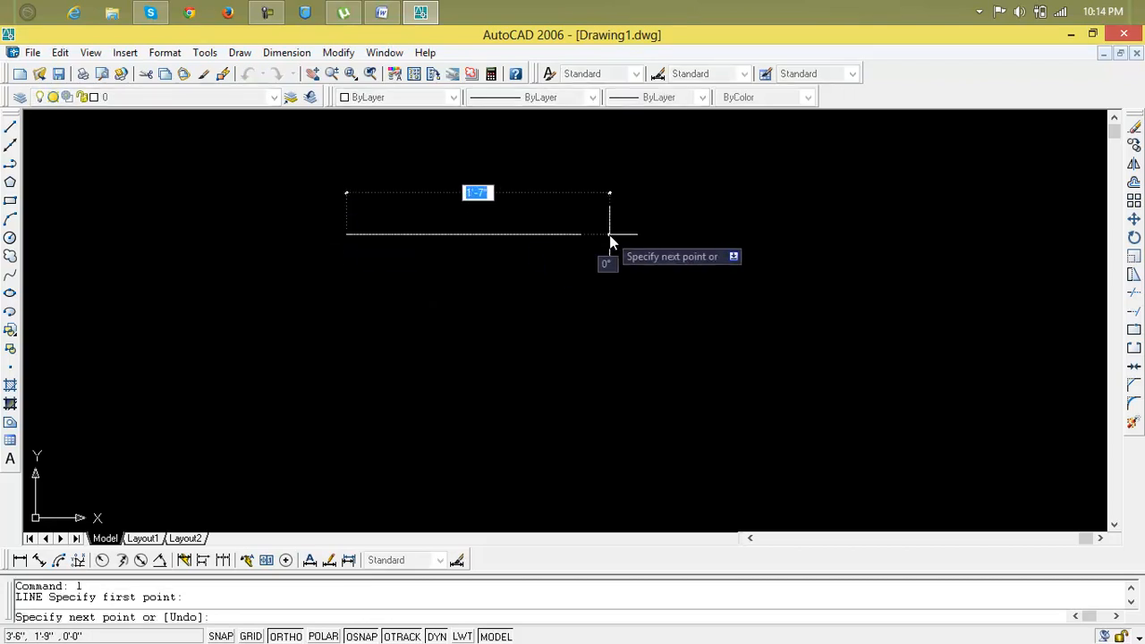
pyautogui.write("10'")
pyautogui.press('Return')
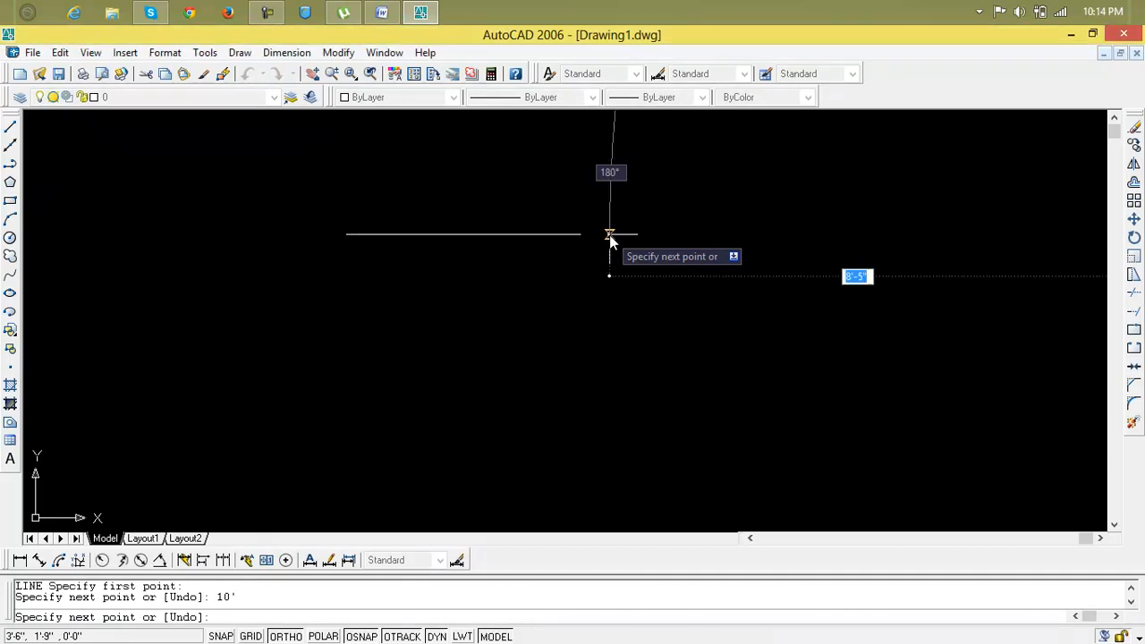
pyautogui.press('Escape')
# Step: Draw a vertical line 10' long straight down from the left end of the horizontal line
pyautogui.write('l')
pyautogui.press('Return')
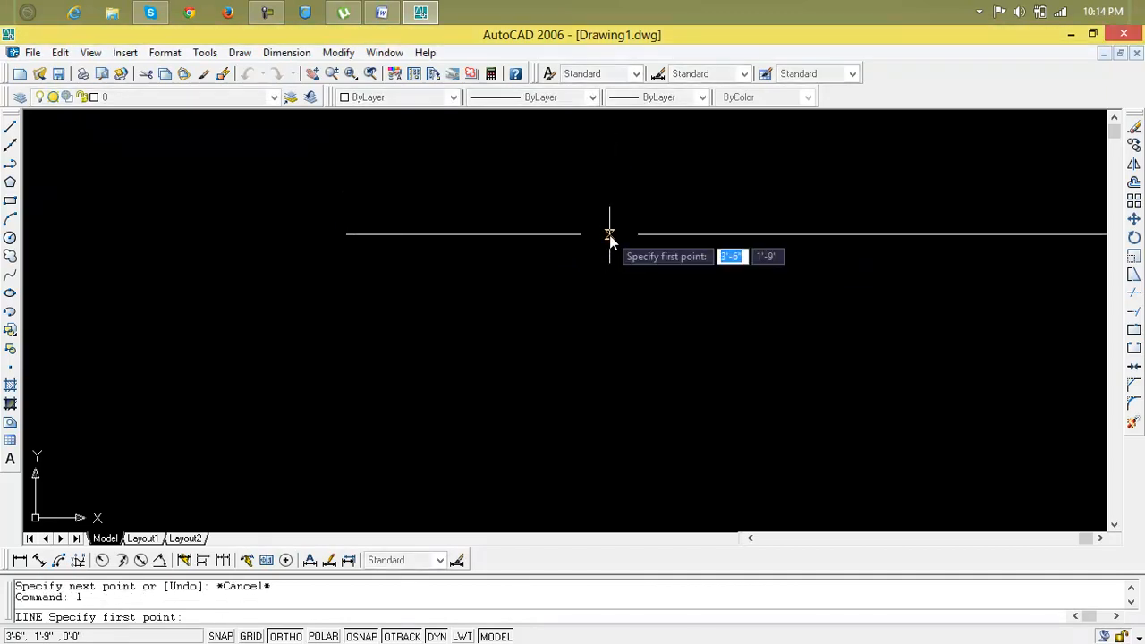
pyautogui.click(347, 235)
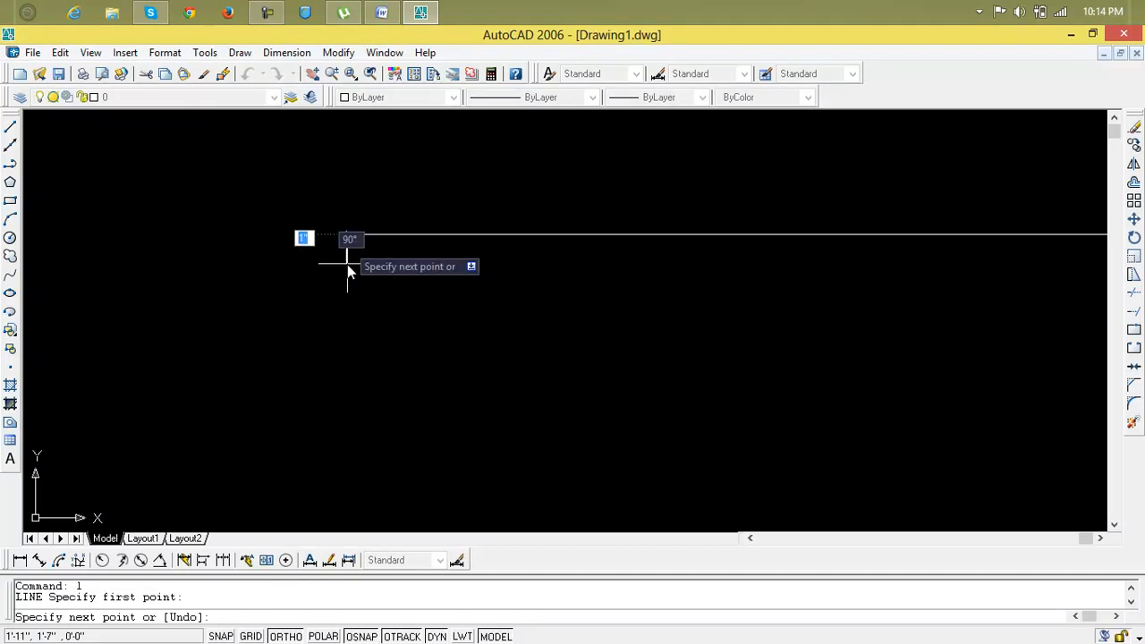
pyautogui.write("10'")
pyautogui.press('Return')
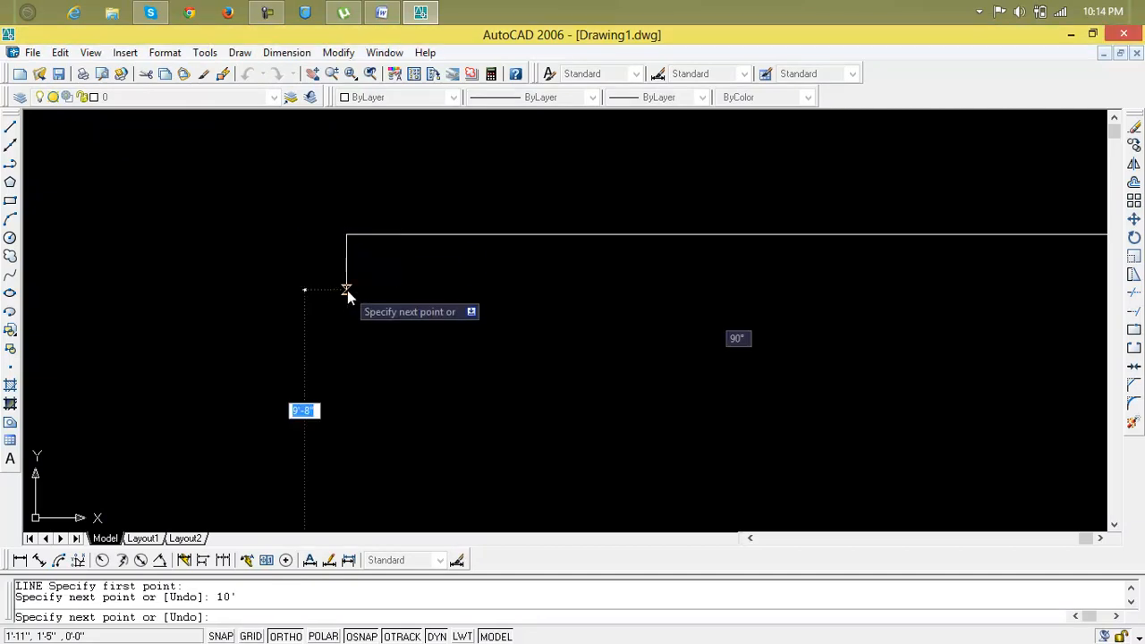
pyautogui.press('Escape')
pyautogui.write('za')
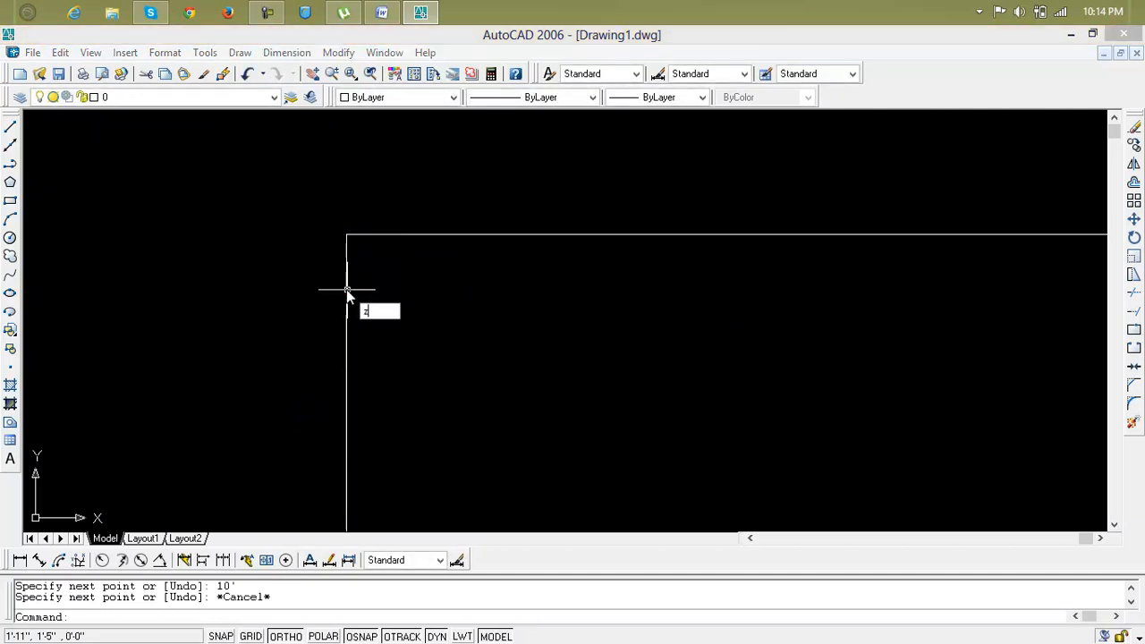
pyautogui.press('Return')
pyautogui.press('Escape')
pyautogui.press('Escape')
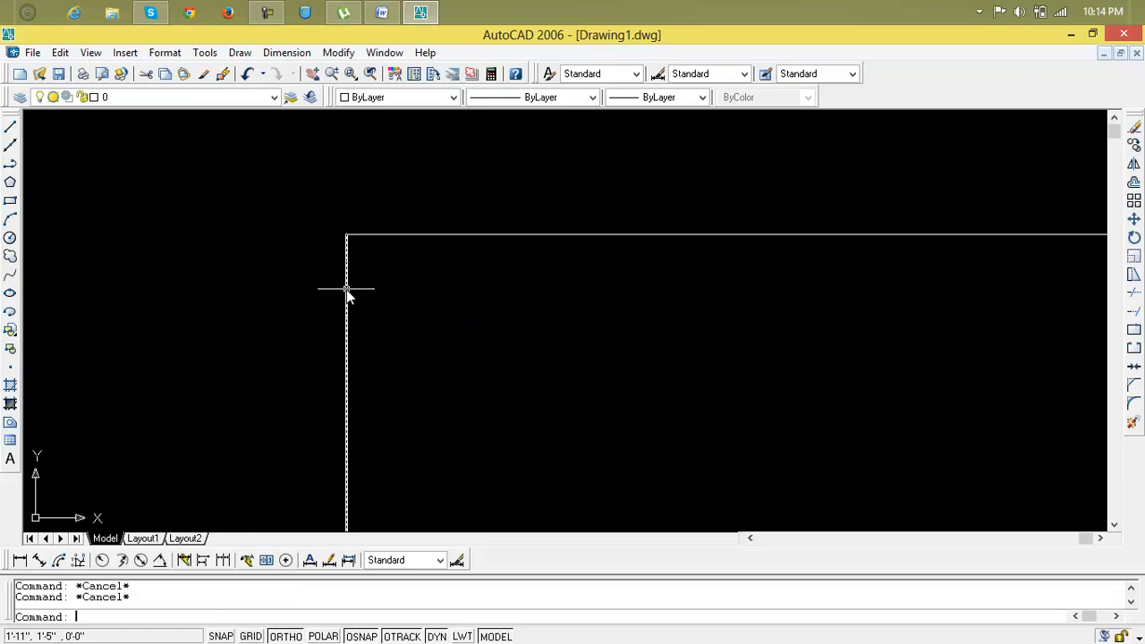
# Step: Zoom to All so that both 10' lines fit in the view
pyautogui.write('z')
pyautogui.press('Return')
pyautogui.write('a')
pyautogui.press('Return')
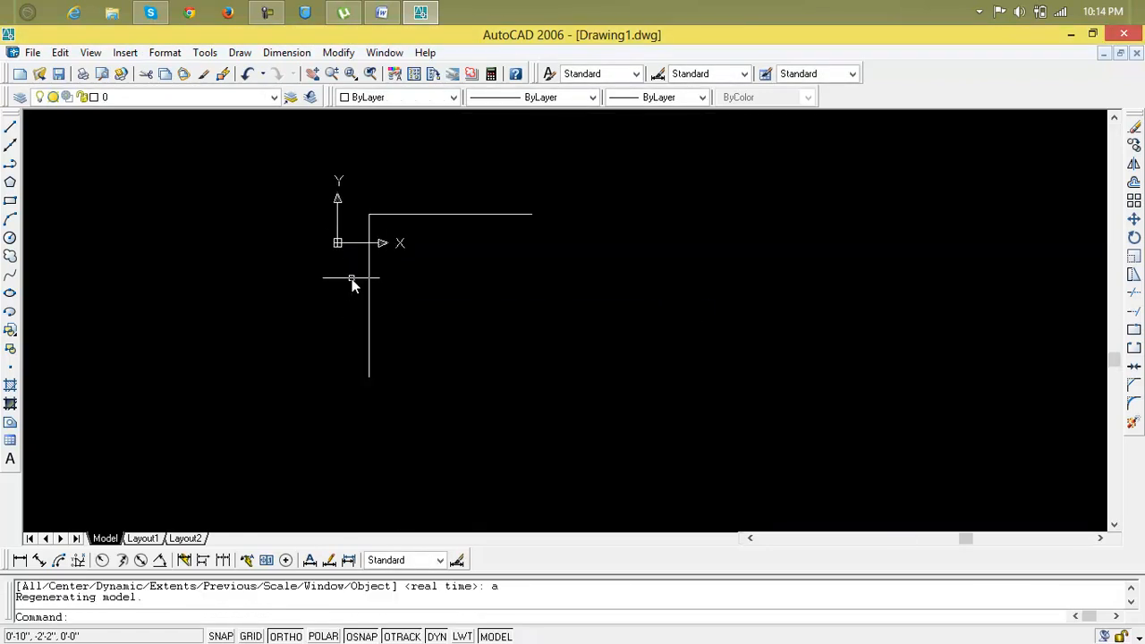
# Step: Turn off displaying the UCS icon at the UCS origin point in the UCS settings
pyautogui.write('uc')
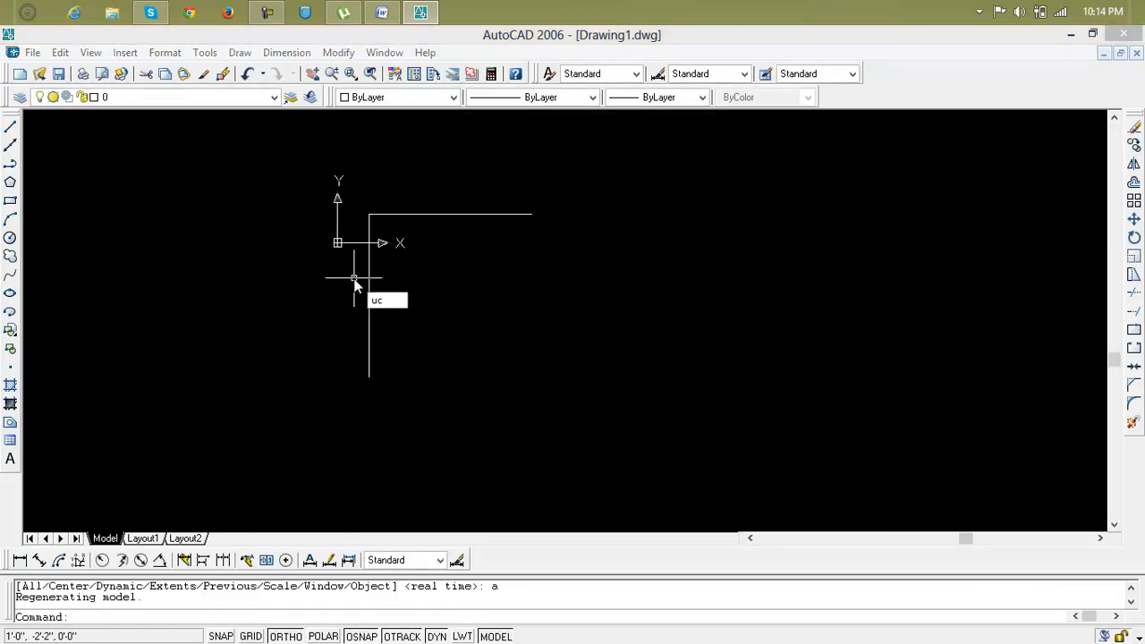
pyautogui.press('Return')
pyautogui.click(491, 300)
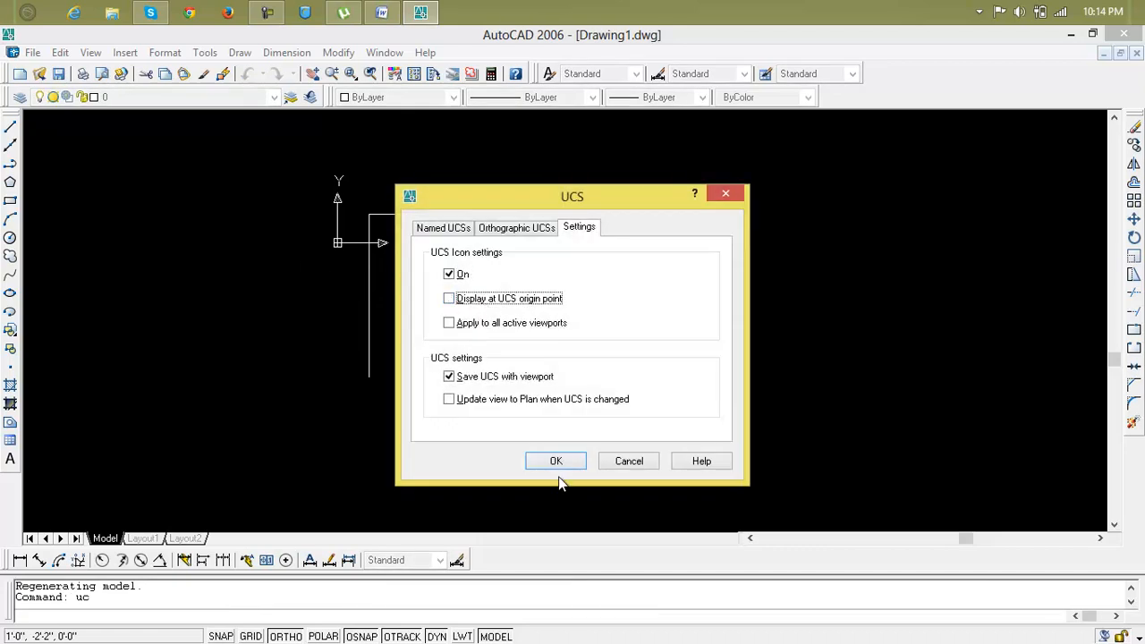
pyautogui.click(558, 459)
pyautogui.press('Escape')
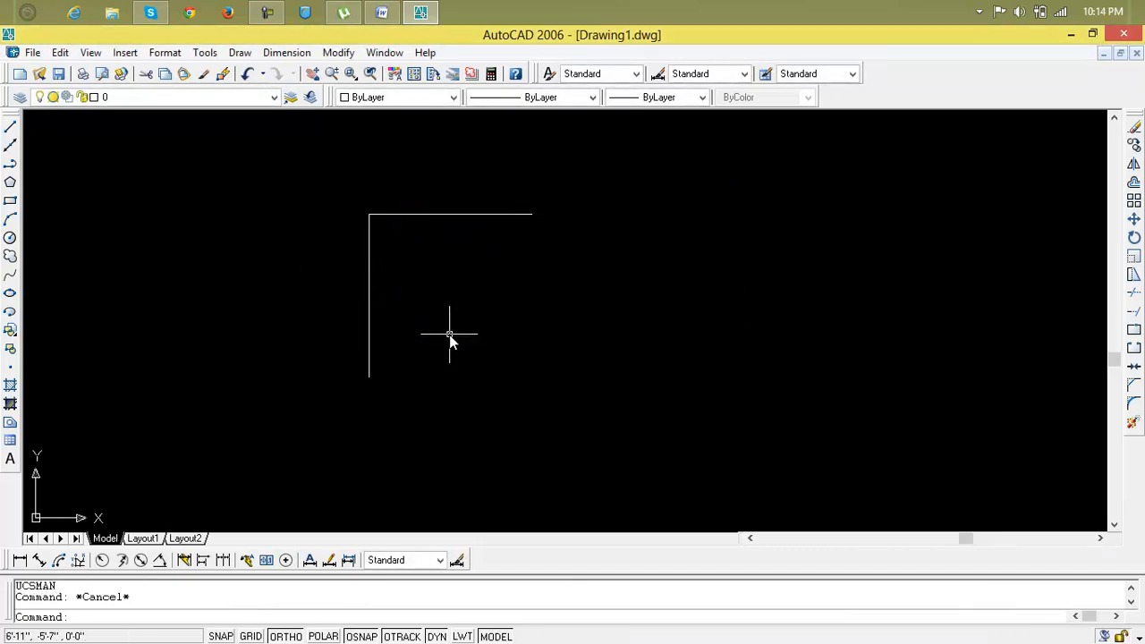
pyautogui.scroll(1, 453, 327)
pyautogui.moveTo(452, 328); pyautogui.dragTo(560, 404, button='middle')
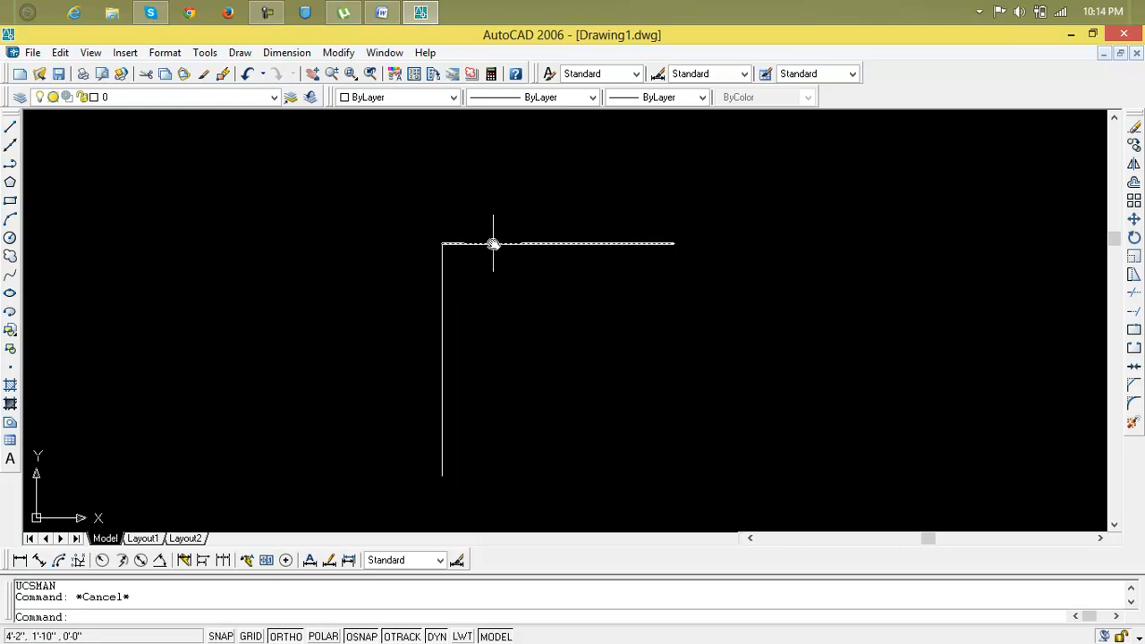
pyautogui.press('Escape')
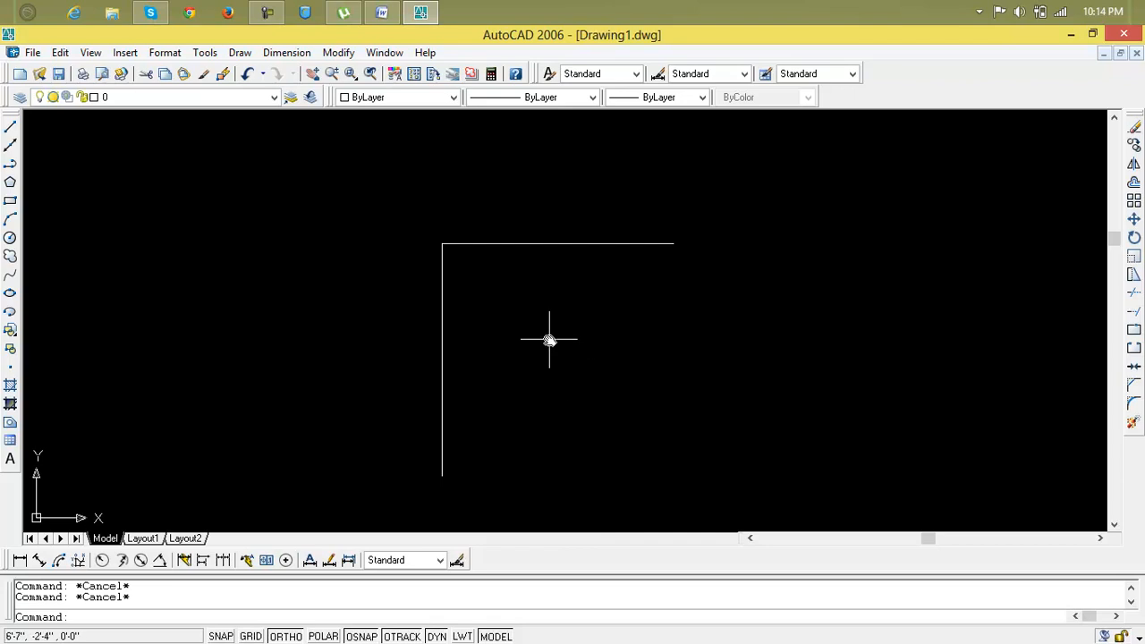
pyautogui.write('ch')
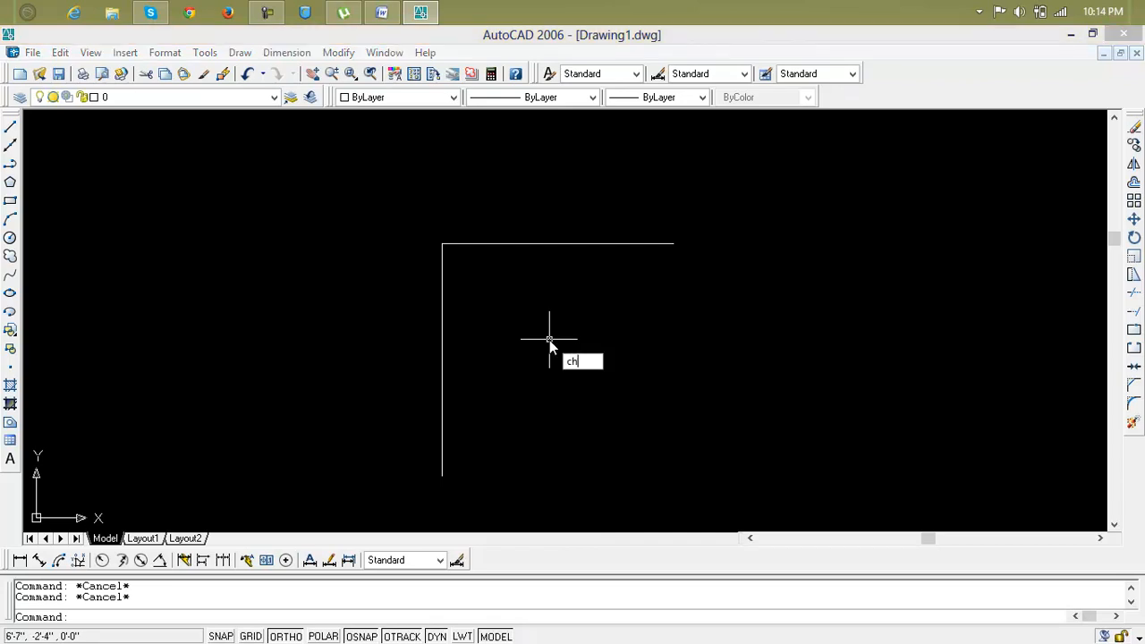
pyautogui.write('a')
pyautogui.press('Return')
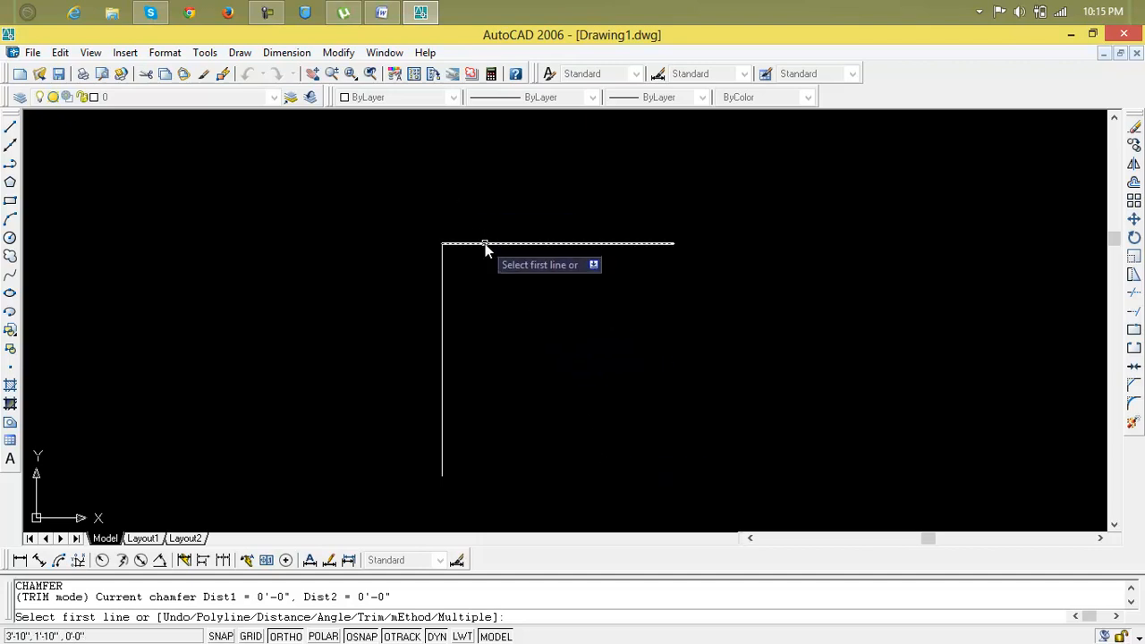
pyautogui.press('Escape')
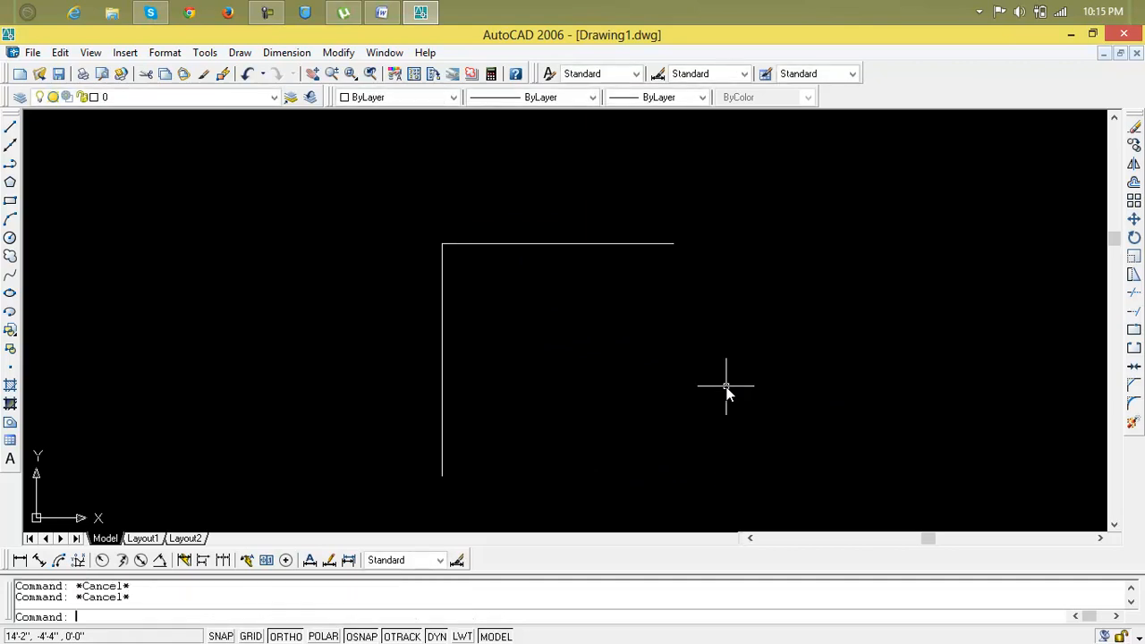
# Step: Shorten the horizontal line to about 4' by stretching its left endpoint, and shorten the vertical line by stretching its top endpoint down
pyautogui.click(508, 244)
pyautogui.click(442, 244)
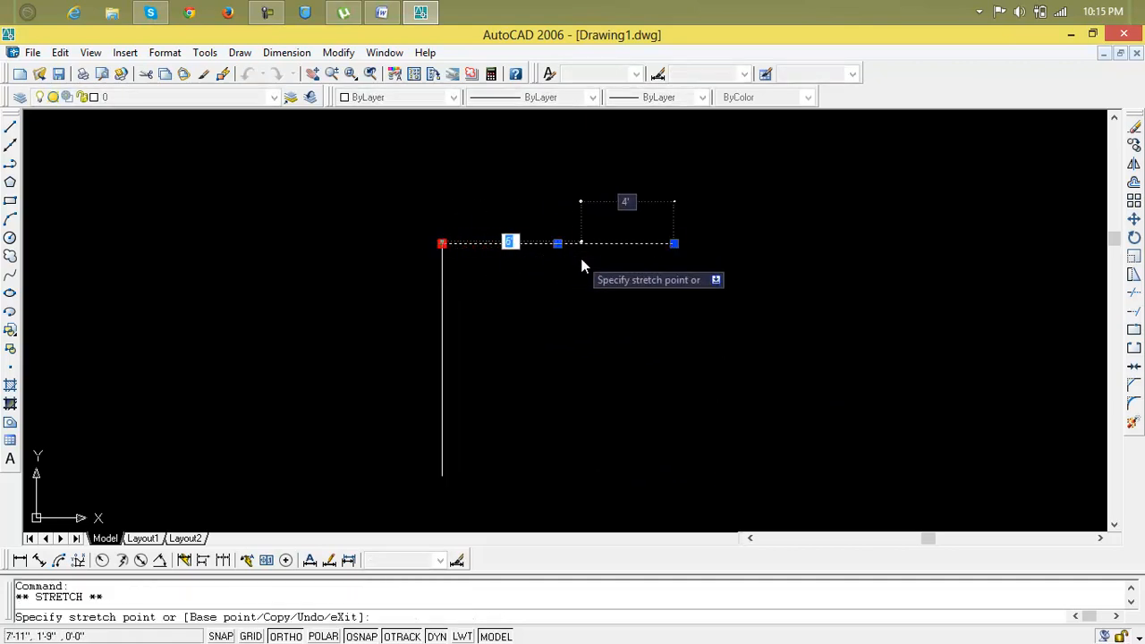
pyautogui.click(580, 244)
pyautogui.click(444, 284)
pyautogui.click(442, 243)
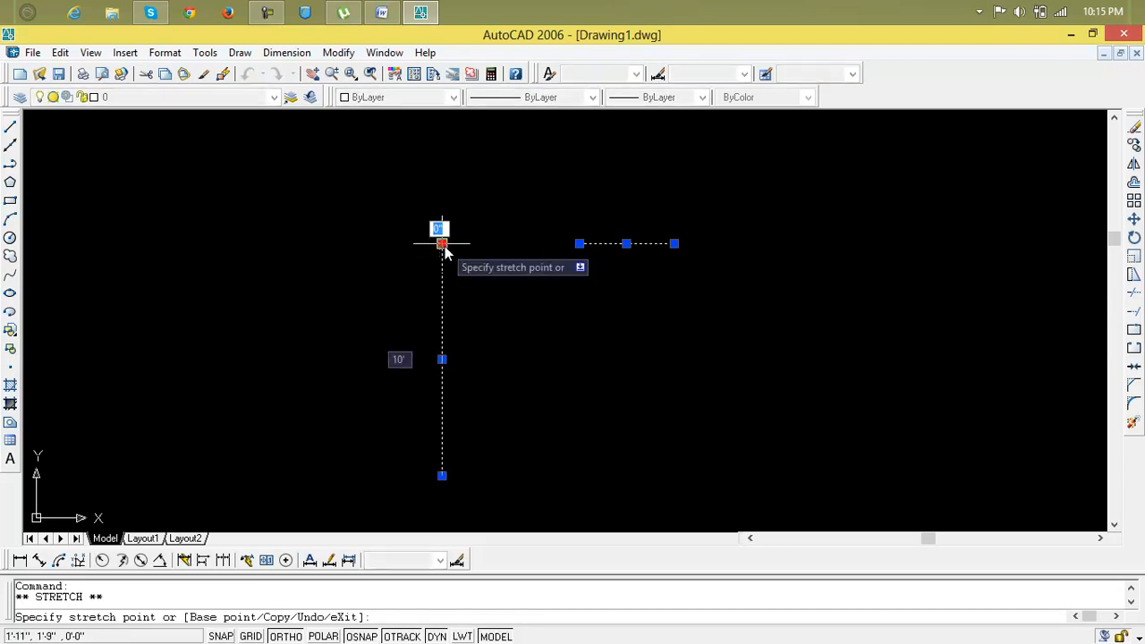
pyautogui.click(442, 422)
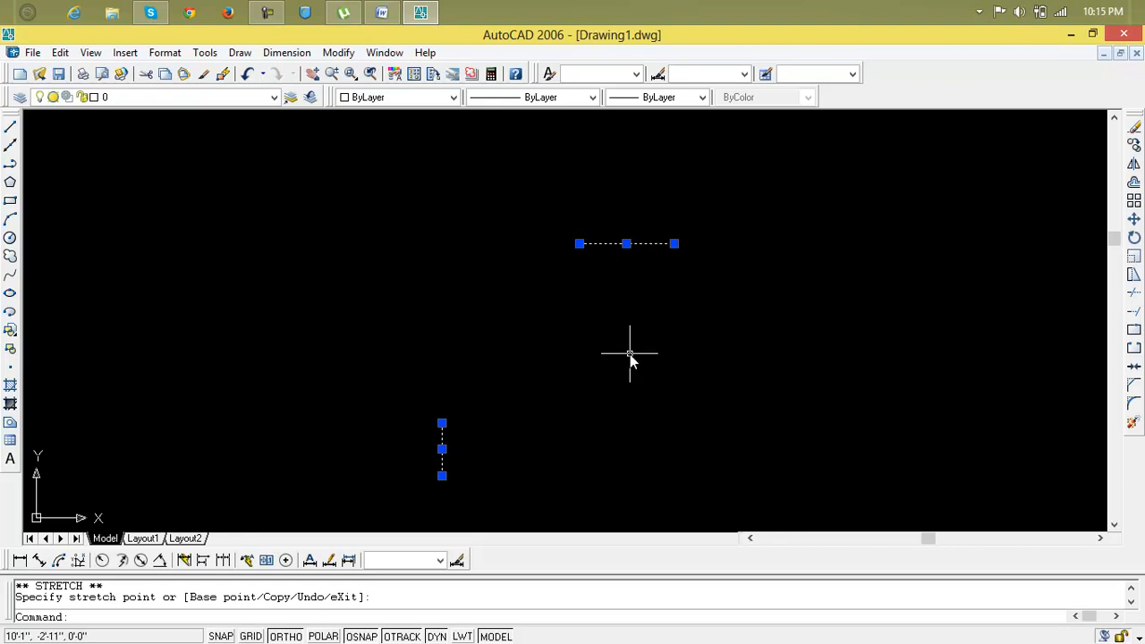
pyautogui.press('Escape')
pyautogui.press('Escape')
# Step: Chamfer the shortened horizontal and vertical lines with zero distances so they meet in a sharp corner
pyautogui.write('ch')
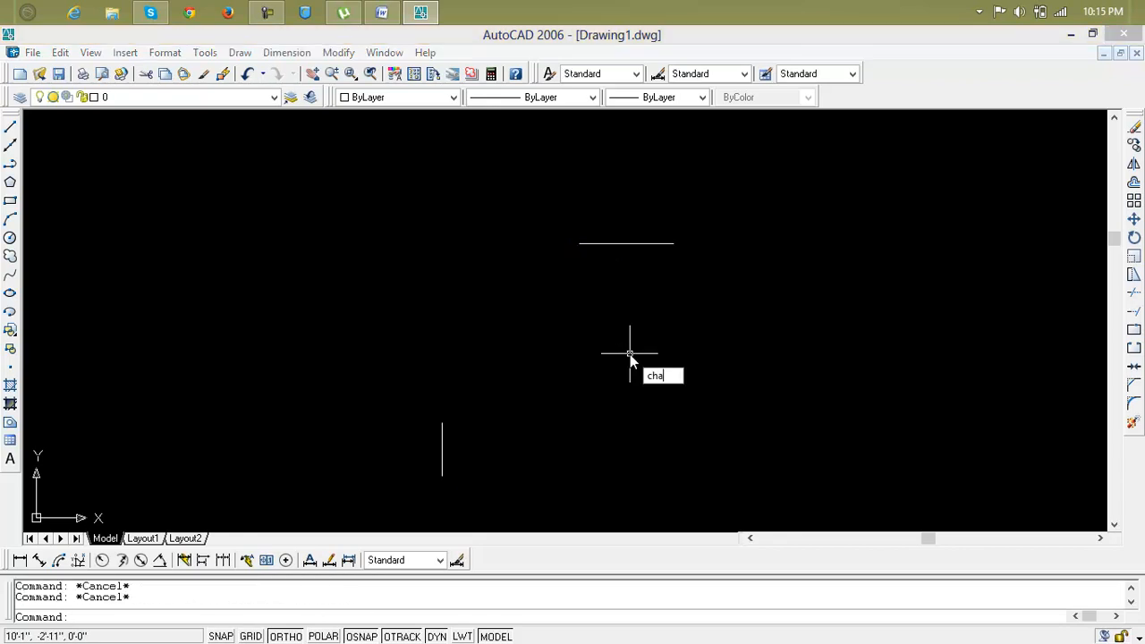
pyautogui.write('a')
pyautogui.press('Return')
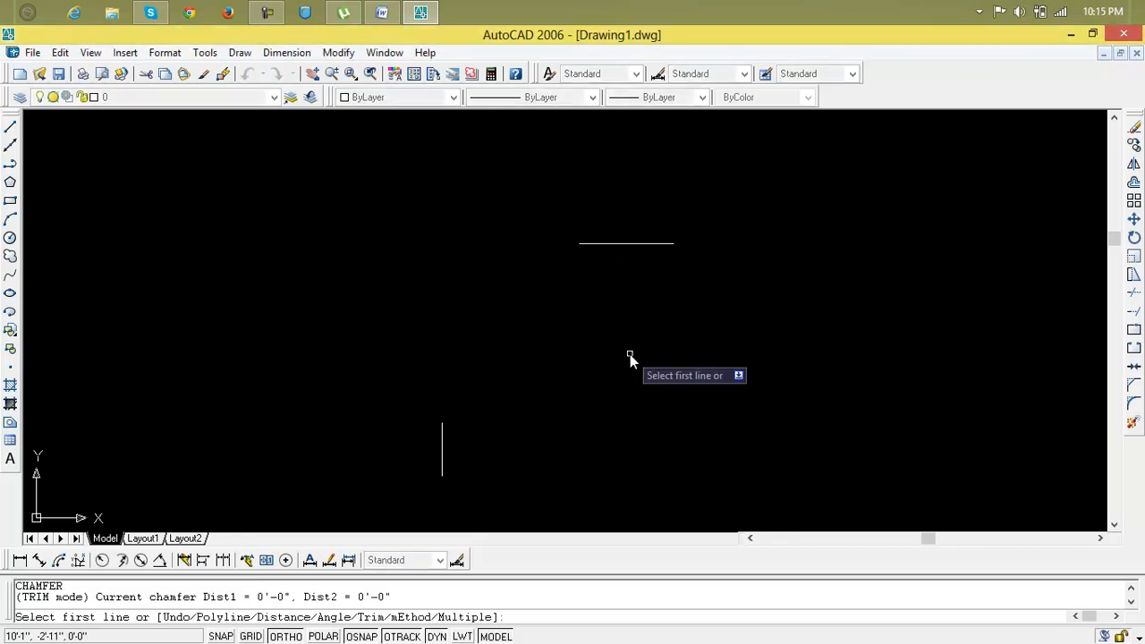
pyautogui.click(618, 244)
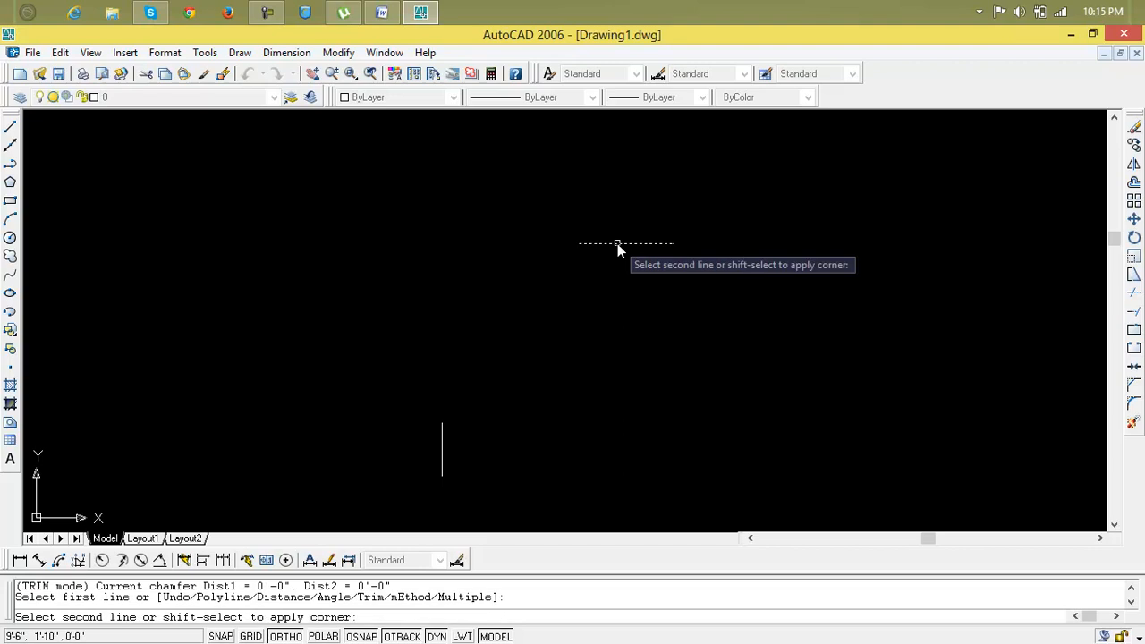
pyautogui.click(445, 450)
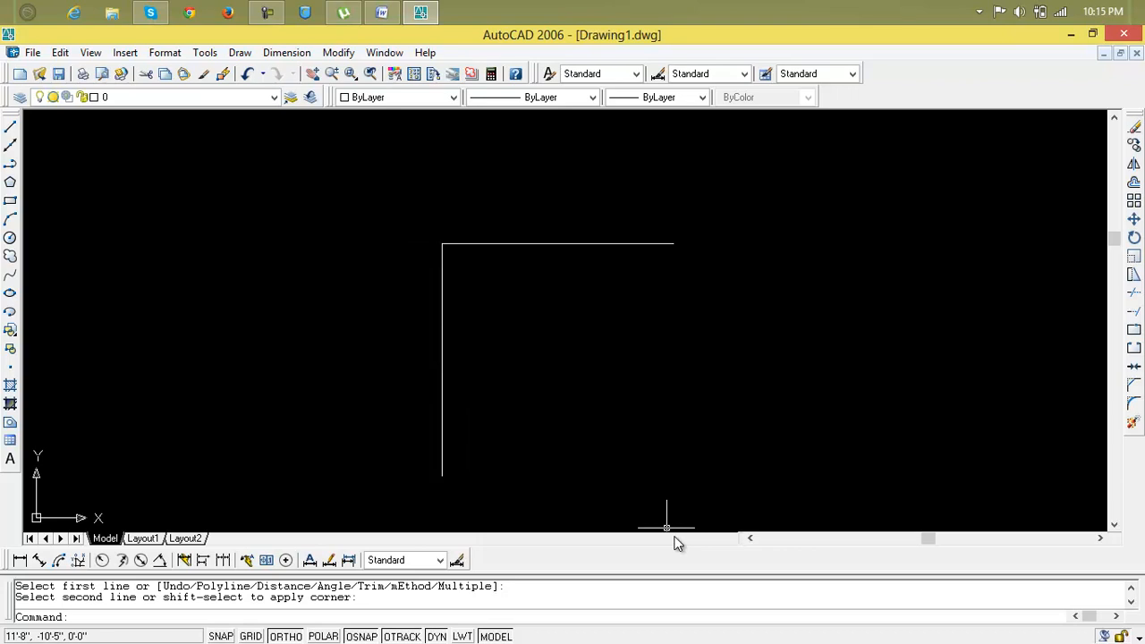
# Step: Draw a short vertical line below the right part of the corner and a separate horizontal line above it
pyautogui.write('l')
pyautogui.press('Return')
pyautogui.click(650, 445)
pyautogui.click(650, 477)
pyautogui.press('Return')
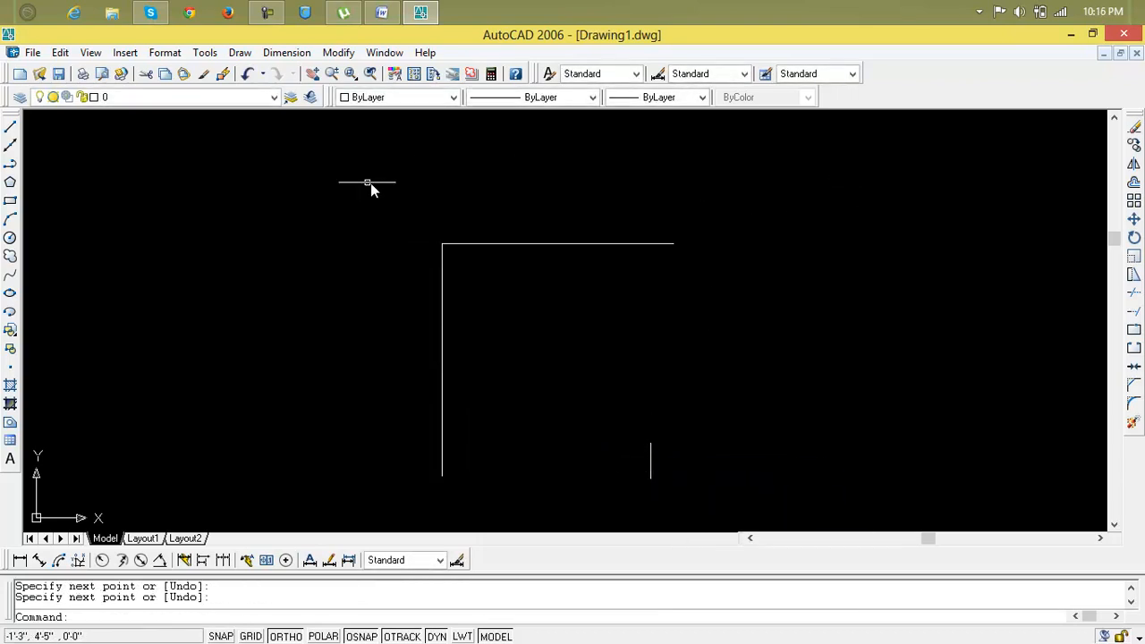
pyautogui.press('Return')
pyautogui.click(487, 145)
pyautogui.click(641, 144)
pyautogui.press('Return')
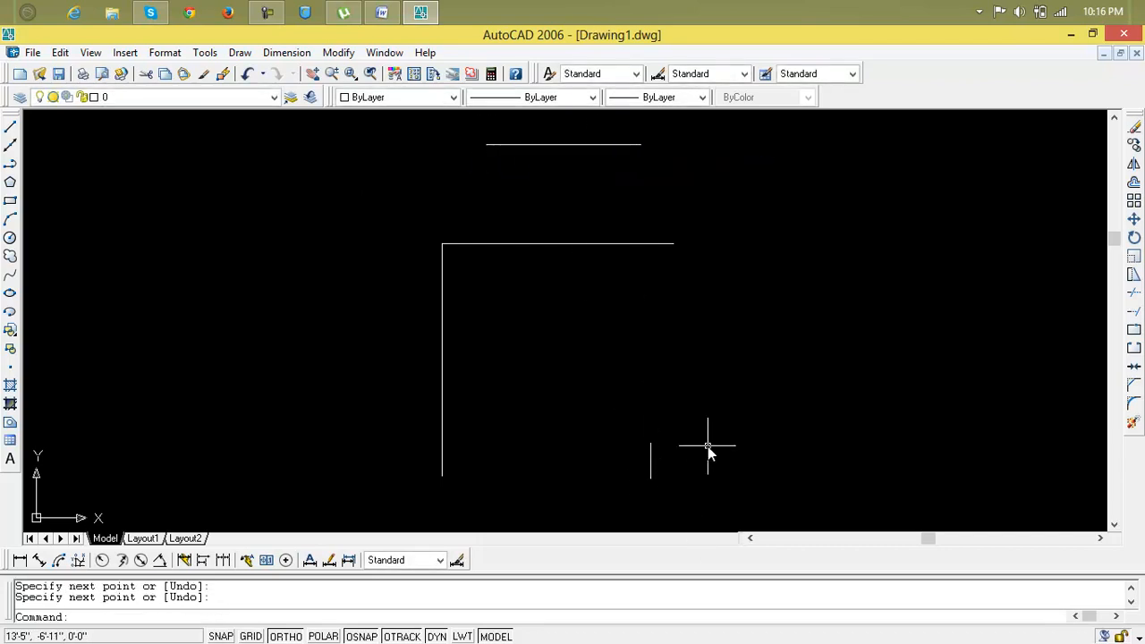
# Step: Chamfer the short vertical line with the upper horizontal line at zero distances to form a corner
pyautogui.write('ch')
pyautogui.press('Return')
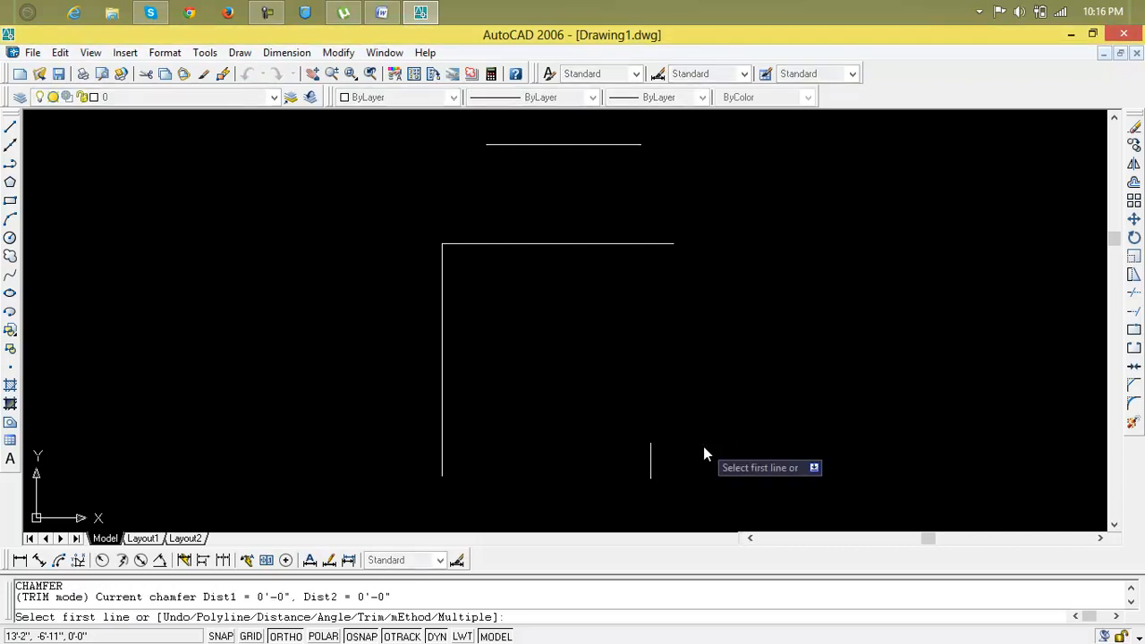
pyautogui.click(651, 466)
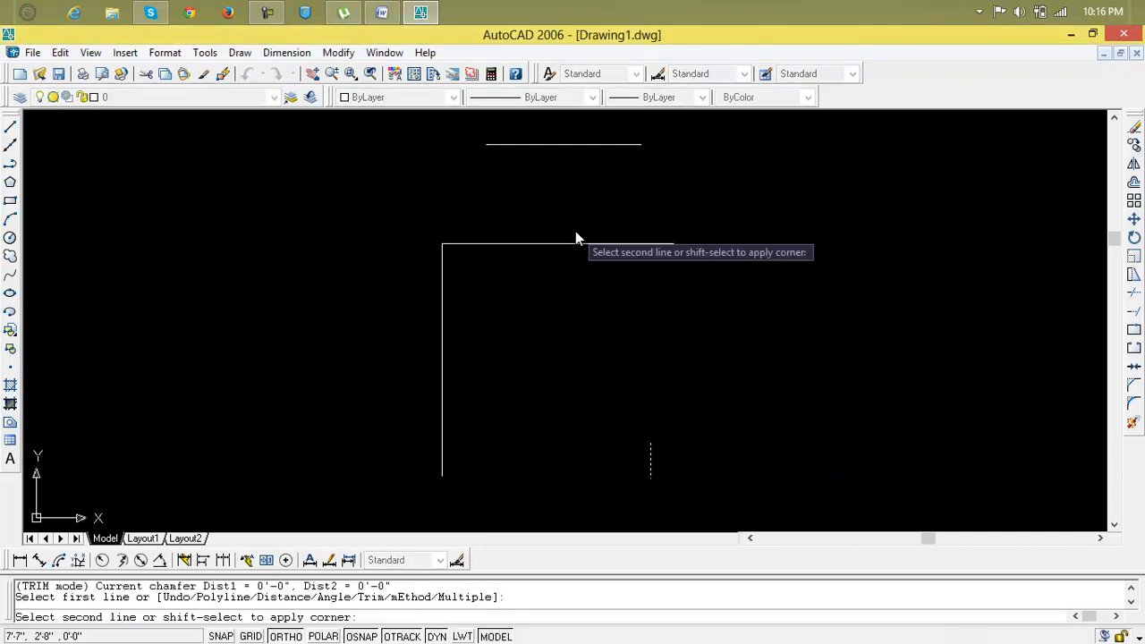
pyautogui.click(559, 145)
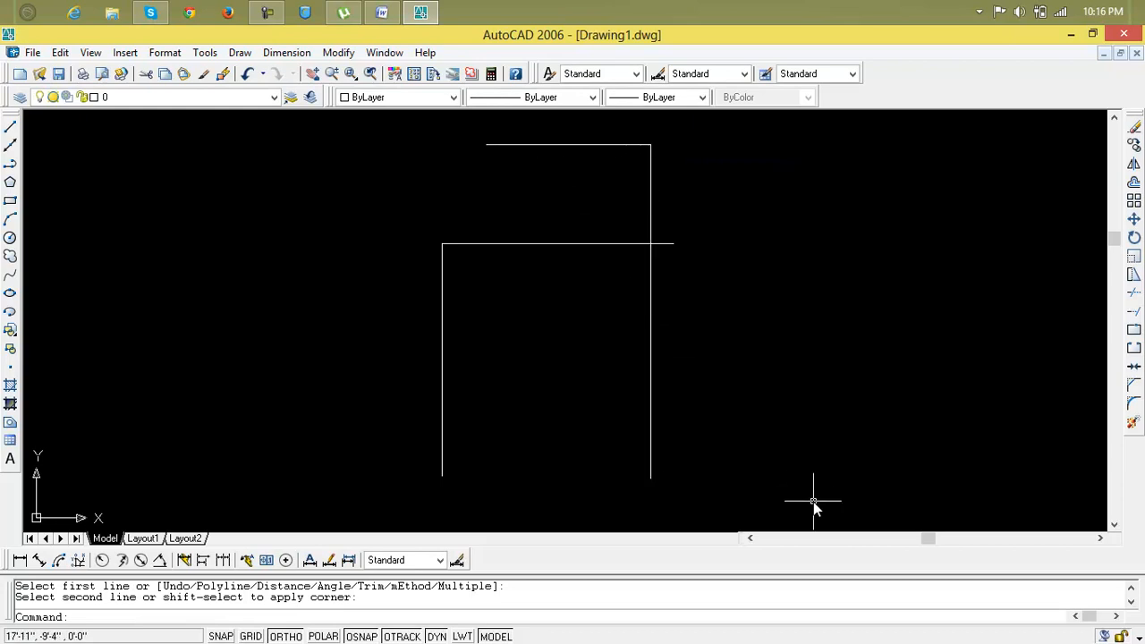
# Step: Draw a separate horizontal line to the left of the left vertical line, near its lower end
pyautogui.write('c')
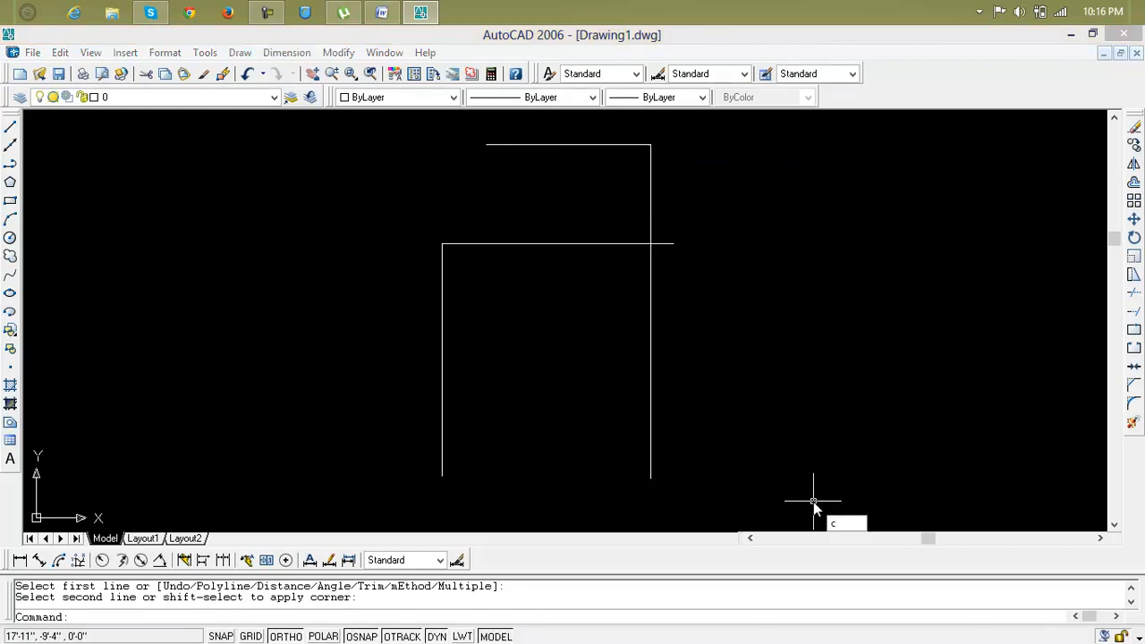
pyautogui.press('Escape')
pyautogui.press('Escape')
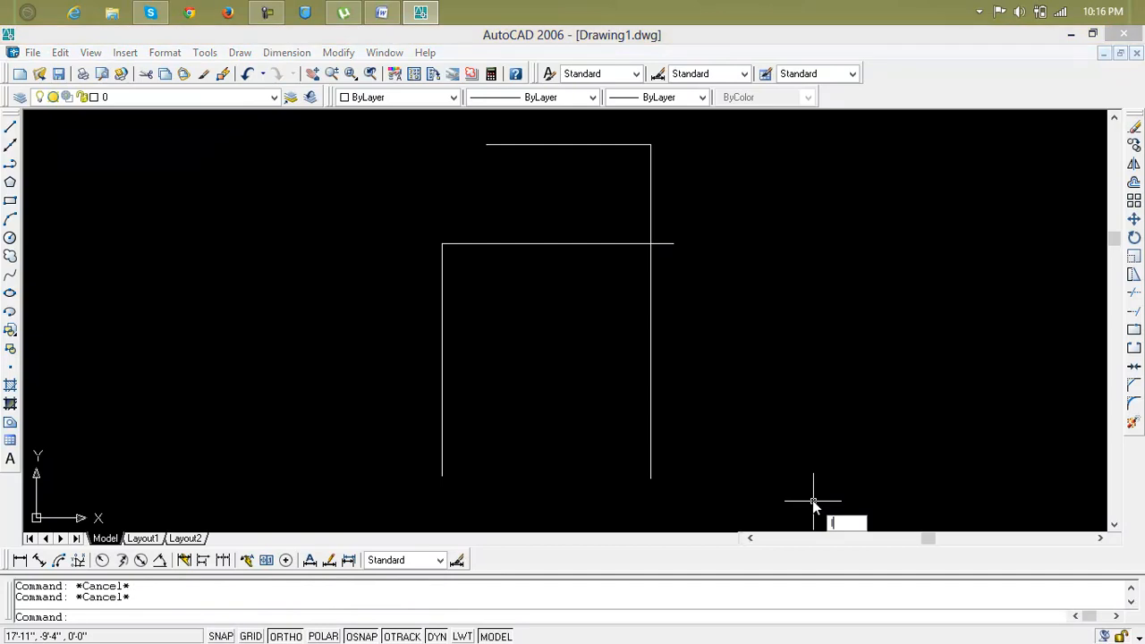
pyautogui.write('l')
pyautogui.press('Return')
pyautogui.click(315, 466)
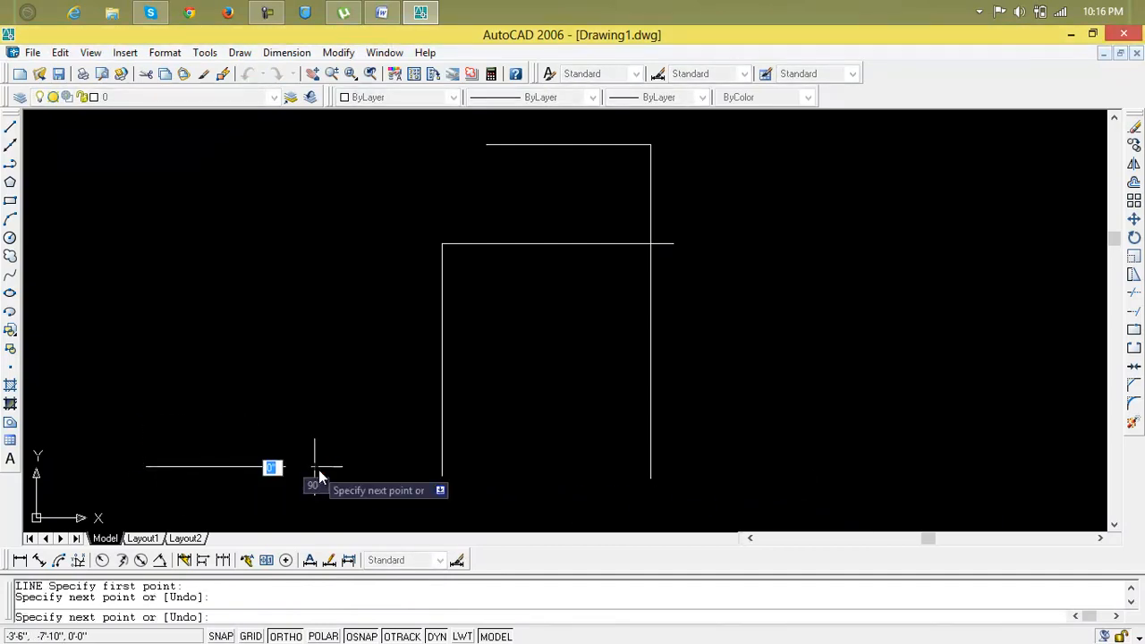
pyautogui.press('Return')
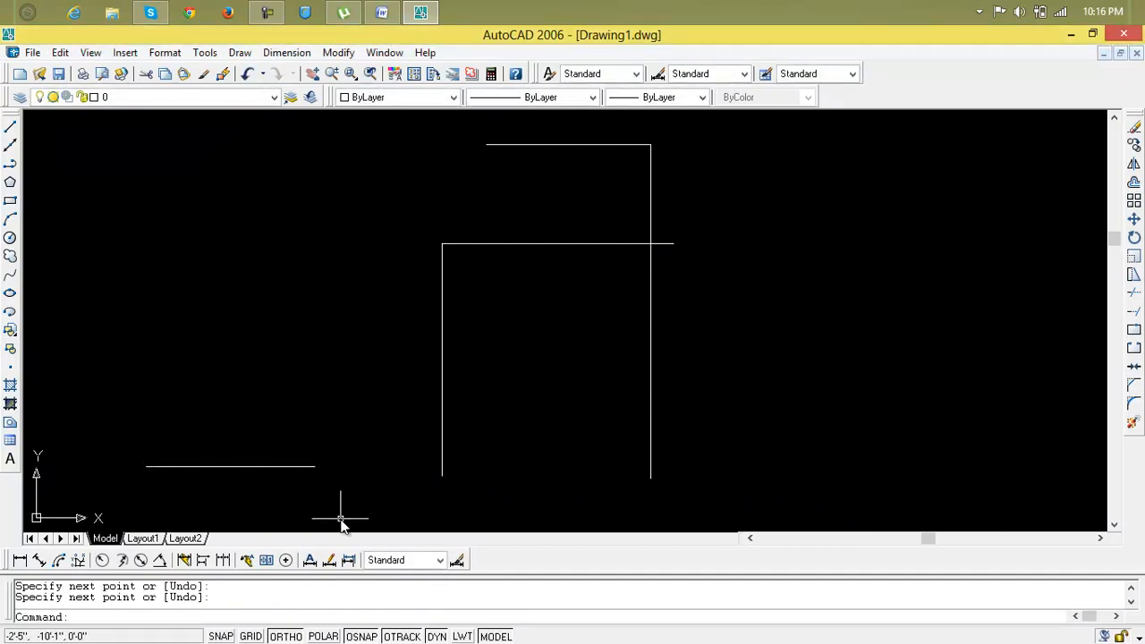
# Step: Try to chamfer the lower-left horizontal line with the top horizontal line, and erase the lower-left line
pyautogui.write('ch')
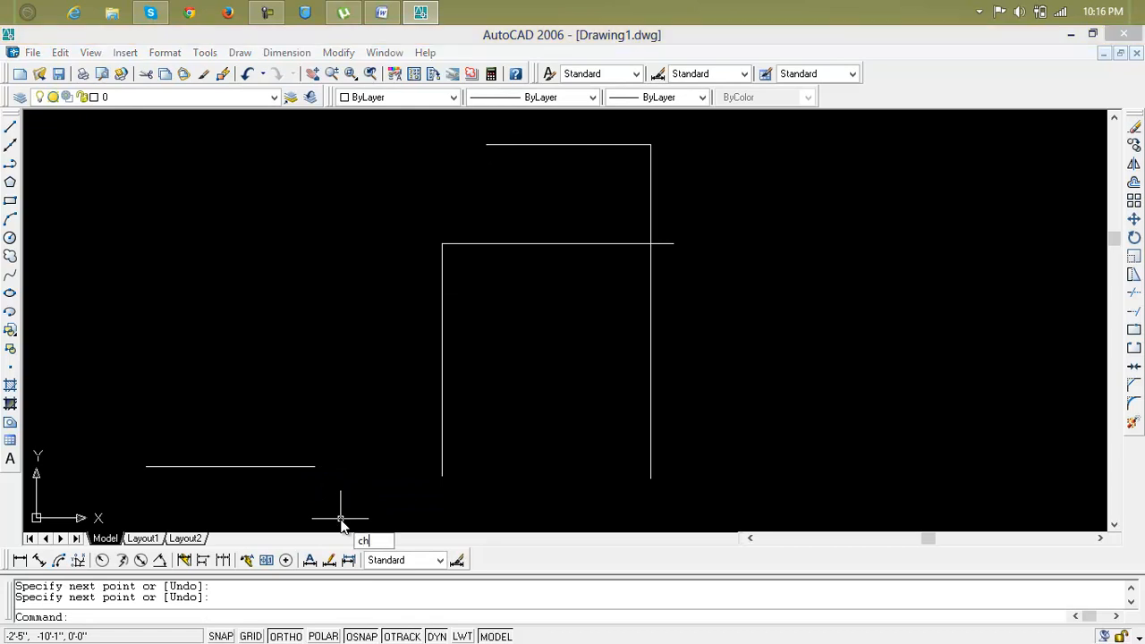
pyautogui.write('a')
pyautogui.press('Return')
pyautogui.click(295, 466)
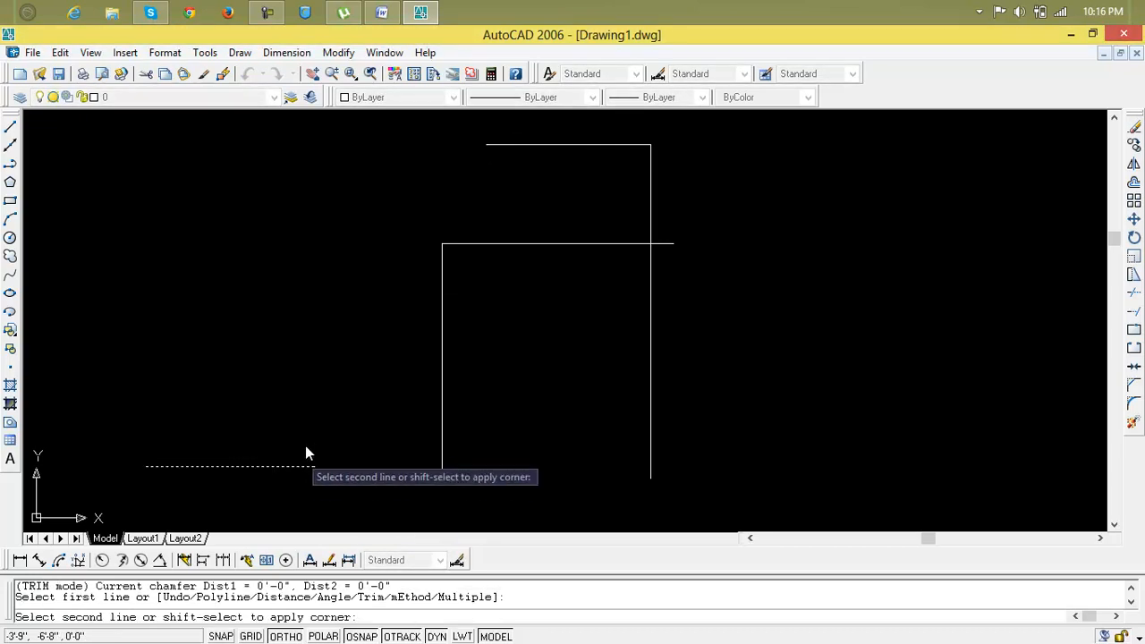
pyautogui.click(511, 146)
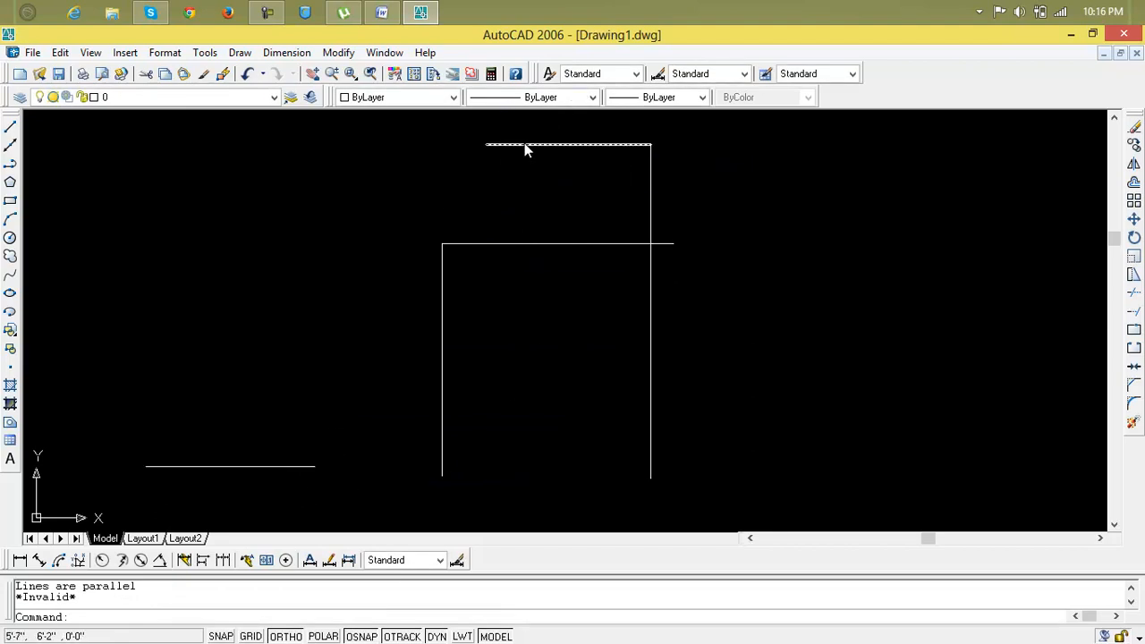
pyautogui.click(292, 466)
pyautogui.press('Delete')
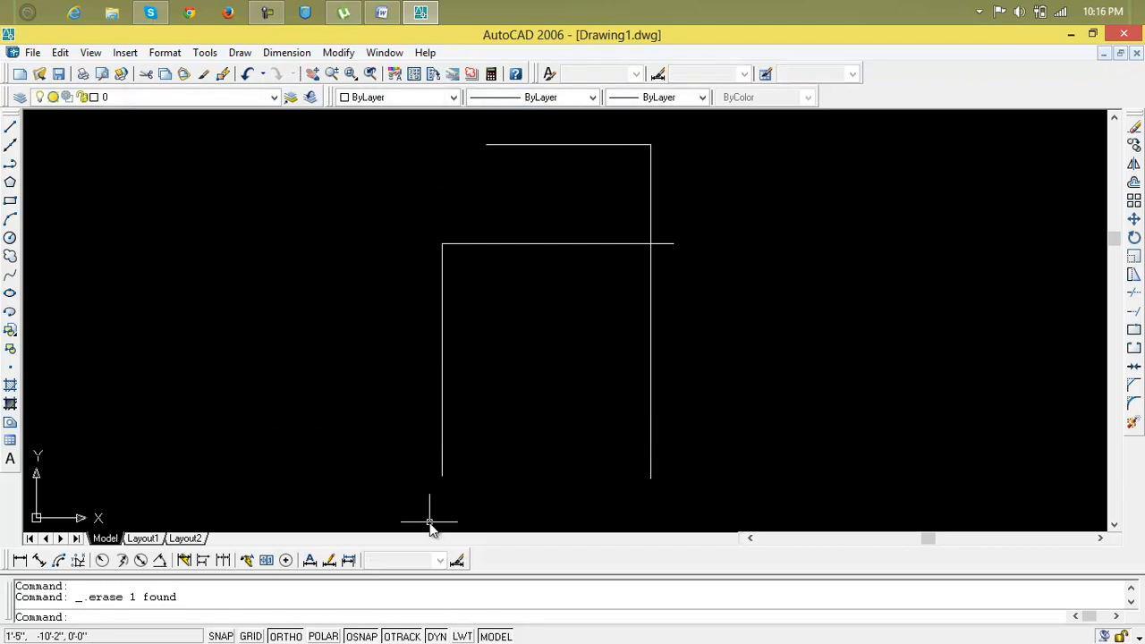
# Step: Chamfer the left vertical line with the top horizontal line at zero distances to form a corner
pyautogui.write('cha')
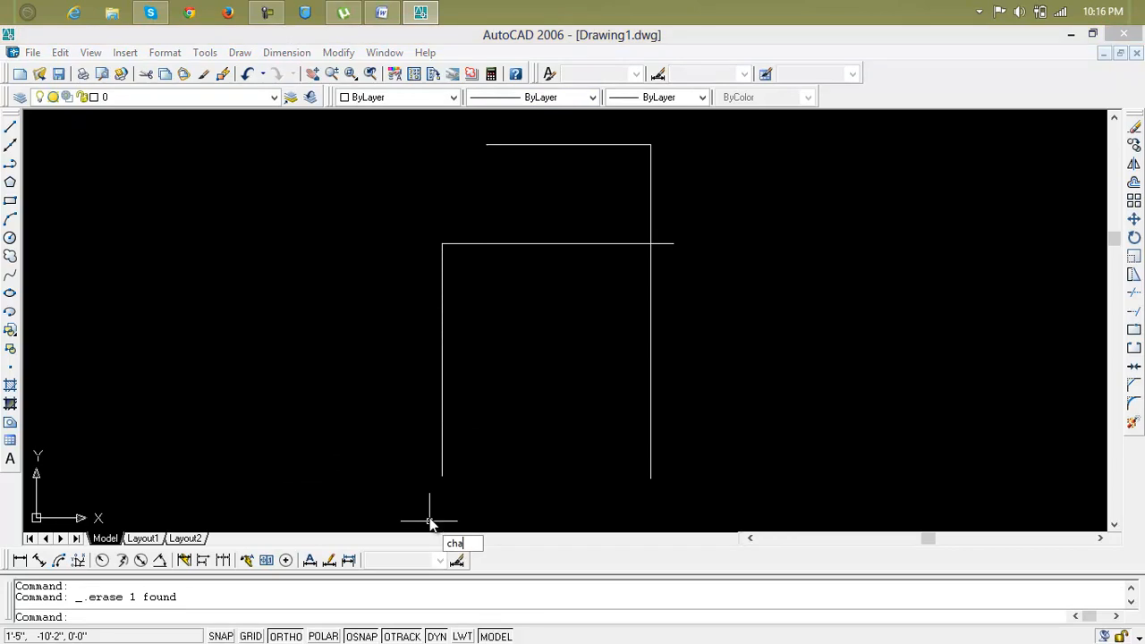
pyautogui.press('Return')
pyautogui.click(443, 442)
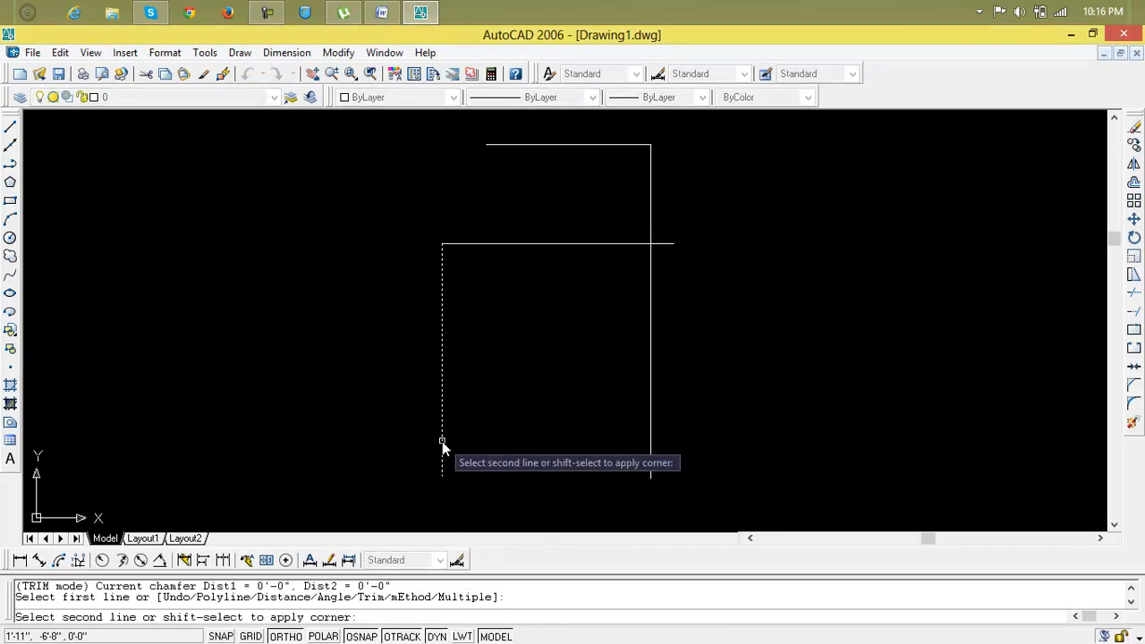
pyautogui.click(566, 150)
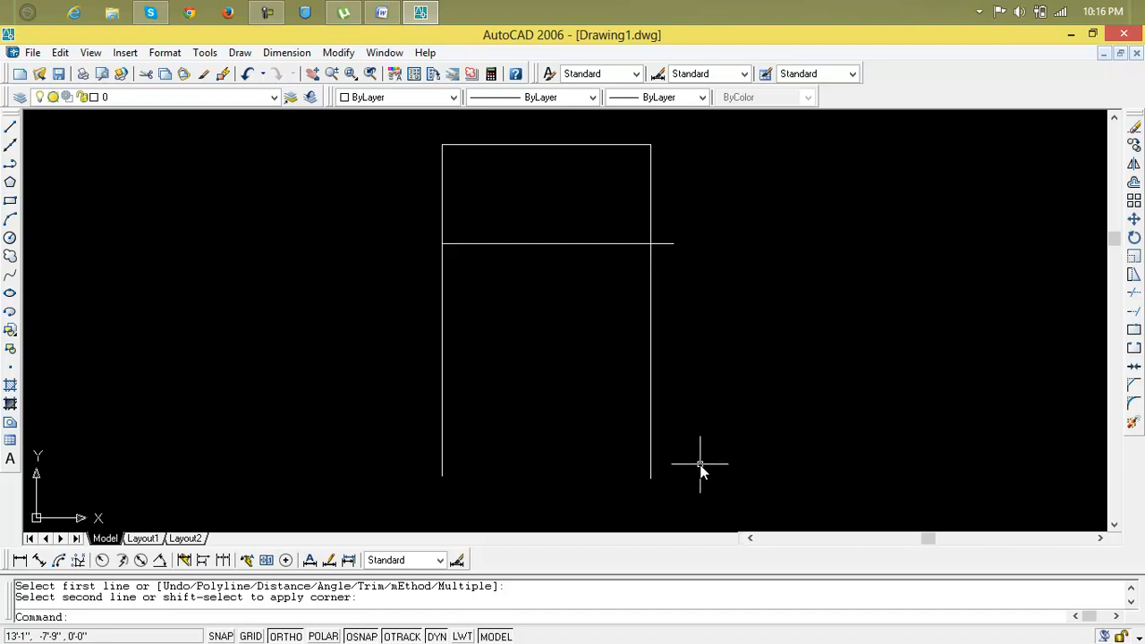
# Step: Erase all the lines in the drawing, including the remaining top horizontal line
pyautogui.click(766, 204)
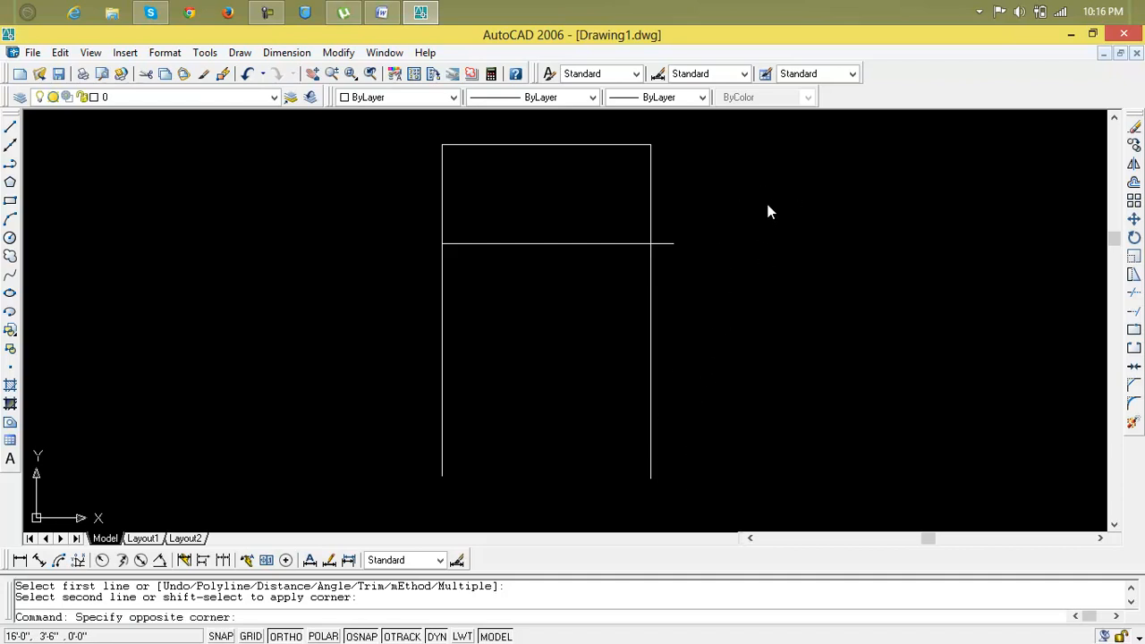
pyautogui.click(455, 339)
pyautogui.press('Delete')
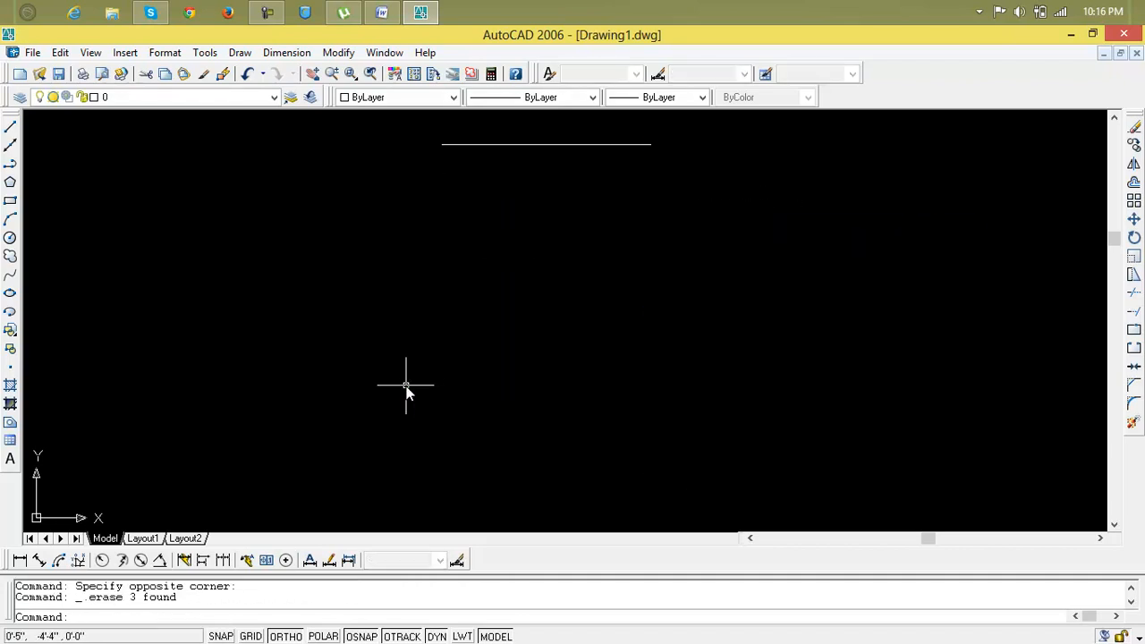
pyautogui.press('Escape')
pyautogui.click(567, 143)
pyautogui.press('Delete')
pyautogui.press('Escape')
pyautogui.press('Escape')
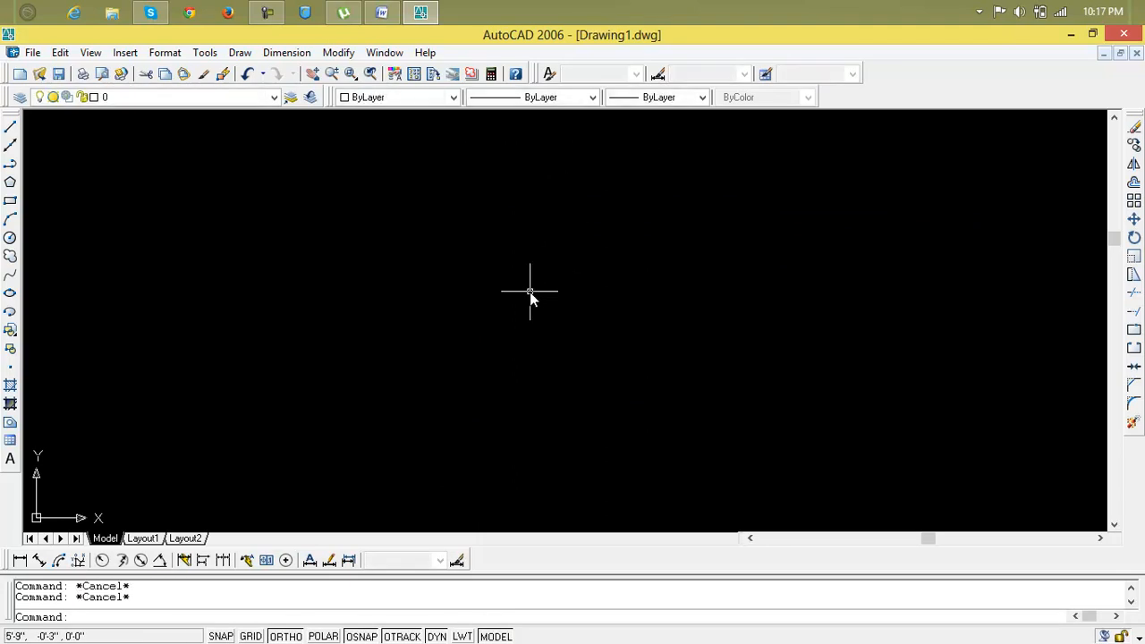
# Step: Undo the erasing of all lines, the last chamfer and the deletion of the lower-left horizontal line
pyautogui.hotkey('ctrl', 'z')
pyautogui.hotkey('ctrl', 'z')
pyautogui.hotkey('ctrl', 'z')
pyautogui.hotkey('ctrl', 'z')
pyautogui.hotkey('ctrl', 'z')
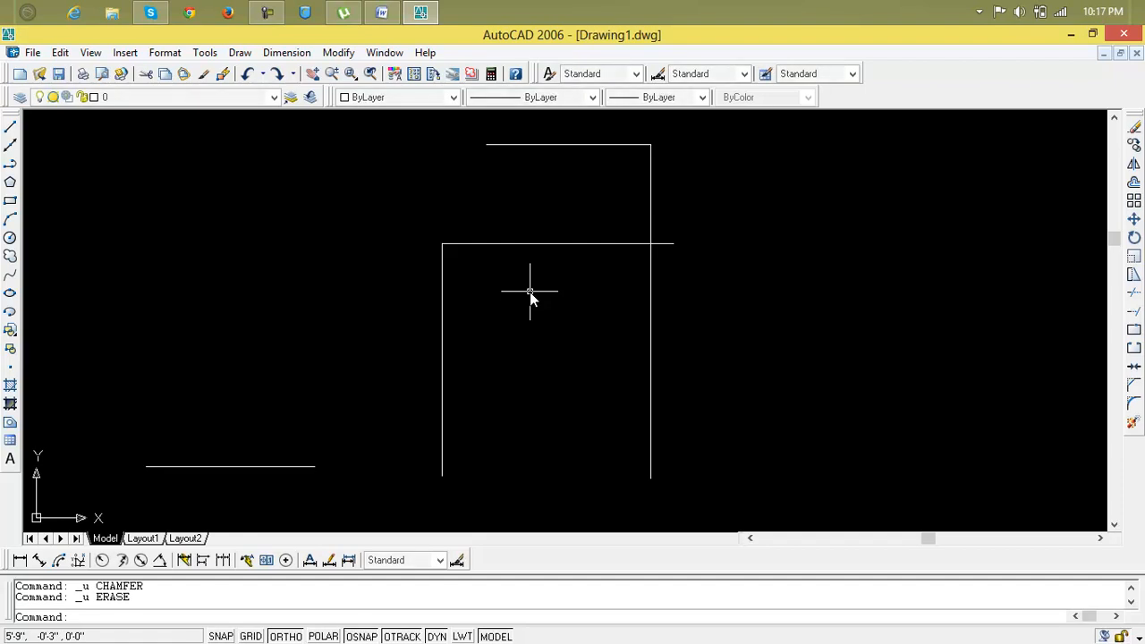
# Step: Undo the drawing of the extra lines and the chamfer that joined the left vertical line with the middle horizontal line
pyautogui.hotkey('ctrl', 'z')
pyautogui.hotkey('ctrl', 'z')
pyautogui.hotkey('ctrl', 'z')
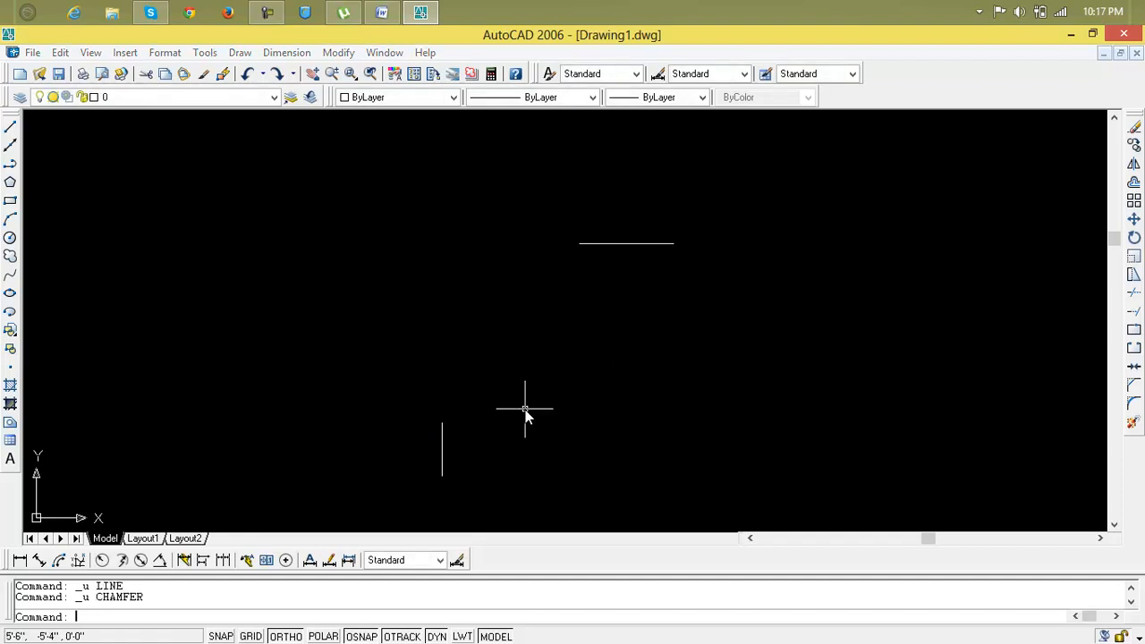
# Step: Chamfer the short horizontal line with the short vertical line at zero distances to form a corner, trying the Undo option first
pyautogui.write('cha')
pyautogui.press('Return')
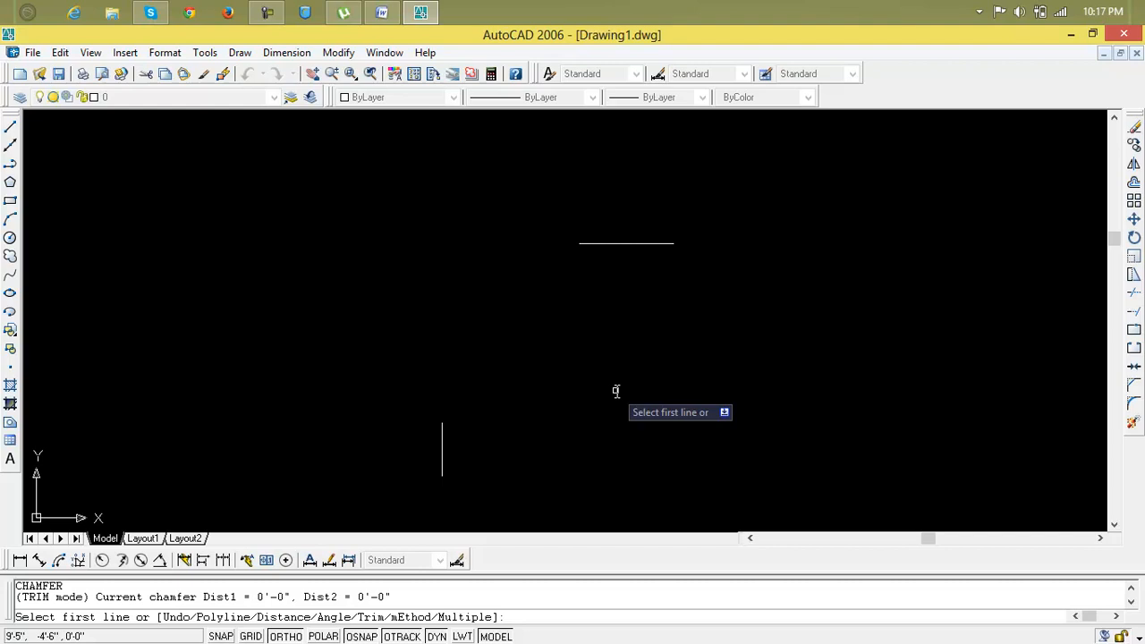
pyautogui.write('u')
pyautogui.press('Return')
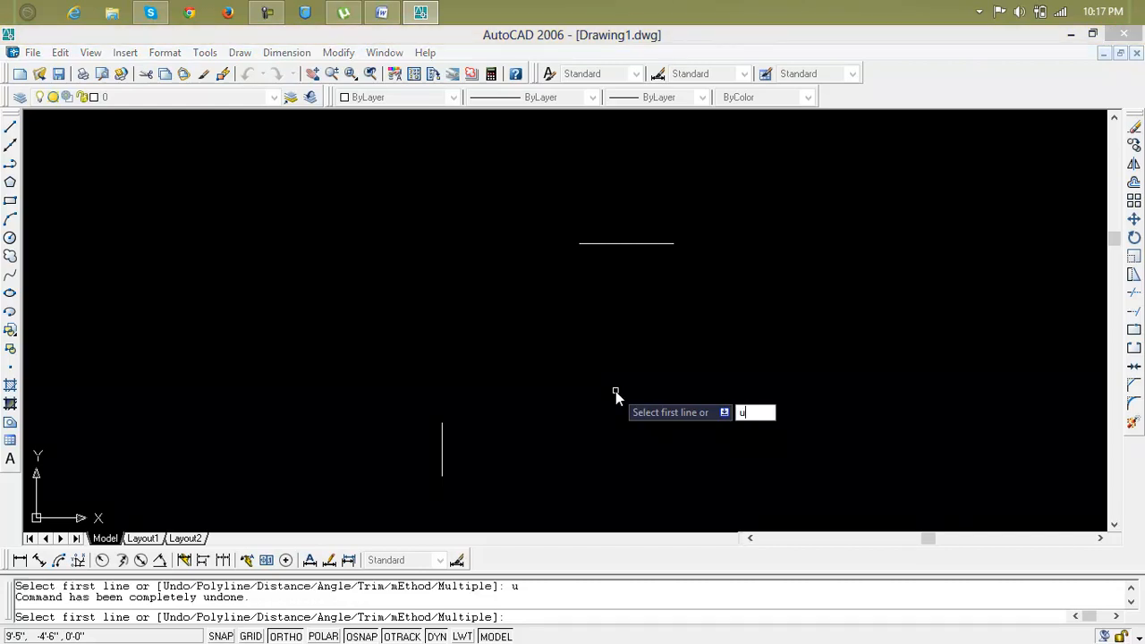
pyautogui.click(597, 243)
pyautogui.click(441, 459)
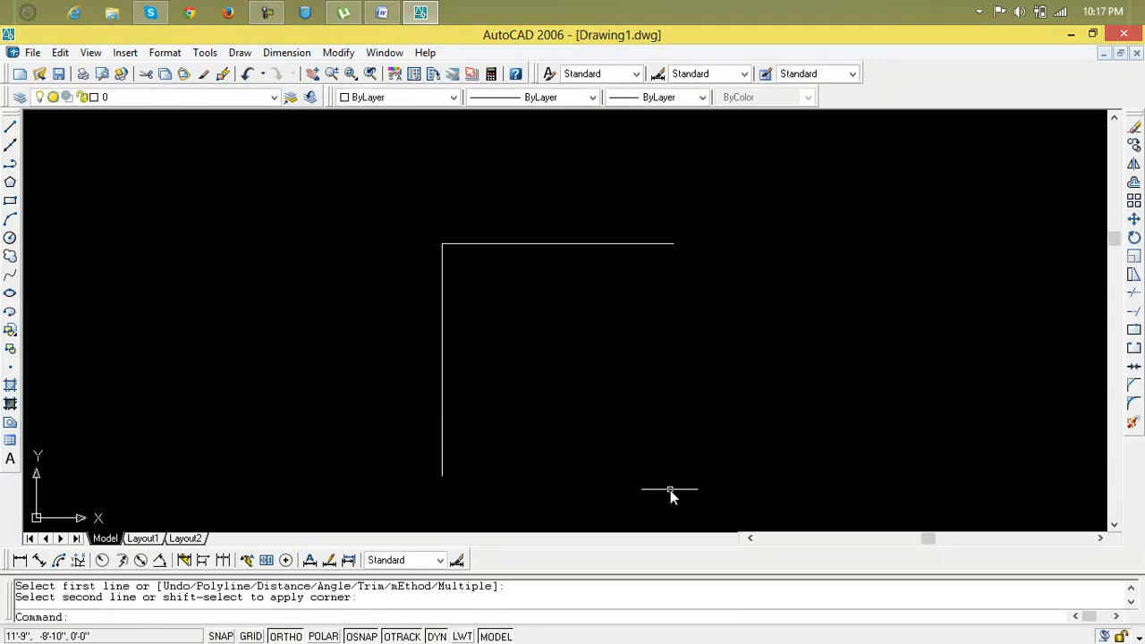
pyautogui.press('Escape')
pyautogui.press('Escape')
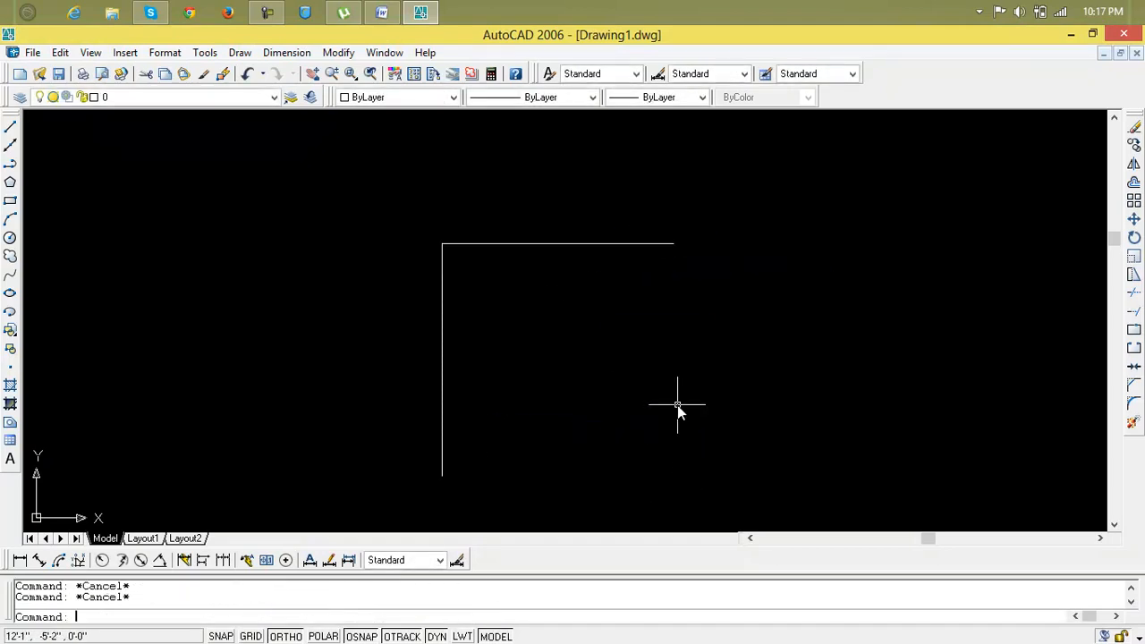
pyautogui.write('cha')
pyautogui.press('Return')
pyautogui.write('u')
pyautogui.press('Return')
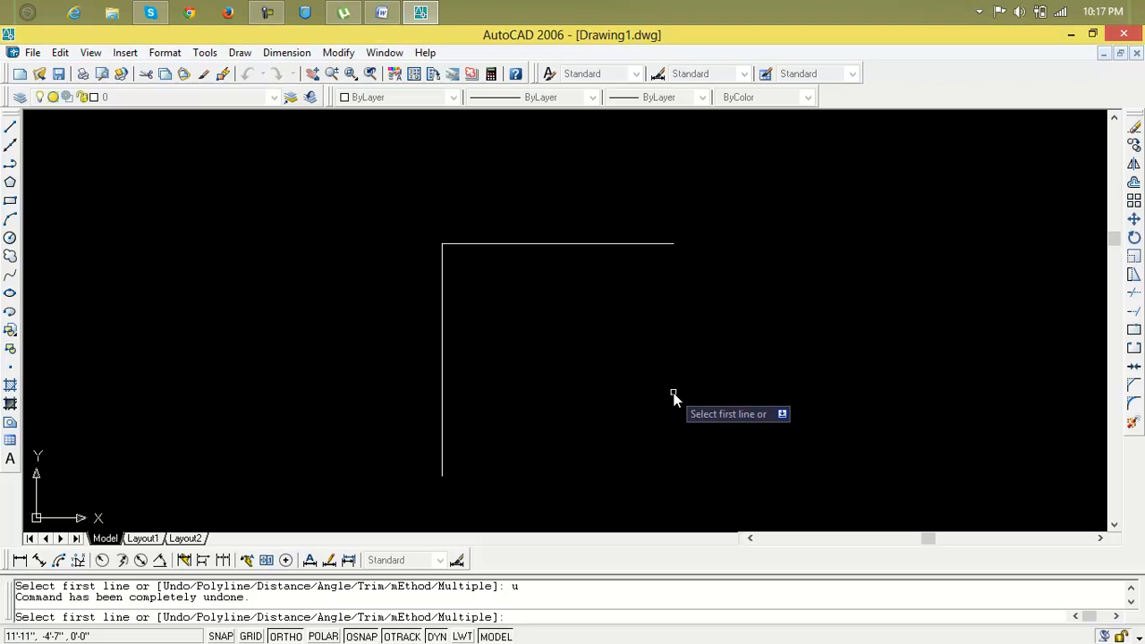
pyautogui.press('Escape')
pyautogui.press('Escape')
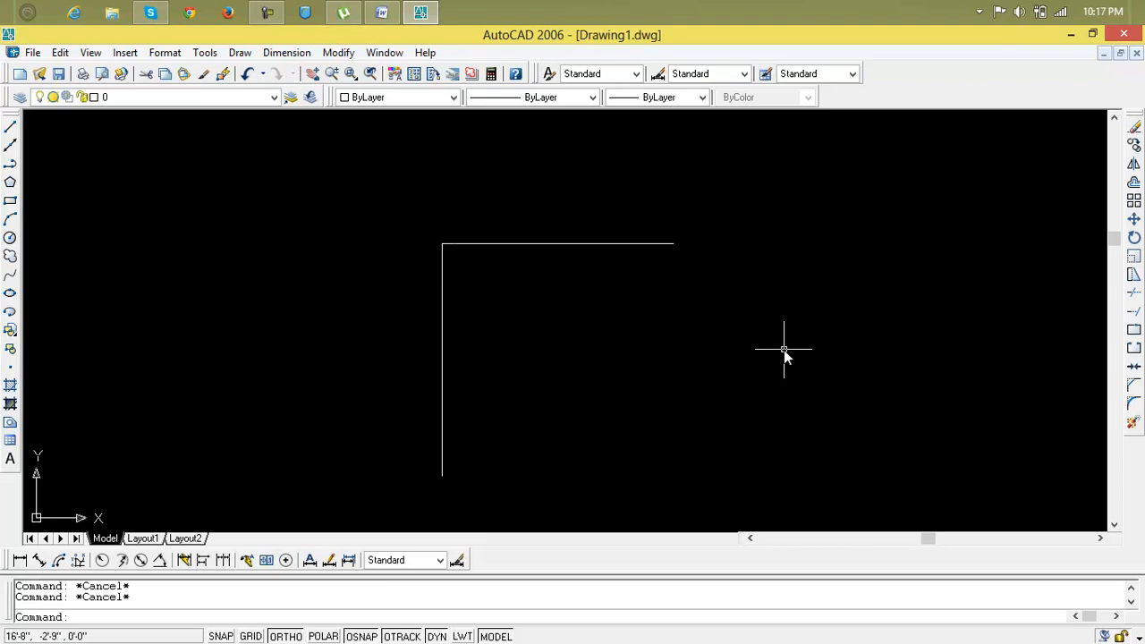
# Step: Draw an L-shaped polyline to the right of the corner, with a horizontal segment and a vertical segment going down
pyautogui.write('pl')
pyautogui.press('Return')
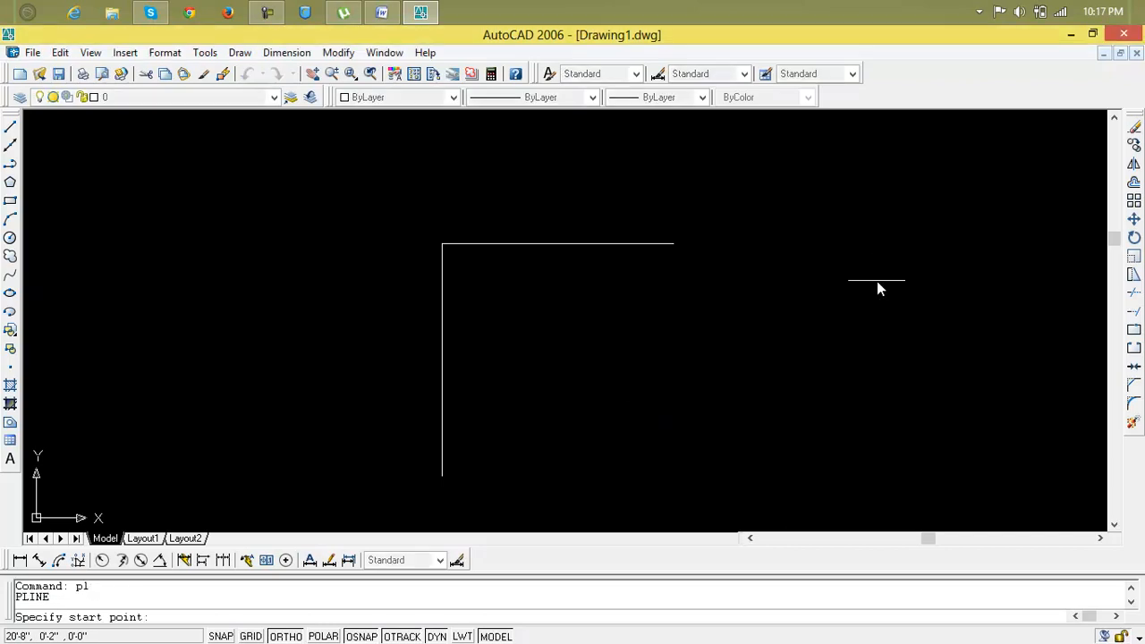
pyautogui.click(1049, 233)
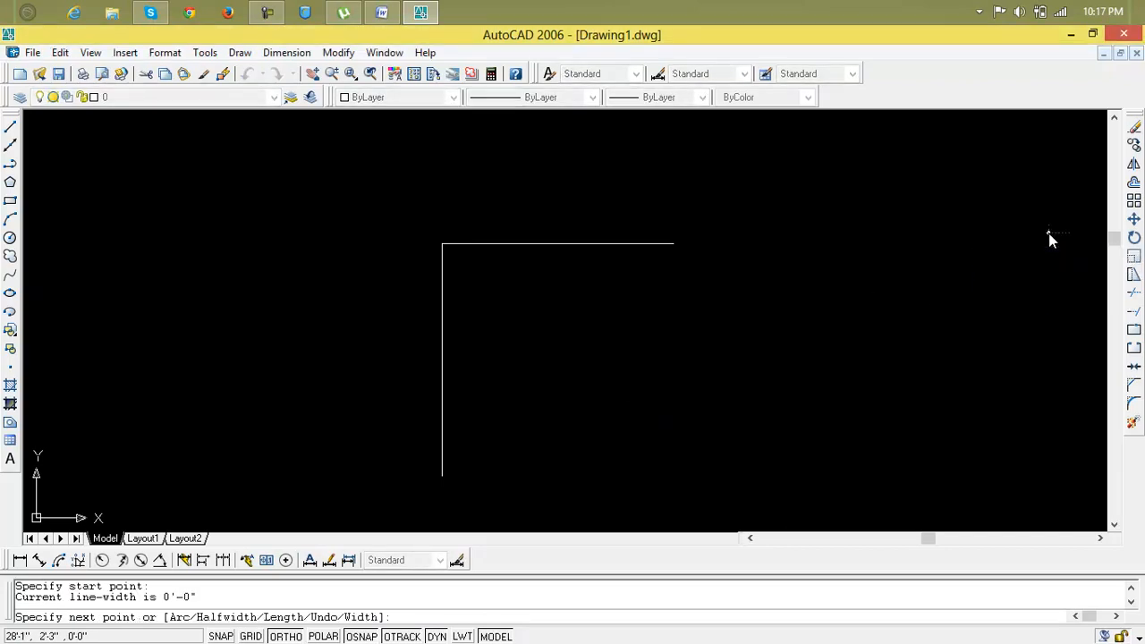
pyautogui.click(846, 233)
pyautogui.click(849, 457)
pyautogui.press('Return')
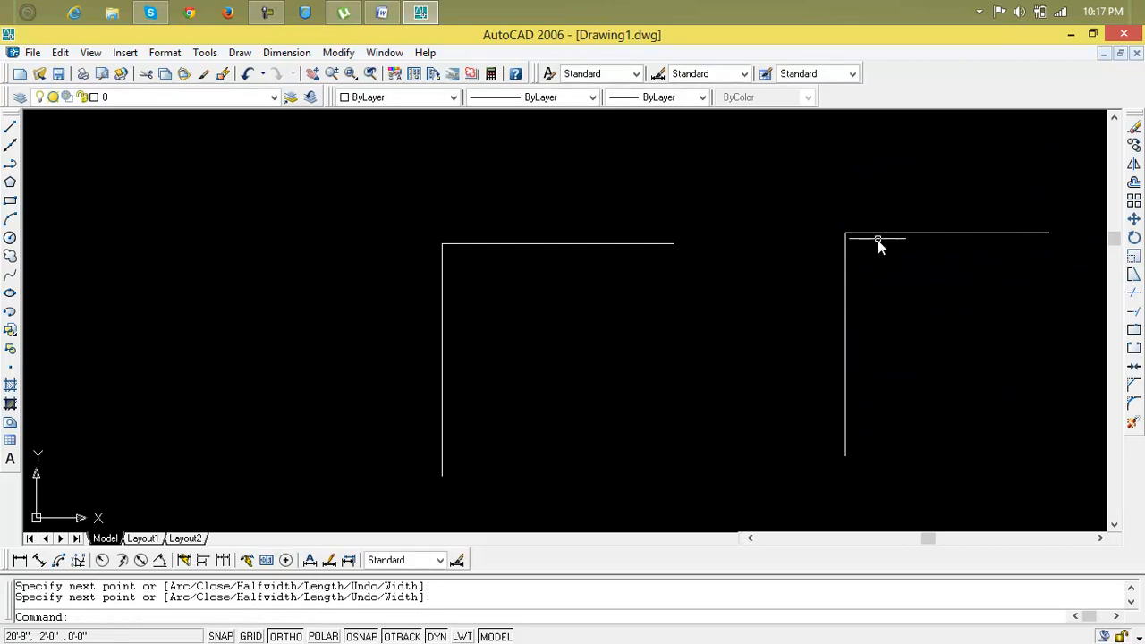
pyautogui.press('Escape')
pyautogui.press('Escape')
pyautogui.write('cha')
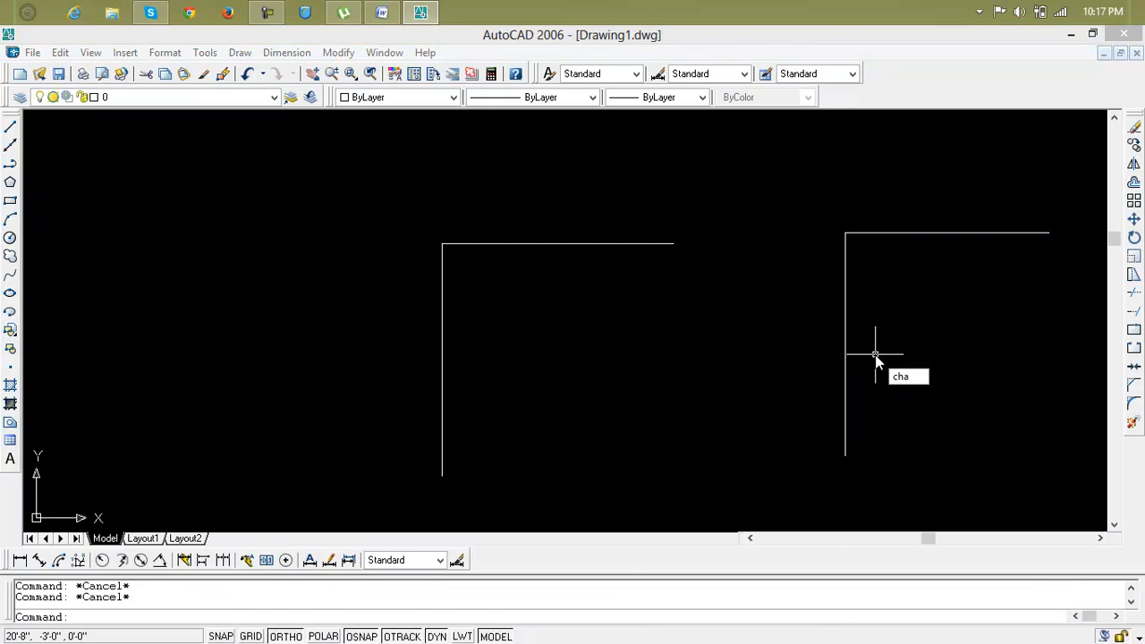
pyautogui.press('Escape')
# Step: Erase the L-shaped polyline beside the chamfered corner, restore it, and erase it again
pyautogui.click(931, 193)
pyautogui.click(823, 354)
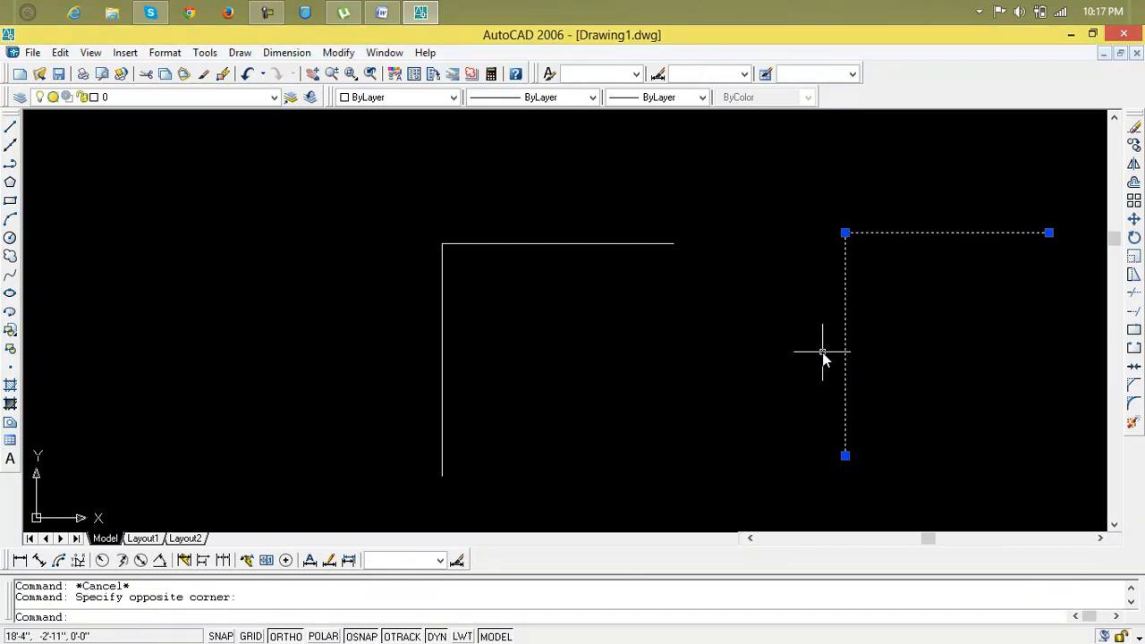
pyautogui.press('Delete')
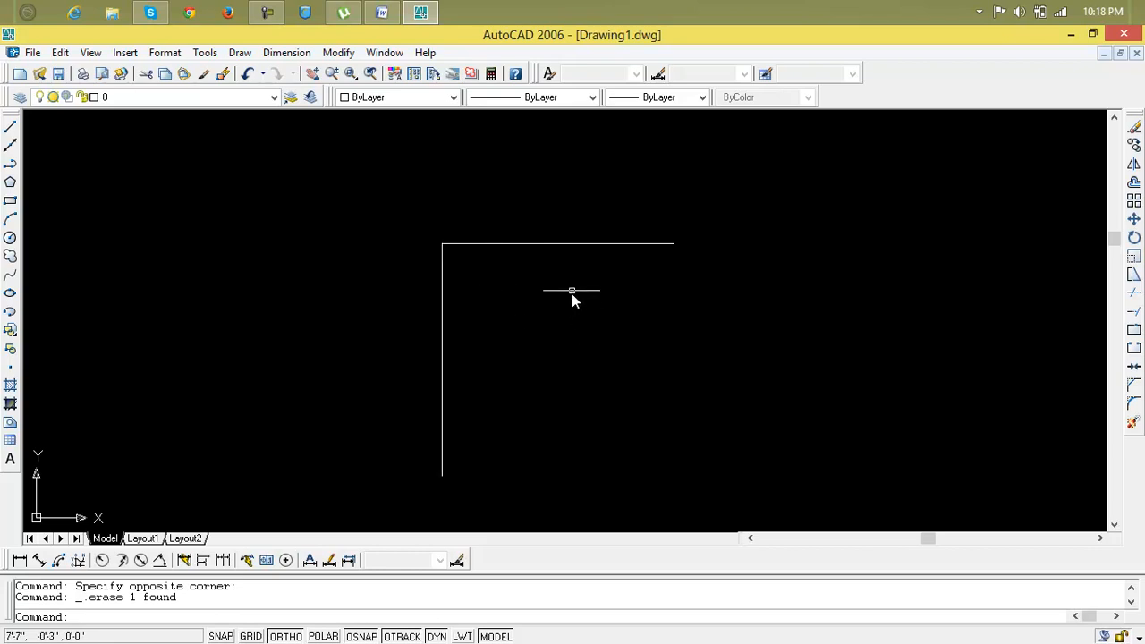
pyautogui.hotkey('ctrl', 'z')
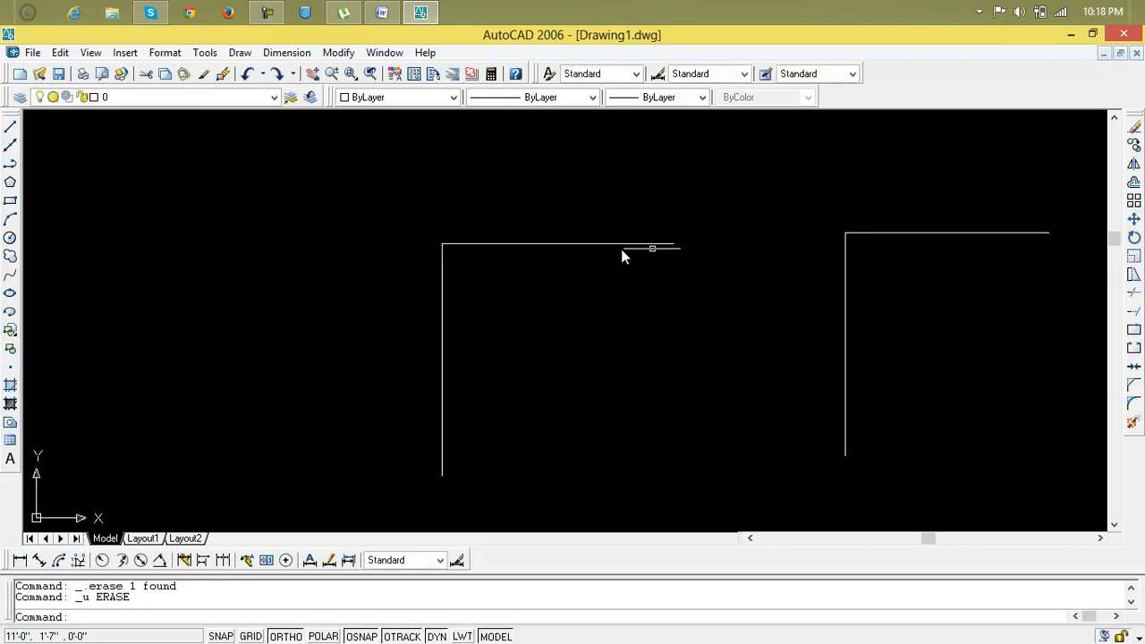
pyautogui.click(845, 307)
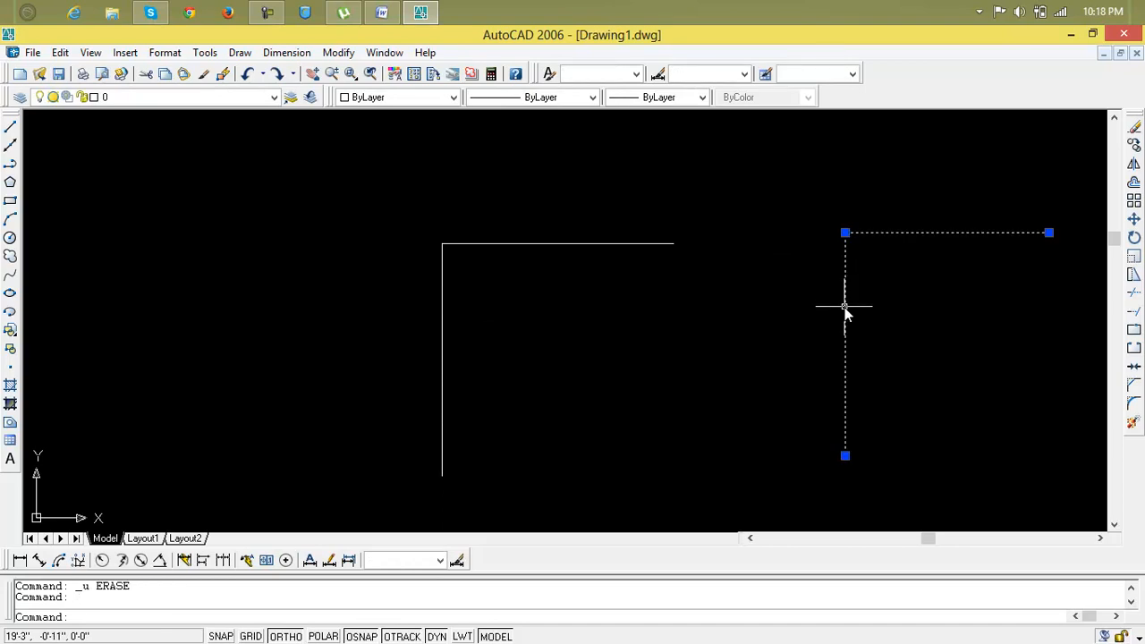
pyautogui.press('Delete')
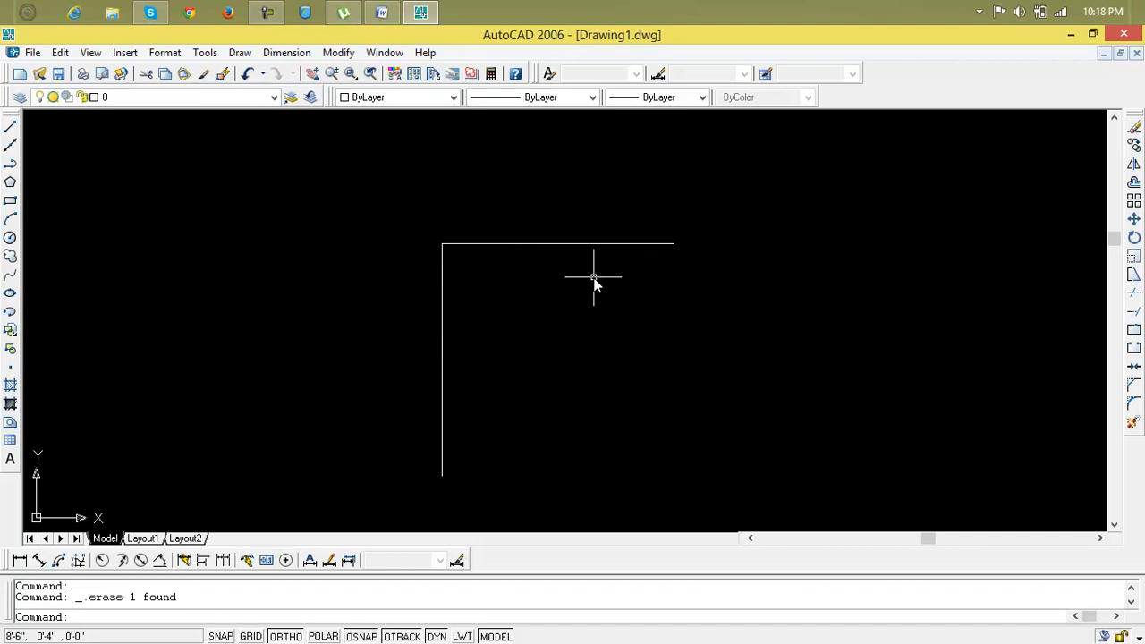
pyautogui.press('Escape')
pyautogui.press('Escape')
pyautogui.write('ch')
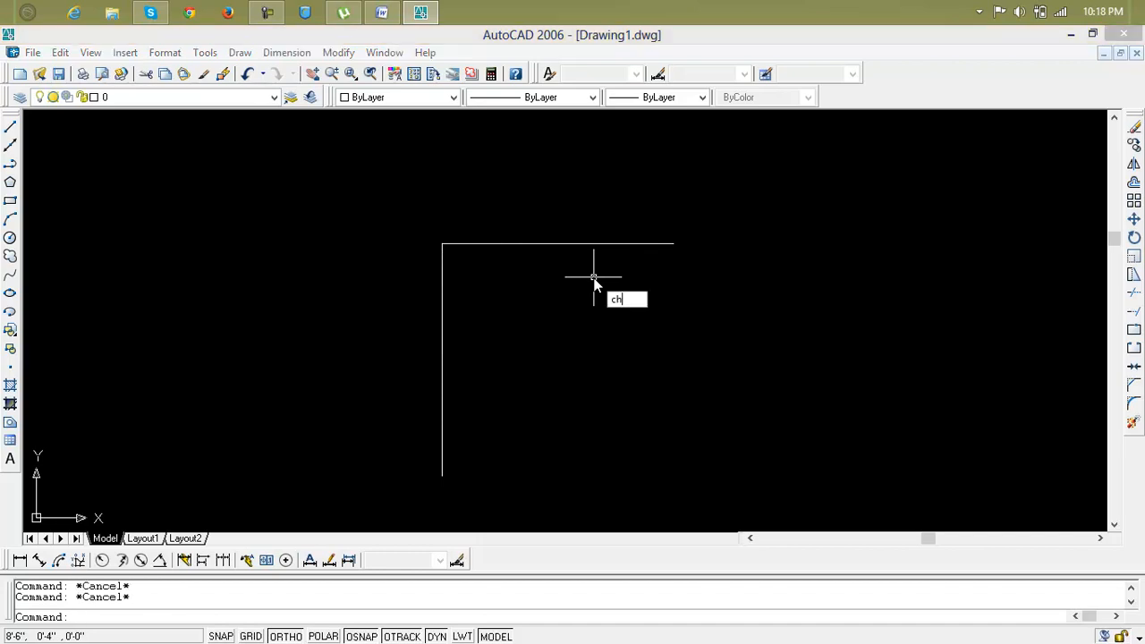
pyautogui.write('a')
pyautogui.press('Return')
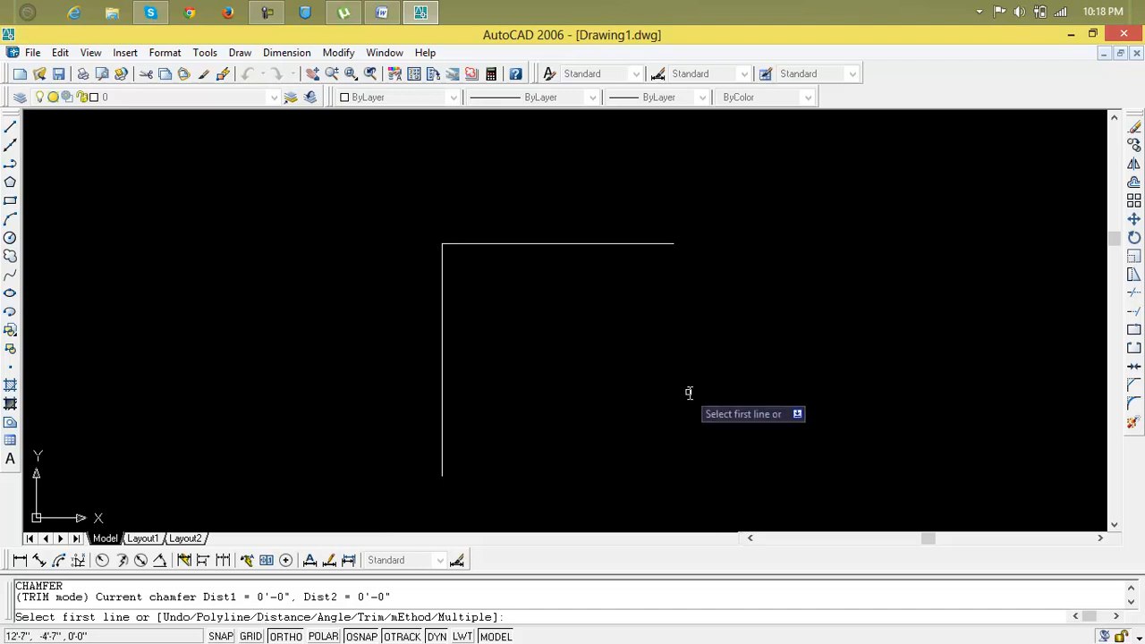
pyautogui.write('d')
pyautogui.press('Return')
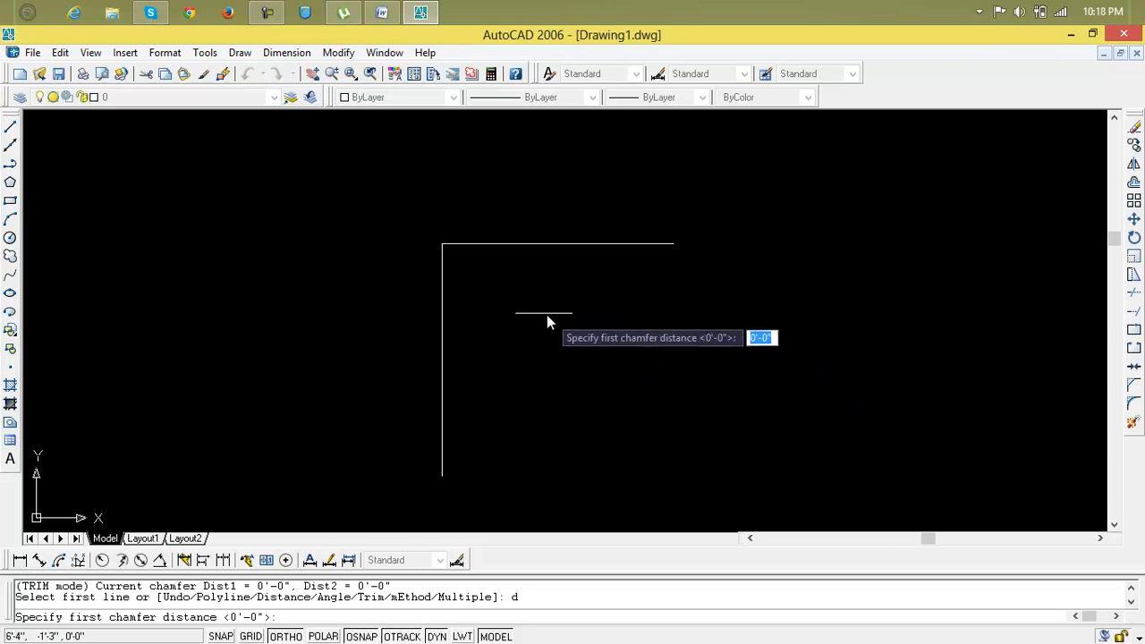
pyautogui.press('Escape')
pyautogui.press('Escape')
pyautogui.press('Escape')
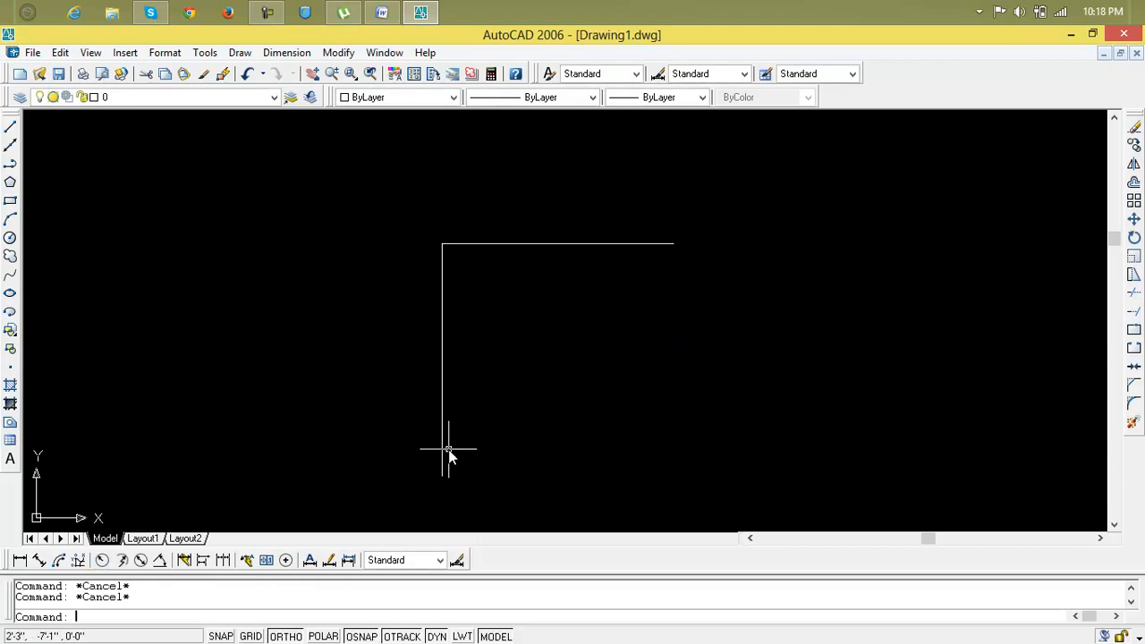
# Step: Set the dimension scale variable DIMSCALE to 3
pyautogui.write('dimscale')
pyautogui.press('Return')
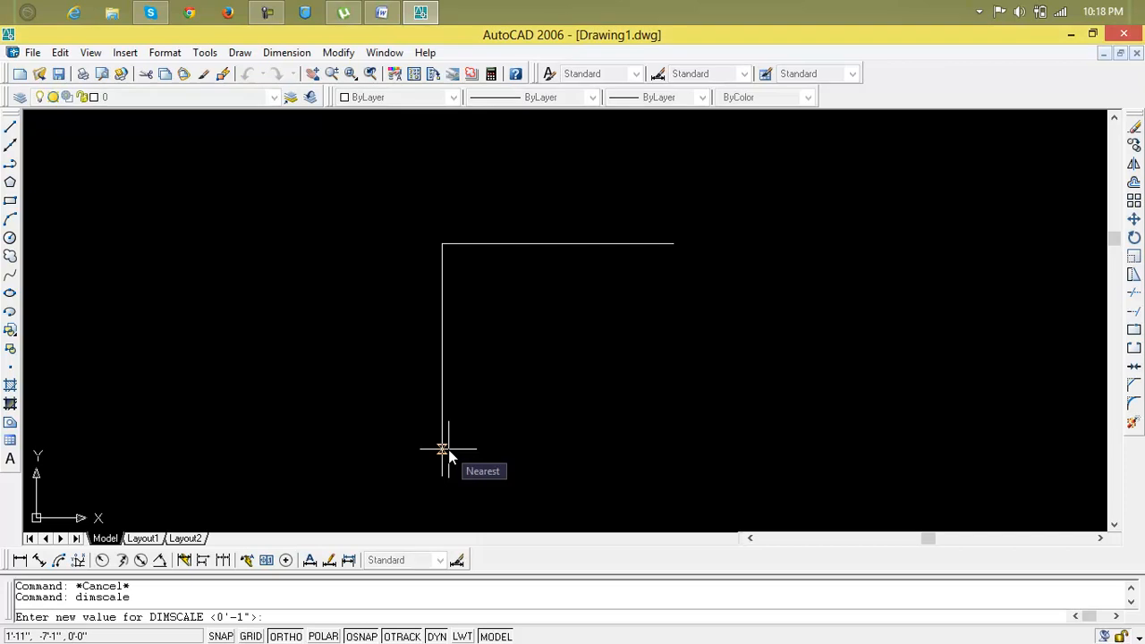
pyautogui.write('3')
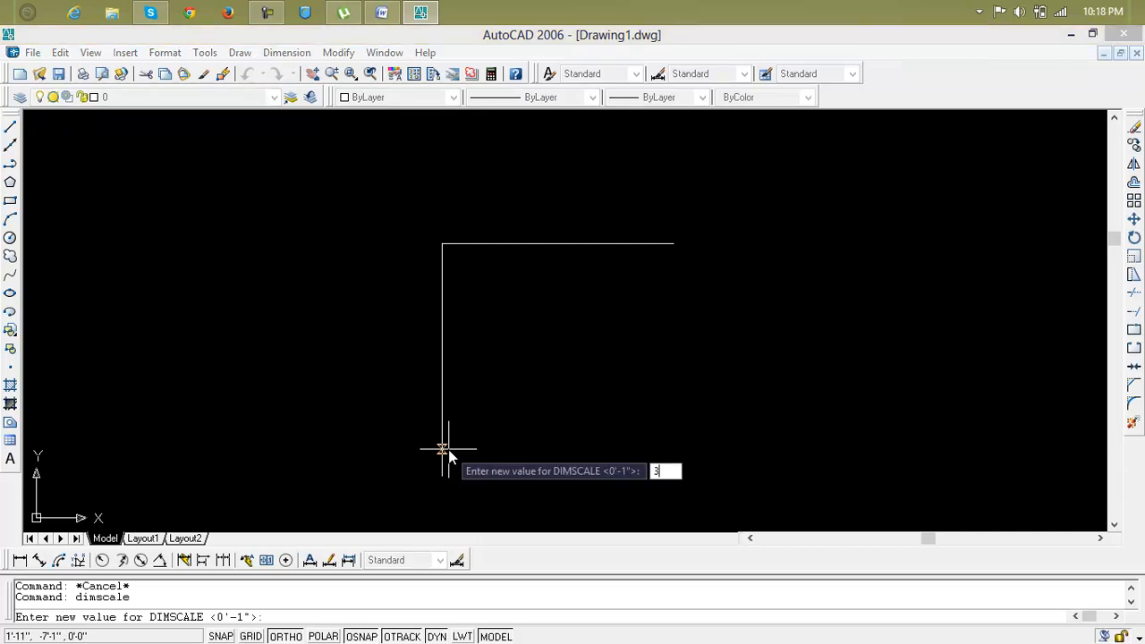
pyautogui.press('Return')
# Step: Add linear dimensions to the vertical line, placed on its outer side, and to the horizontal line, placed above it
pyautogui.click(19, 560)
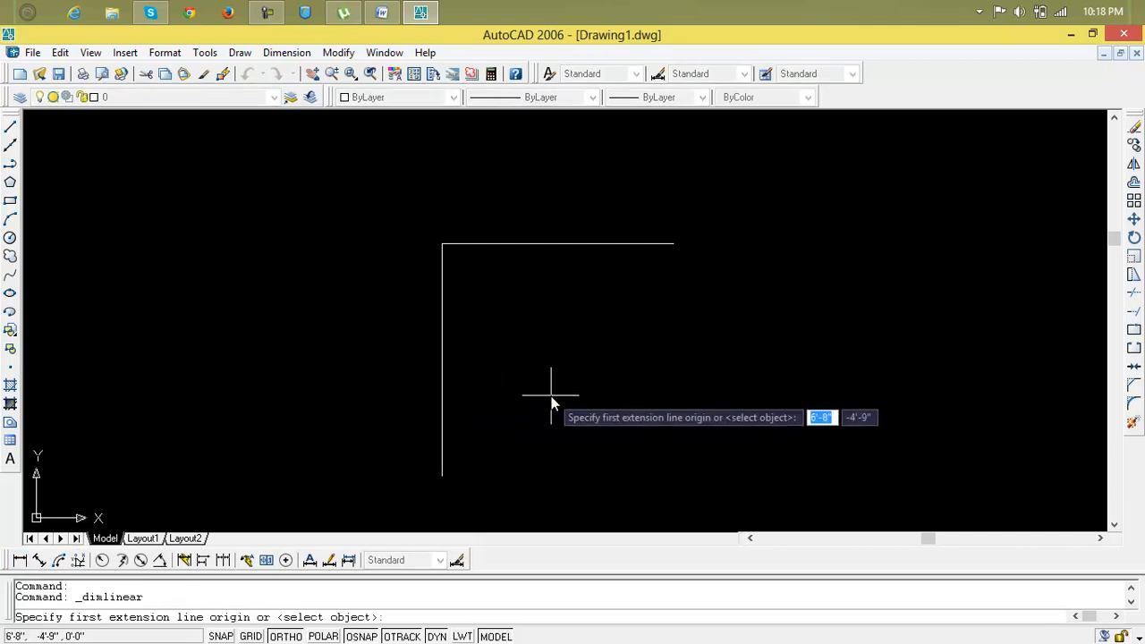
pyautogui.press('Return')
pyautogui.click(442, 393)
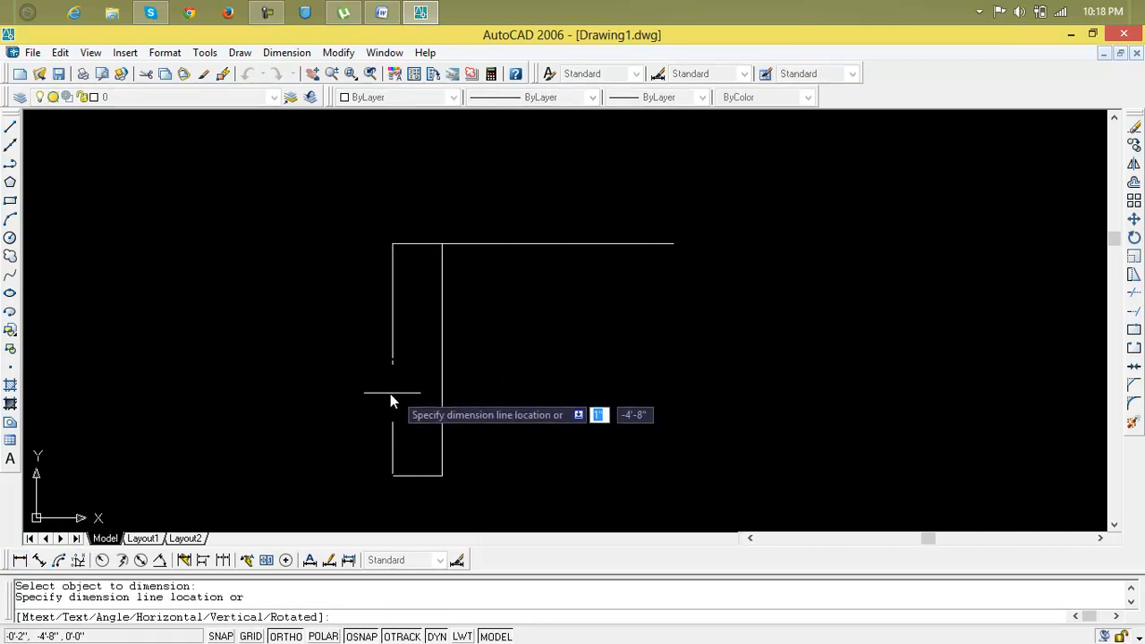
pyautogui.click(378, 393)
pyautogui.press('Return')
pyautogui.press('Return')
pyautogui.click(551, 244)
pyautogui.click(554, 185)
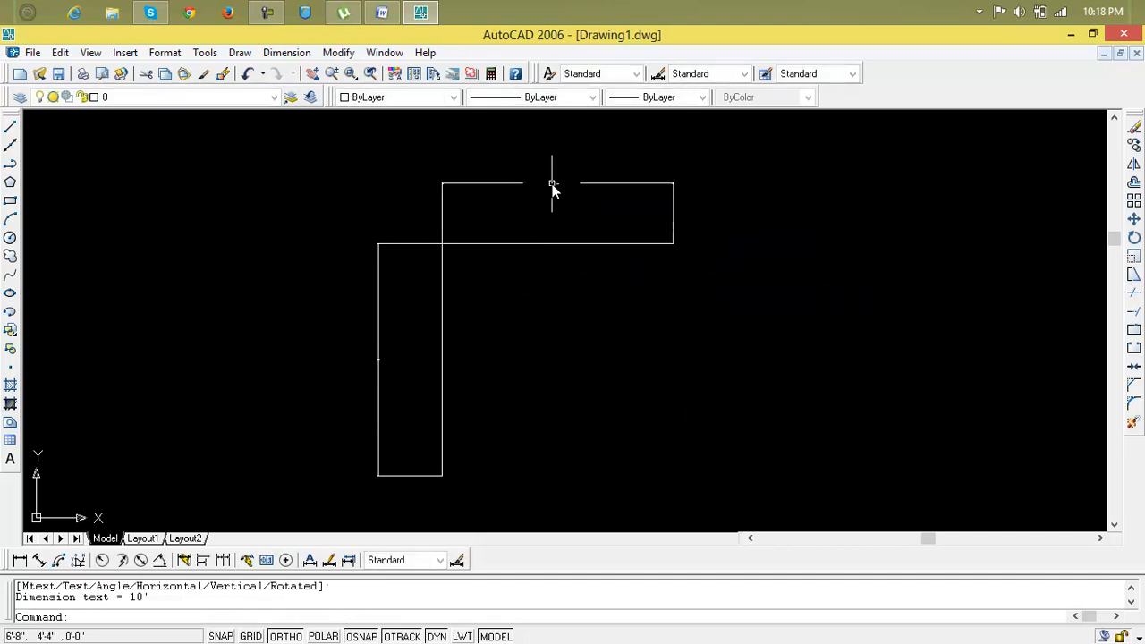
pyautogui.scroll(5, 559, 179)
pyautogui.scroll(-7, 560, 181)
pyautogui.press('Escape')
pyautogui.press('Escape')
# Step: Set the dimension scale variable DIMSCALE to 3'
pyautogui.scroll(3, 564, 317)
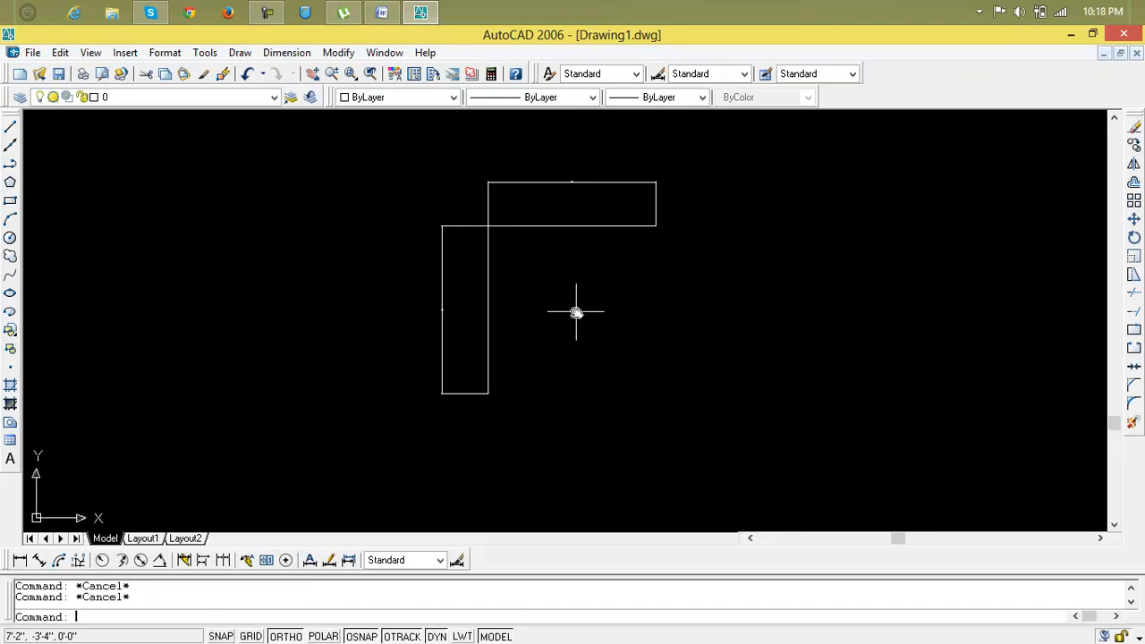
pyautogui.write('dimscale')
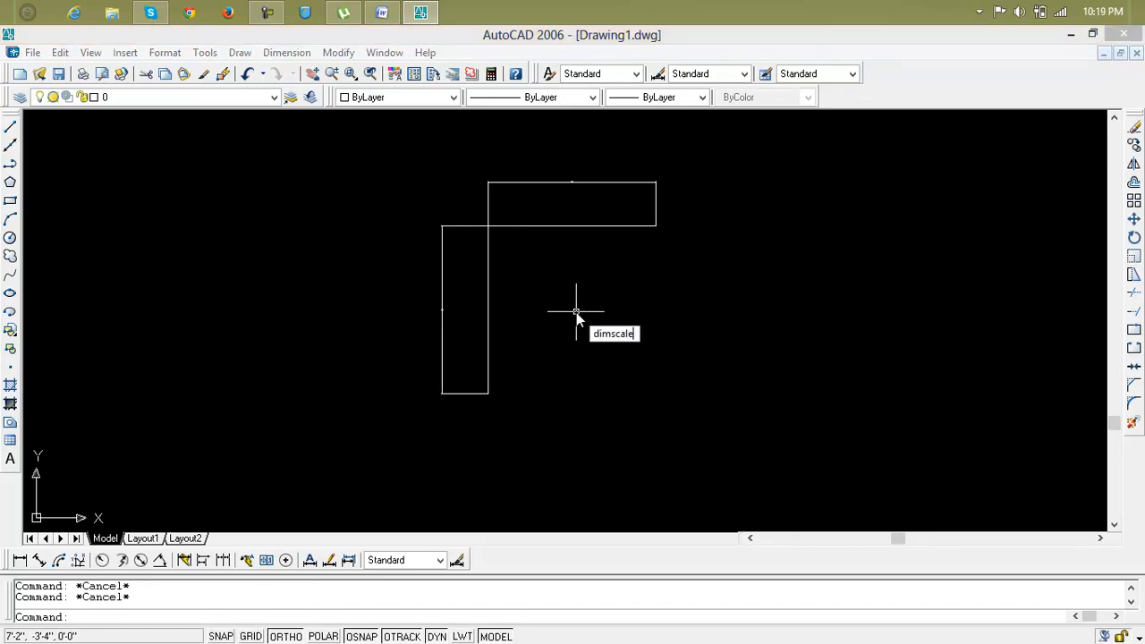
pyautogui.press('Return')
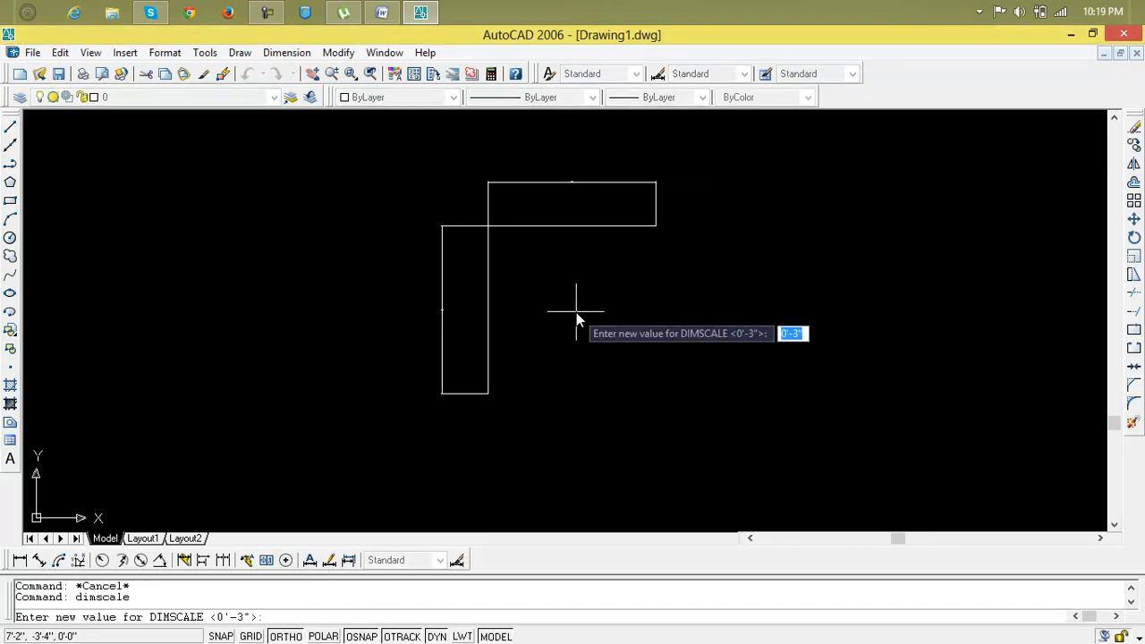
pyautogui.write('3')
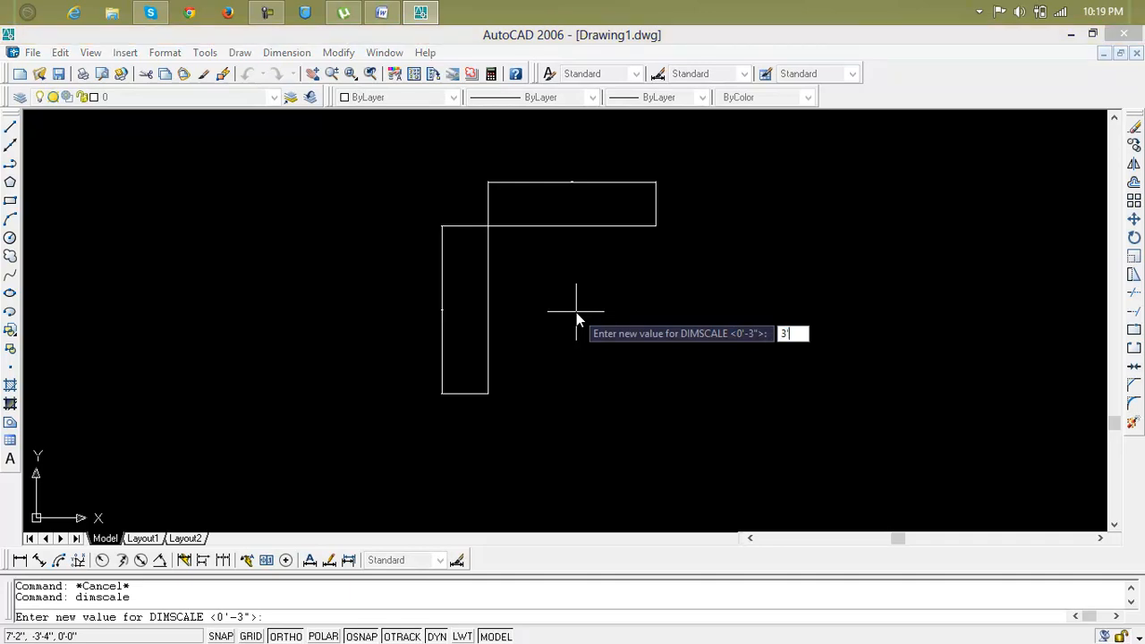
pyautogui.write("'")
pyautogui.press('Return')
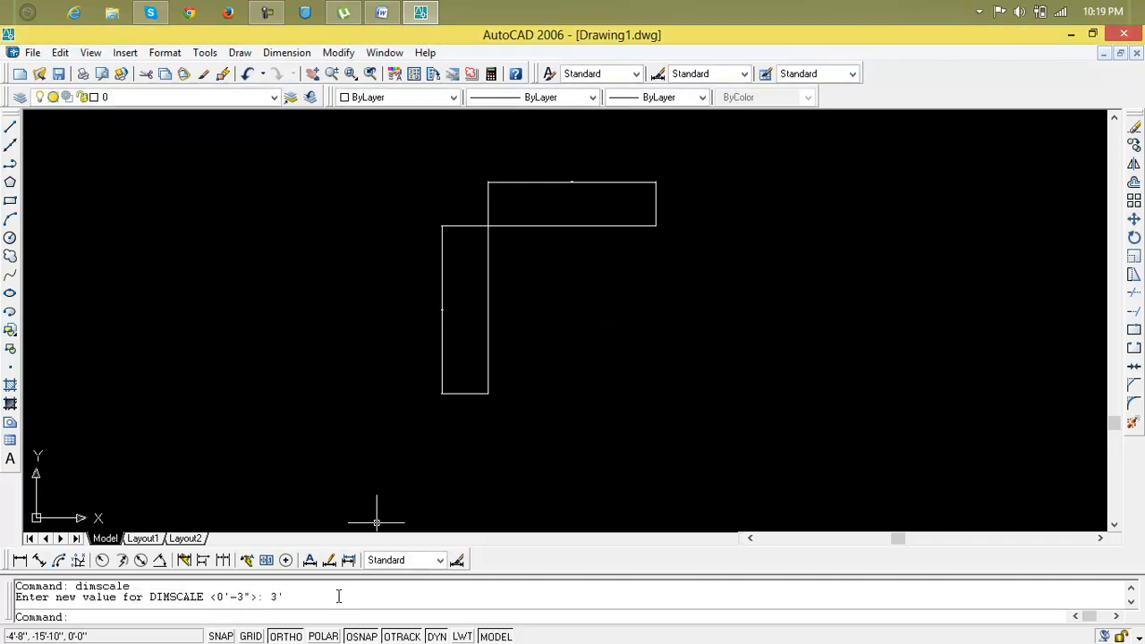
# Step: Update the vertical and horizontal dimensions so they use the current dimension scale
pyautogui.click(349, 560)
pyautogui.click(441, 311)
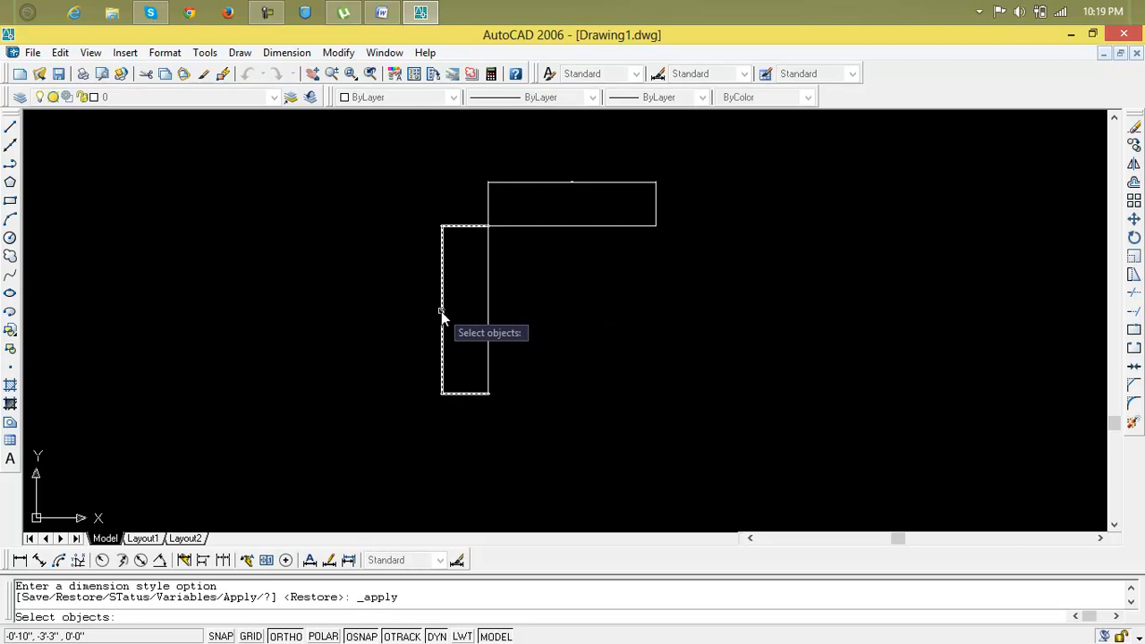
pyautogui.click(540, 183)
pyautogui.press('Return')
pyautogui.moveTo(567, 276)
pyautogui.mouseDown(button='middle')
pyautogui.moveTo(580, 328)
pyautogui.moveTo(539, 280)
pyautogui.moveTo(554, 315)
pyautogui.mouseUp(button='middle')
pyautogui.scroll(-4, 580, 328)
pyautogui.scroll(3, 539, 280)
pyautogui.scroll(3, 555, 315)
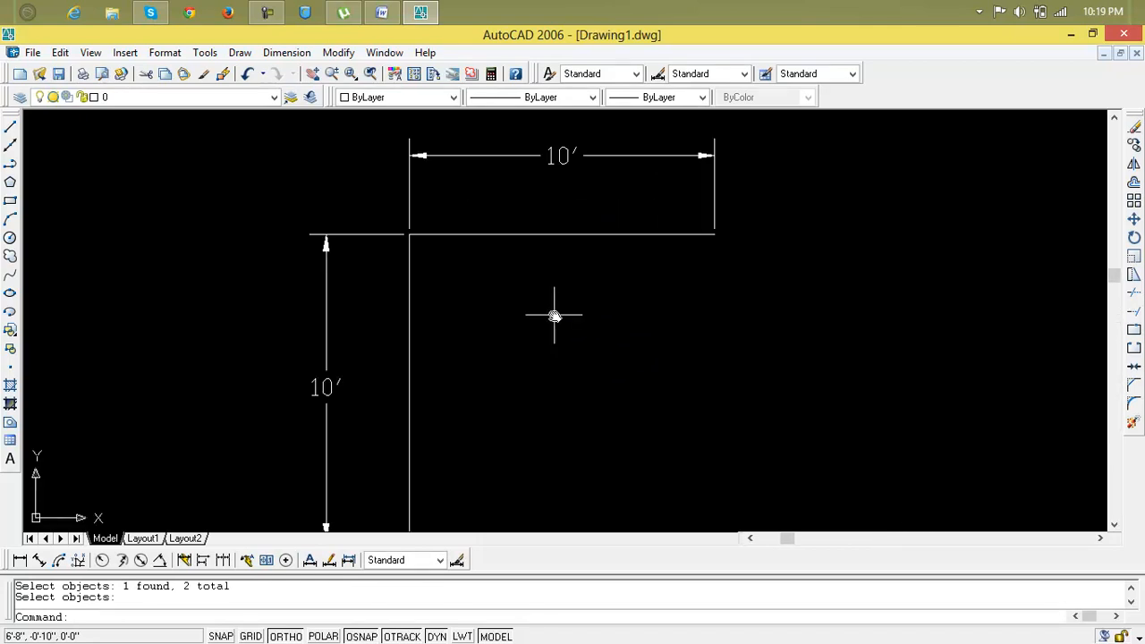
pyautogui.scroll(-2, 555, 315)
# Step: Chamfer the corner of the two dimensioned lines with a first distance of 5' on the horizontal line and a second of 3' on the vertical
pyautogui.press('Escape')
pyautogui.press('Escape')
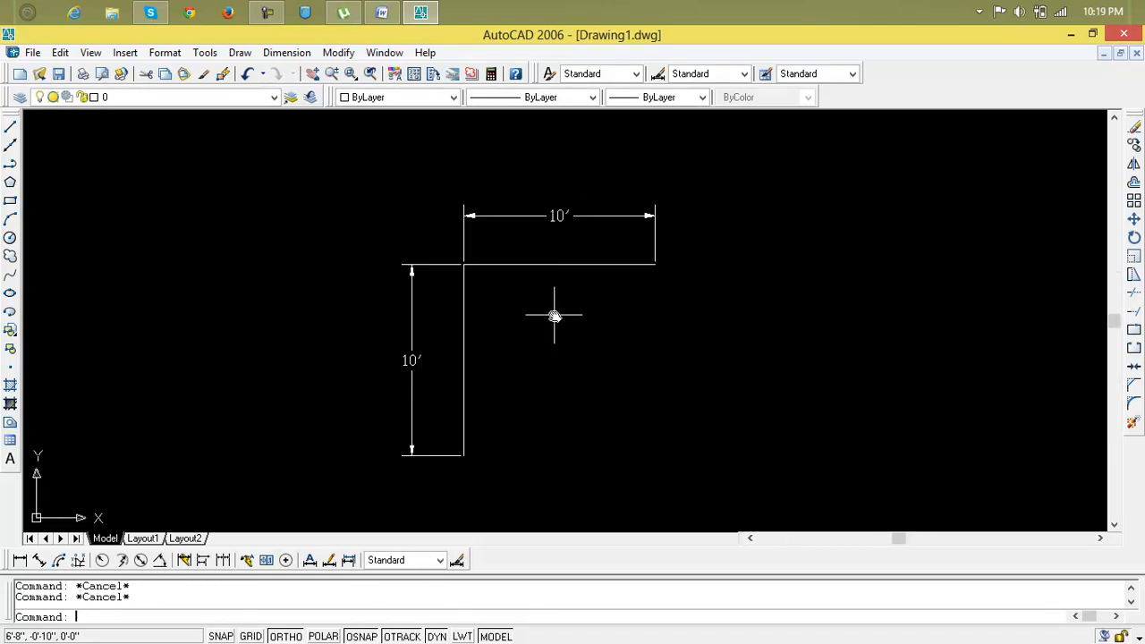
pyautogui.write('cha')
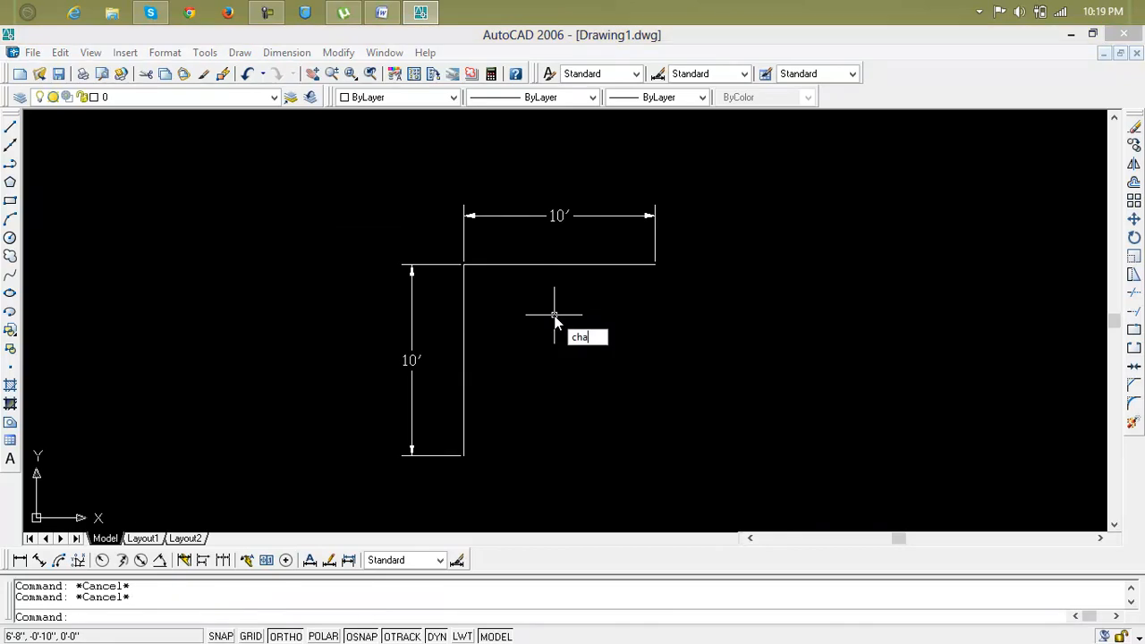
pyautogui.press('Return')
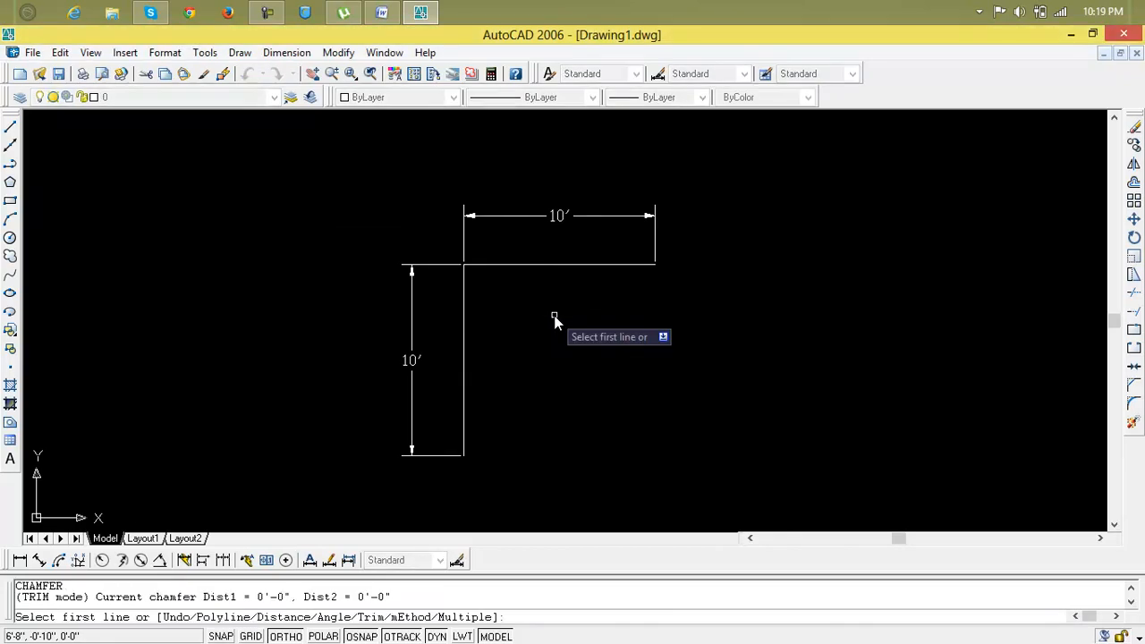
pyautogui.write('d')
pyautogui.press('Return')
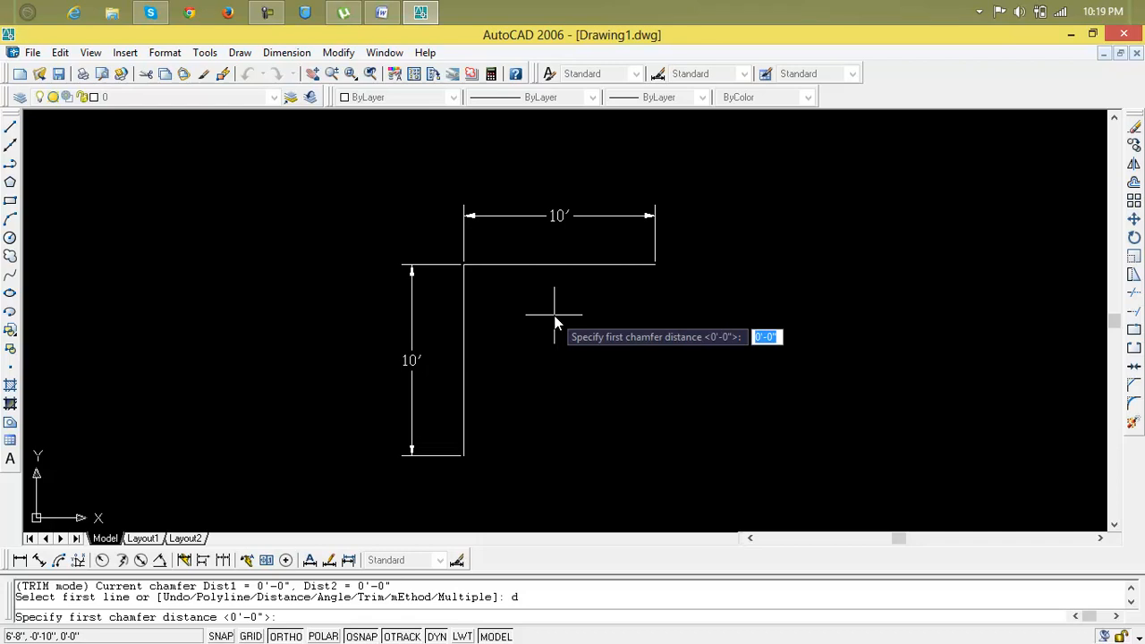
pyautogui.write('5')
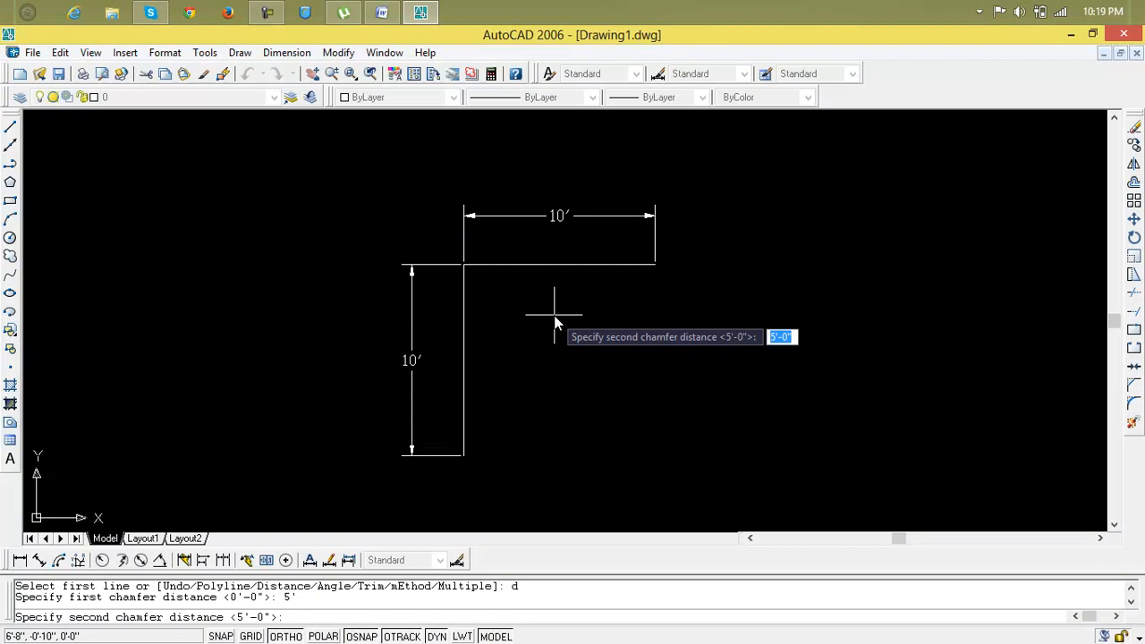
pyautogui.write("3'")
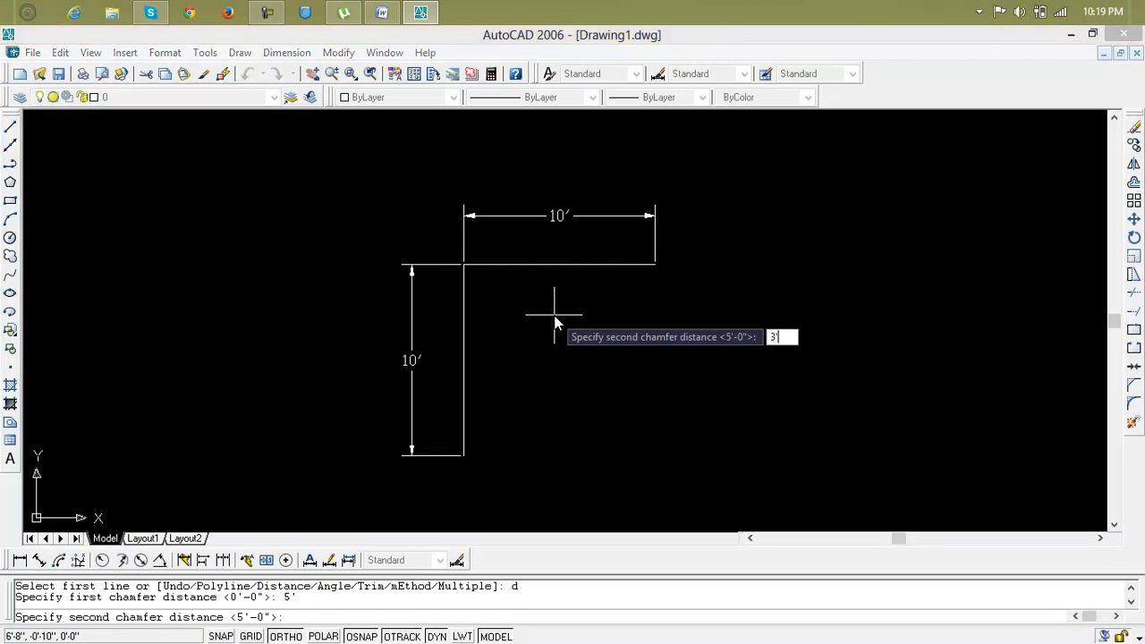
pyautogui.press('Return')
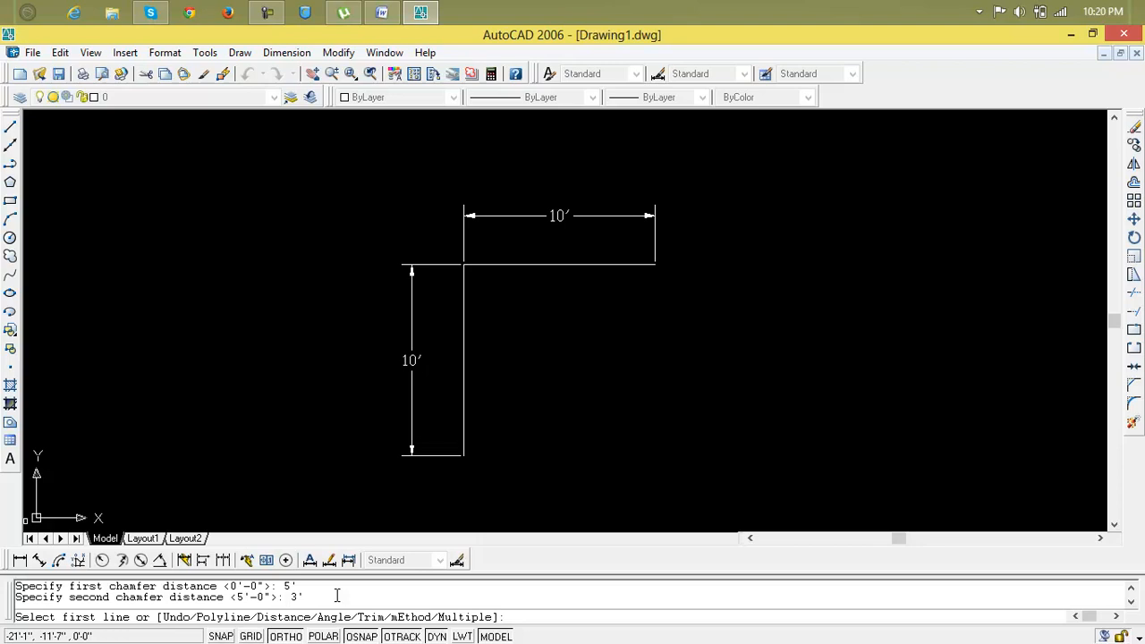
pyautogui.click(531, 265)
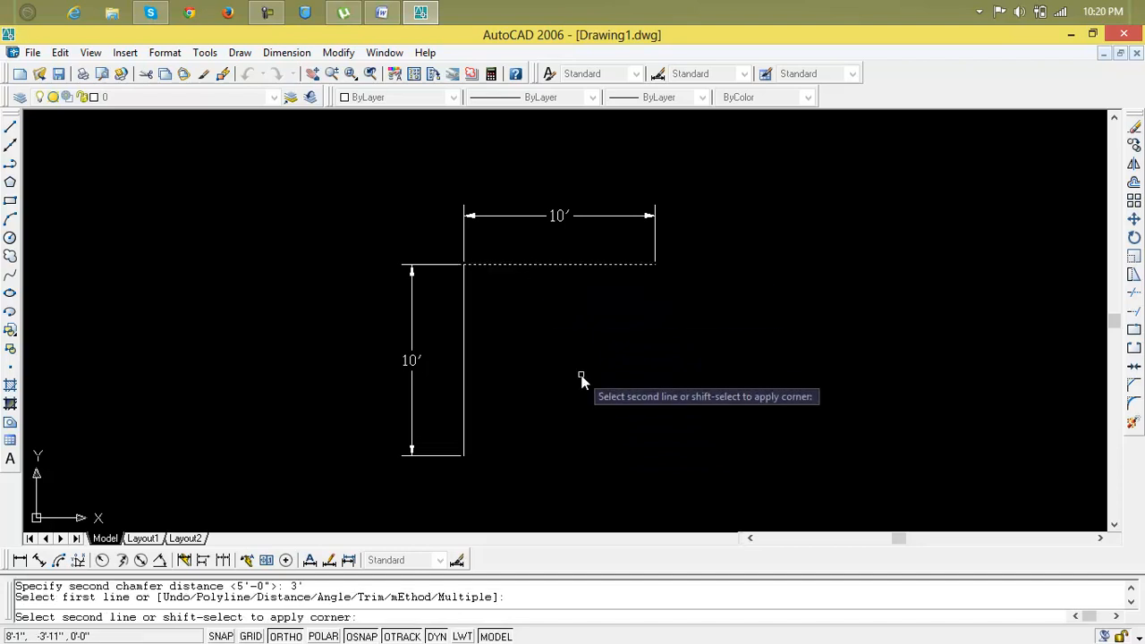
pyautogui.click(463, 349)
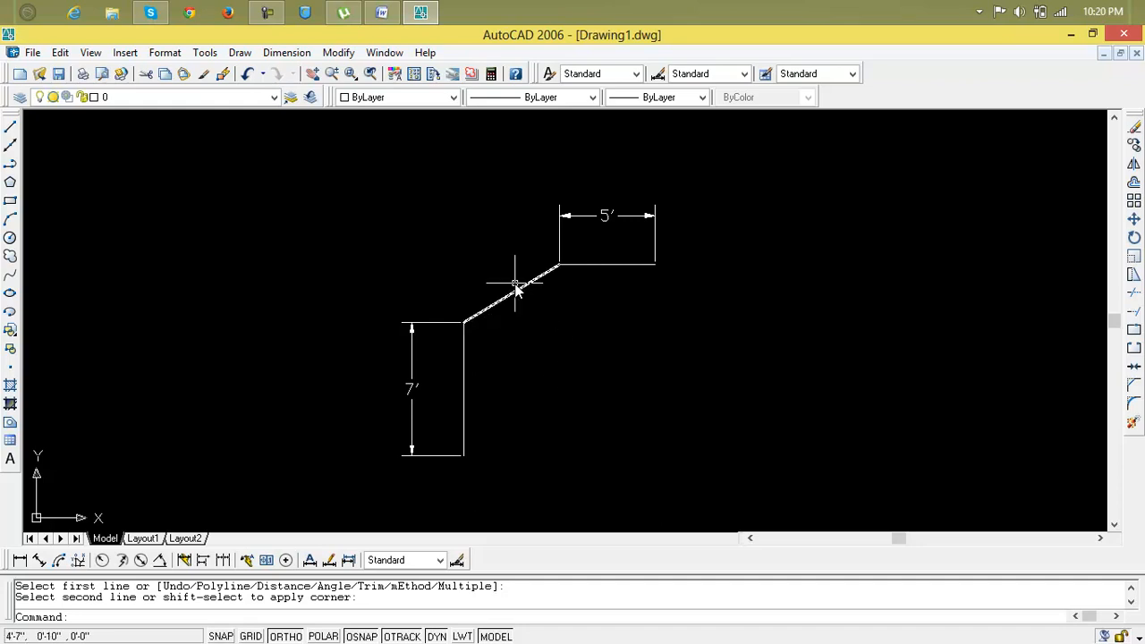
# Step: Draw an L-shaped polyline in the empty area beside the chamfered lines, running 10' horizontally leftward and 10' vertically downward
pyautogui.scroll(-2, 608, 365)
pyautogui.moveTo(596, 358); pyautogui.dragTo(460, 359, button='middle')
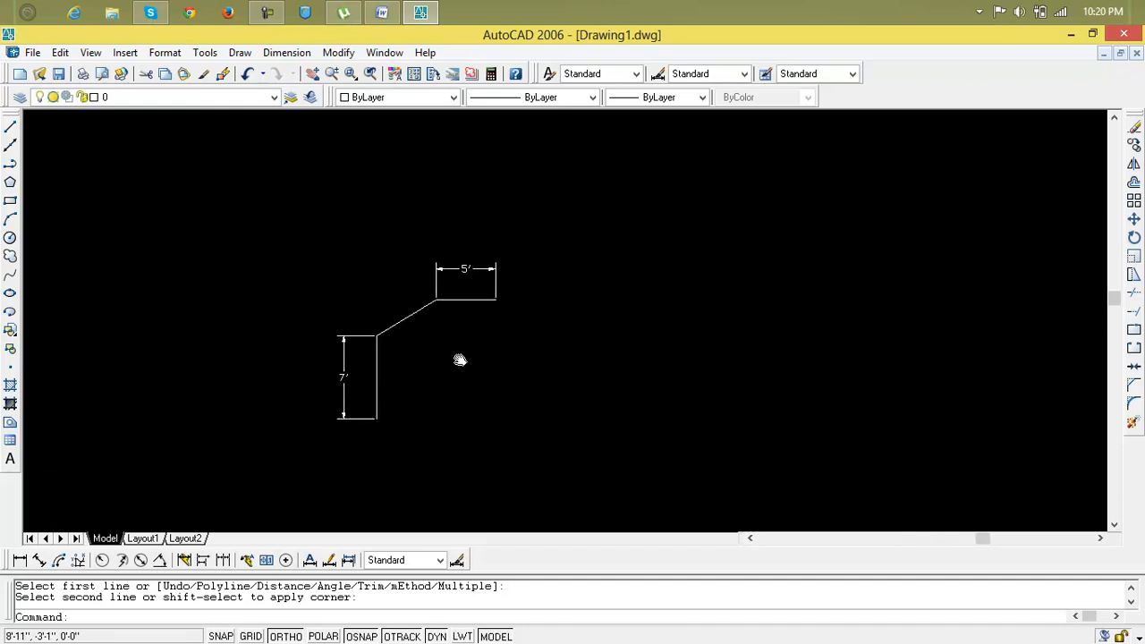
pyautogui.write('pl')
pyautogui.press('Return')
pyautogui.click(1068, 236)
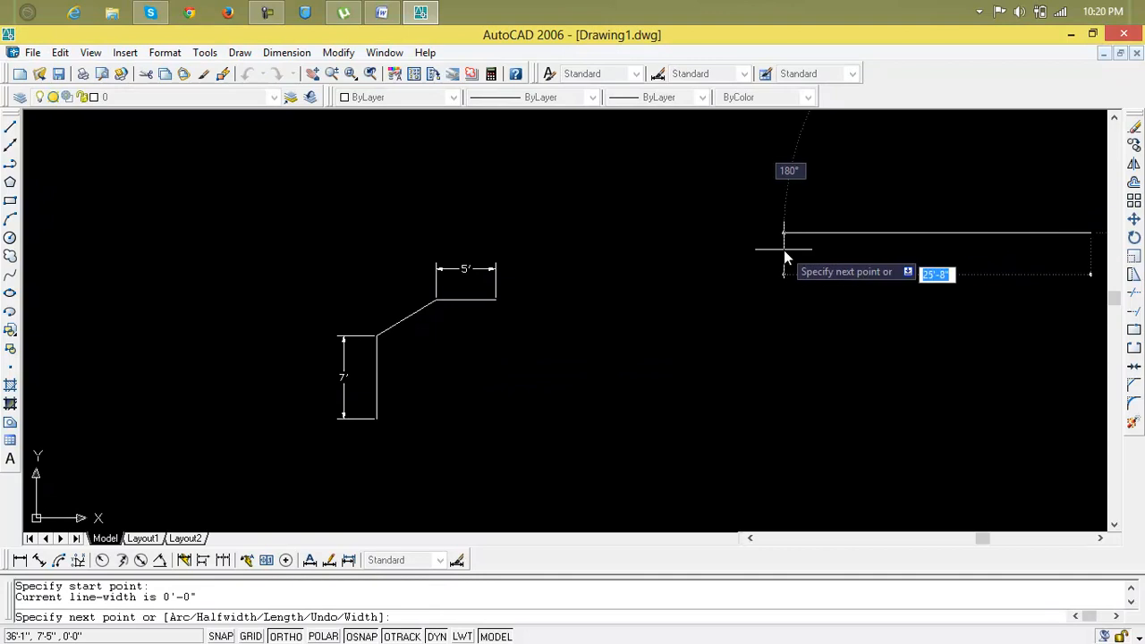
pyautogui.write("10'")
pyautogui.press('Return')
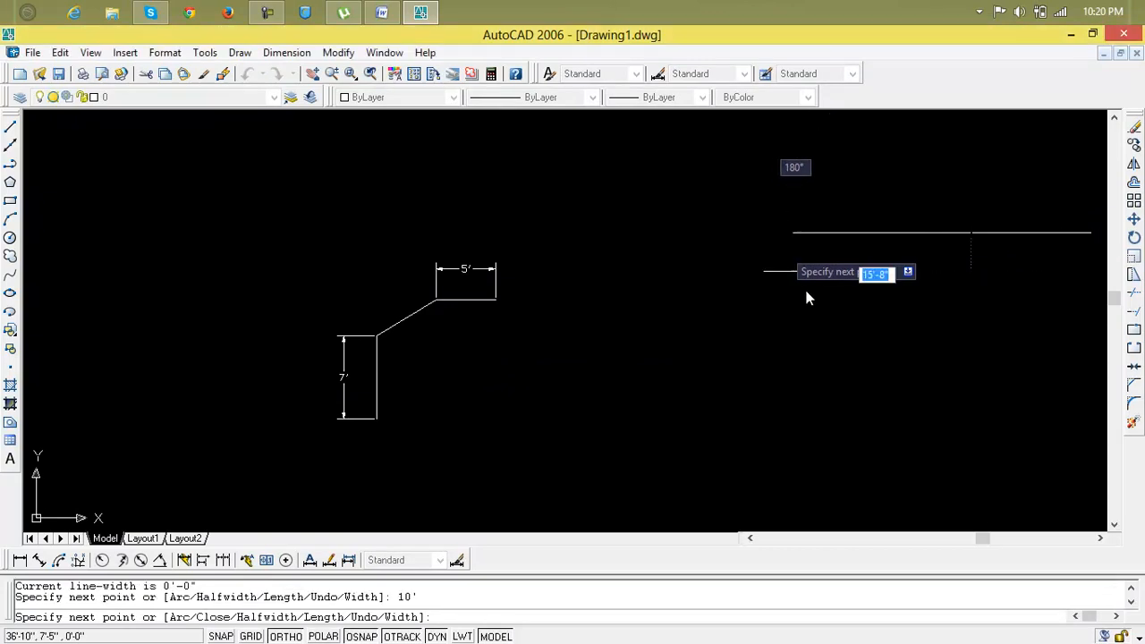
pyautogui.write("10'")
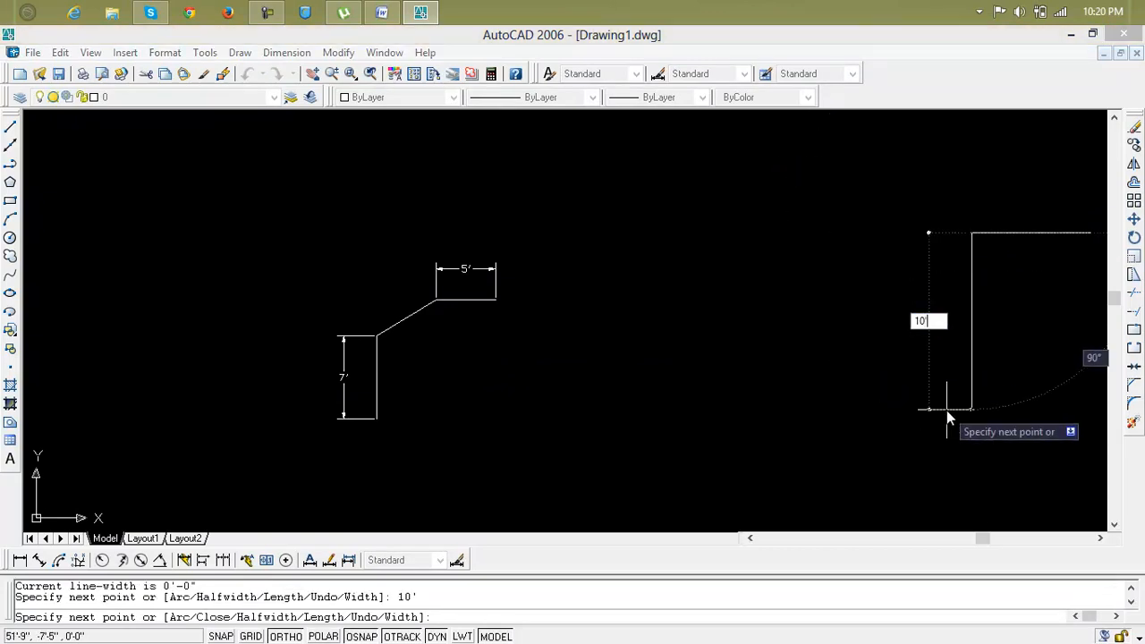
pyautogui.press('Return')
pyautogui.press('Escape')
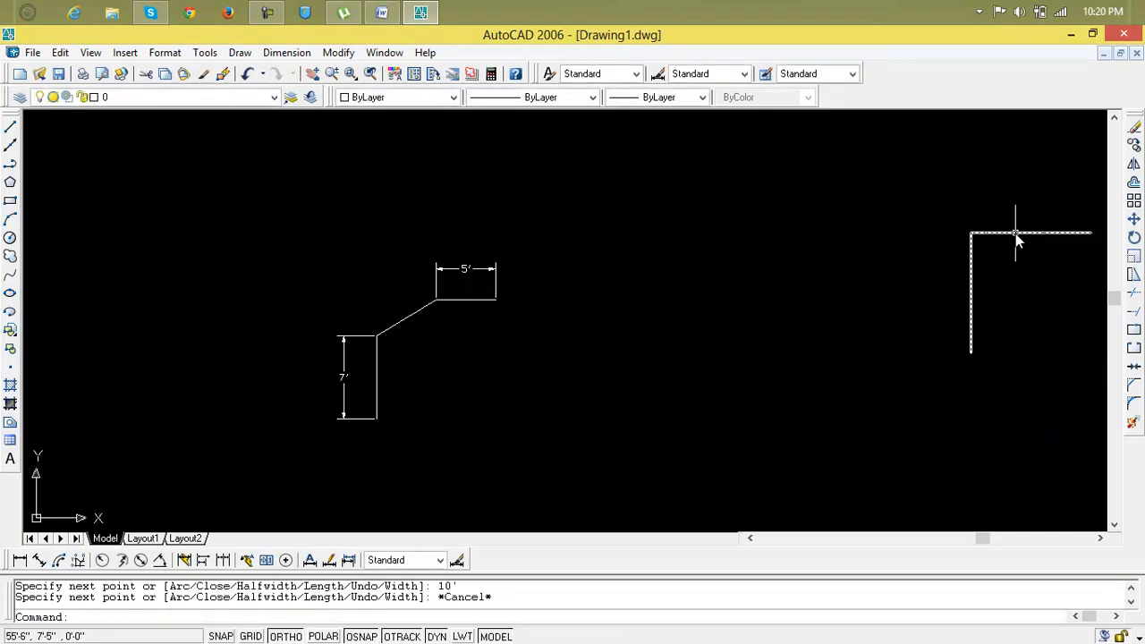
# Step: Move the L-shaped polyline horizontally closer to the chamfered lines, using its corner as the base point
pyautogui.write('m')
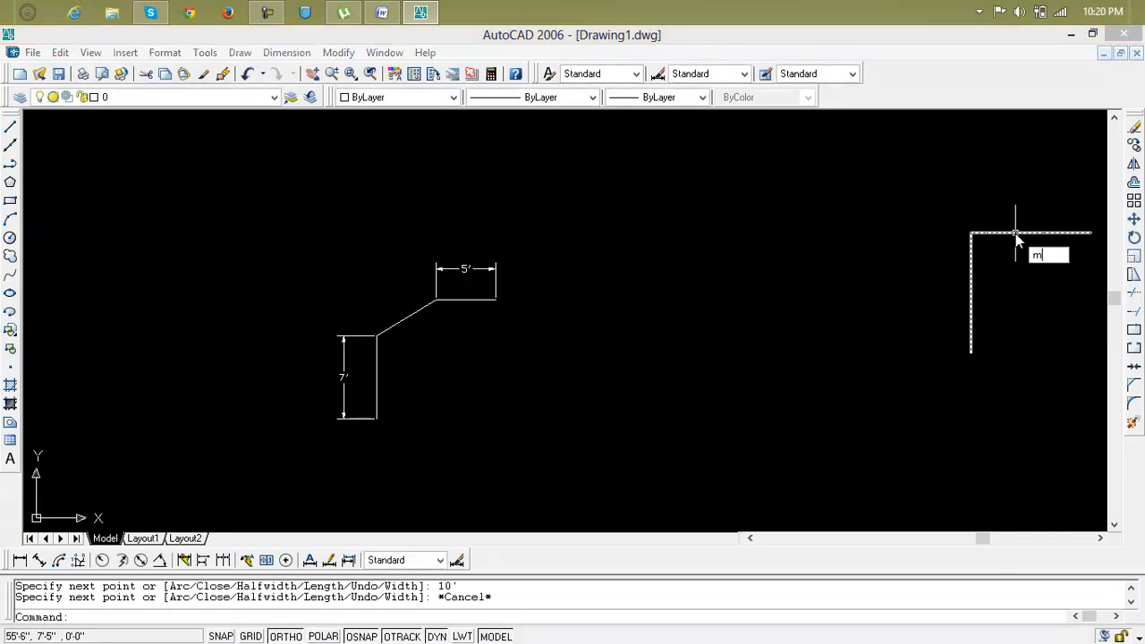
pyautogui.press('Return')
pyautogui.click(1015, 233)
pyautogui.press('Return')
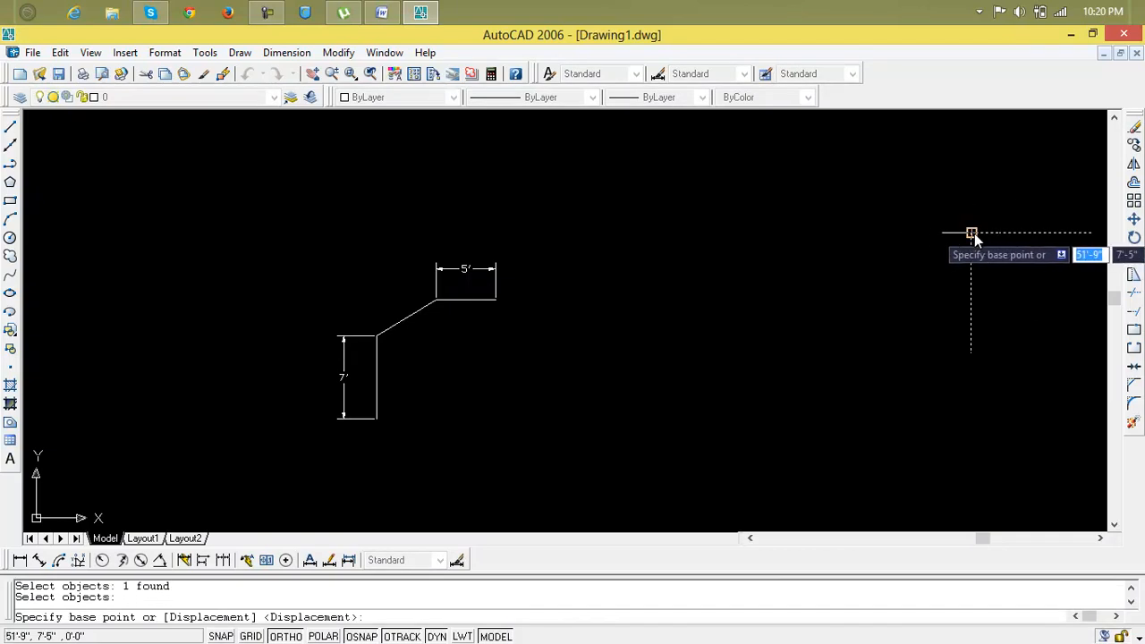
pyautogui.click(971, 234)
pyautogui.click(641, 310)
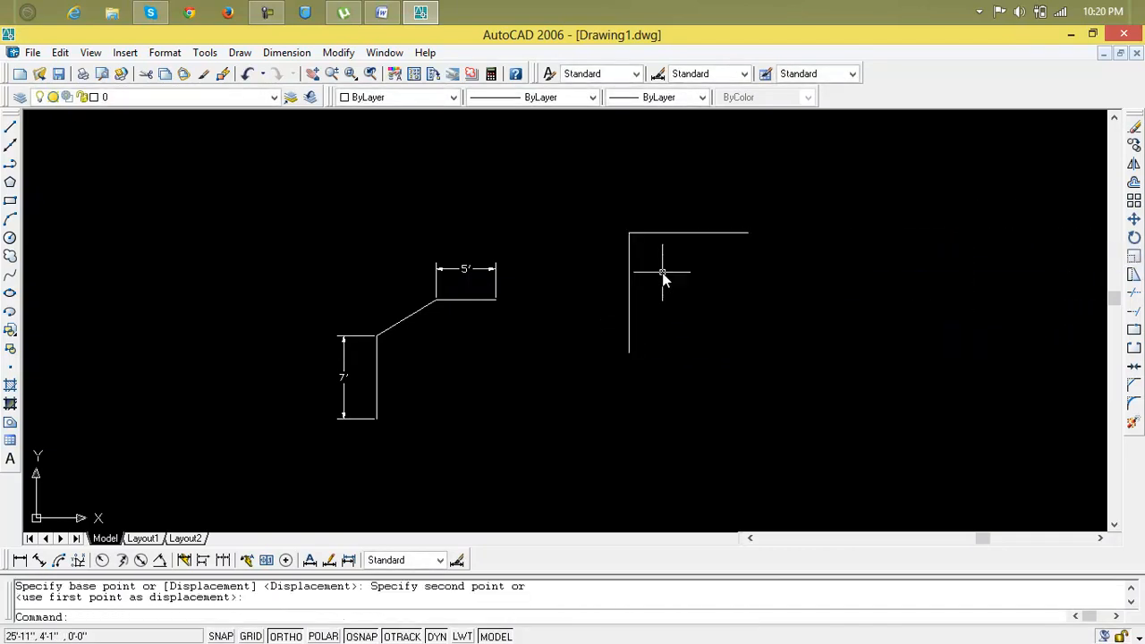
pyautogui.press('Escape')
pyautogui.press('Escape')
# Step: Chamfer the polyline's corner with distances 5' and 10', selecting the horizontal segment first and the vertical segment second
pyautogui.scroll(5, 660, 278)
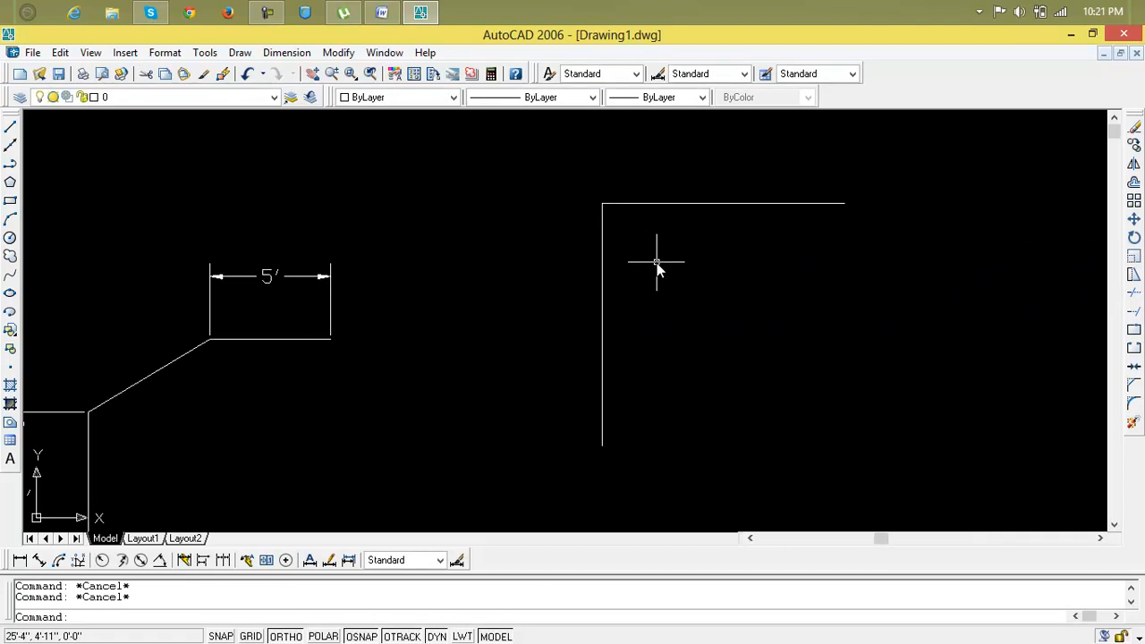
pyautogui.scroll(-2, 646, 260)
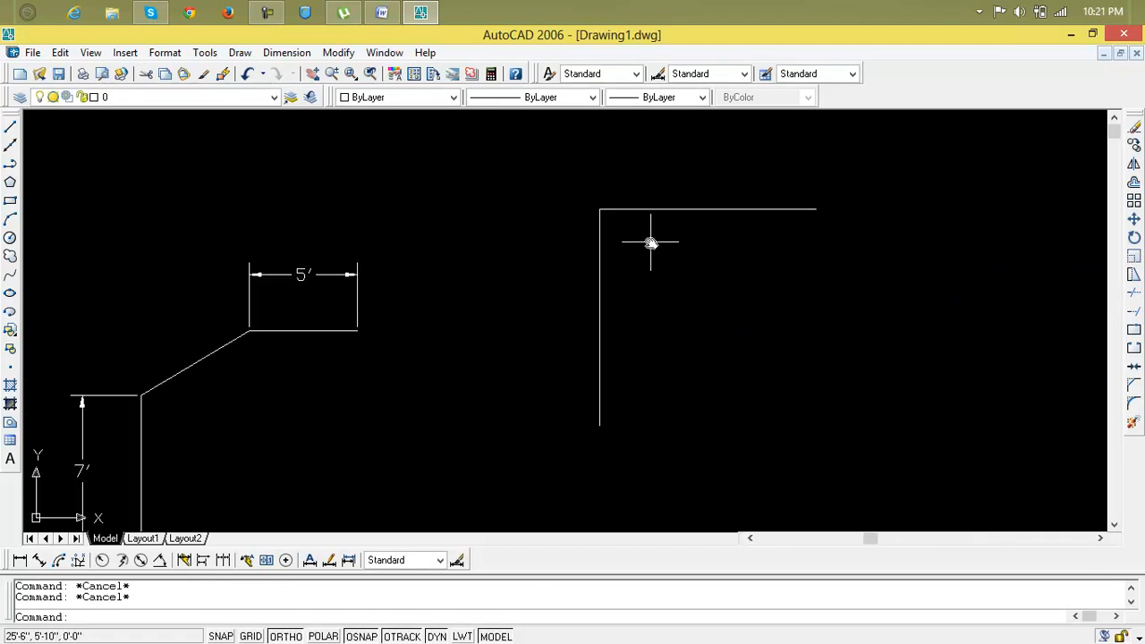
pyautogui.write('cha')
pyautogui.press('Return')
pyautogui.write('d')
pyautogui.press('Return')
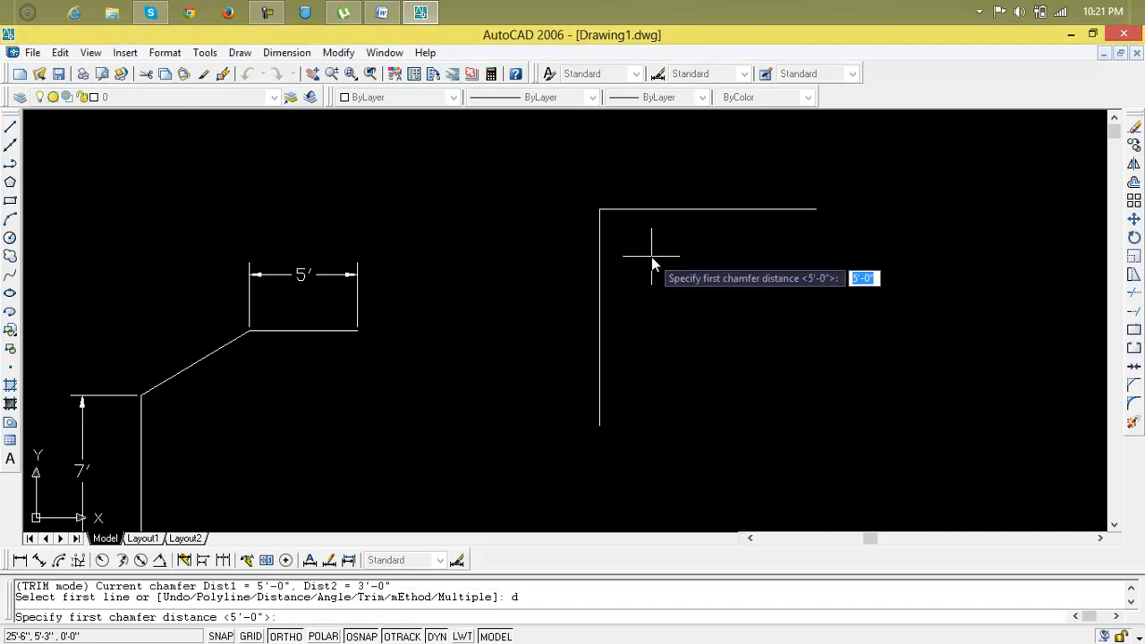
pyautogui.write('5')
pyautogui.press('Return')
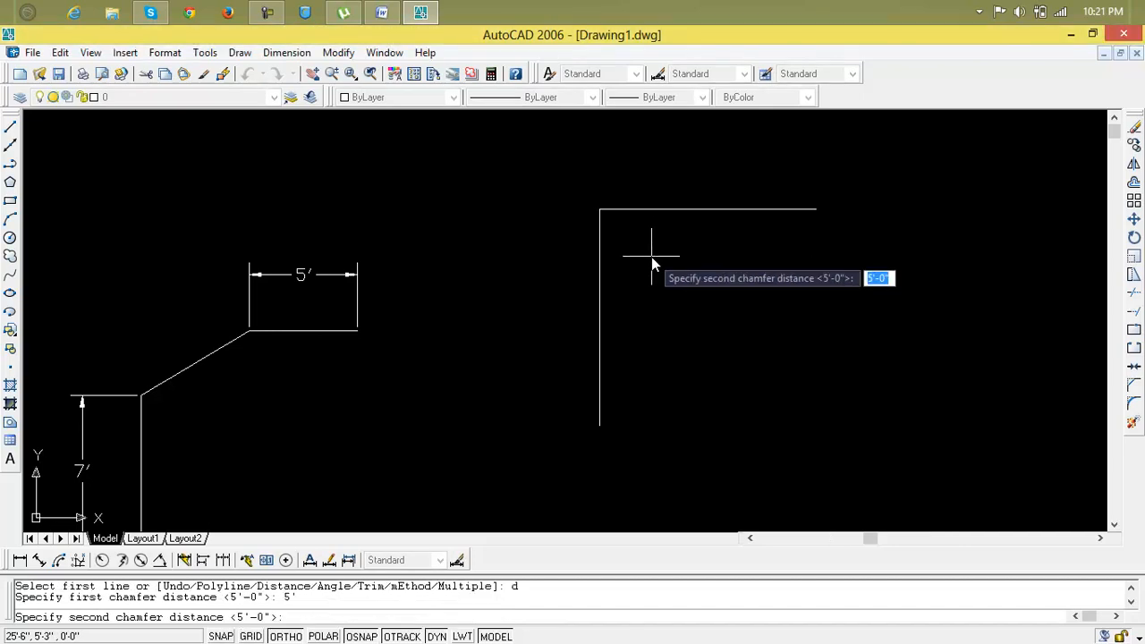
pyautogui.write('10')
pyautogui.press('Return')
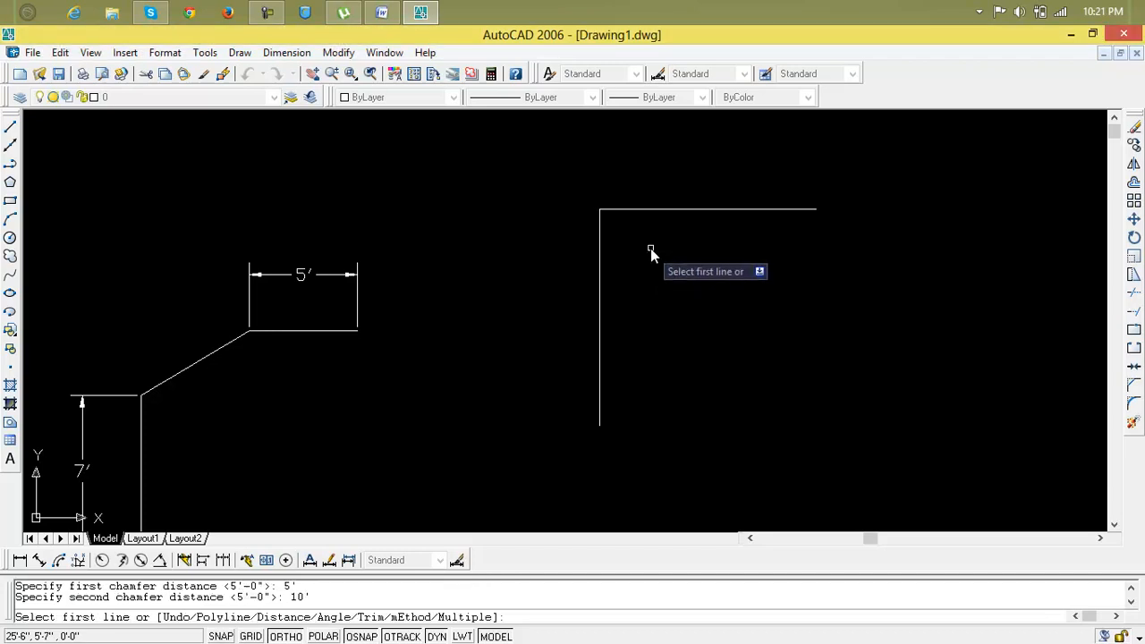
pyautogui.click(664, 208)
pyautogui.click(600, 283)
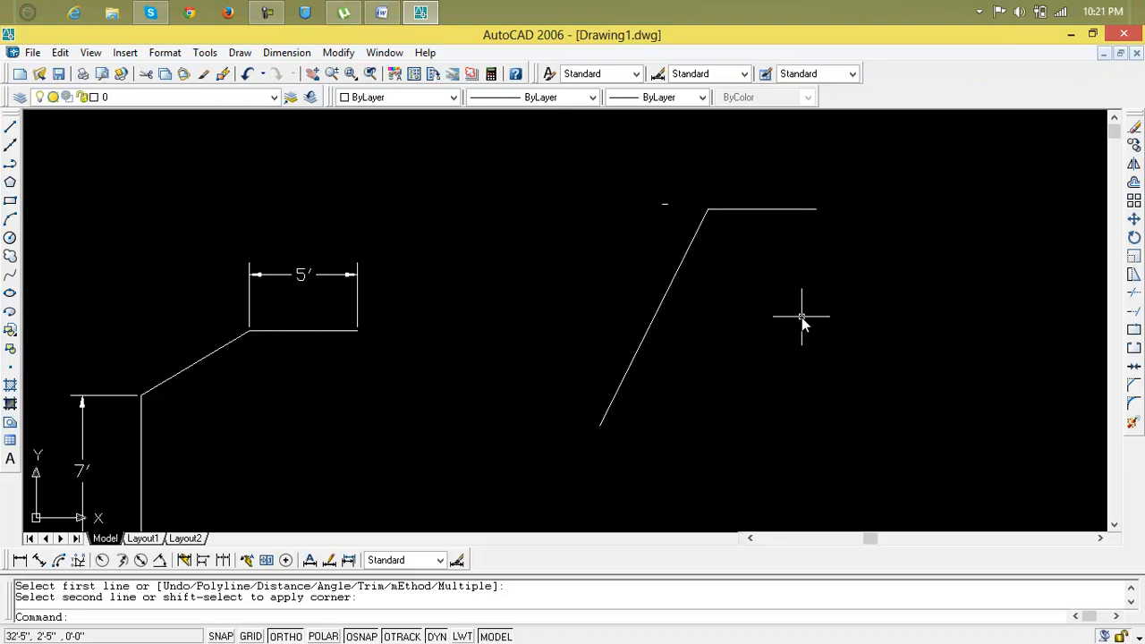
# Step: Undo the 5' by 10' chamfer on the polyline
pyautogui.hotkey('ctrl', 'z')
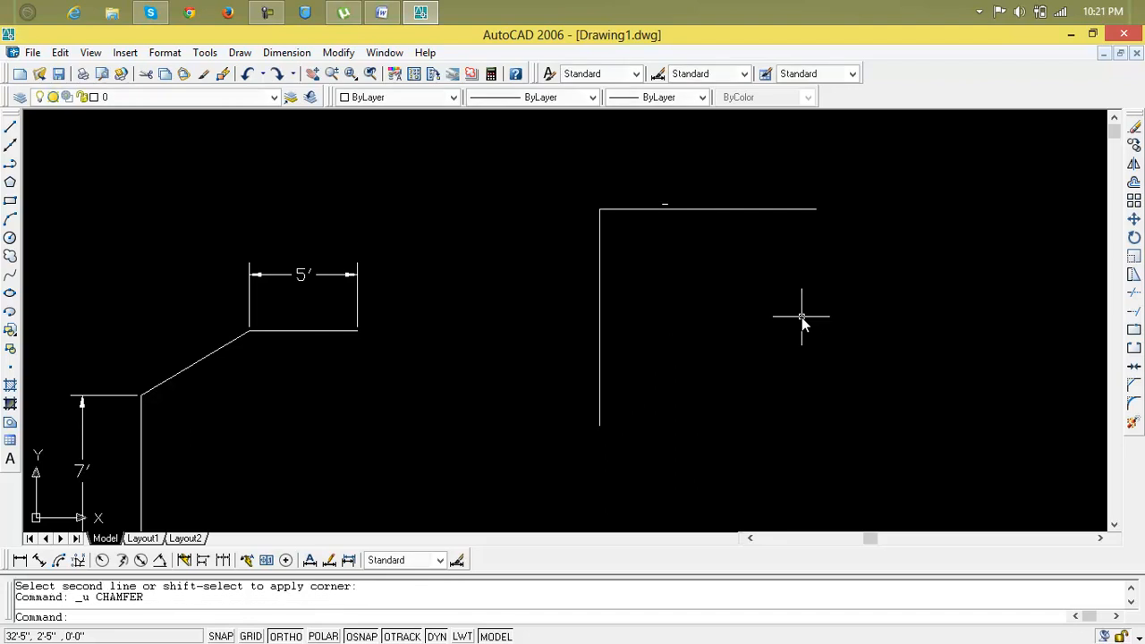
pyautogui.press('Escape')
pyautogui.press('Escape')
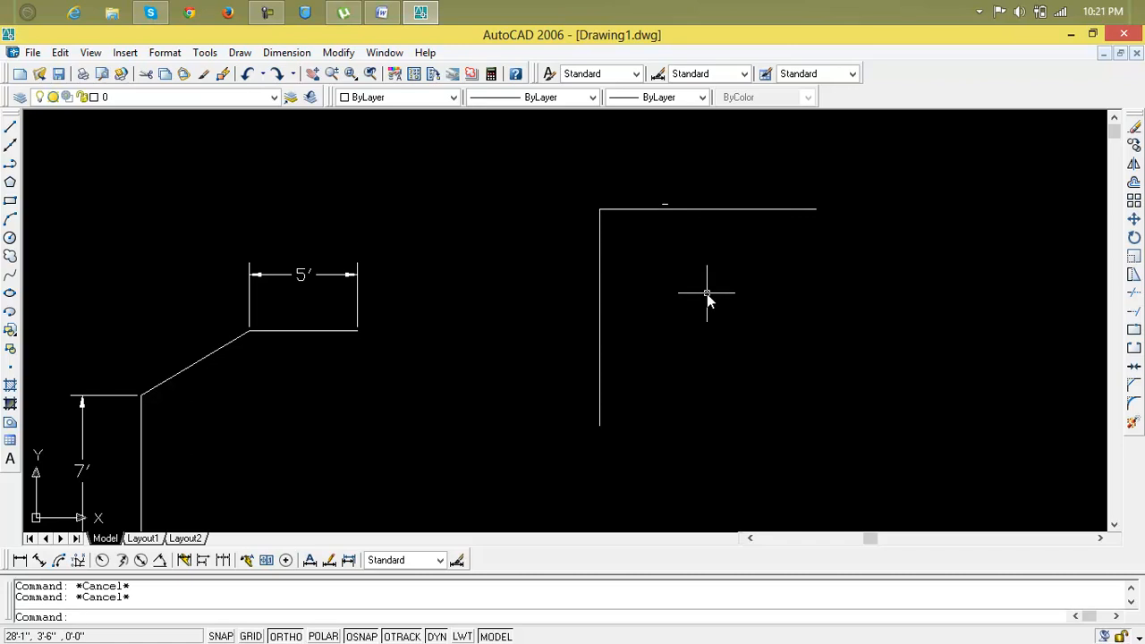
# Step: Chamfer the whole L-shaped polyline using the Polyline option with distances 5' and 3'
pyautogui.write('cha')
pyautogui.press('Return')
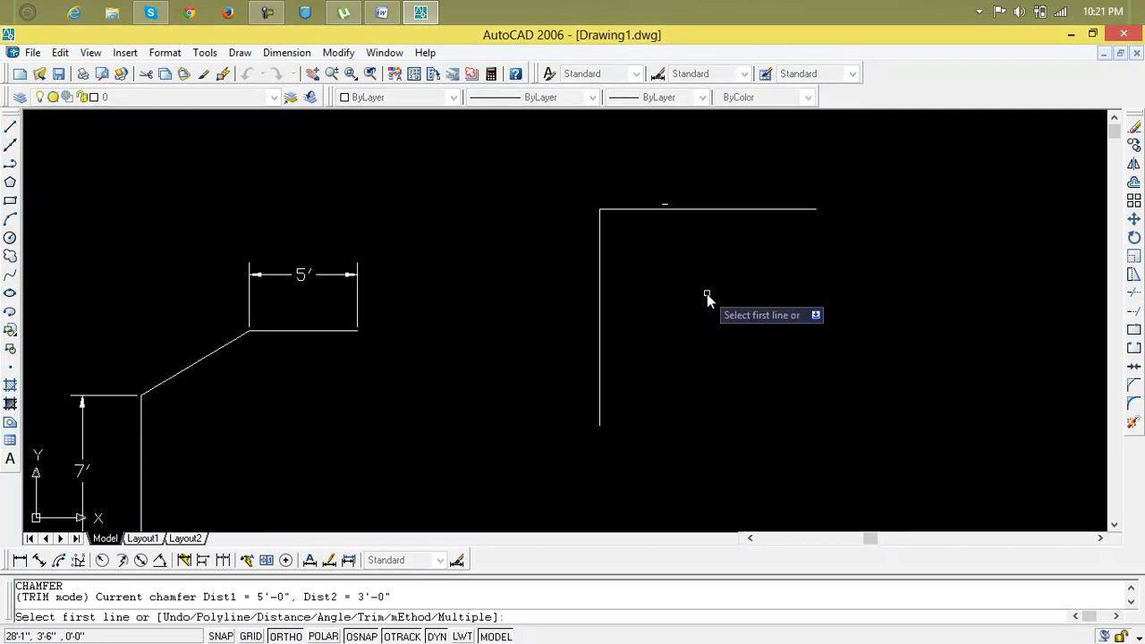
pyautogui.write('d')
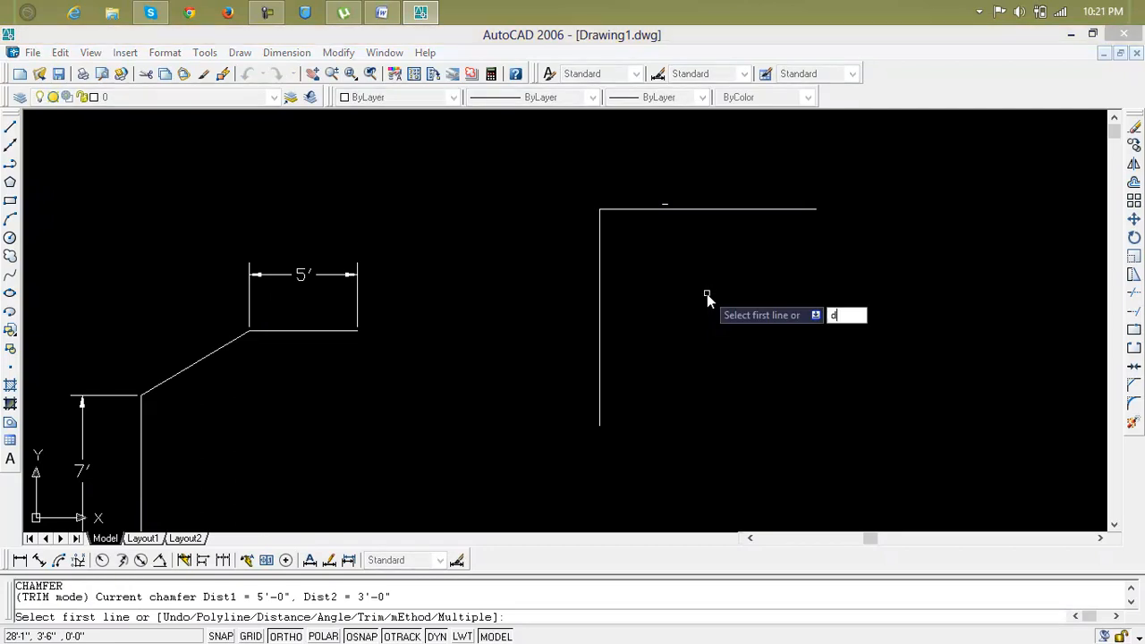
pyautogui.press('Return')
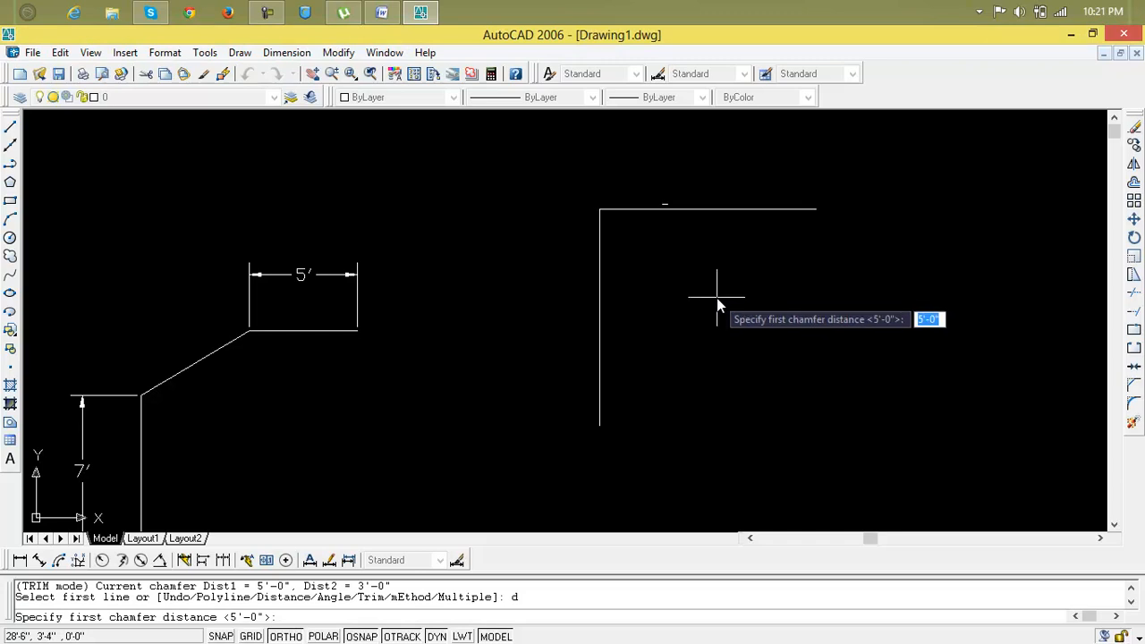
pyautogui.write("5'")
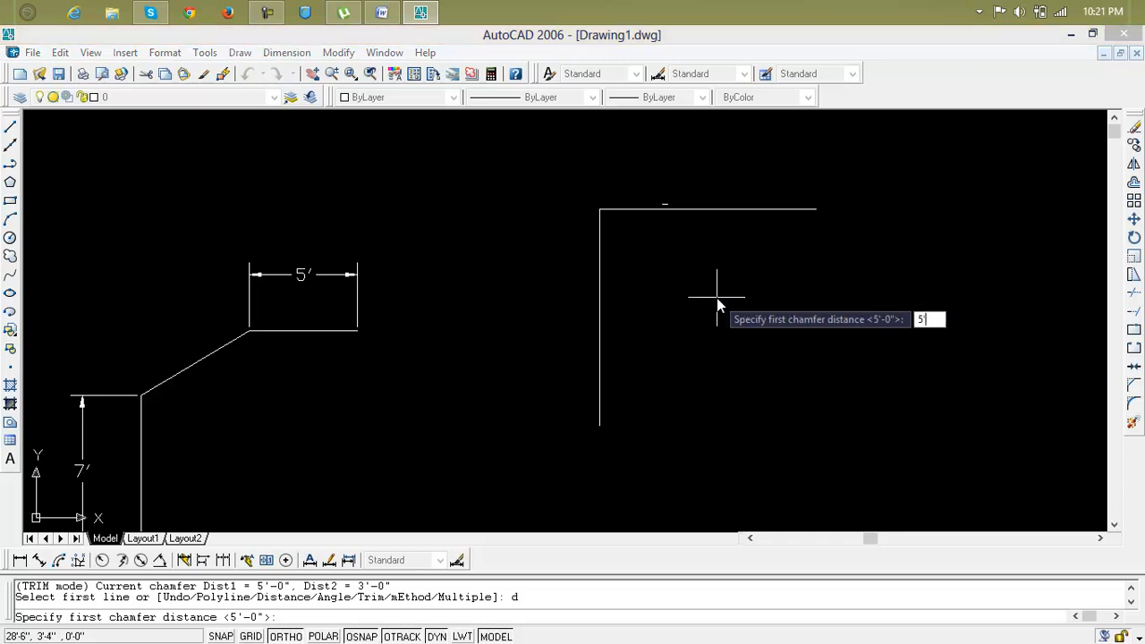
pyautogui.press('Return')
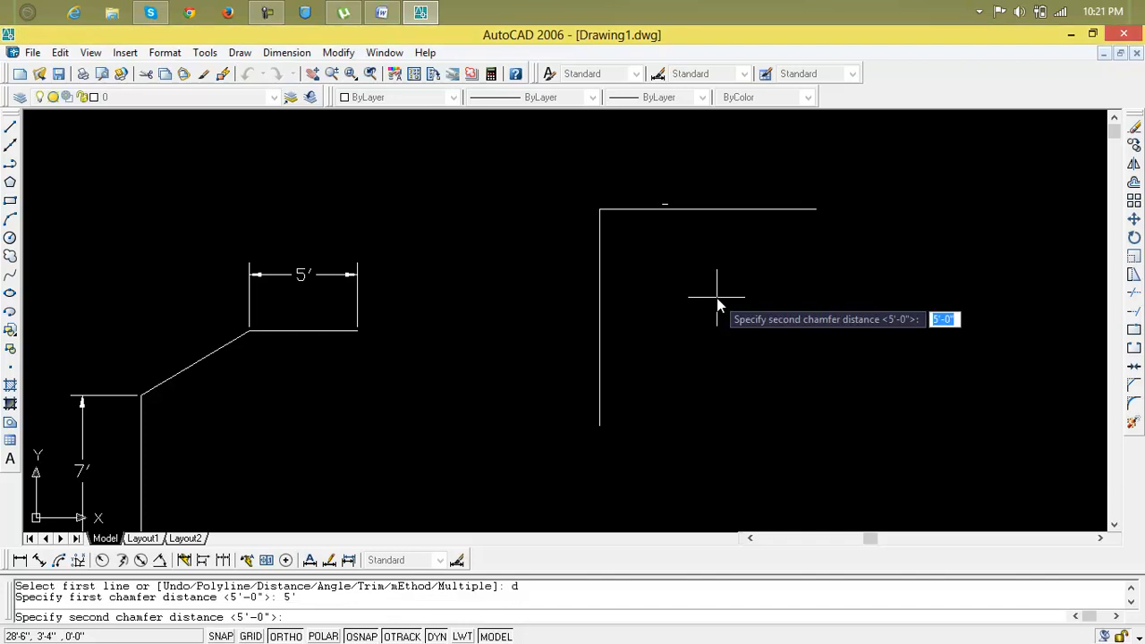
pyautogui.write("3'")
pyautogui.press('Return')
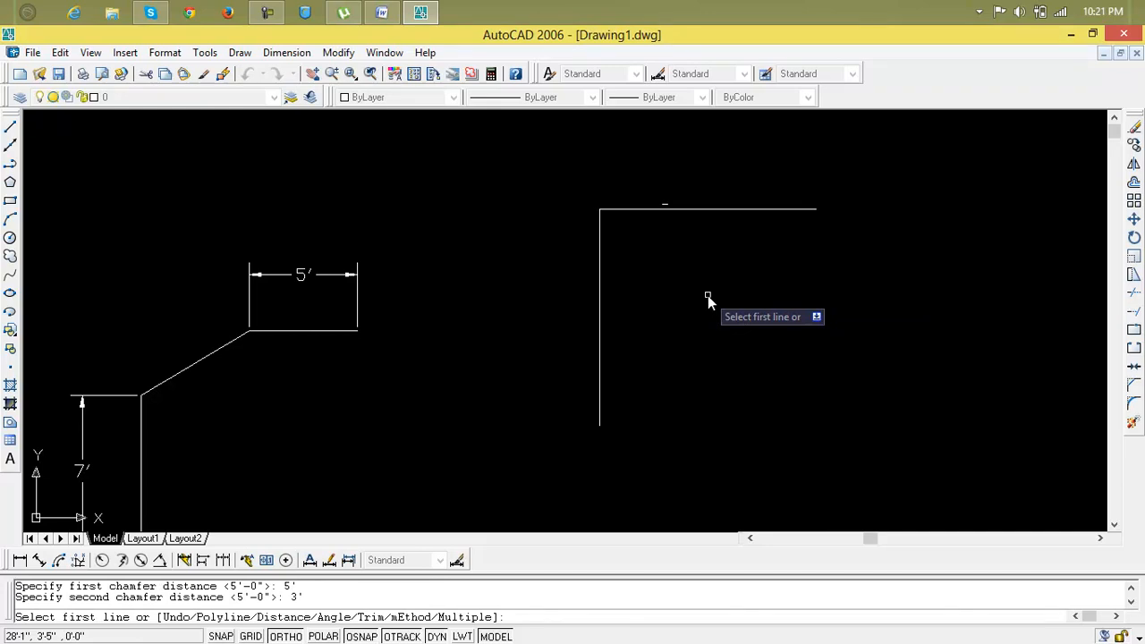
pyautogui.write('p')
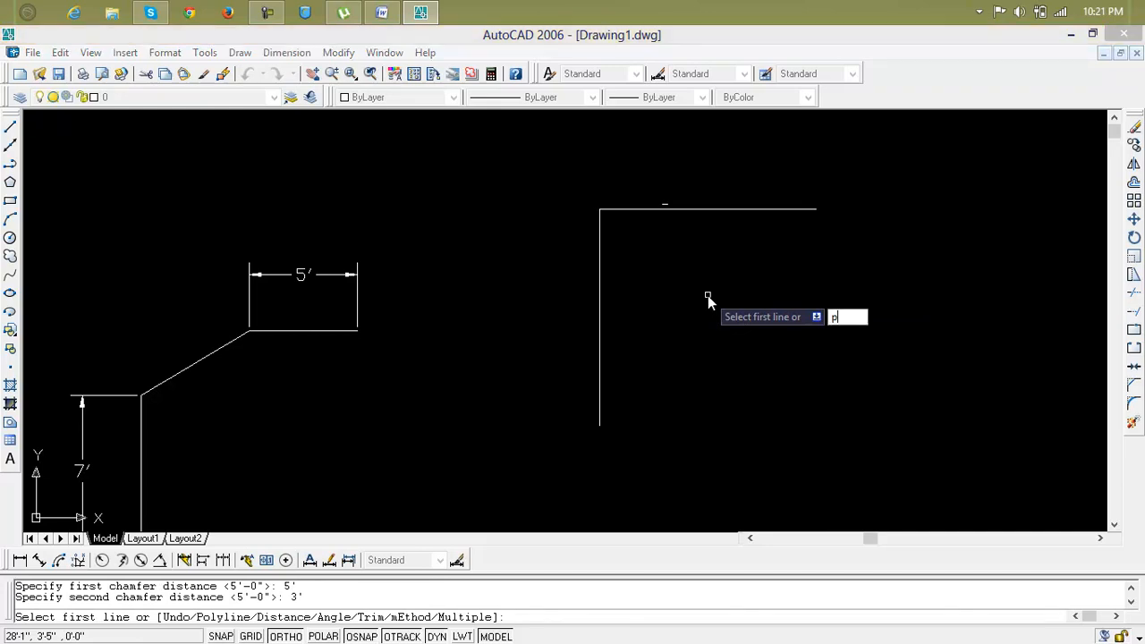
pyautogui.press('Return')
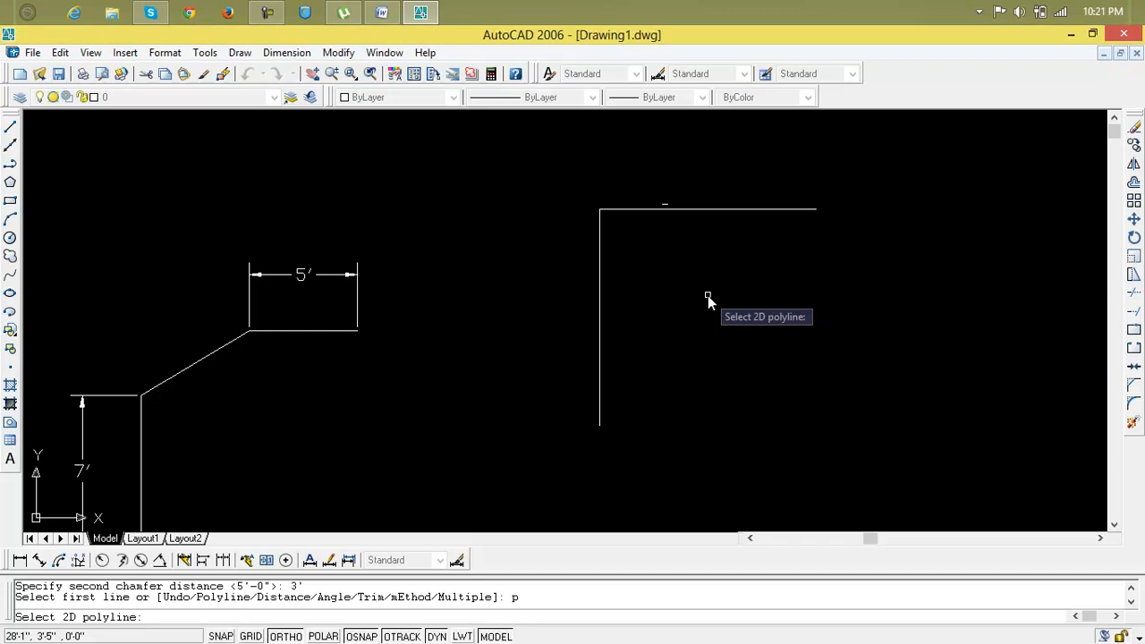
pyautogui.click(647, 214)
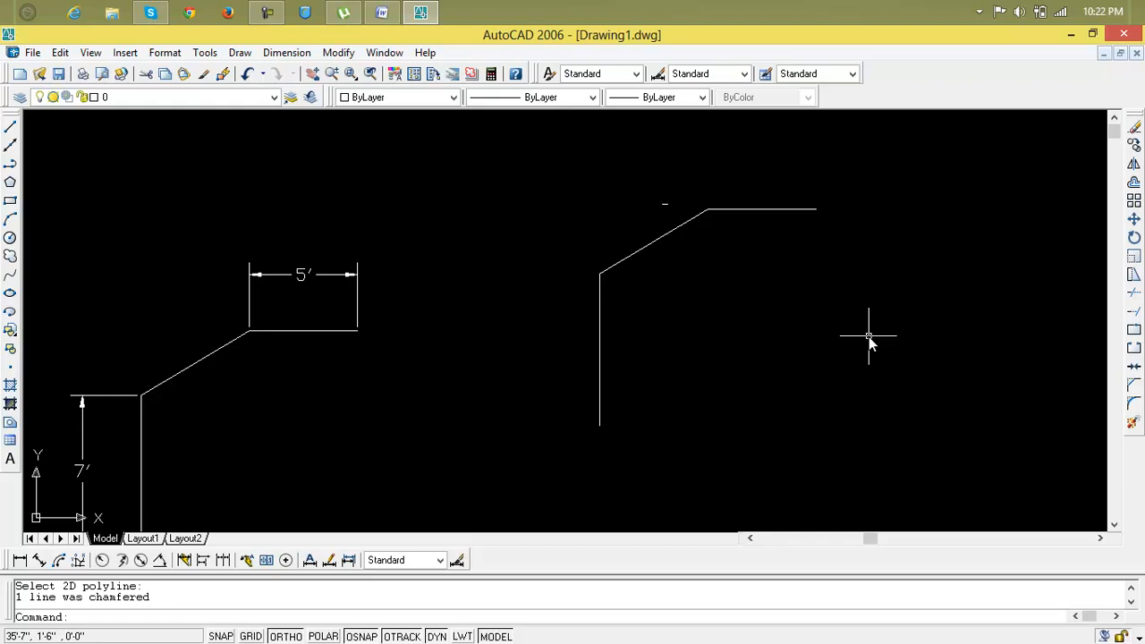
# Step: Undo the Polyline-option chamfer on the L-shaped polyline
pyautogui.hotkey('ctrl', 'z')
pyautogui.press('Escape')
pyautogui.press('Escape')
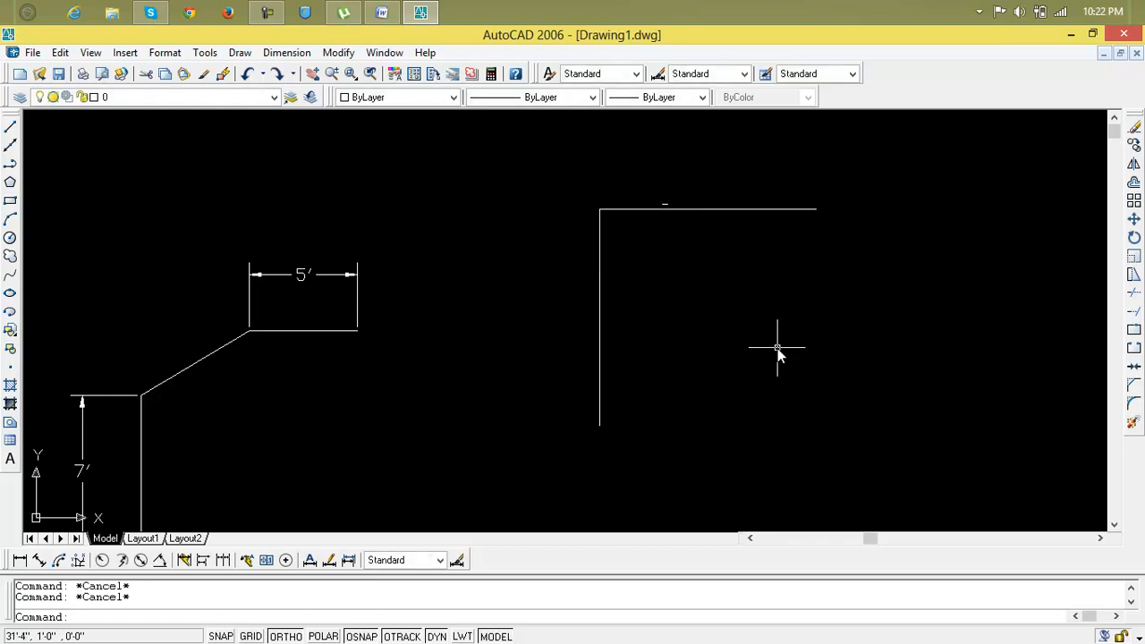
# Step: Chamfer the whole L-shaped polyline using the Polyline option with distances 3' and 2'
pyautogui.write('cah')
pyautogui.press('BackSpace')
pyautogui.press('BackSpace')
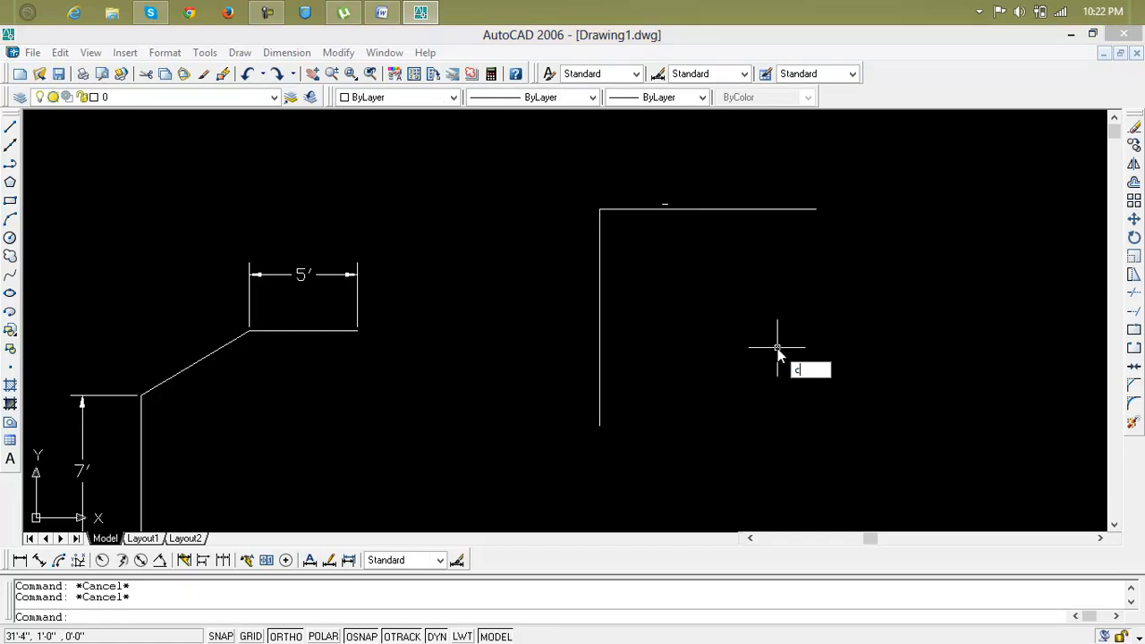
pyautogui.write('ha')
pyautogui.press('Return')
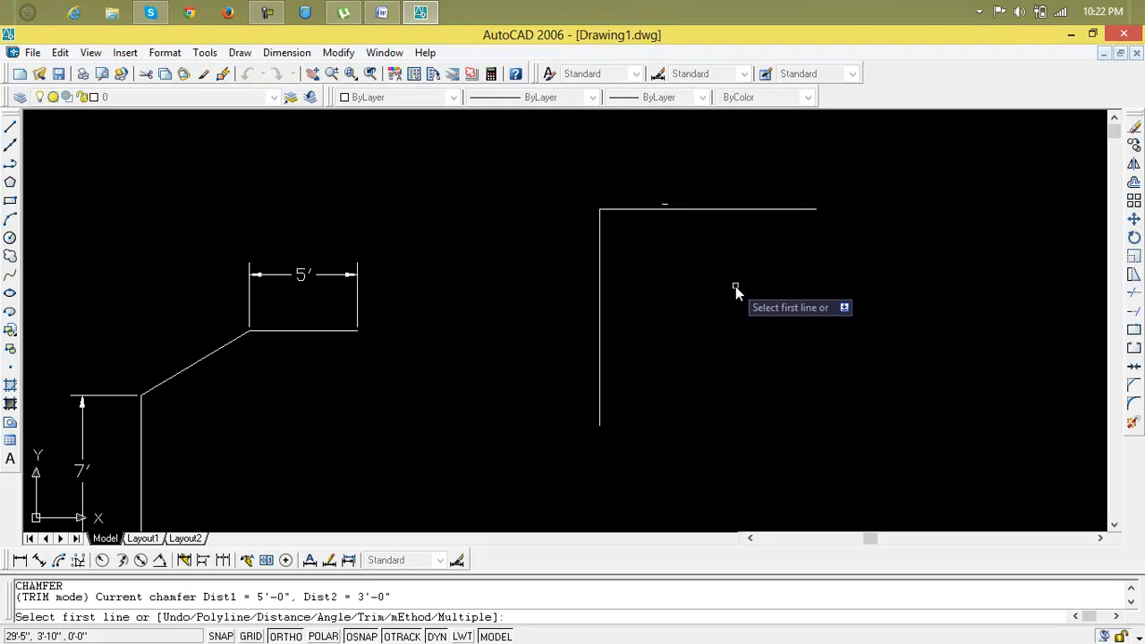
pyautogui.write('d')
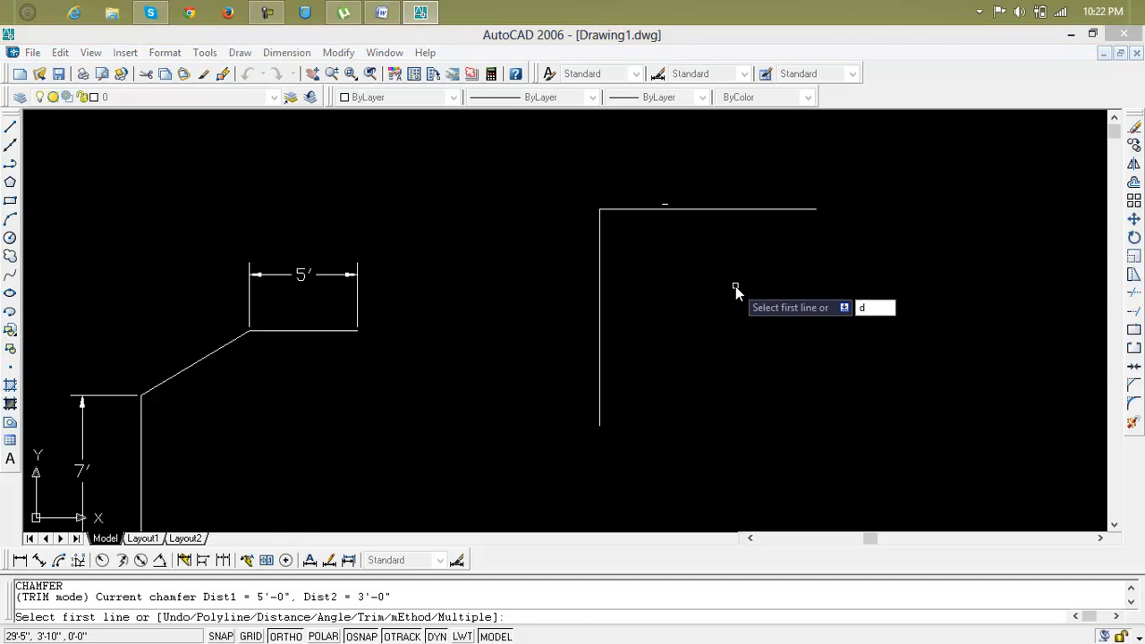
pyautogui.press('Return')
pyautogui.write('3')
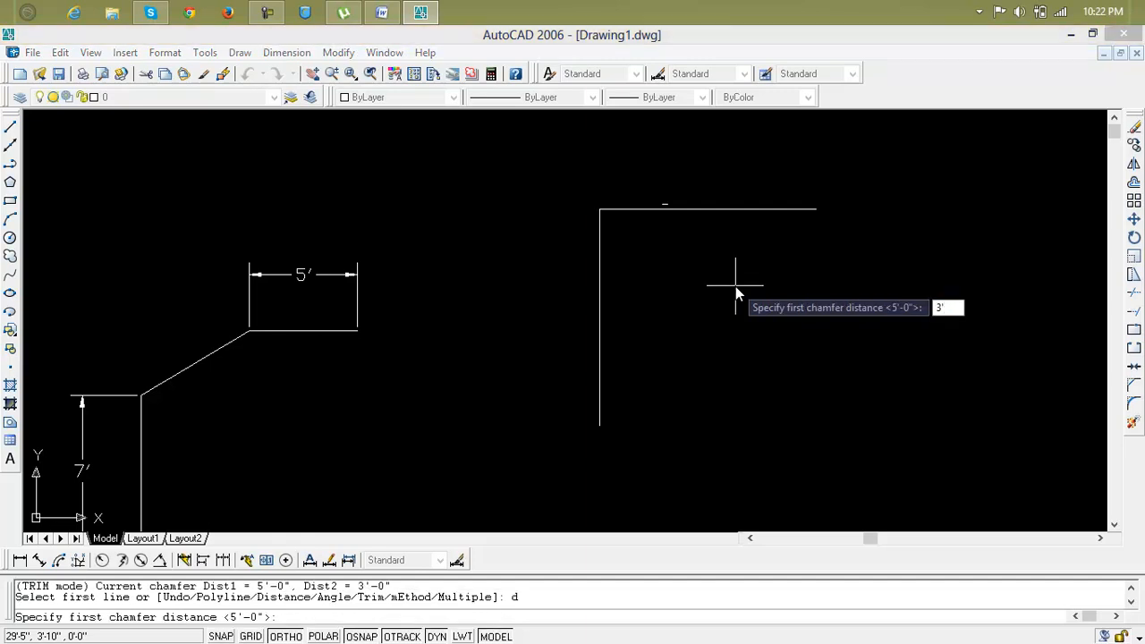
pyautogui.press('Return')
pyautogui.write('2')
pyautogui.press('Return')
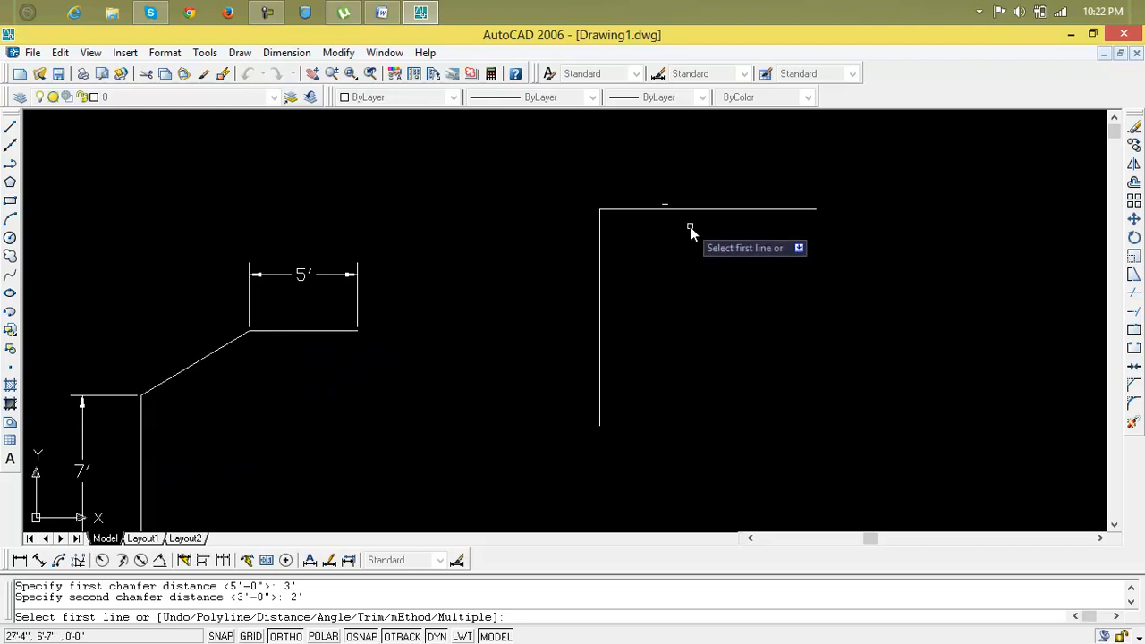
pyautogui.write('p')
pyautogui.press('Return')
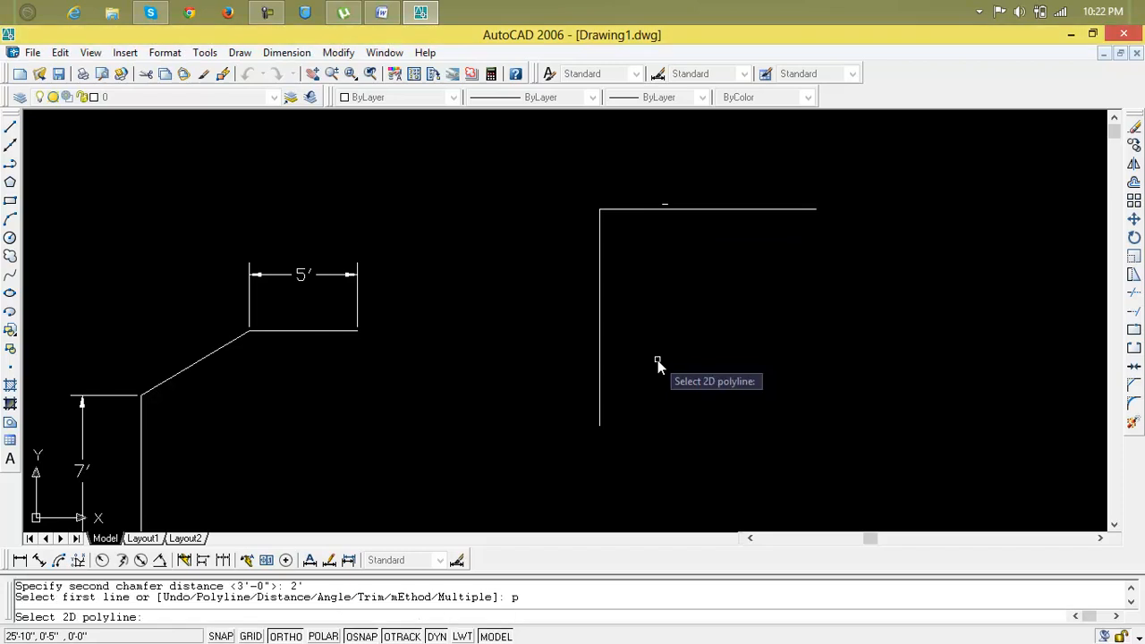
pyautogui.click(696, 211)
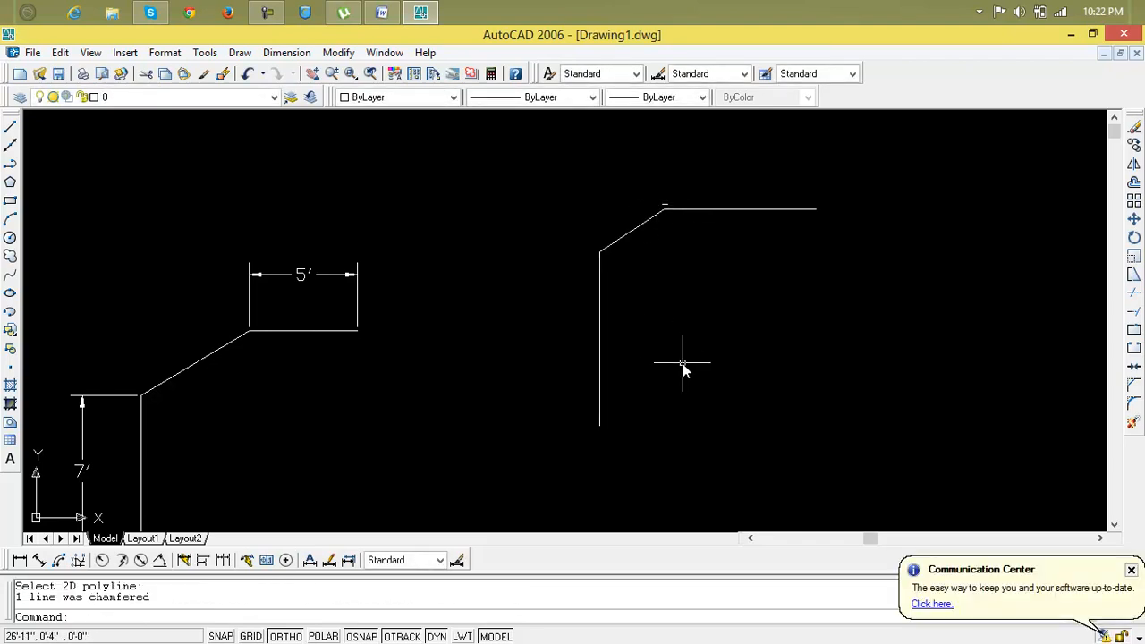
# Step: Erase the chamfered polyline beside the dimensioned figure
pyautogui.click(878, 185)
pyautogui.click(517, 486)
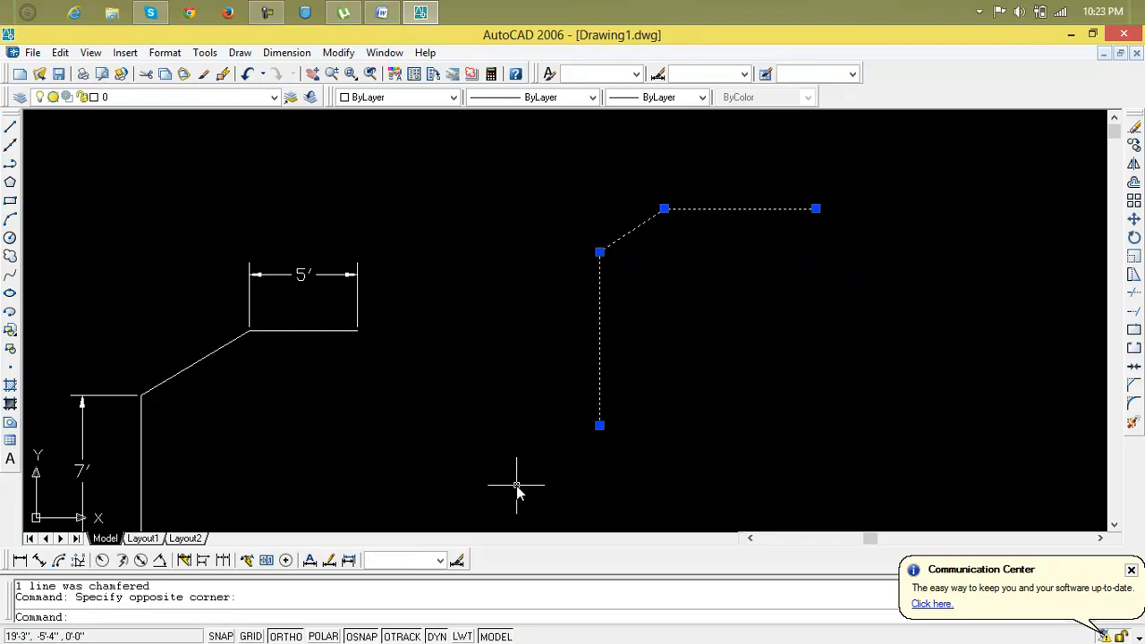
pyautogui.press('Delete')
pyautogui.moveTo(516, 486); pyautogui.dragTo(701, 392, button='middle')
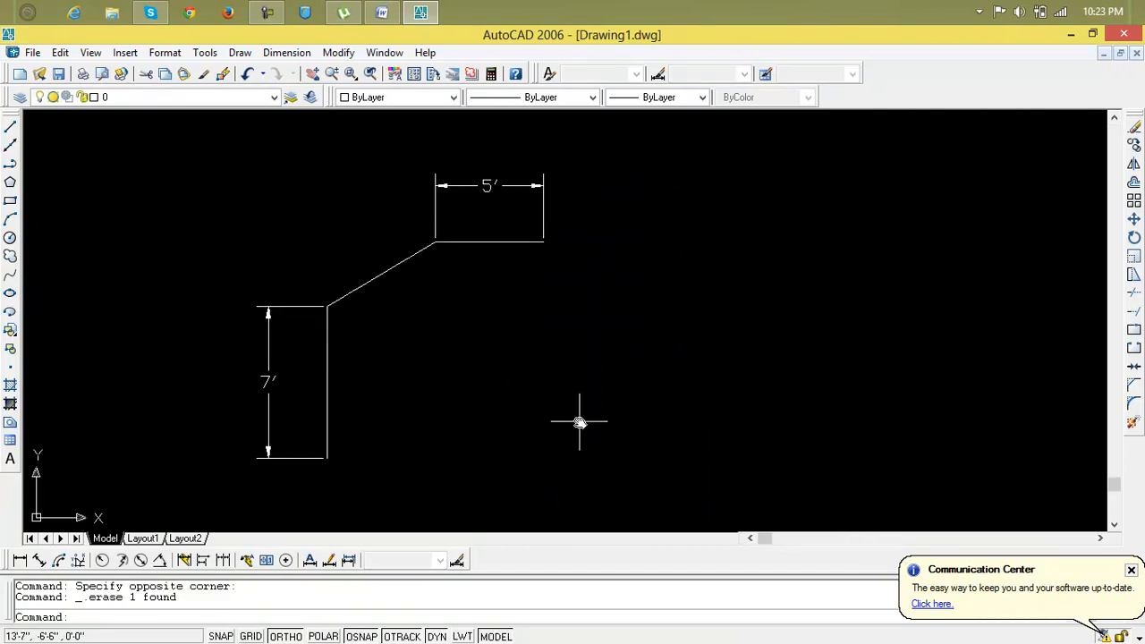
pyautogui.press('Escape')
pyautogui.press('Escape')
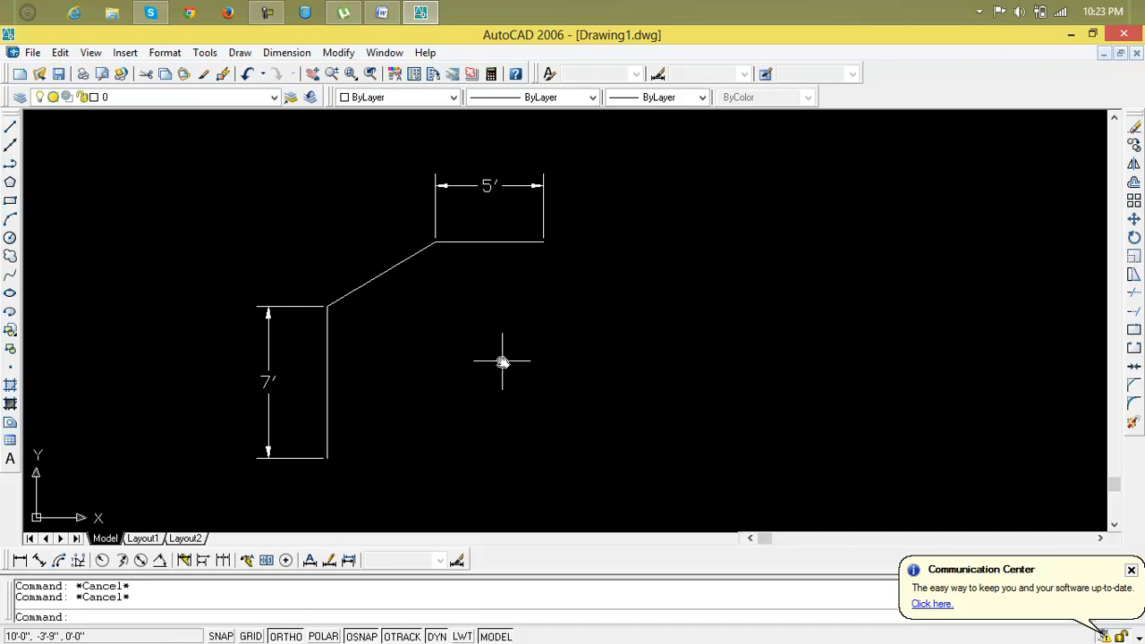
pyautogui.write('cha')
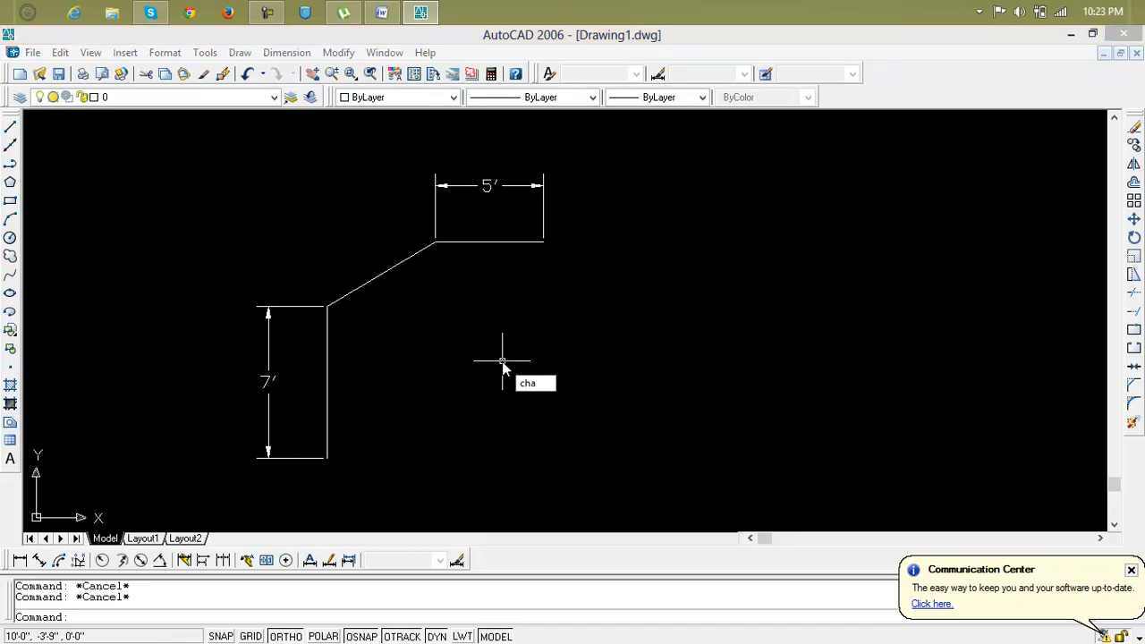
pyautogui.press('Escape')
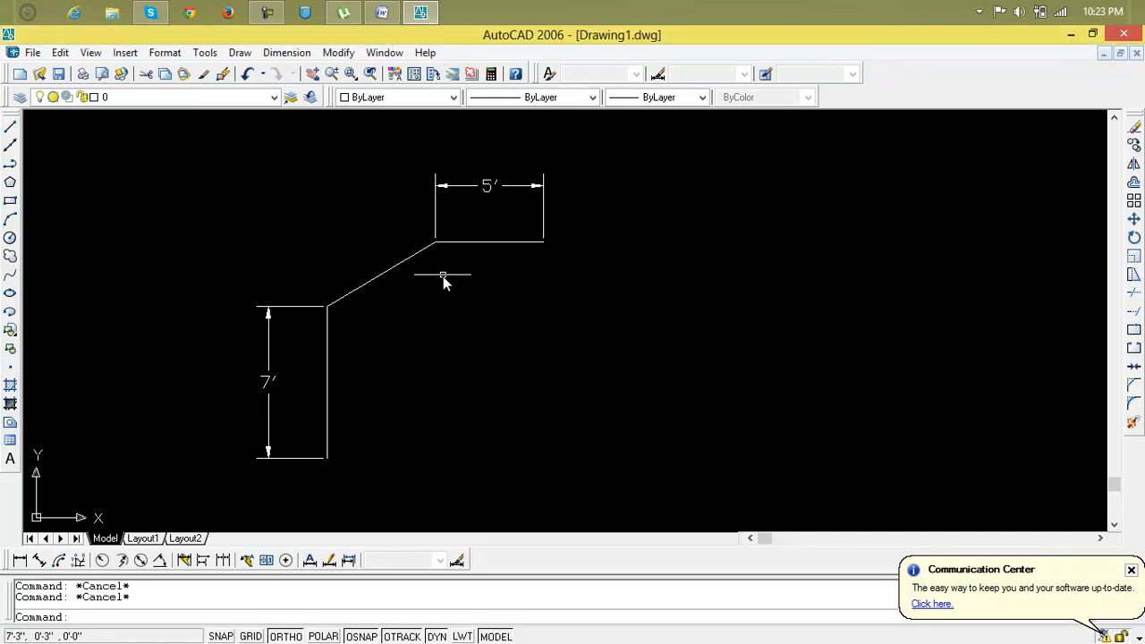
pyautogui.hotkey('ctrl', 'z')
# Step: Draw two connected lines beside the dimensioned figure, 12' horizontally to the left and 12' vertically down
pyautogui.scroll(-2, 376, 346)
pyautogui.moveTo(376, 346)
pyautogui.mouseDown(button='middle')
pyautogui.moveTo(522, 331)
pyautogui.moveTo(456, 293)
pyautogui.mouseUp(button='middle')
pyautogui.scroll(-1, 507, 319)
pyautogui.write('l')
pyautogui.press('Return')
pyautogui.click(927, 284)
pyautogui.click(554, 295)
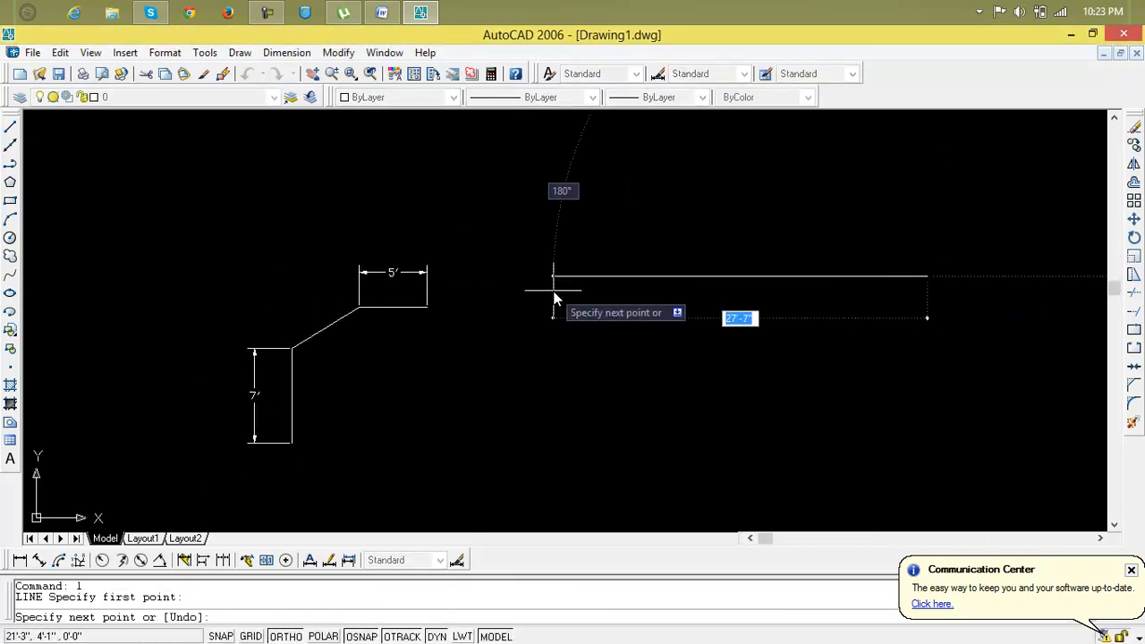
pyautogui.write("12'")
pyautogui.press('Return')
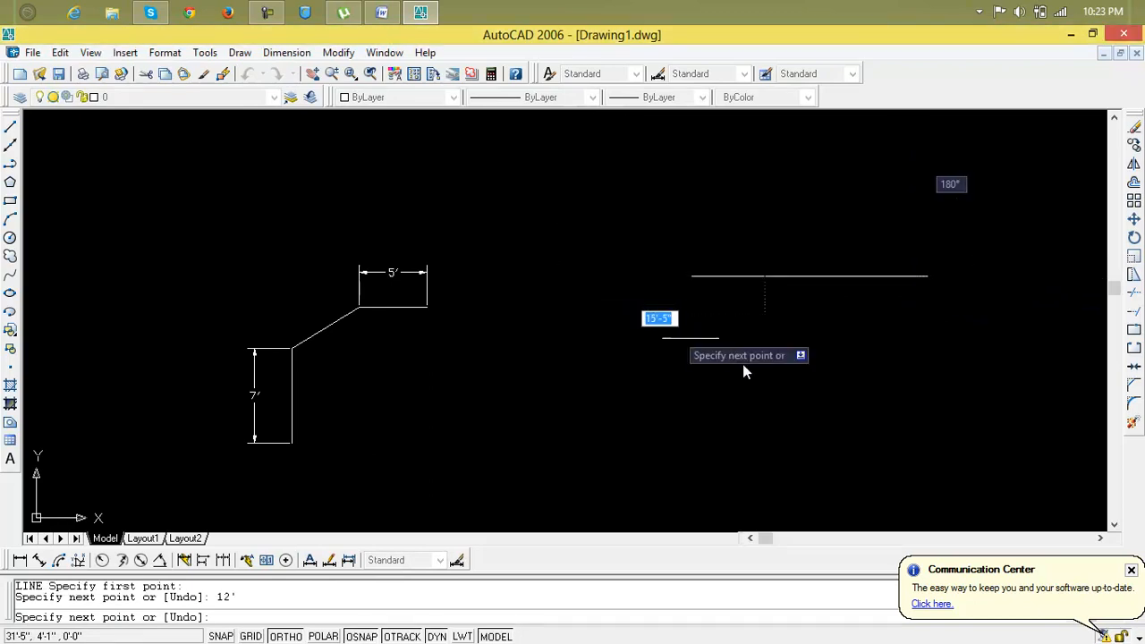
pyautogui.write("12'")
pyautogui.press('Return')
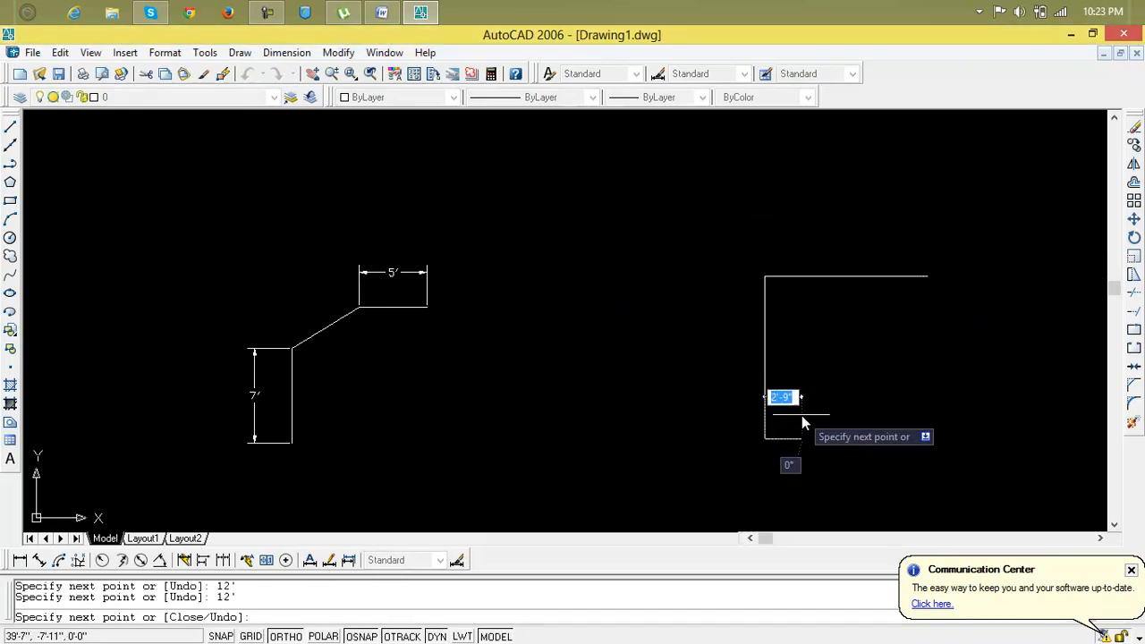
pyautogui.press('Escape')
# Step: Chamfer the corner of the new lines using the Angle option with length 5' and angle 45, selecting the horizontal line first
pyautogui.moveTo(801, 340)
pyautogui.mouseDown(button='middle')
pyautogui.moveTo(708, 335)
pyautogui.moveTo(662, 309)
pyautogui.mouseUp(button='middle')
pyautogui.scroll(3, 708, 336)
pyautogui.scroll(-2, 706, 338)
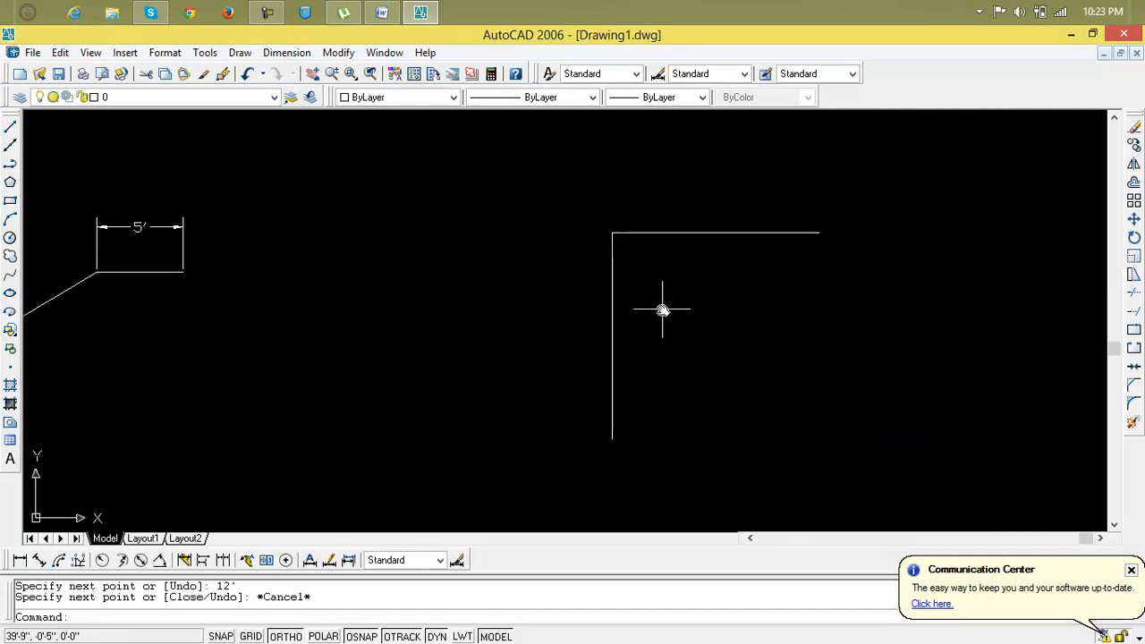
pyautogui.write('cha')
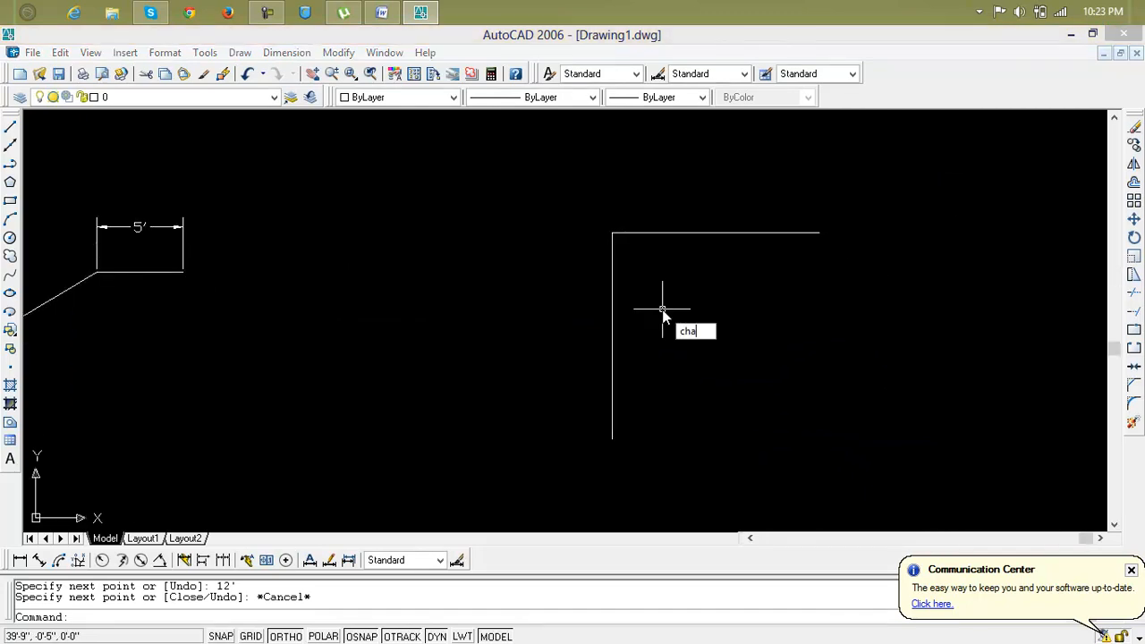
pyautogui.press('Return')
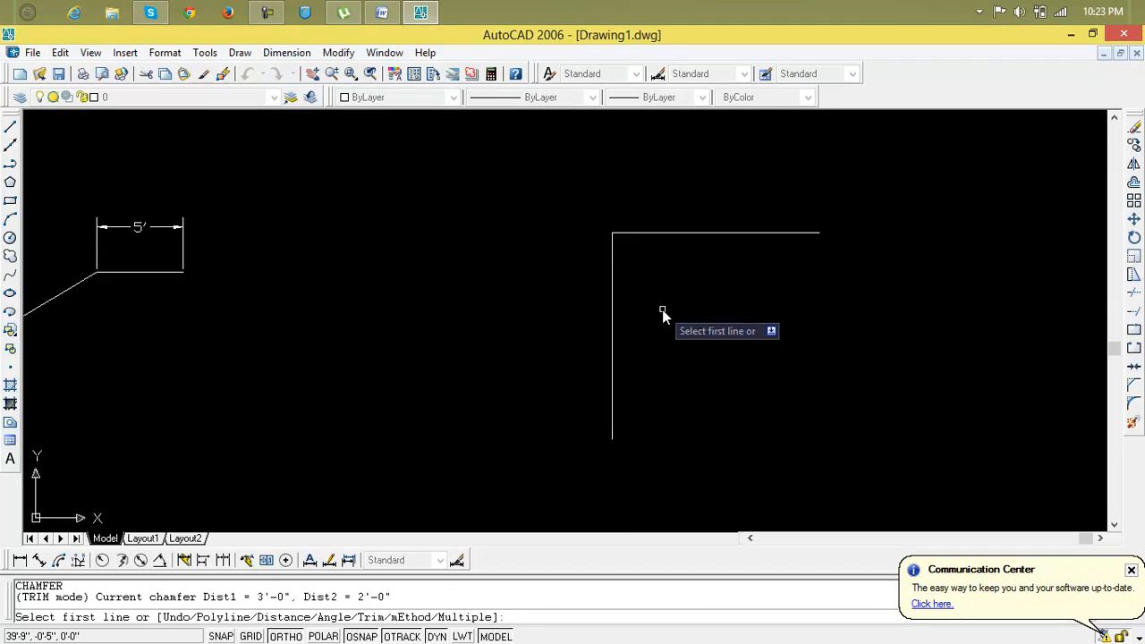
pyautogui.write('a')
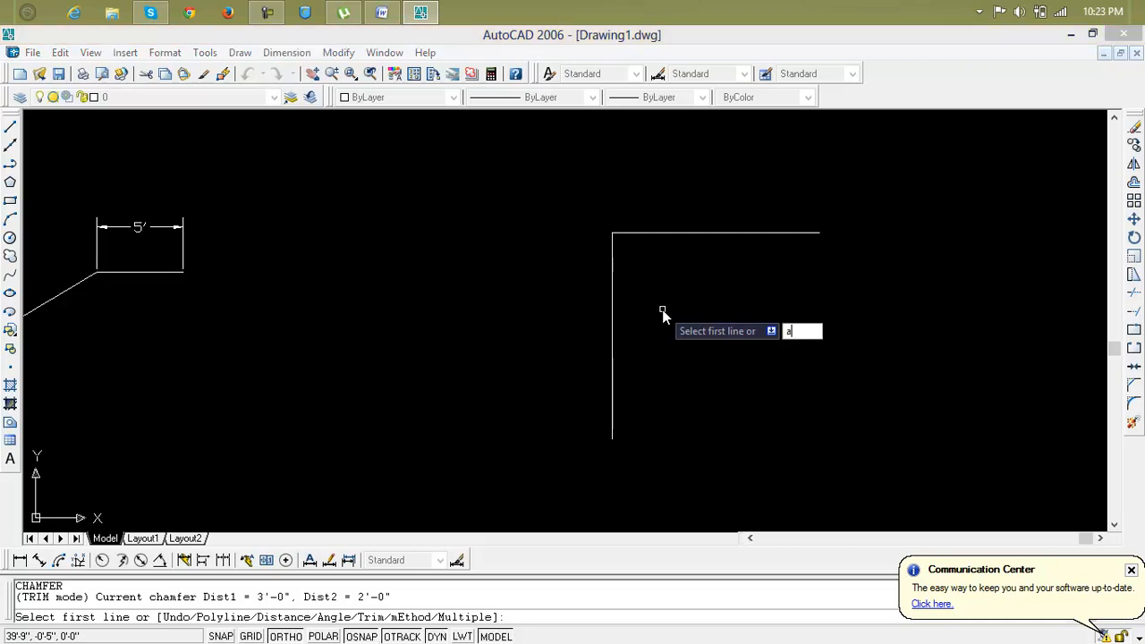
pyautogui.press('Return')
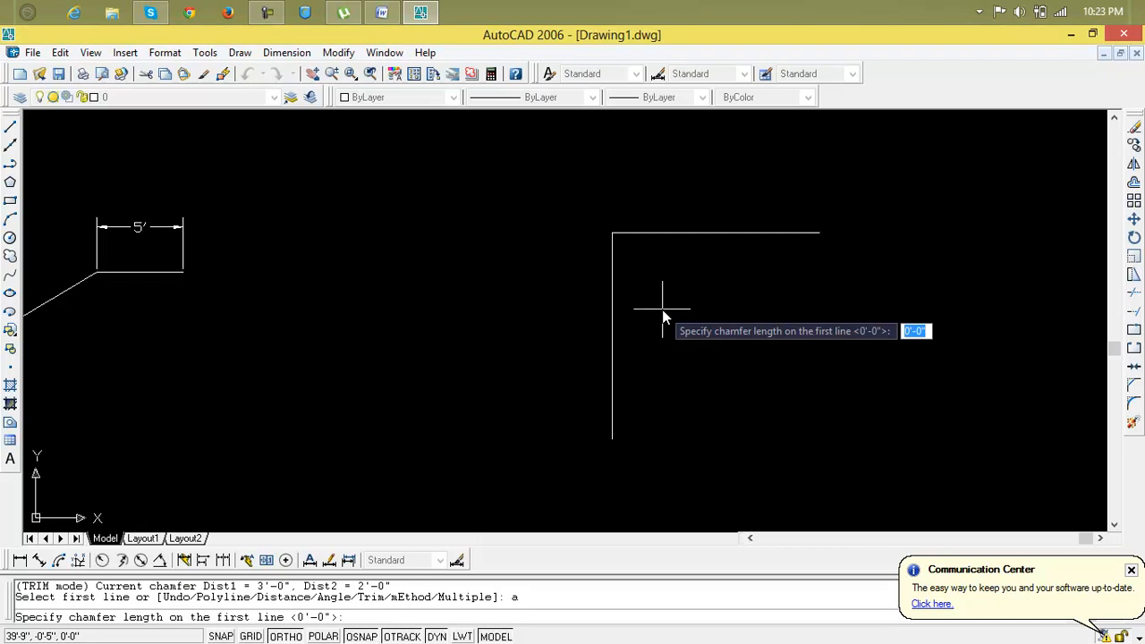
pyautogui.write("5'")
pyautogui.press('Return')
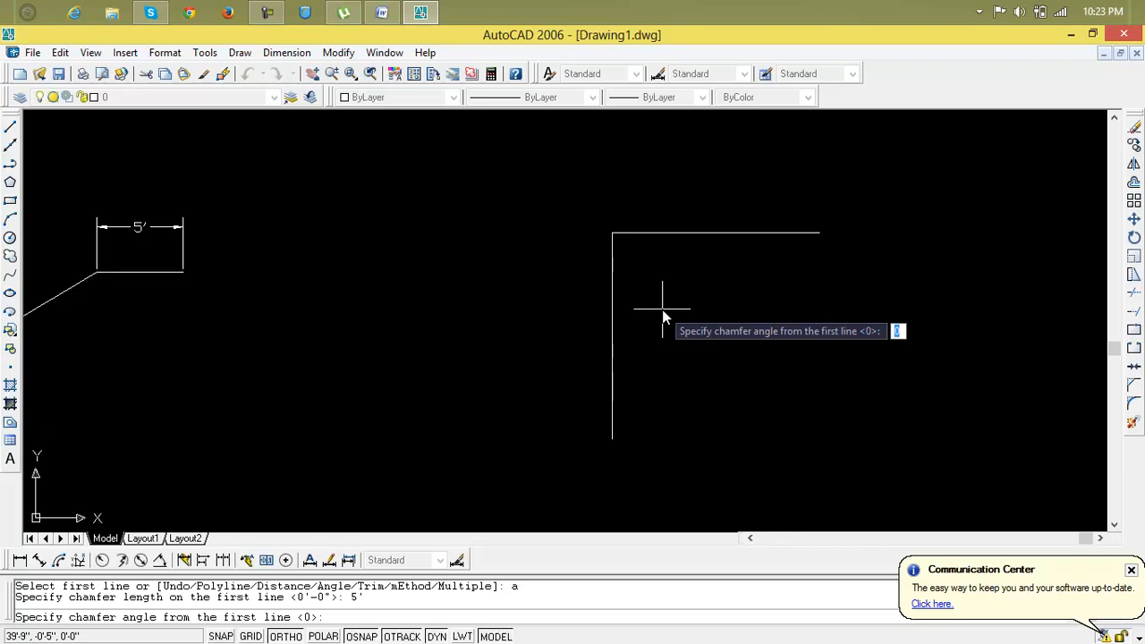
pyautogui.write('45')
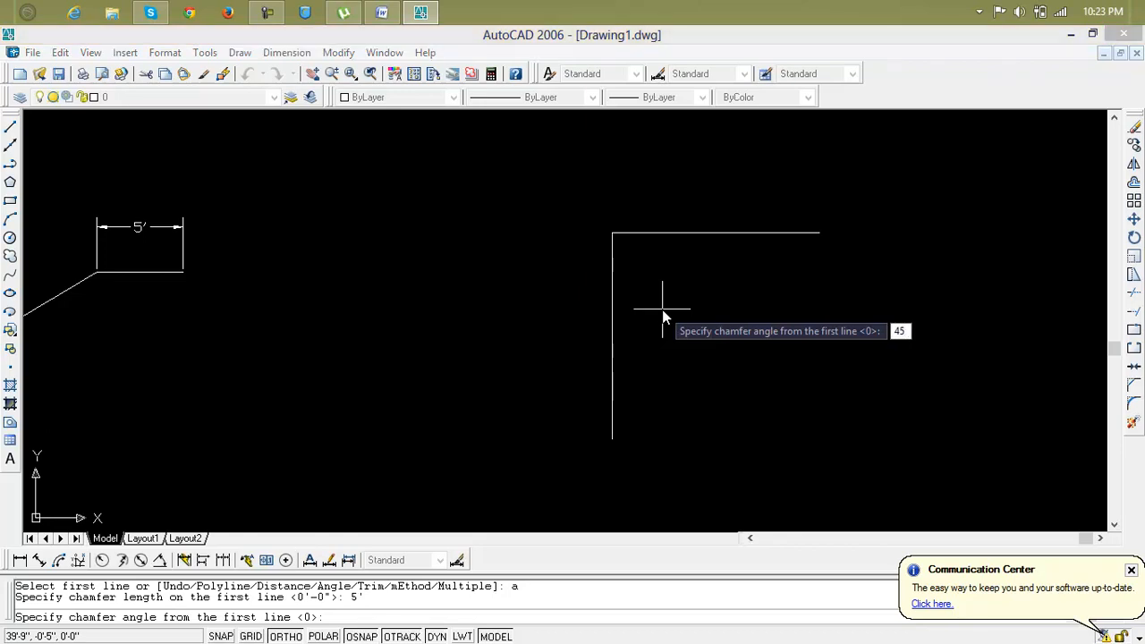
pyautogui.press('Return')
pyautogui.click(676, 234)
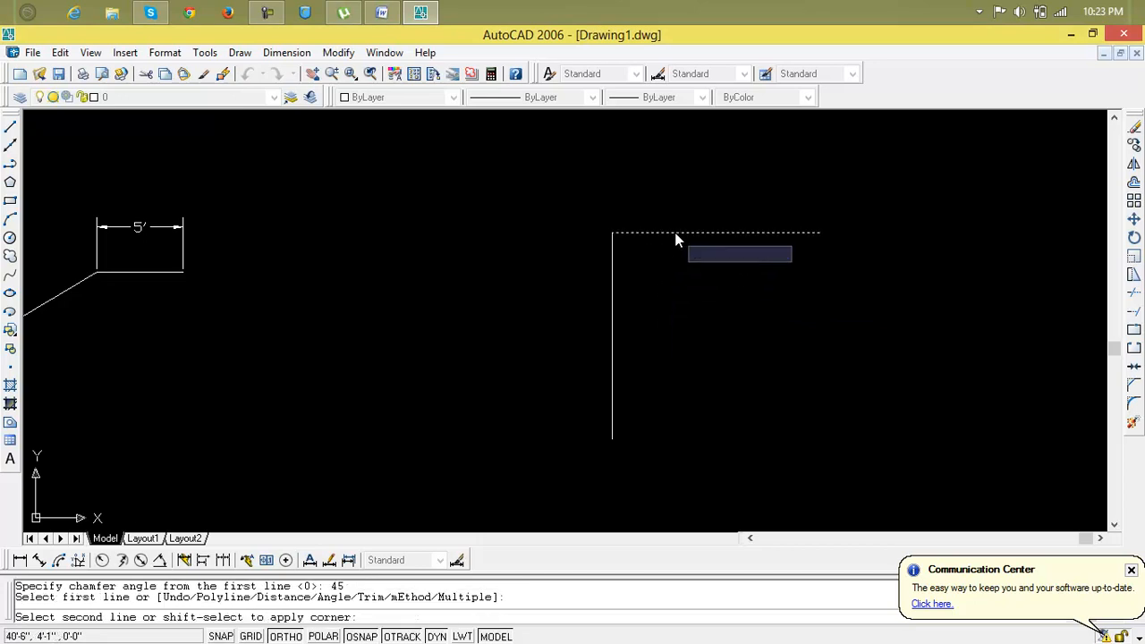
pyautogui.click(614, 306)
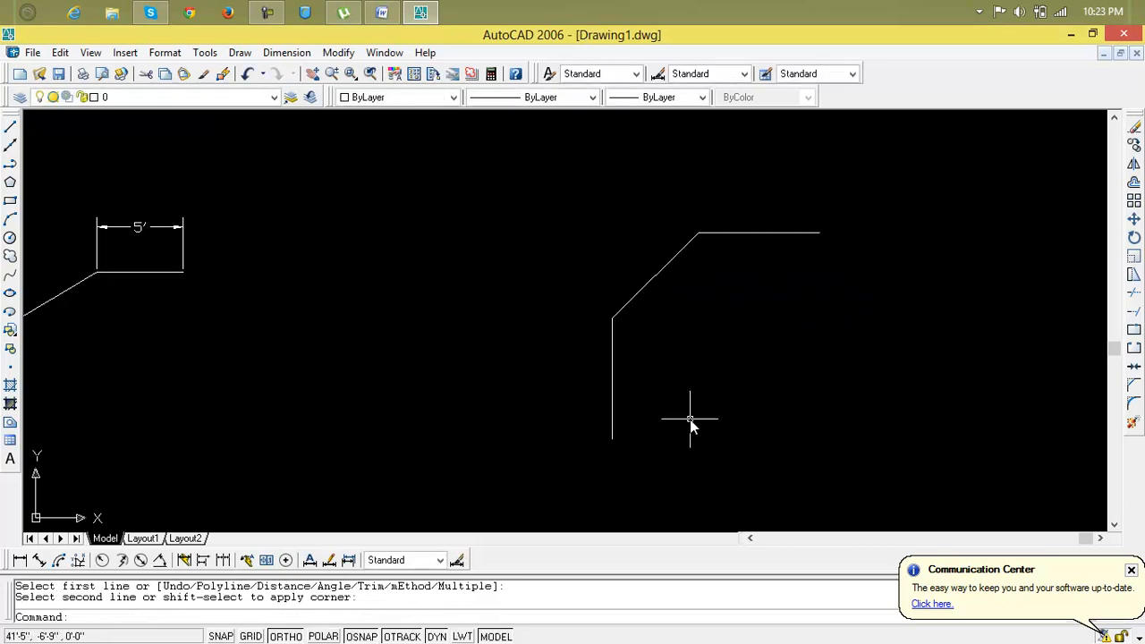
# Step: Add aligned dimensions to the vertical line on its left side and to the horizontal line above it
pyautogui.scroll(2, 683, 299)
pyautogui.moveTo(683, 299)
pyautogui.mouseDown(button='middle')
pyautogui.moveTo(609, 292)
pyautogui.moveTo(583, 248)
pyautogui.mouseUp(button='middle')
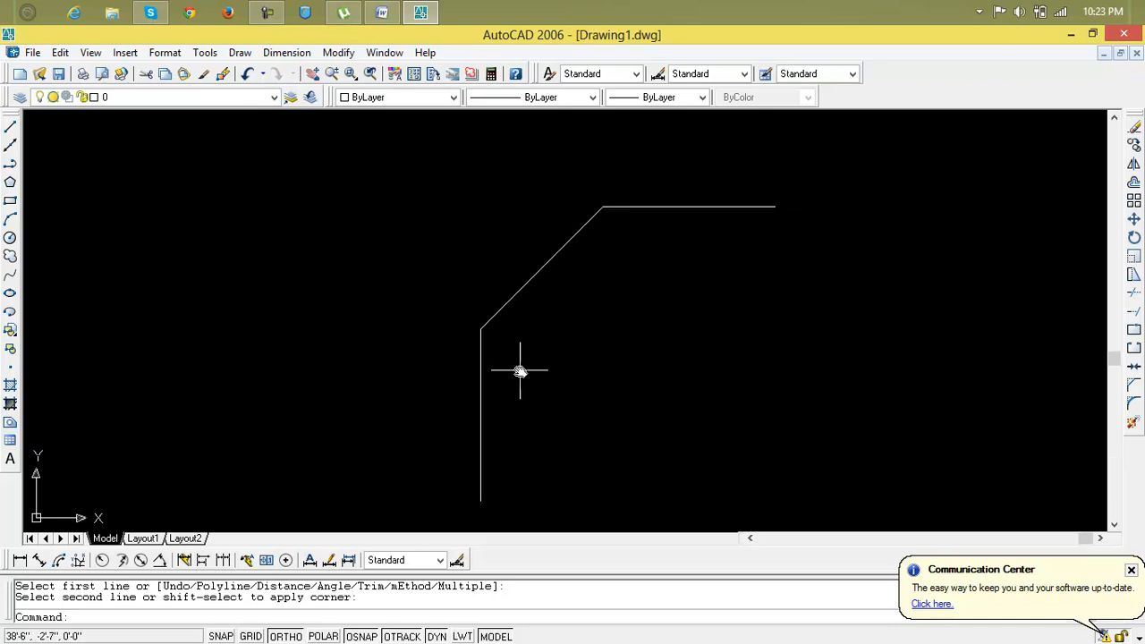
pyautogui.click(80, 561)
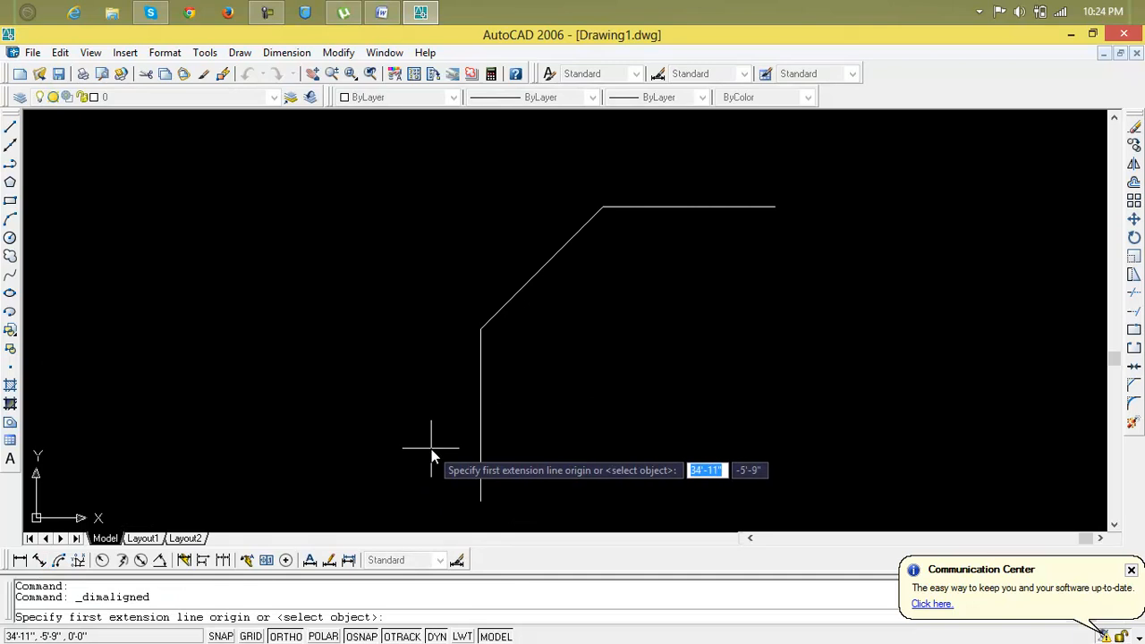
pyautogui.press('Return')
pyautogui.click(481, 445)
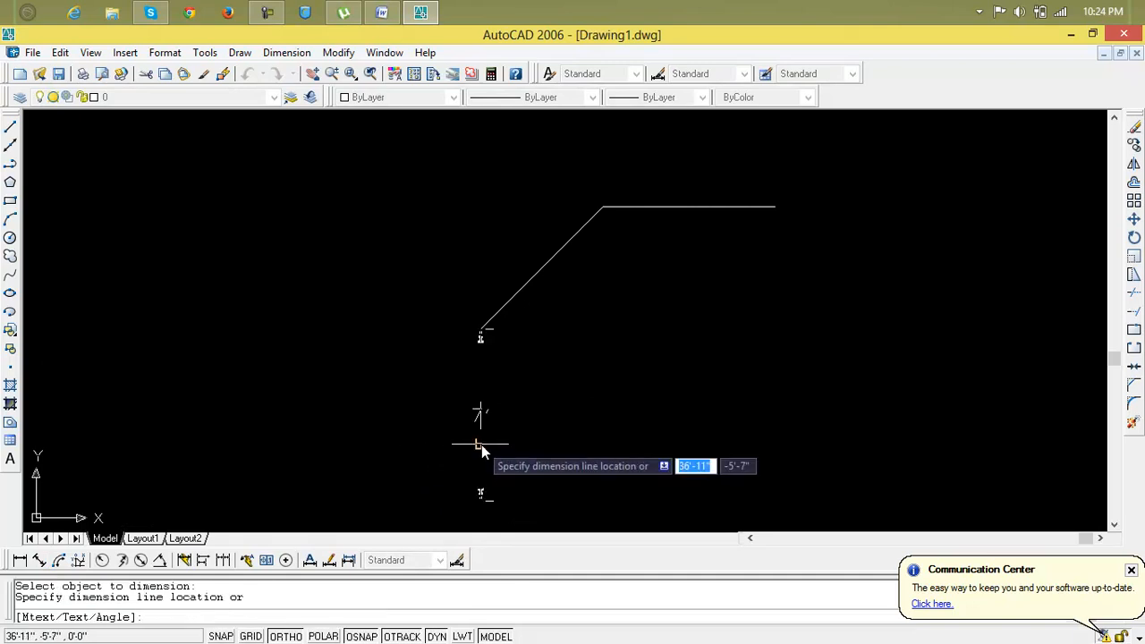
pyautogui.click(392, 448)
pyautogui.press('Return')
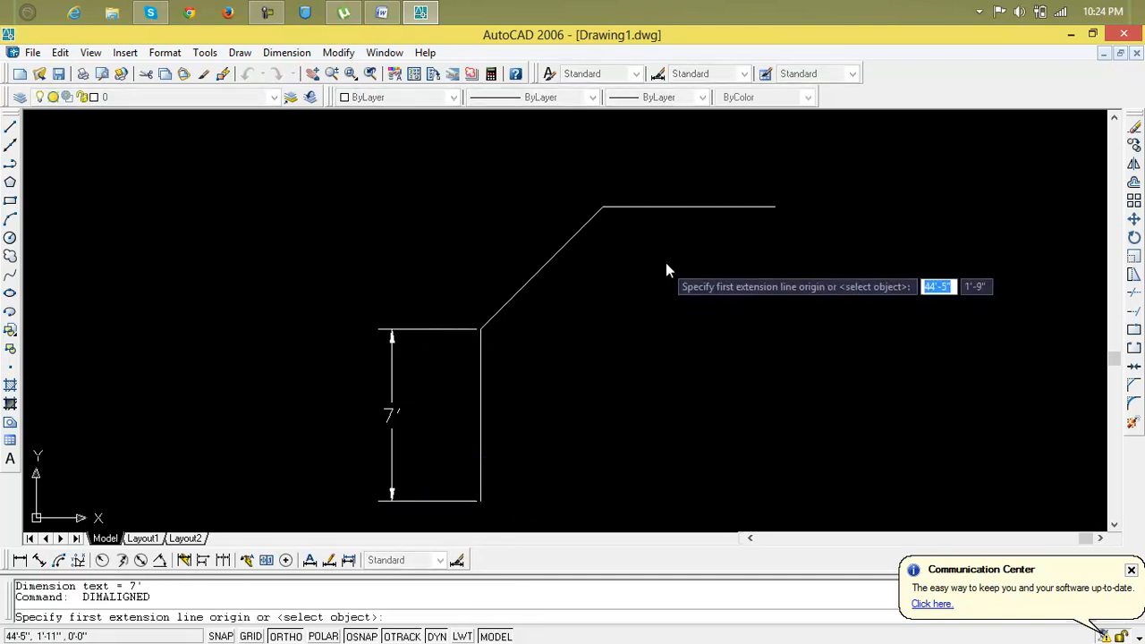
pyautogui.press('Return')
pyautogui.click(675, 207)
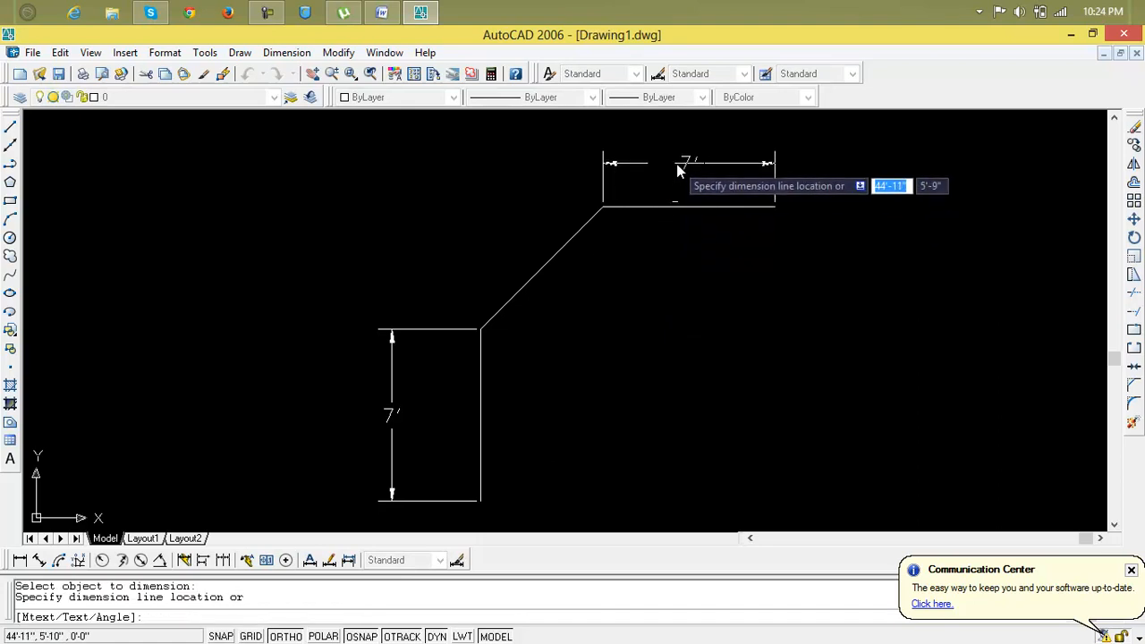
pyautogui.click(682, 162)
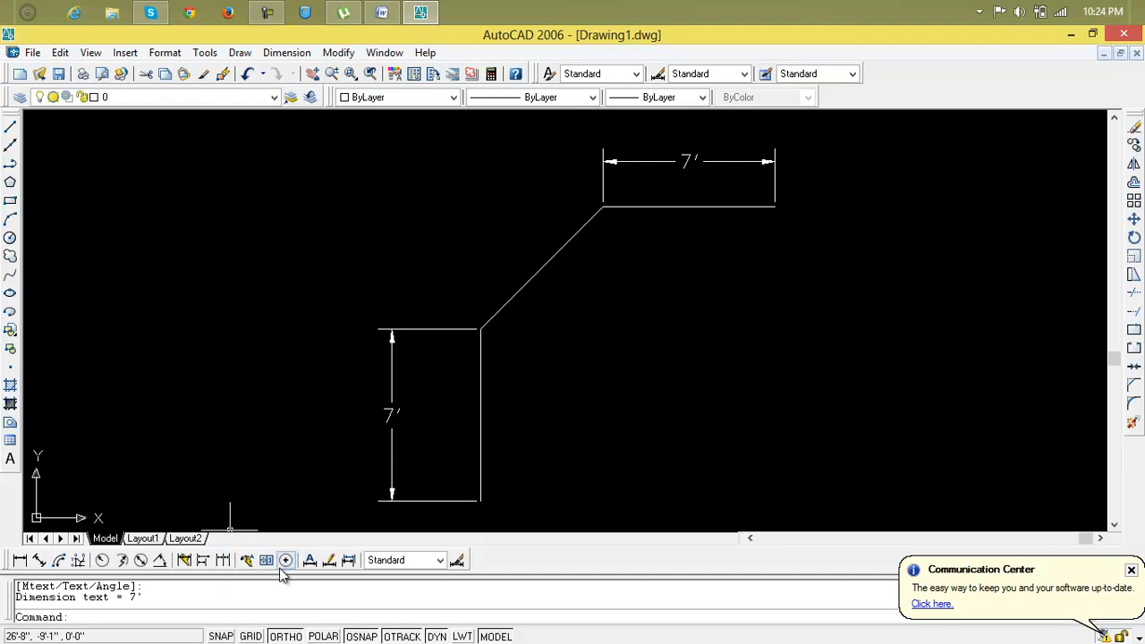
# Step: Add an angular dimension between the chamfer line and the vertical line, placing its arc above the chamfer
pyautogui.click(162, 561)
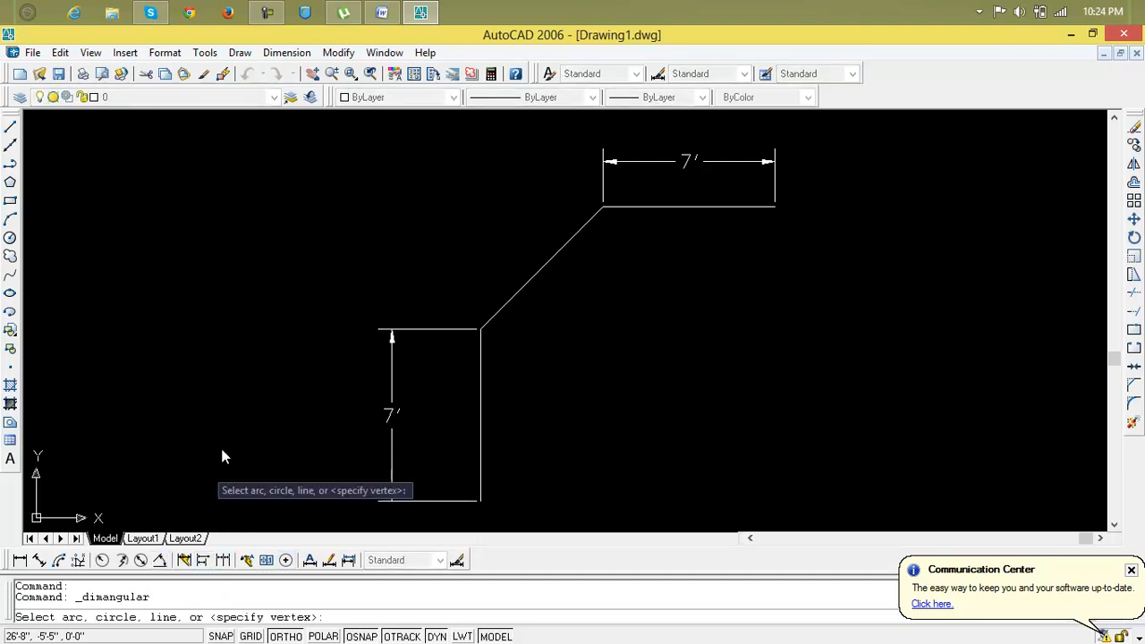
pyautogui.click(495, 315)
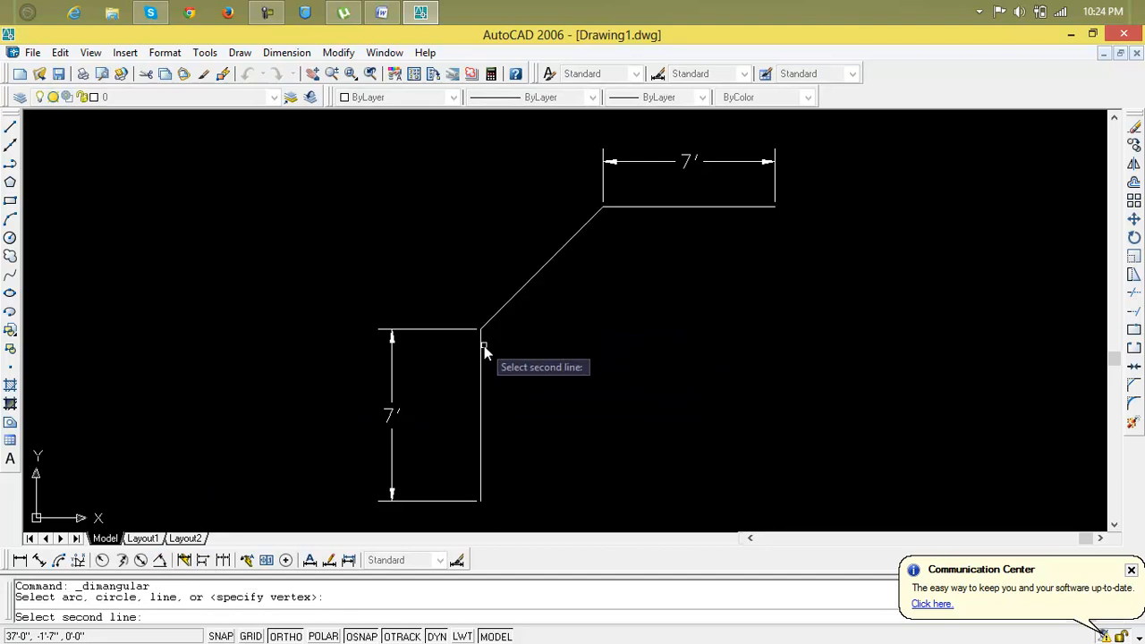
pyautogui.click(482, 348)
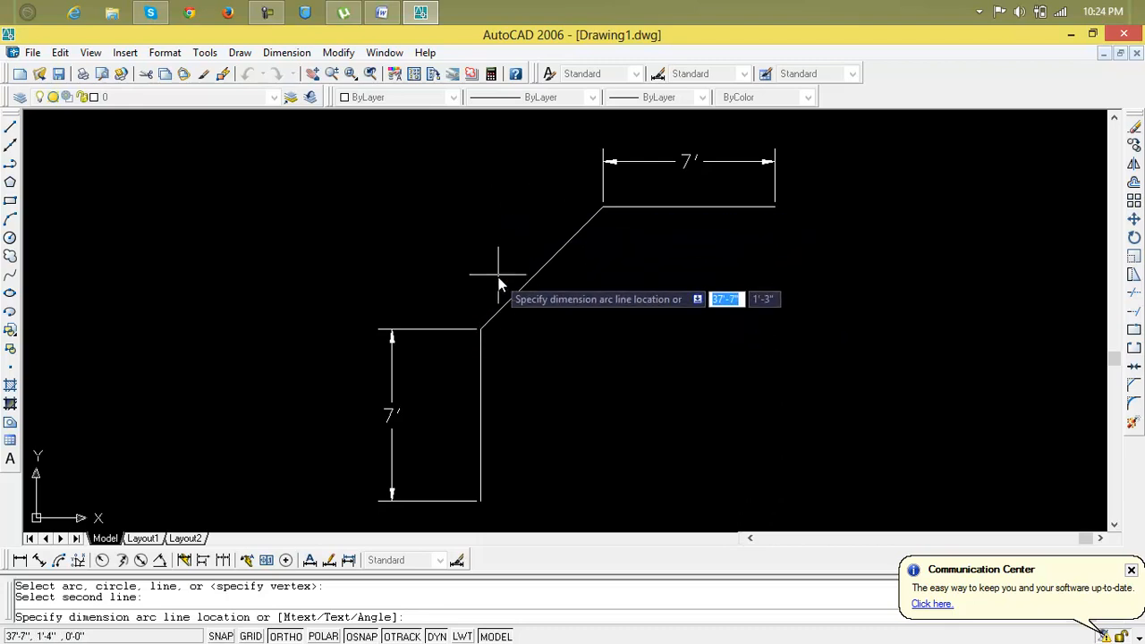
pyautogui.click(519, 162)
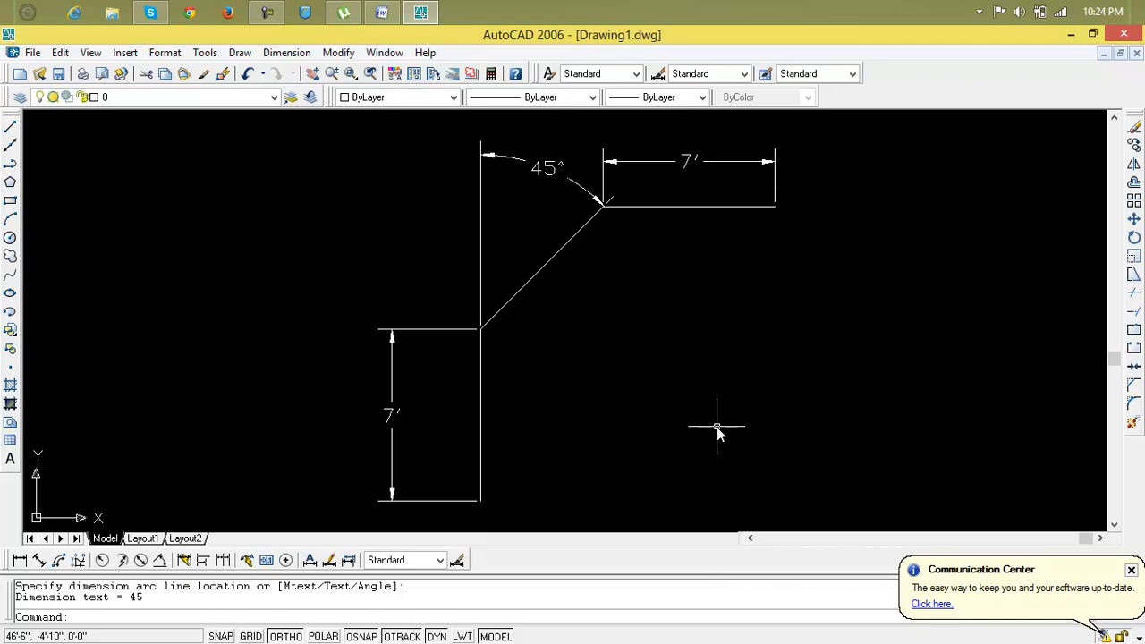
pyautogui.moveTo(722, 425); pyautogui.dragTo(730, 441, button='middle')
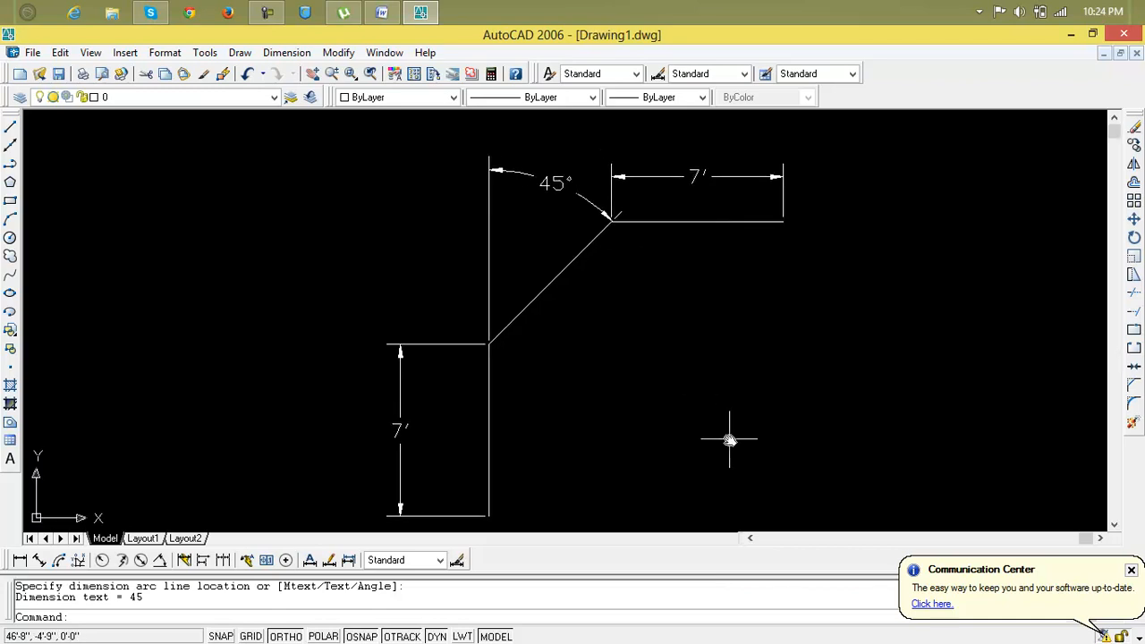
# Step: Undo the angular and aligned dimensions and the 45-degree chamfer on the two lines to restore their square corner
pyautogui.hotkey('ctrl', 'z')
pyautogui.hotkey('ctrl', 'z')
pyautogui.hotkey('ctrl', 'z')
pyautogui.hotkey('ctrl', 'z')
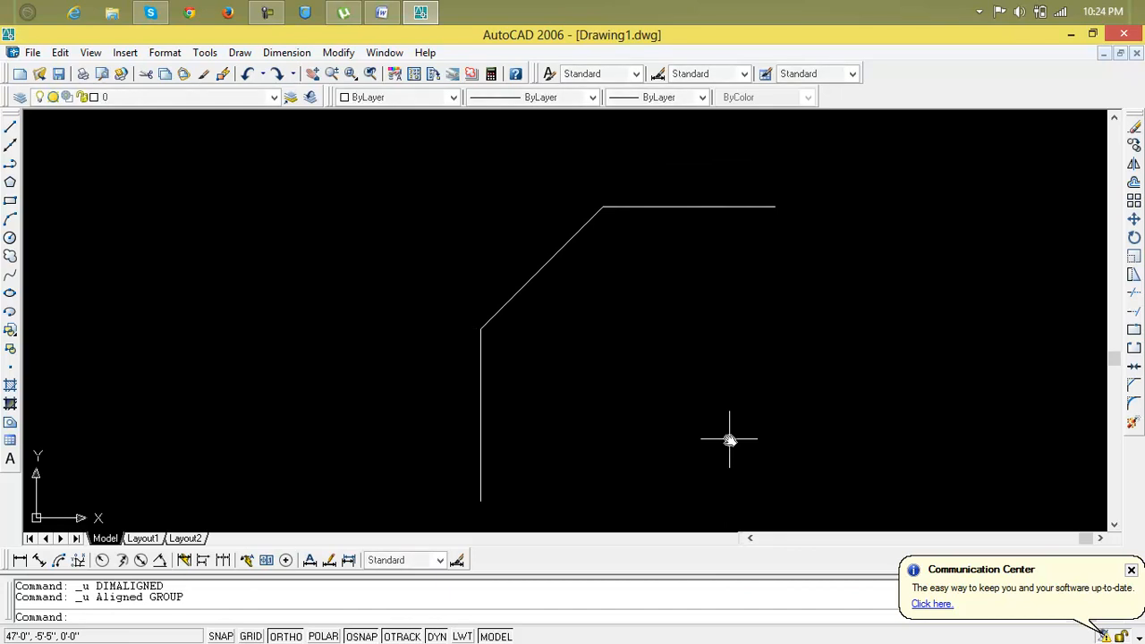
pyautogui.hotkey('ctrl', 'z')
pyautogui.hotkey('ctrl', 'z')
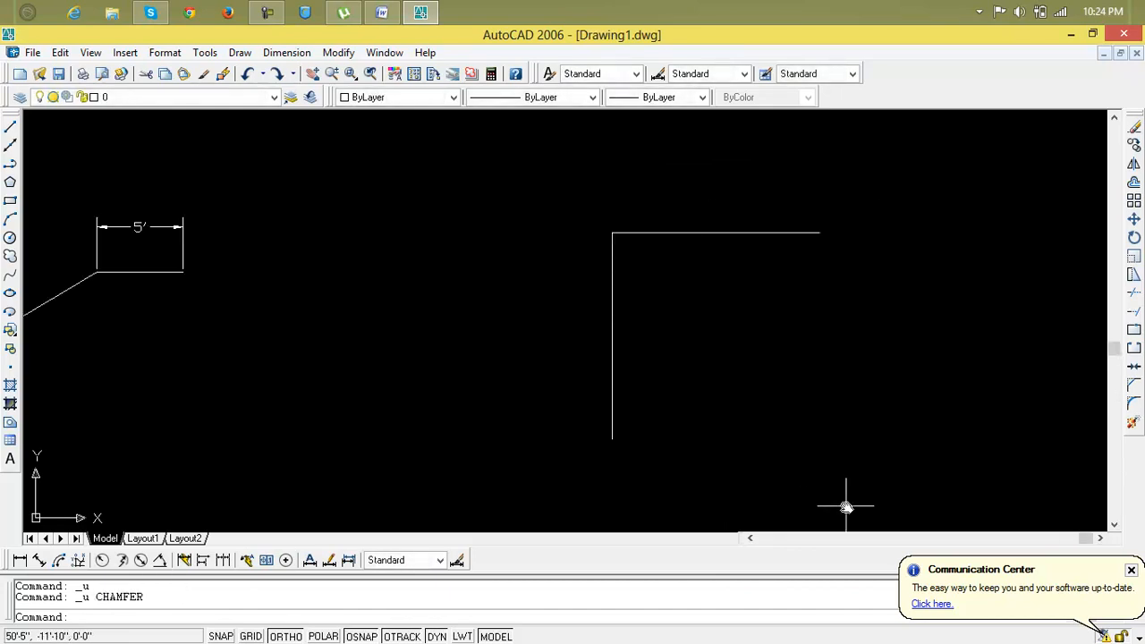
pyautogui.press('Escape')
pyautogui.press('Escape')
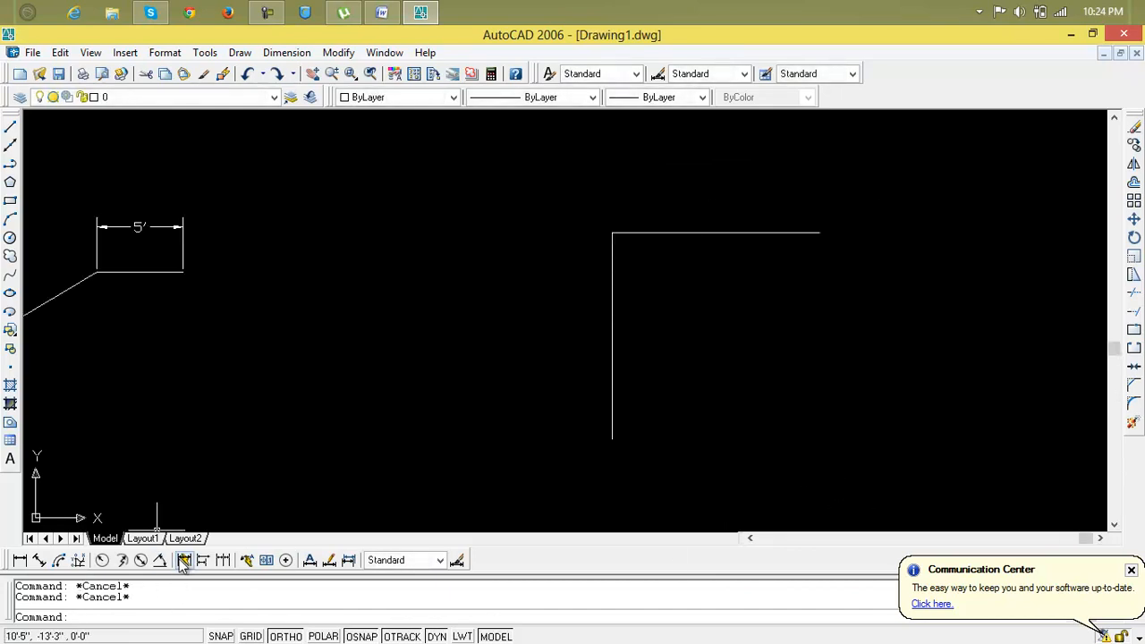
# Step: Add linear dimensions to the vertical line on its left side and to the horizontal line above it
pyautogui.click(21, 562)
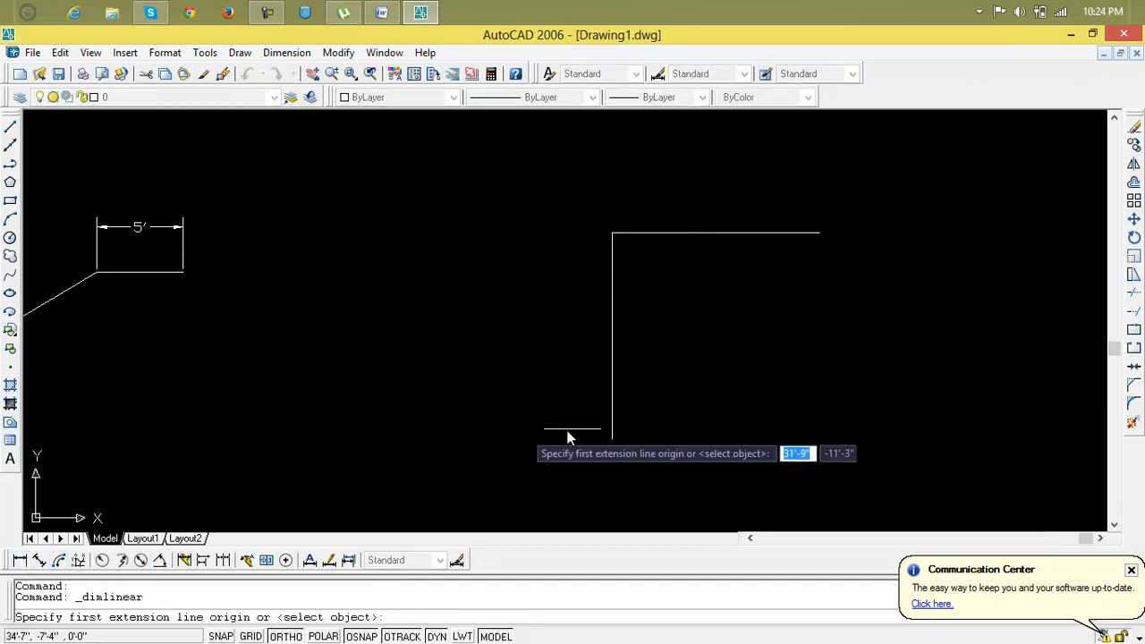
pyautogui.press('Return')
pyautogui.click(612, 390)
pyautogui.click(546, 392)
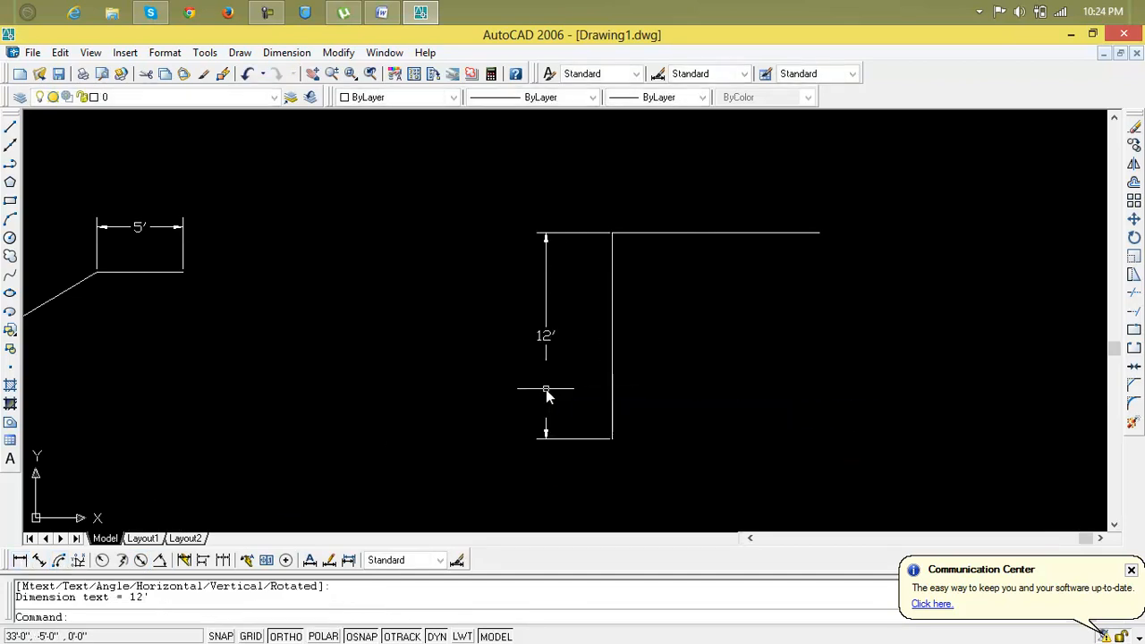
pyautogui.rightClick(739, 288)
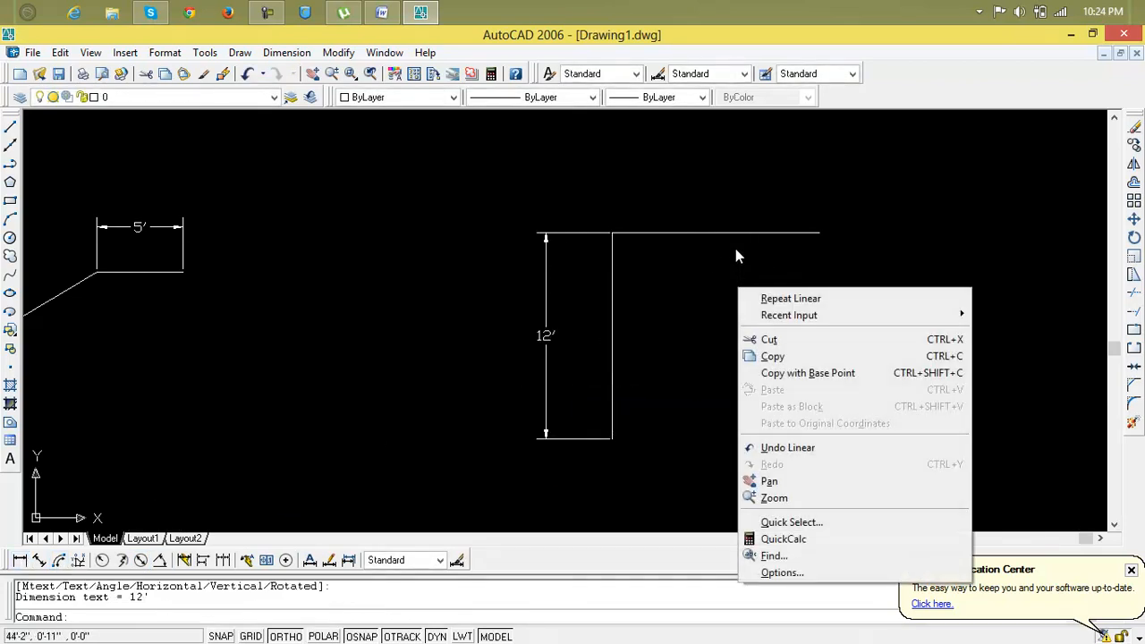
pyautogui.click(759, 298)
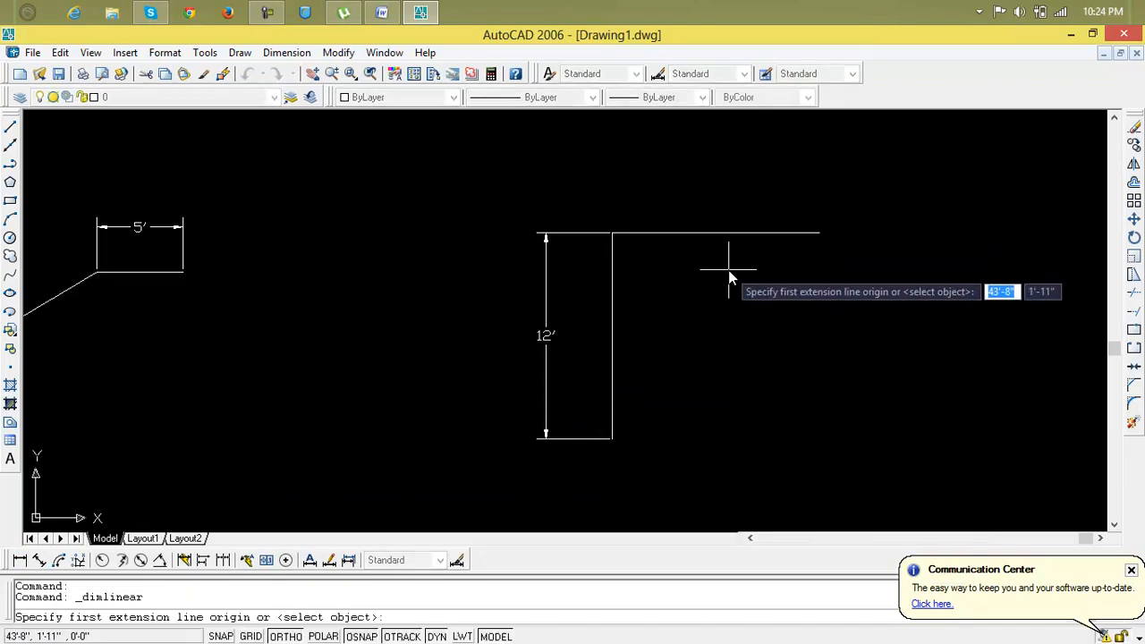
pyautogui.press('Return')
pyautogui.click(729, 234)
pyautogui.click(728, 192)
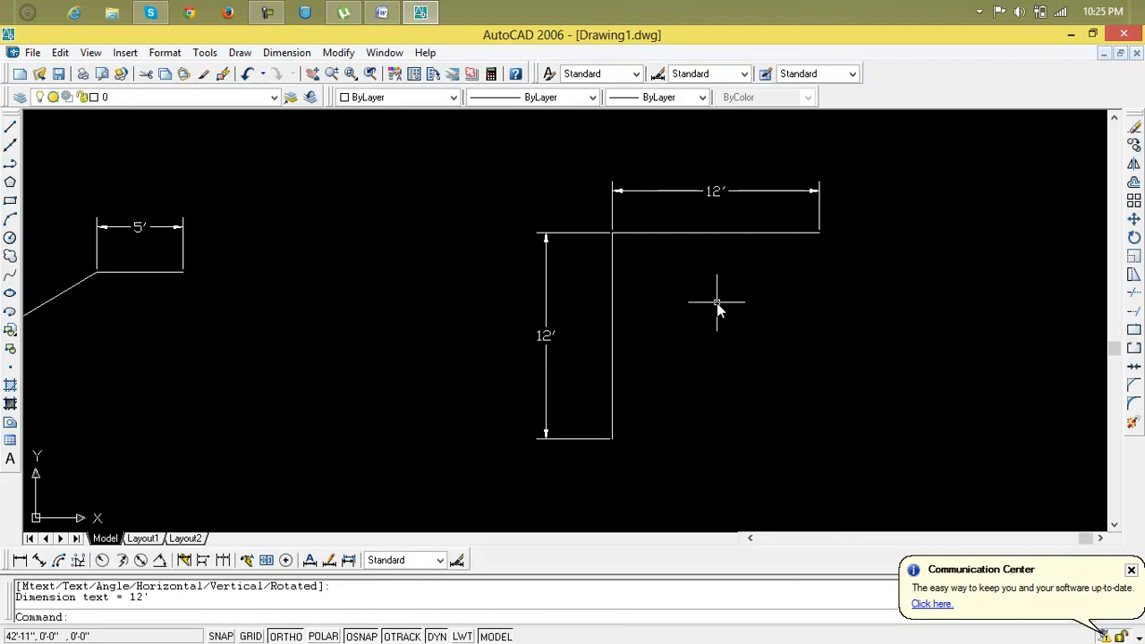
pyautogui.press('Escape')
pyautogui.press('Escape')
# Step: Chamfer the corner using the Angle option with length 5' and angle 54, selecting the horizontal line first
pyautogui.moveTo(709, 300); pyautogui.dragTo(650, 334, button='middle')
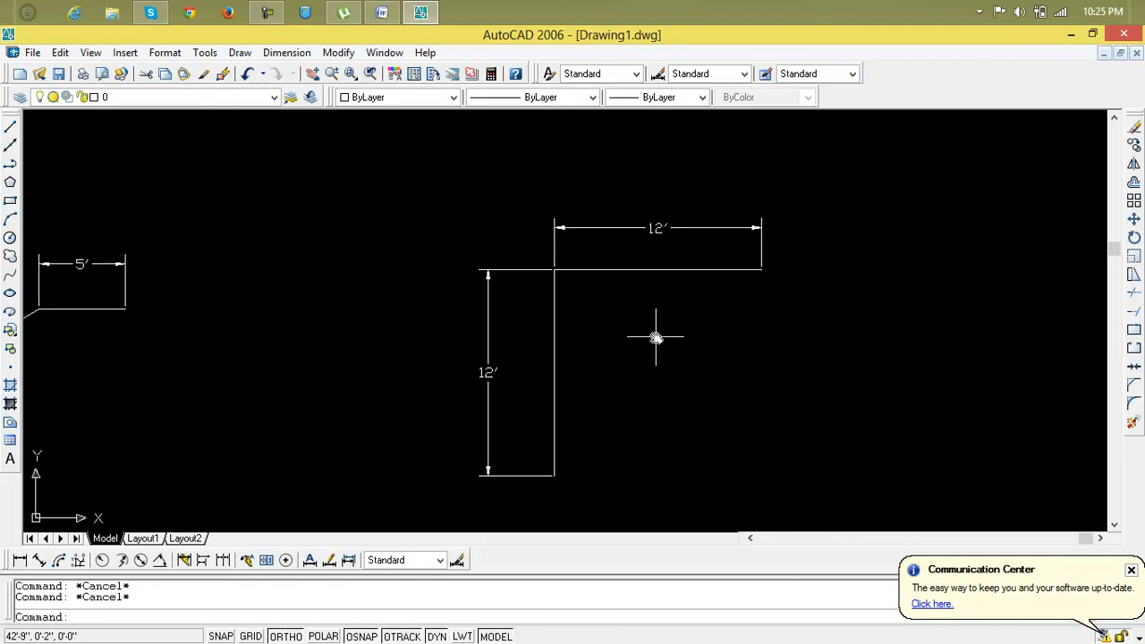
pyautogui.write('ch')
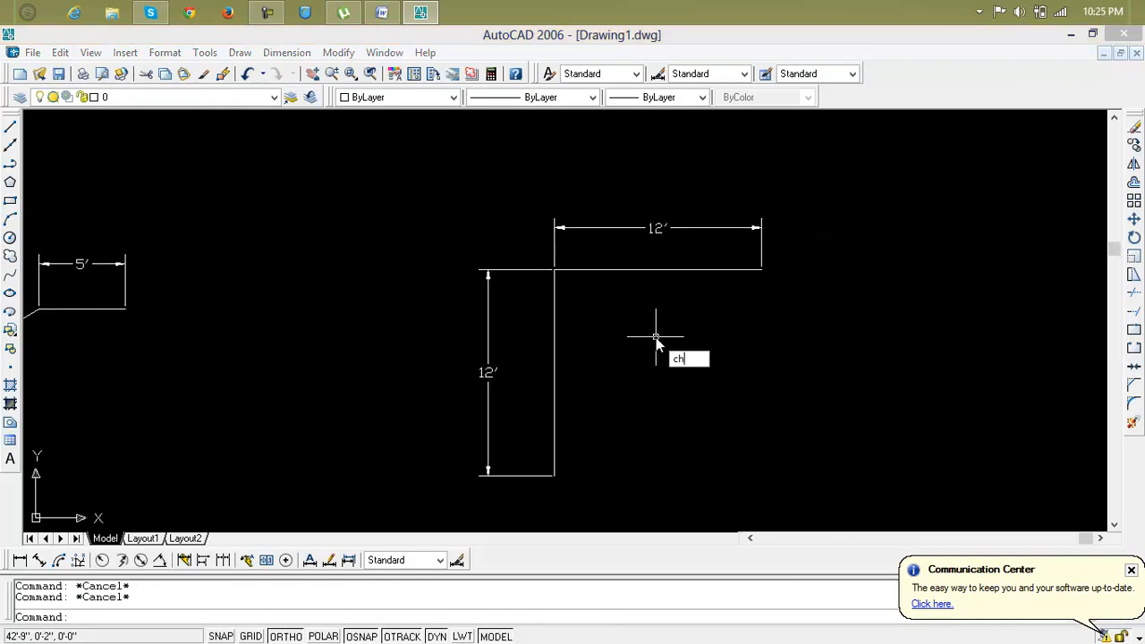
pyautogui.write('a')
pyautogui.press('Return')
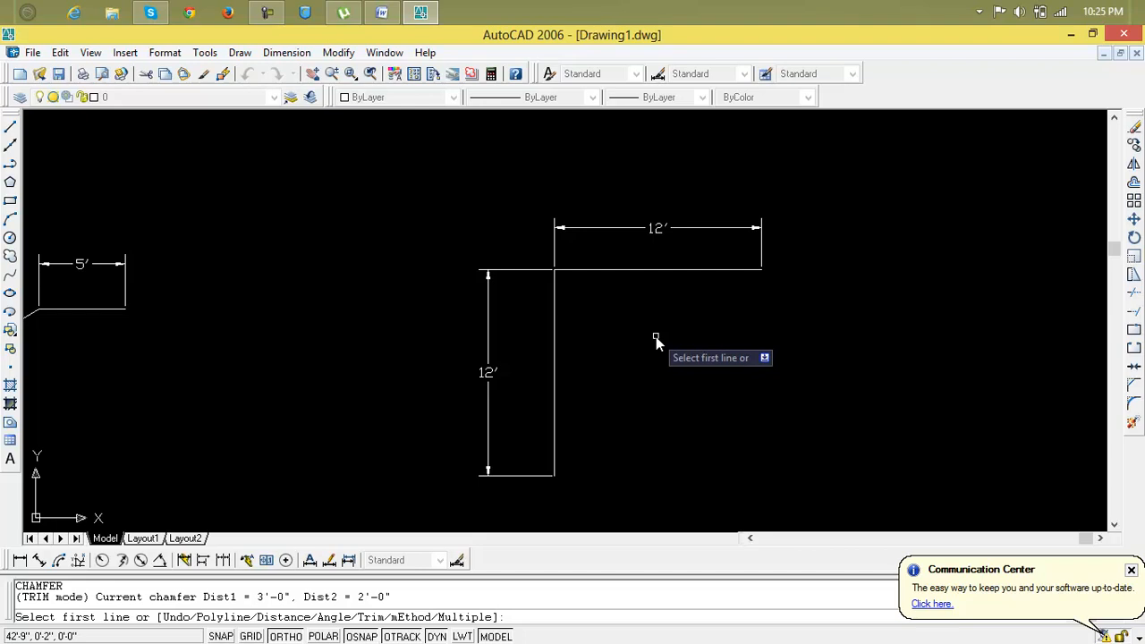
pyautogui.write('a')
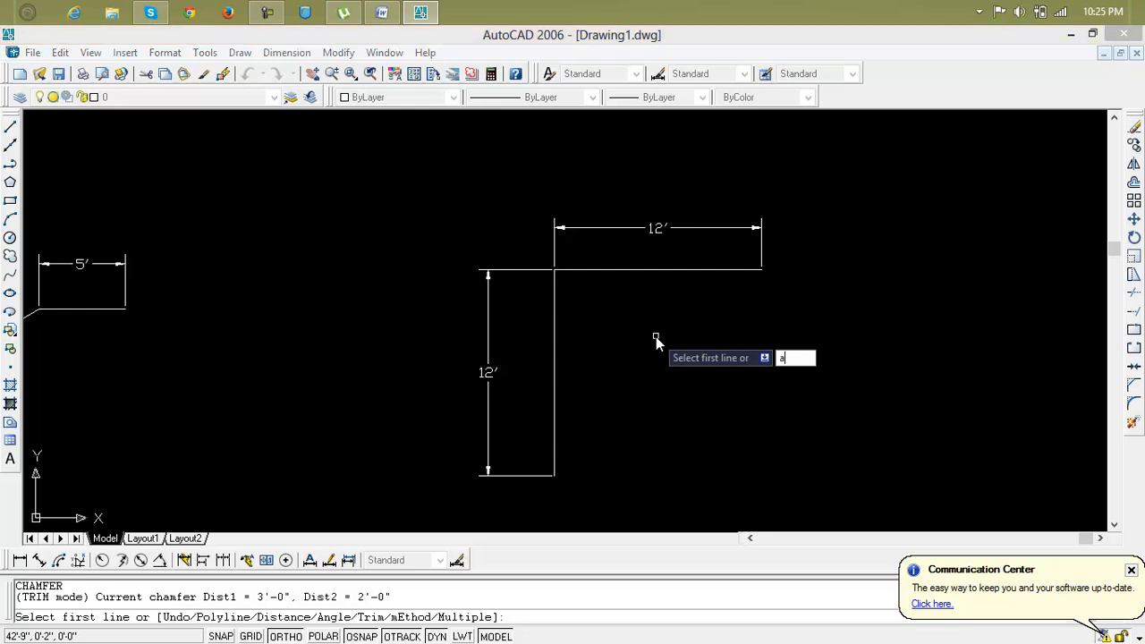
pyautogui.press('Return')
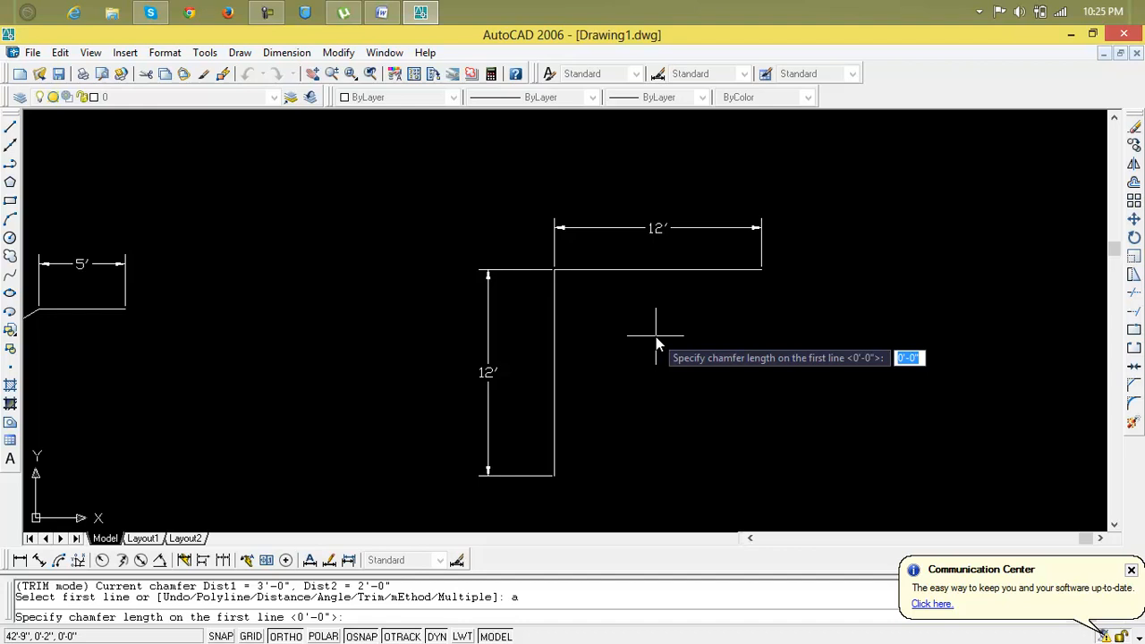
pyautogui.write("5'")
pyautogui.press('Return')
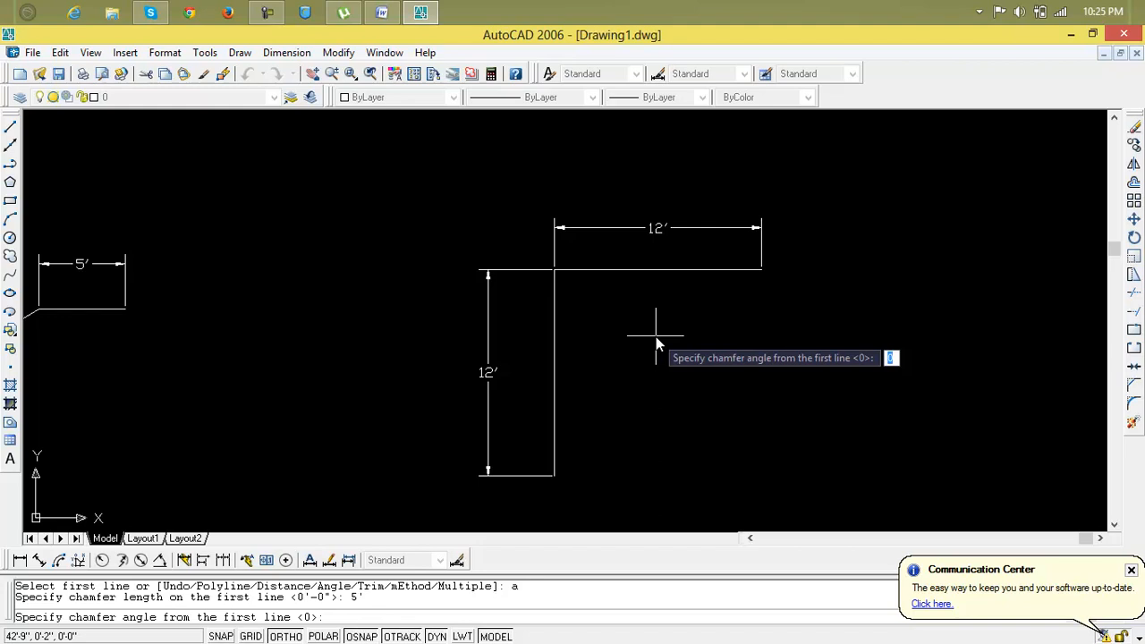
pyautogui.write('54')
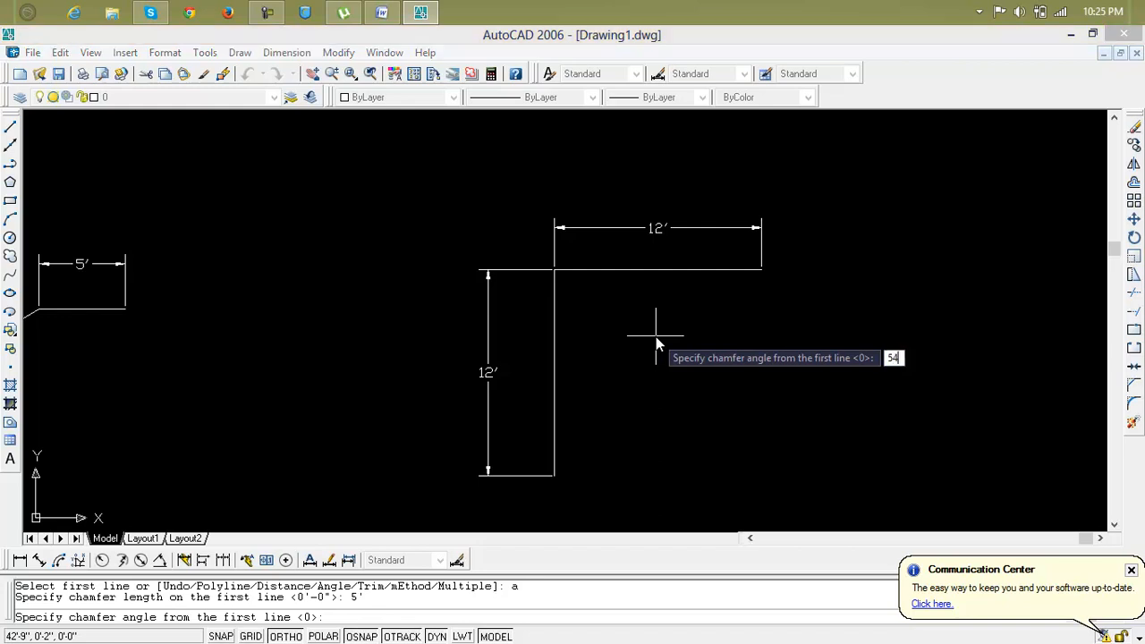
pyautogui.press('Return')
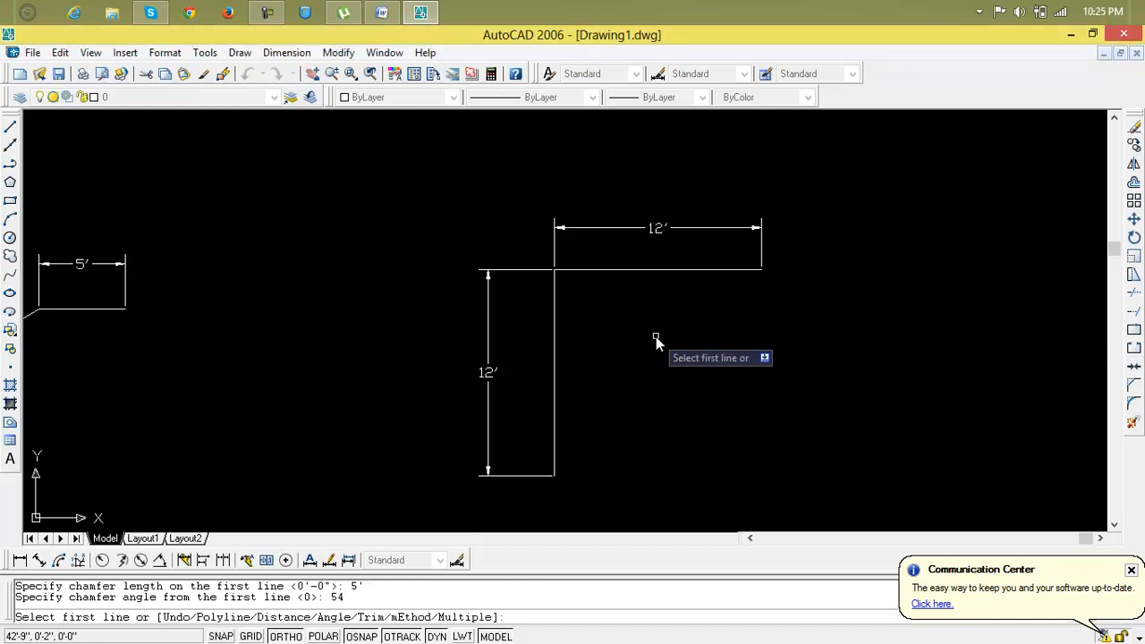
pyautogui.click(656, 269)
pyautogui.click(555, 317)
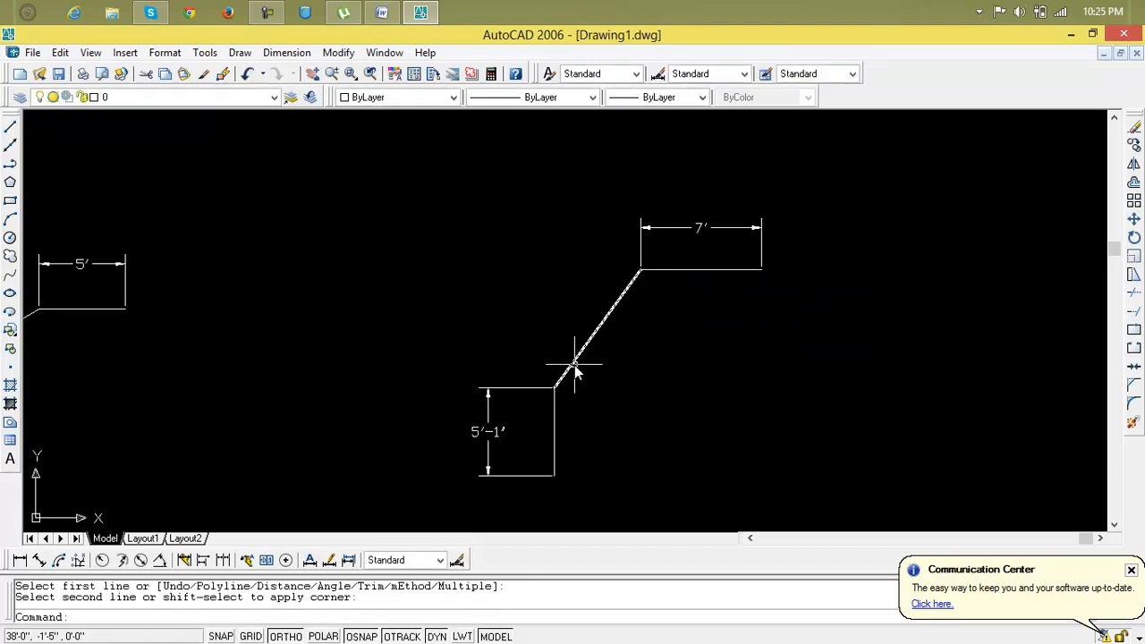
# Step: Add an angular dimension between the vertical line and the chamfer line, with its arc above the chamfer
pyautogui.click(160, 560)
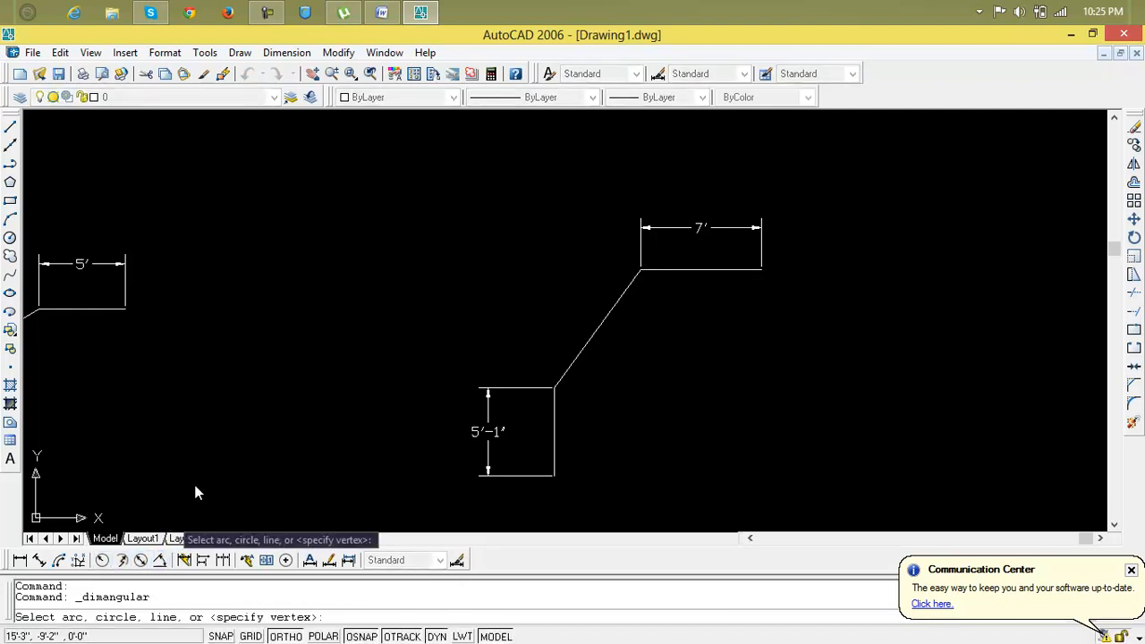
pyautogui.click(556, 399)
pyautogui.click(560, 382)
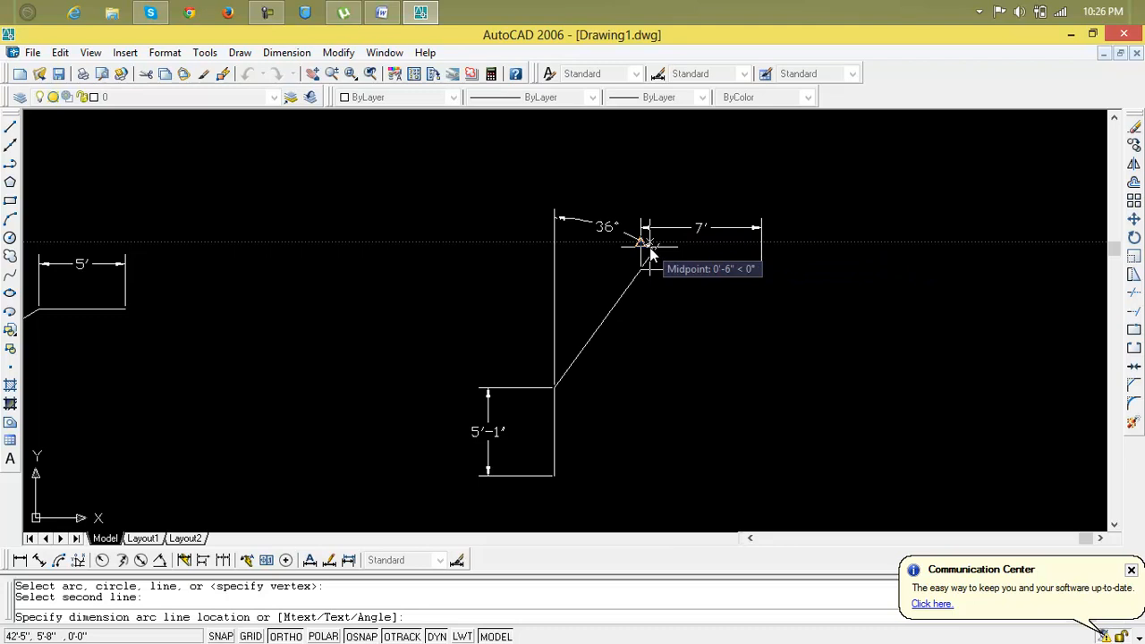
# Step: Undo the angular dimension and the 54-degree chamfer
pyautogui.press('Escape')
pyautogui.hotkey('ctrl', 'z')
pyautogui.hotkey('ctrl', 'z')
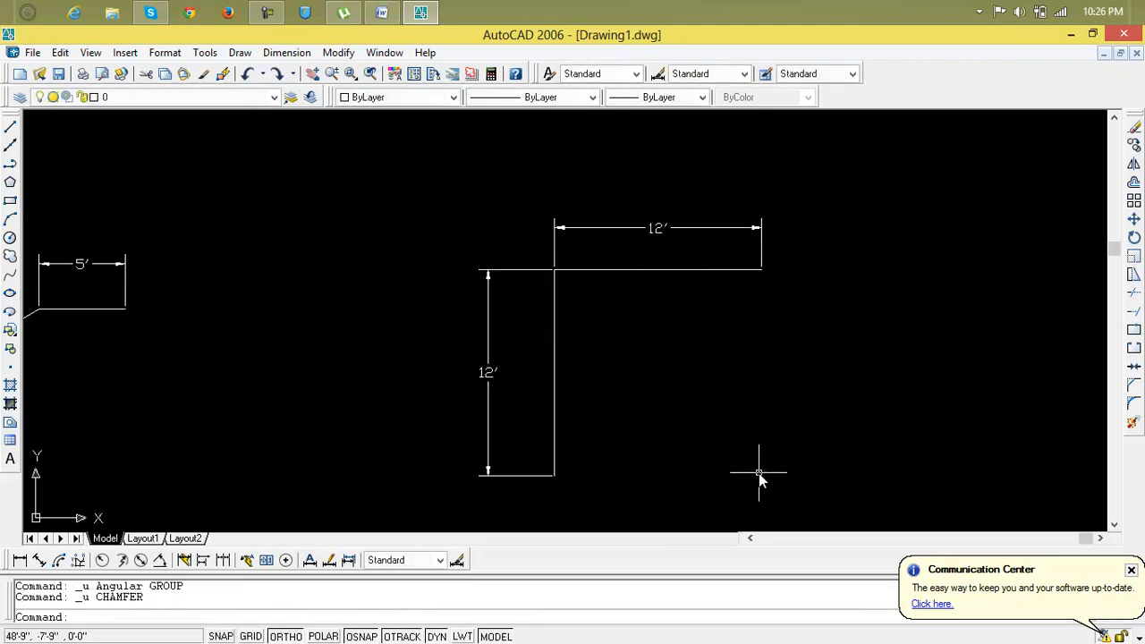
pyautogui.hotkey('ctrl', 'z')
pyautogui.press('Escape')
pyautogui.press('Escape')
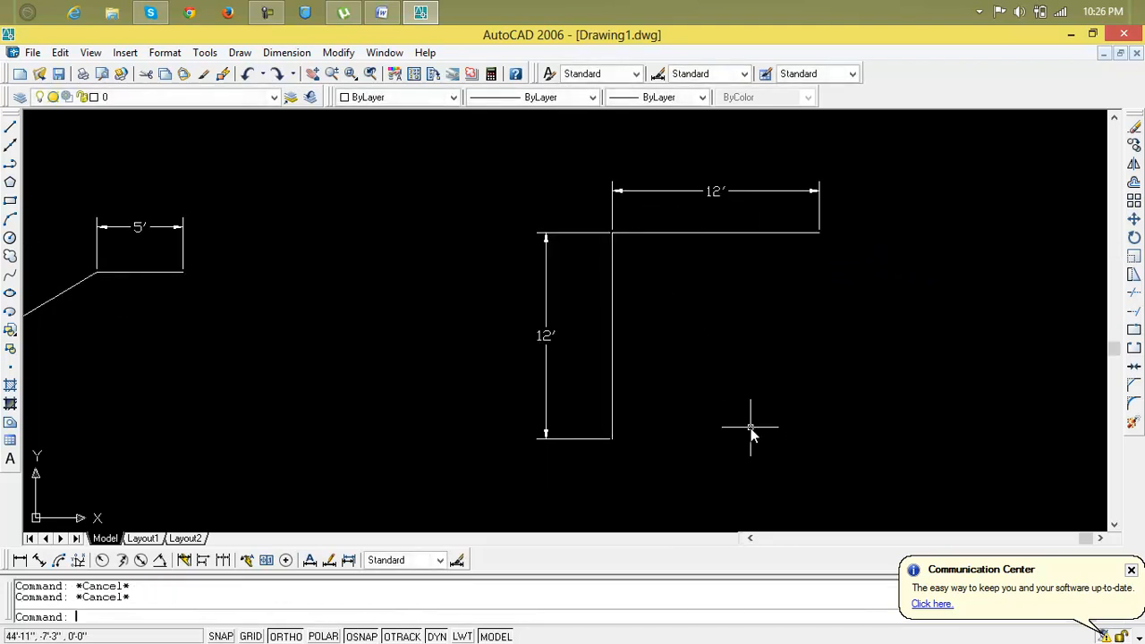
# Step: Chamfer the corner using the Angle option with length 5' and angle 55, selecting the vertical line first
pyautogui.write('cha')
pyautogui.press('Return')
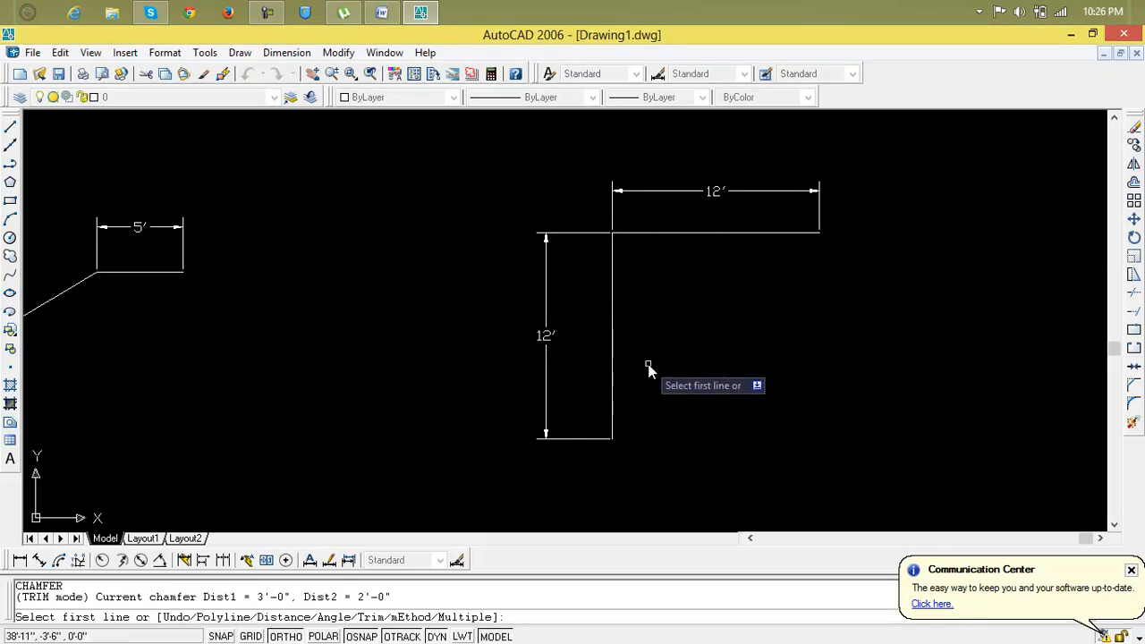
pyautogui.write('a')
pyautogui.press('Return')
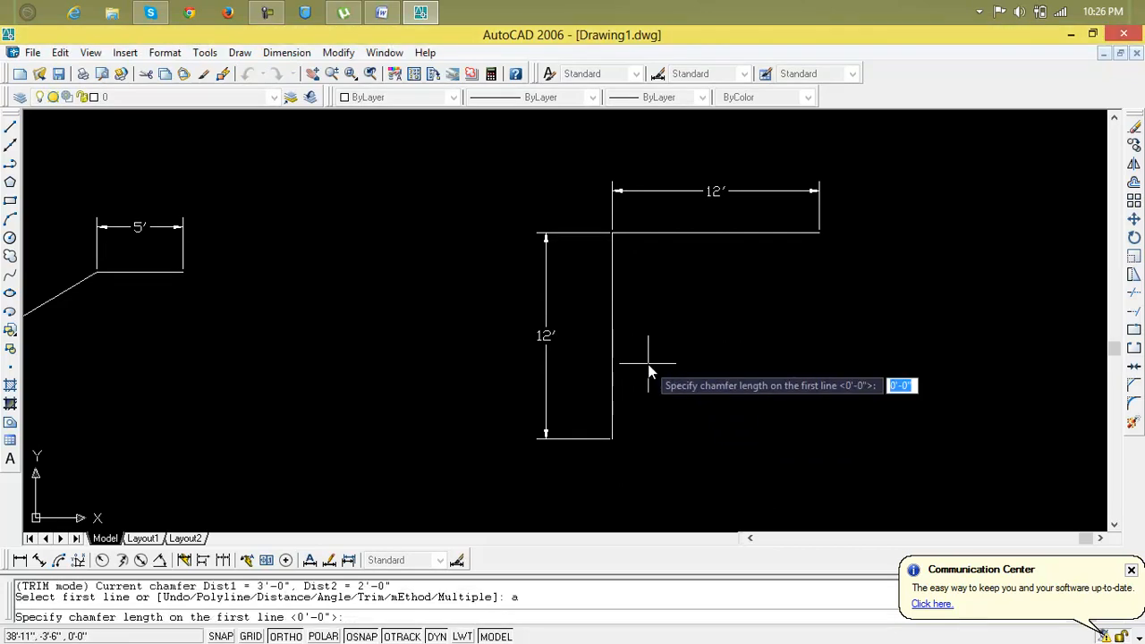
pyautogui.write("5'")
pyautogui.press('Return')
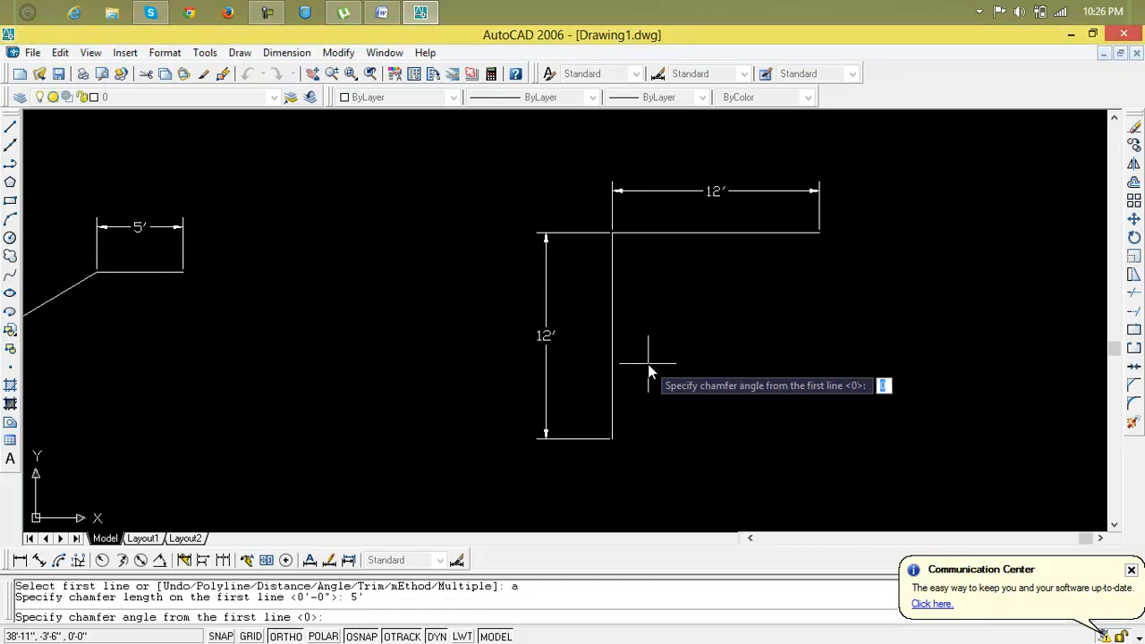
pyautogui.write('55')
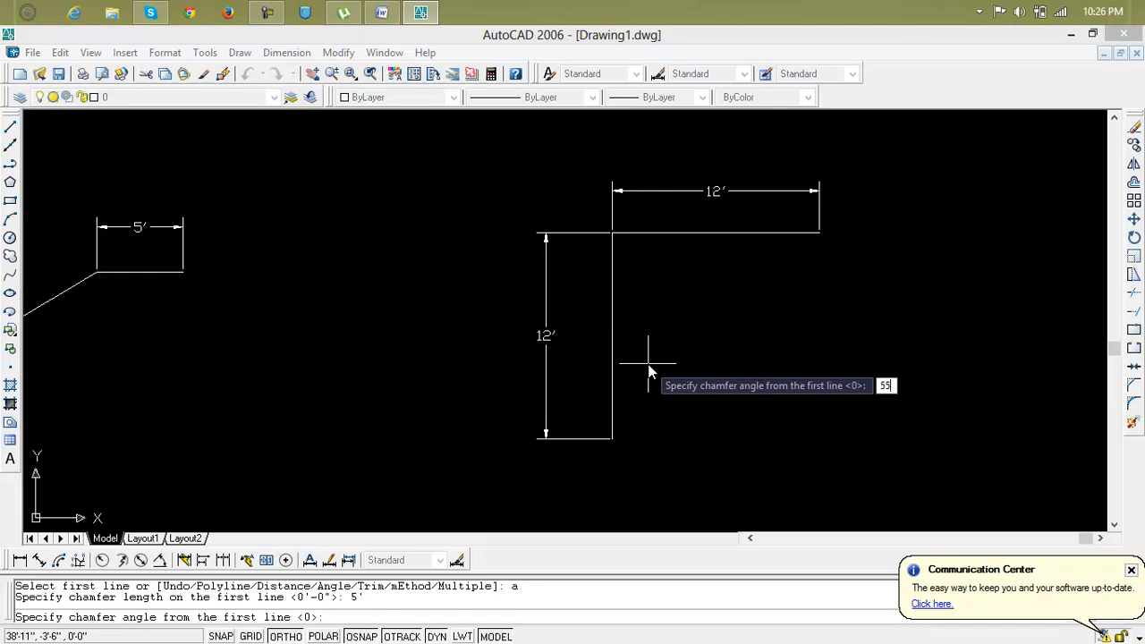
pyautogui.press('Return')
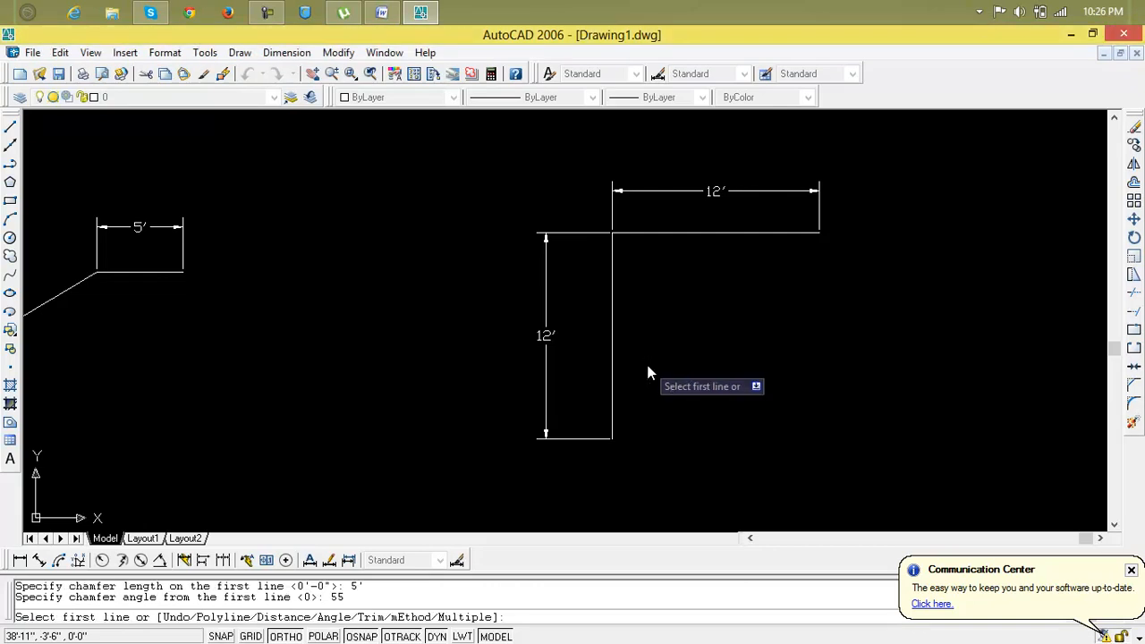
pyautogui.click(614, 314)
pyautogui.click(614, 314)
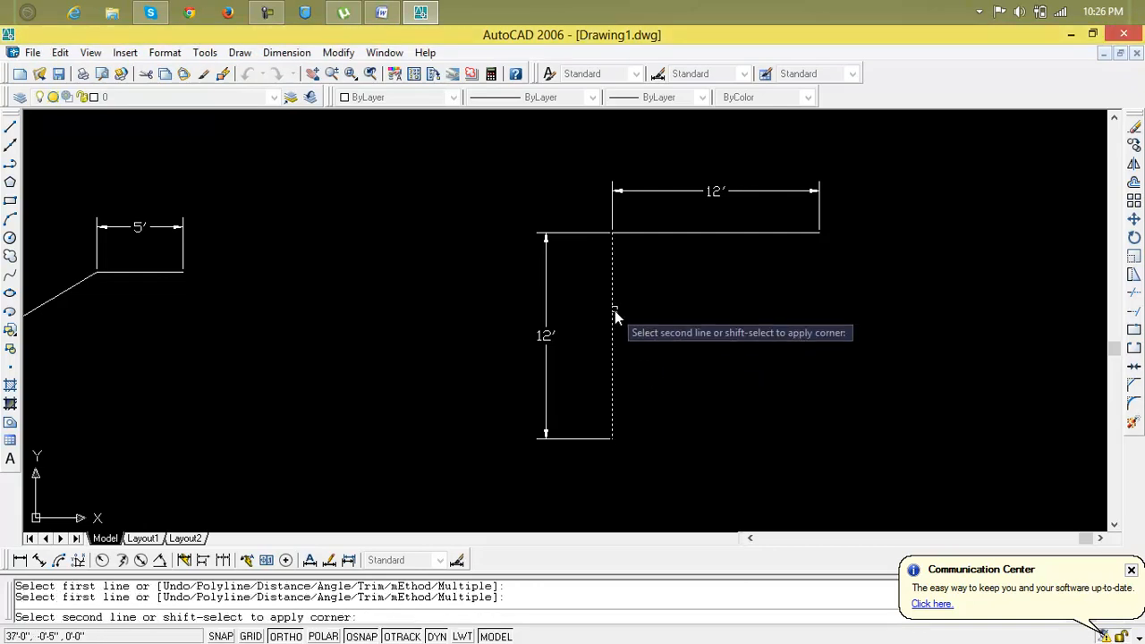
pyautogui.click(665, 232)
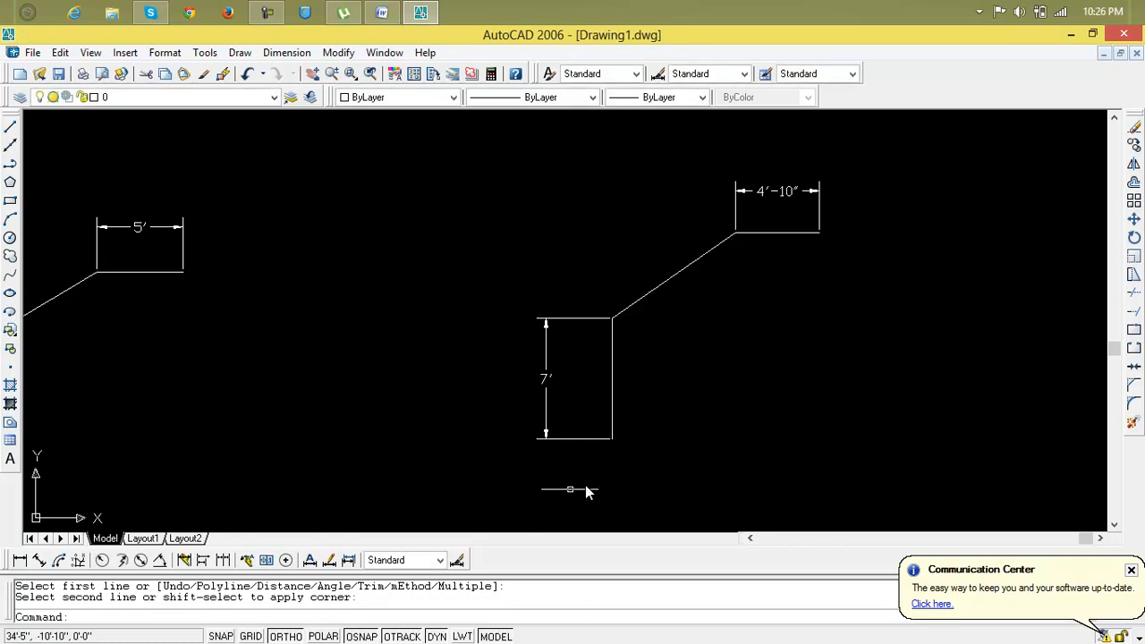
# Step: Dimension the angle between the new chamfer line and the vertical line, placing the arc above the chamfer
pyautogui.click(160, 560)
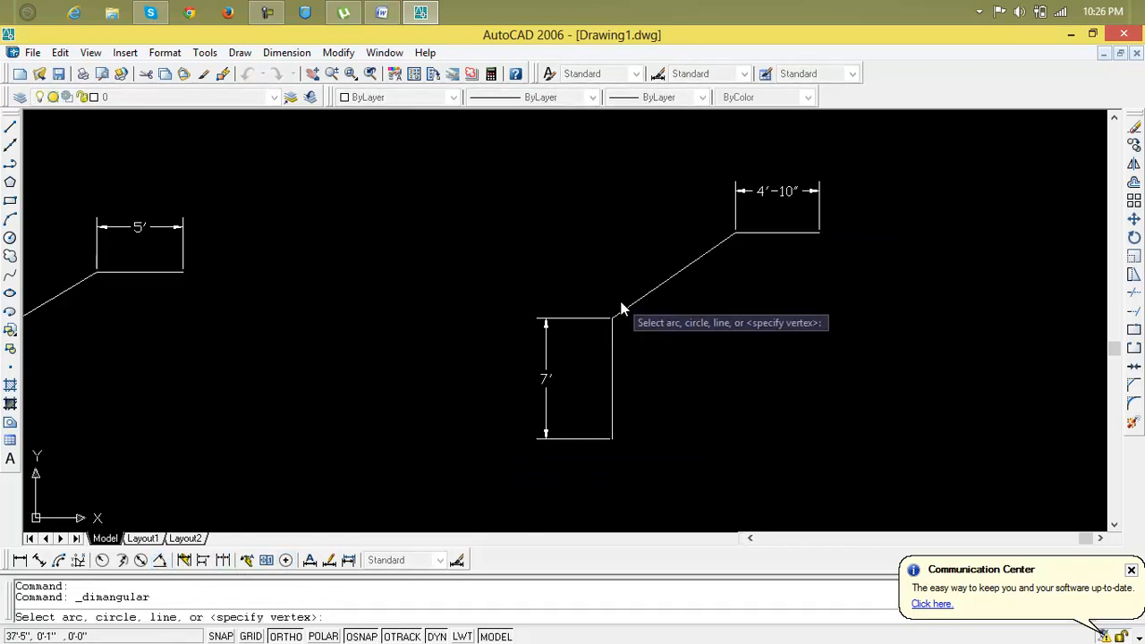
pyautogui.click(630, 306)
pyautogui.click(614, 335)
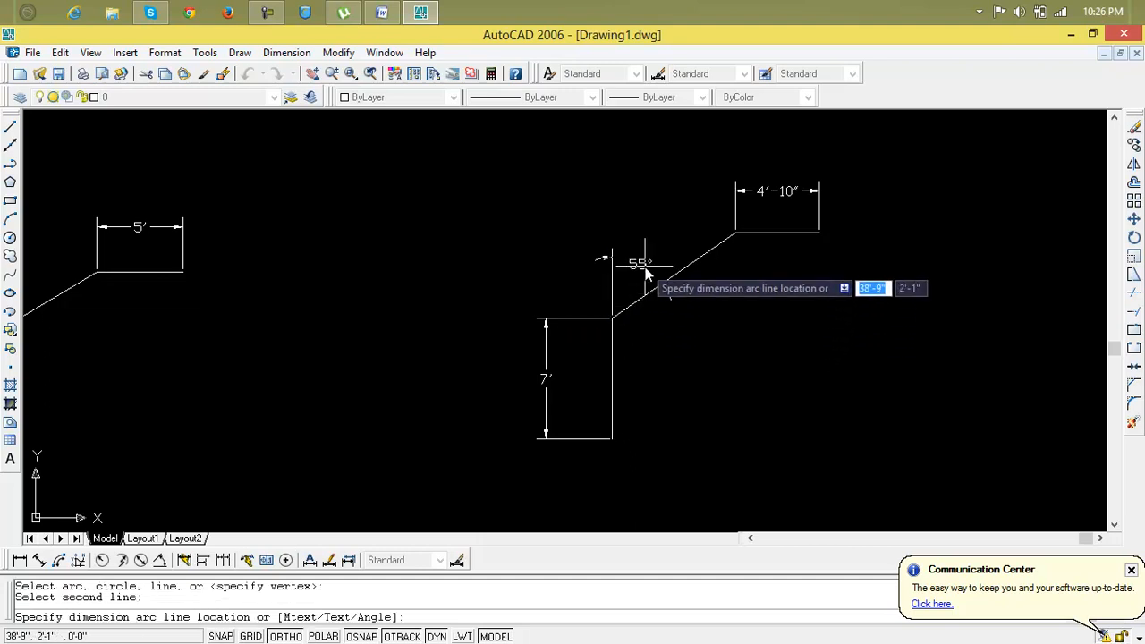
pyautogui.click(662, 170)
pyautogui.scroll(6, 680, 174)
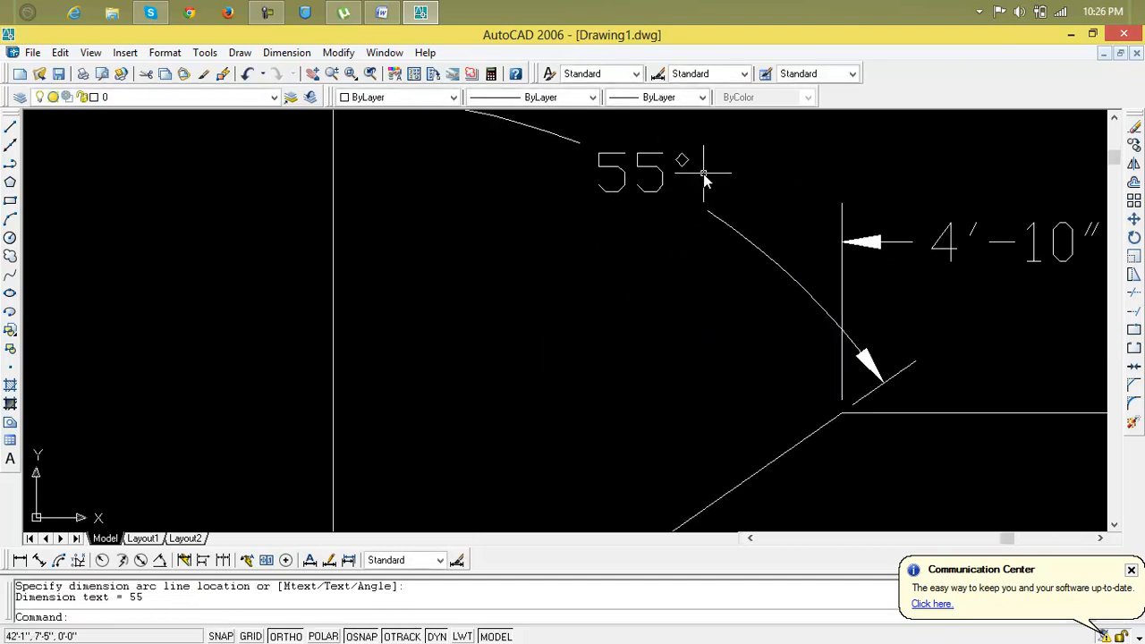
pyautogui.scroll(-5, 704, 179)
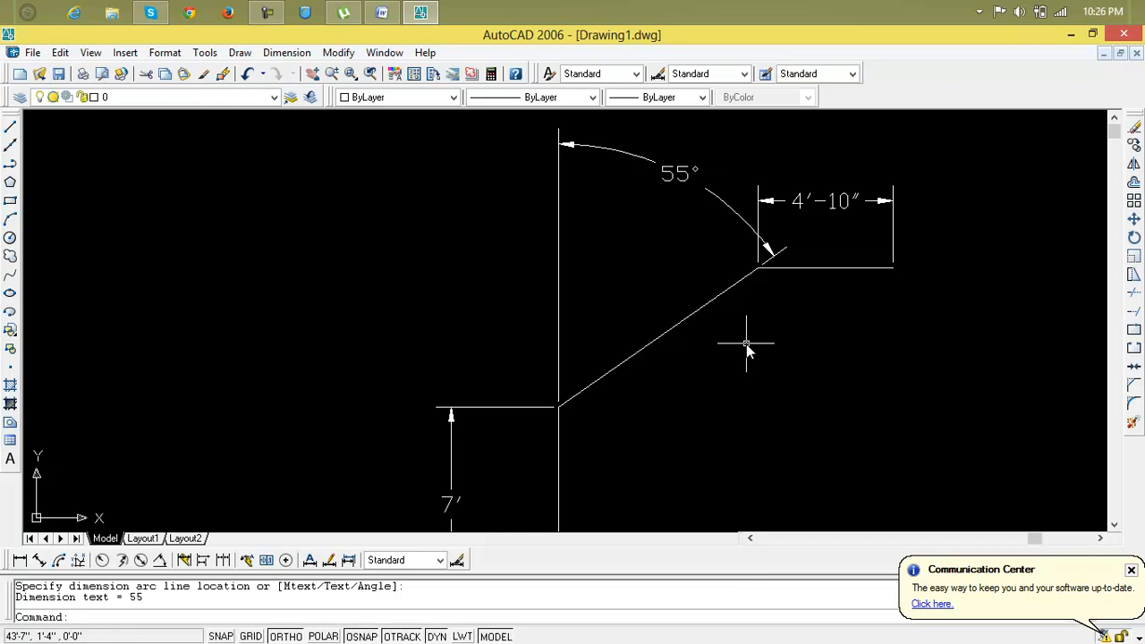
pyautogui.press('Escape')
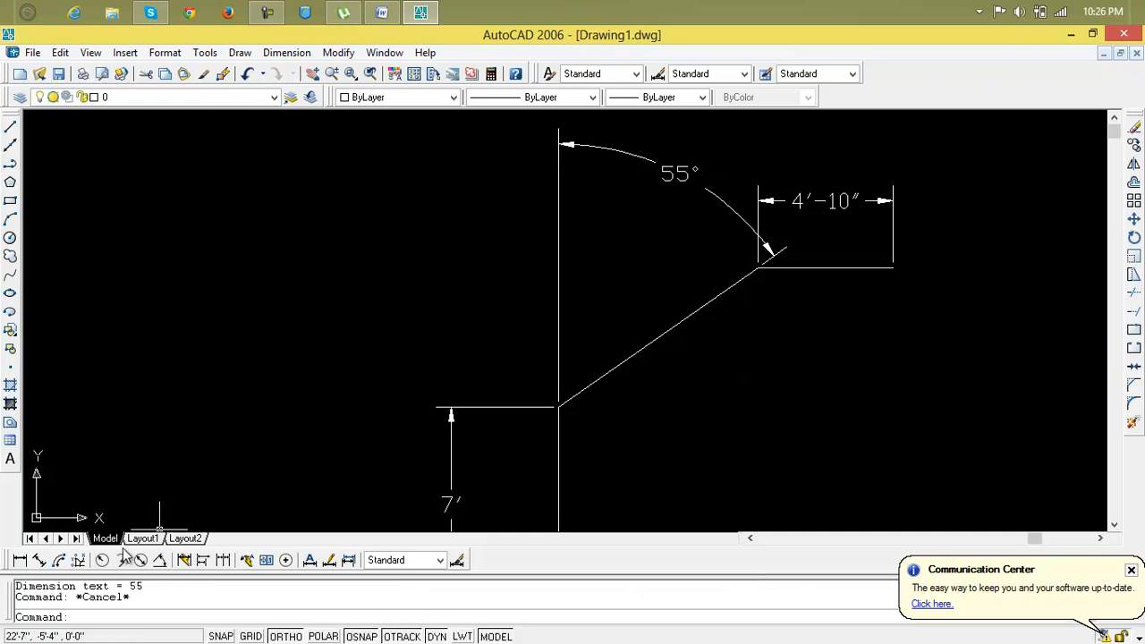
# Step: Undo the angular dimension and the 55-degree chamfer
pyautogui.click(768, 345)
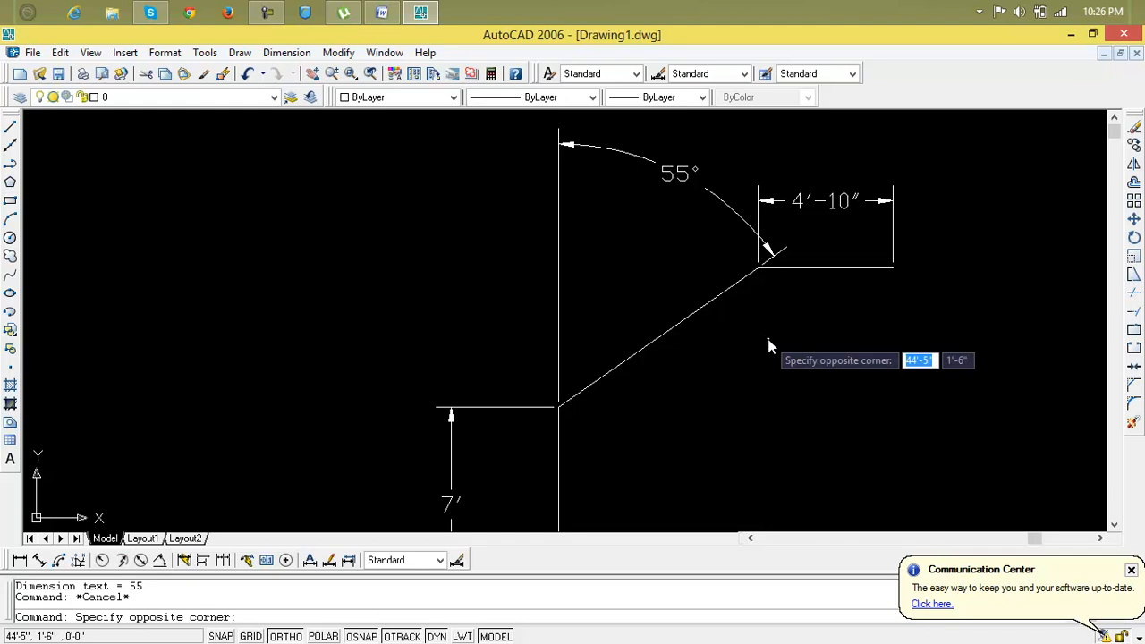
pyautogui.press('Escape')
pyautogui.hotkey('ctrl', 'z')
pyautogui.hotkey('ctrl', 'z')
pyautogui.hotkey('ctrl', 'z')
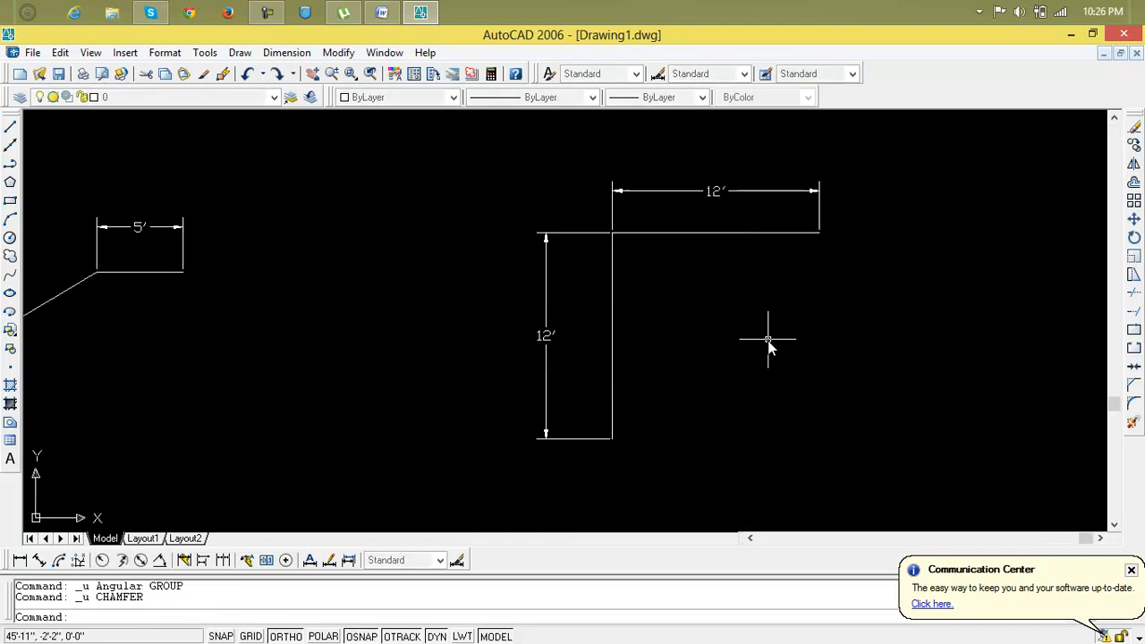
# Step: Chamfer the dimensioned corner with Trim mode set to No trim, selecting the vertical line first and the horizontal line second
pyautogui.press('Escape')
pyautogui.press('Escape')
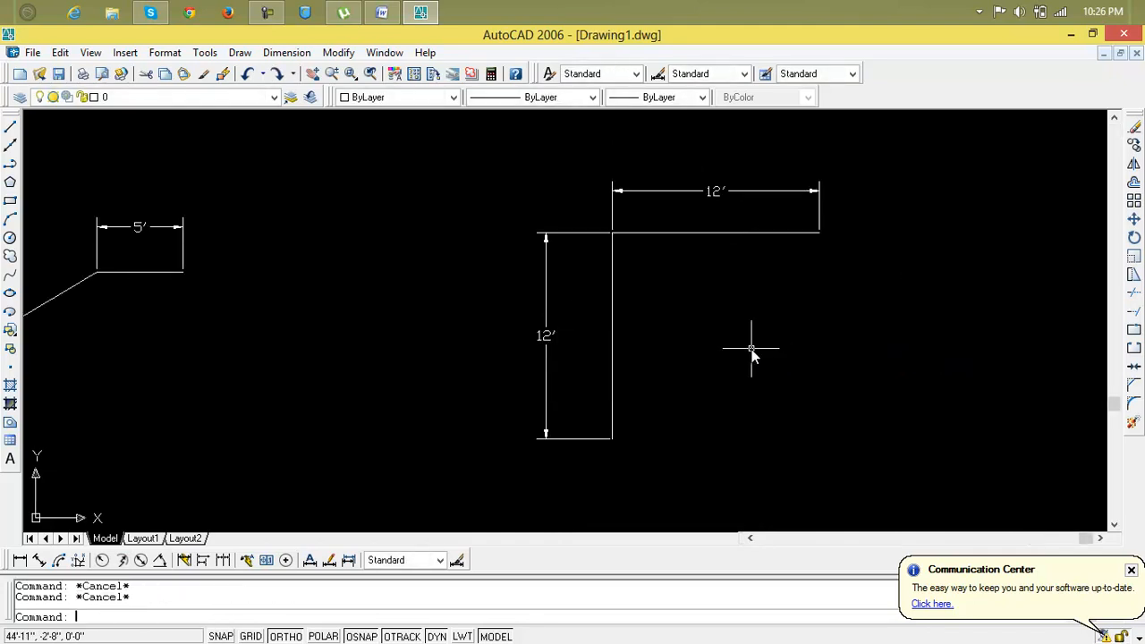
pyautogui.write('cha')
pyautogui.press('Return')
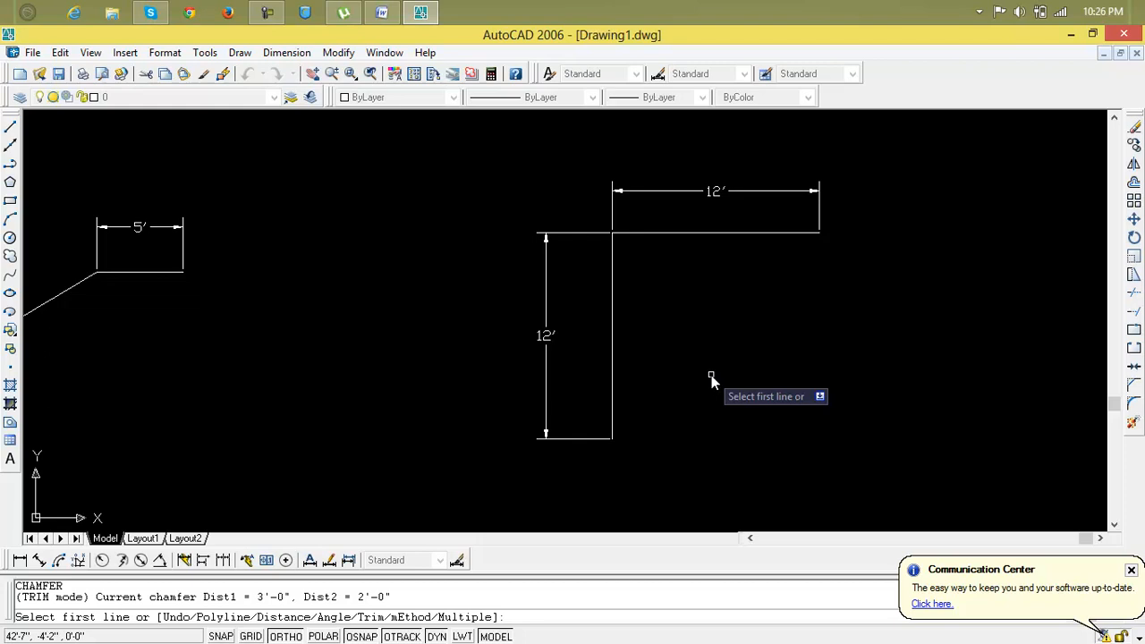
pyautogui.moveTo(711, 375); pyautogui.dragTo(830, 358, button='middle')
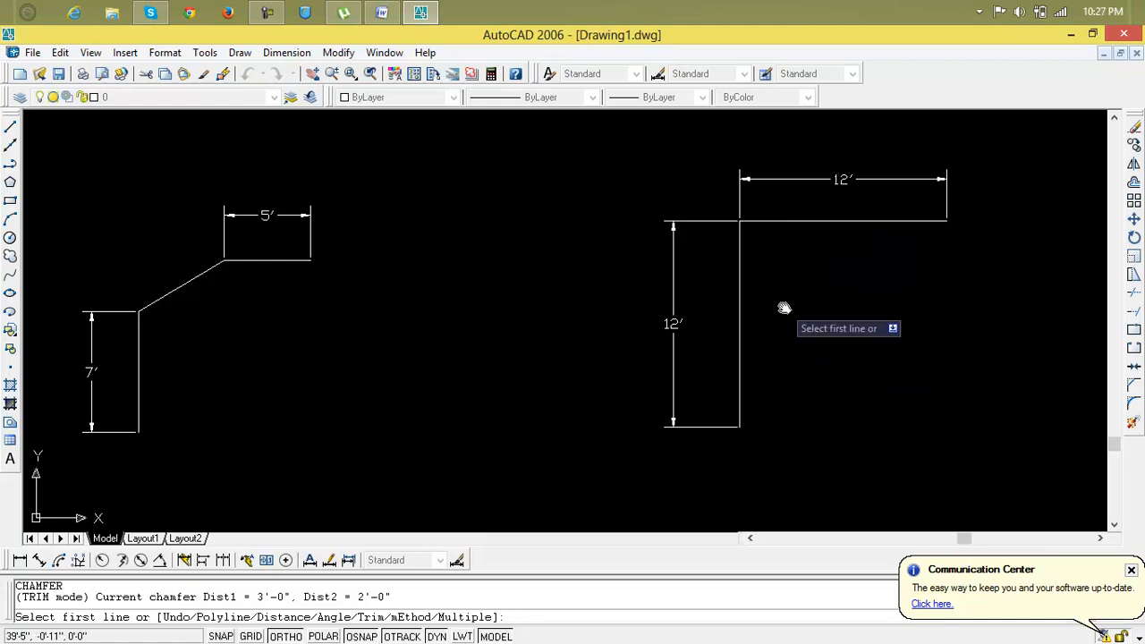
pyautogui.write('t')
pyautogui.press('Return')
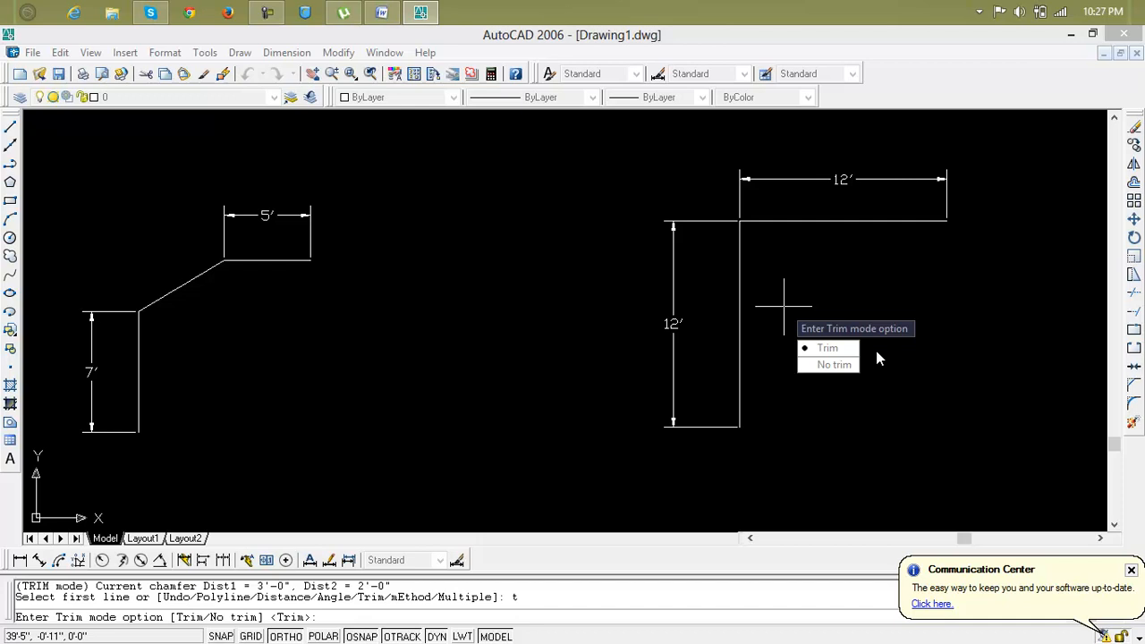
pyautogui.write('n')
pyautogui.press('Return')
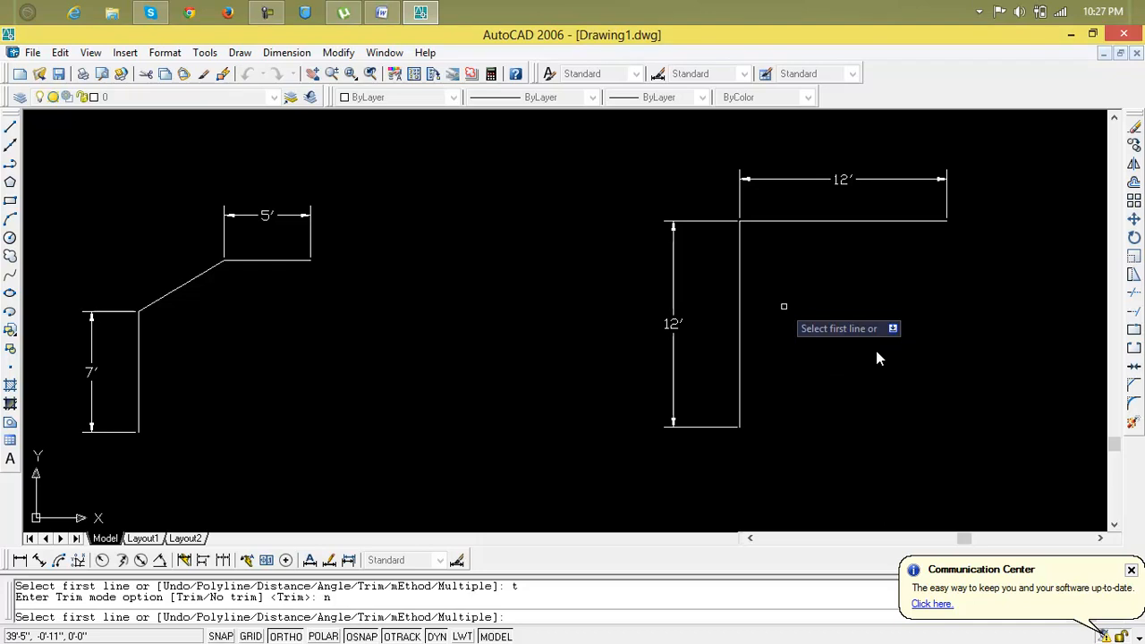
pyautogui.click(739, 357)
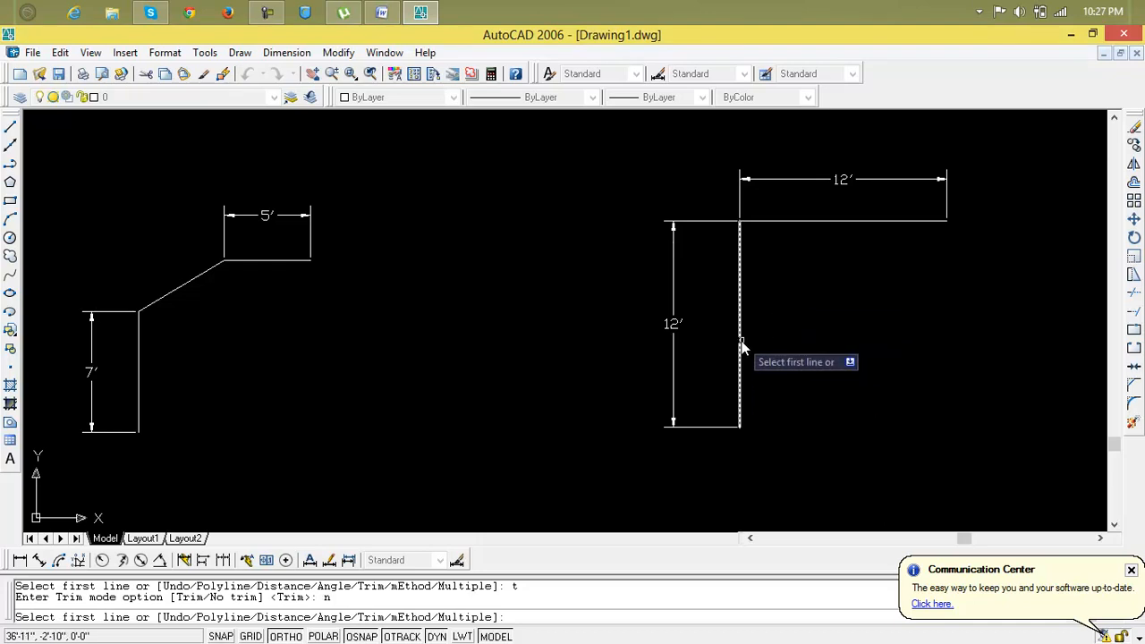
pyautogui.click(796, 221)
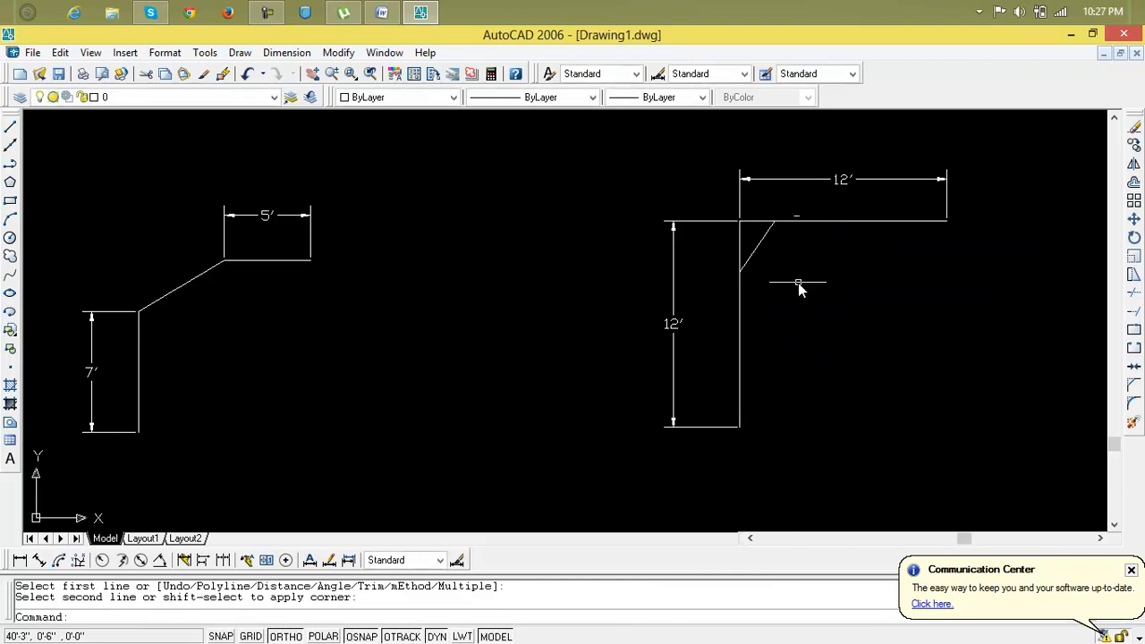
pyautogui.press('Escape')
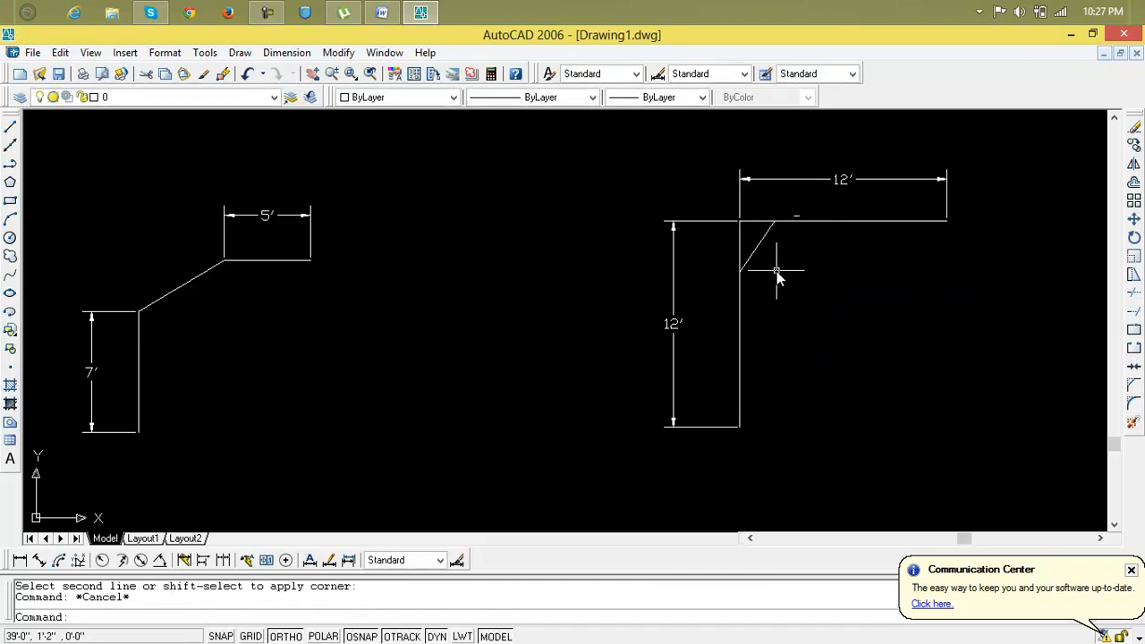
# Step: Draw a separate vertical line in the empty area to the right of the dimensioned corner
pyautogui.scroll(2, 772, 257)
pyautogui.scroll(-3, 772, 257)
pyautogui.moveTo(772, 257)
pyautogui.mouseDown(button='middle')
pyautogui.moveTo(474, 215)
pyautogui.moveTo(479, 256)
pyautogui.mouseUp(button='middle')
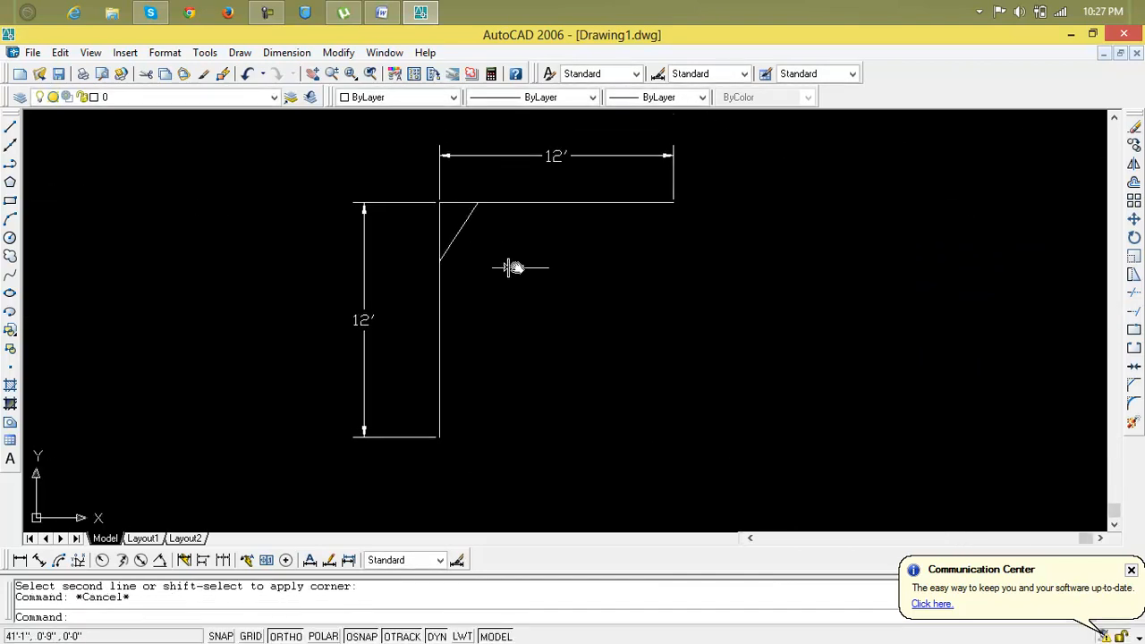
pyautogui.press('Escape')
pyautogui.write('c')
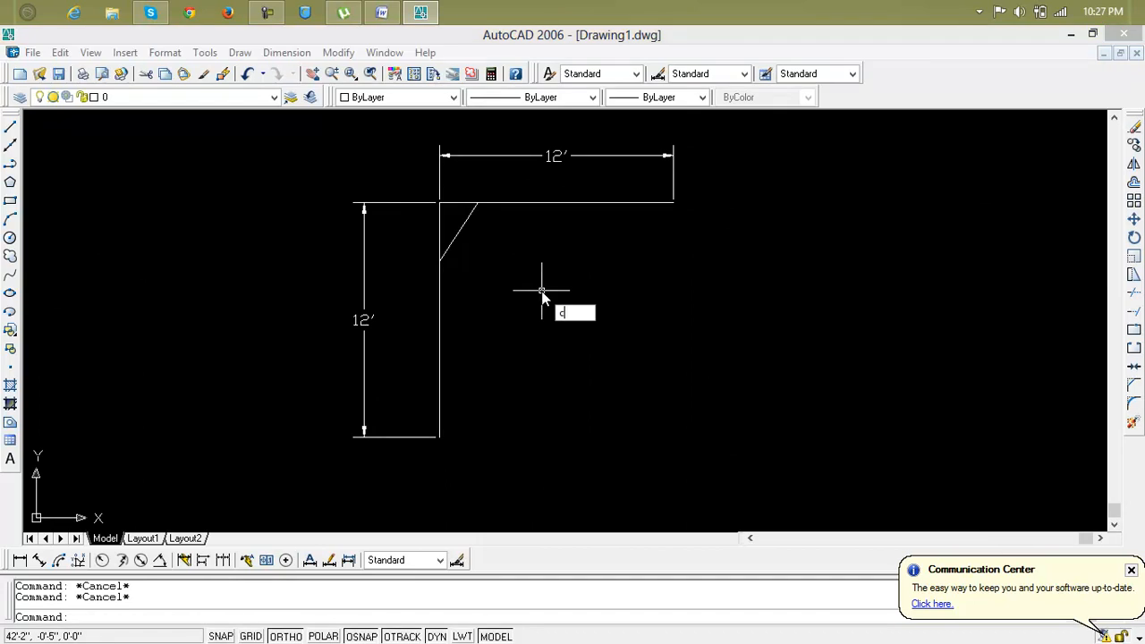
pyautogui.write('h')
pyautogui.press('Escape')
pyautogui.write('l')
pyautogui.press('Return')
pyautogui.click(758, 271)
pyautogui.click(759, 483)
pyautogui.press('Return')
# Step: Draw a horizontal line above the new vertical line and extending right, leaving a gap between their nearest ends
pyautogui.press('Return')
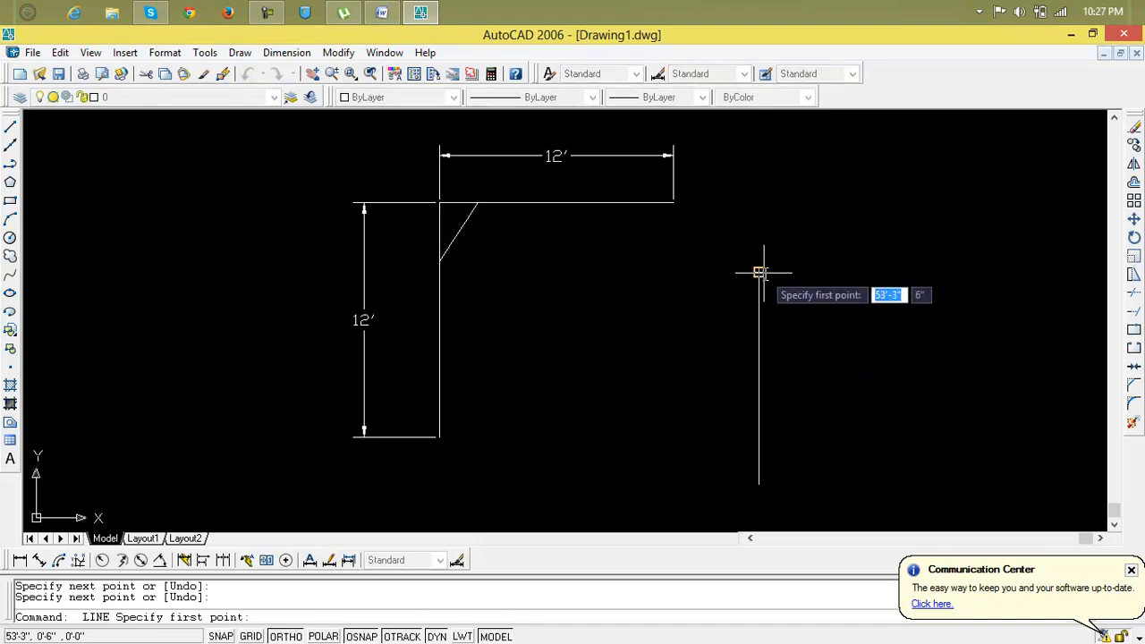
pyautogui.click(769, 206)
pyautogui.click(1014, 206)
pyautogui.press('Return')
pyautogui.press('Return')
pyautogui.press('Escape')
pyautogui.press('Escape')
# Step: Chamfer the two separate lines in No trim mode with the existing distances, selecting the vertical line first
pyautogui.write('ch')
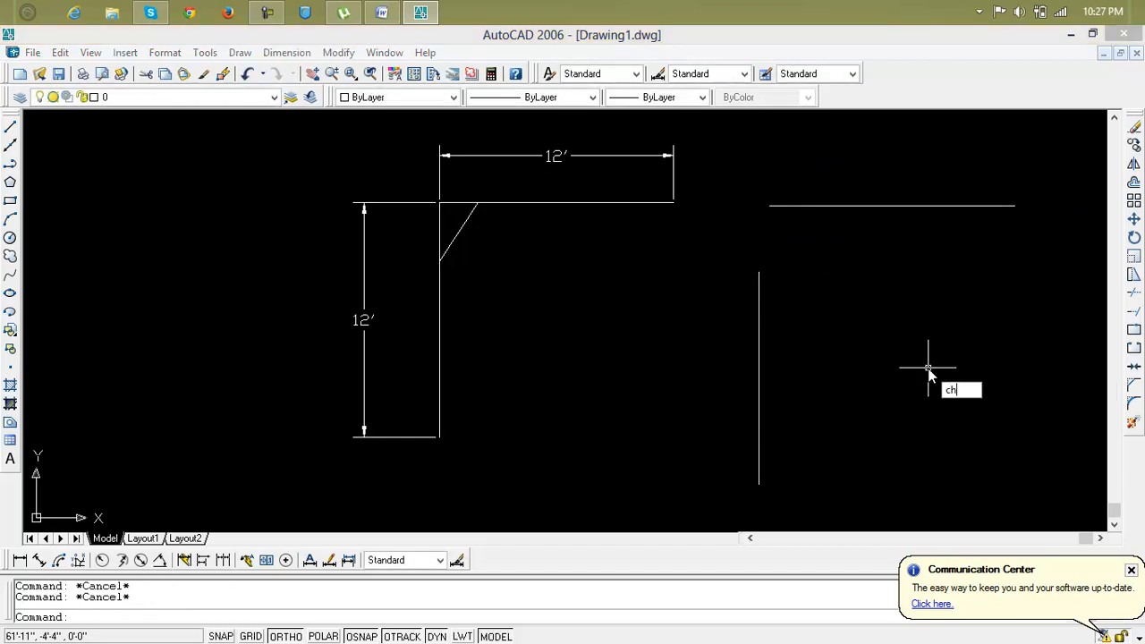
pyautogui.write('a')
pyautogui.press('Return')
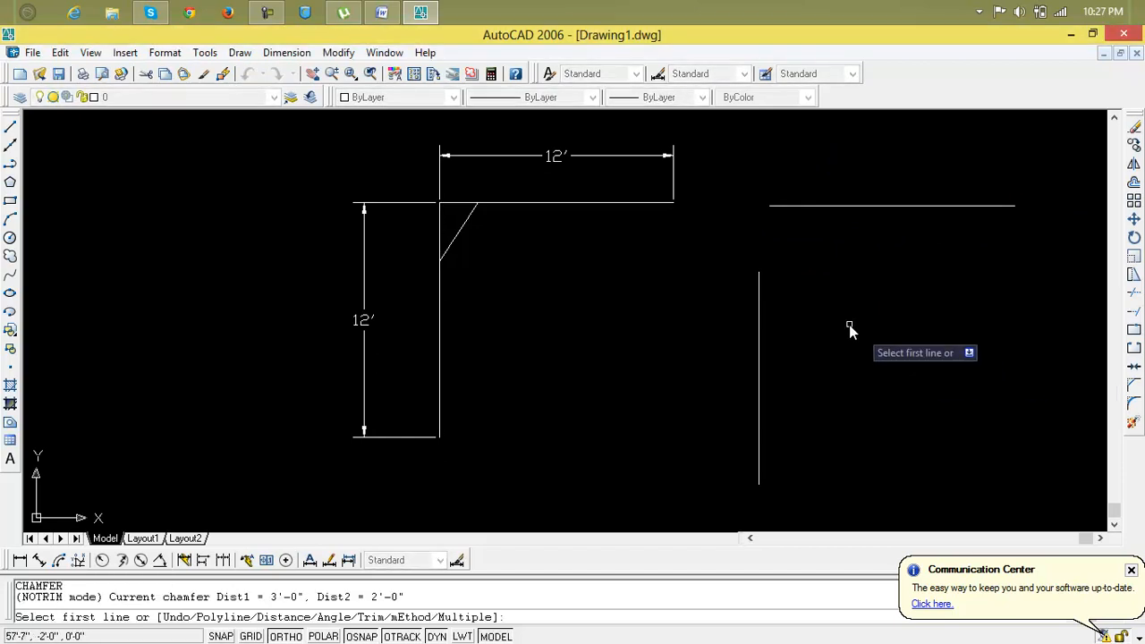
pyautogui.click(758, 314)
pyautogui.click(811, 206)
pyautogui.scroll(4, 770, 204)
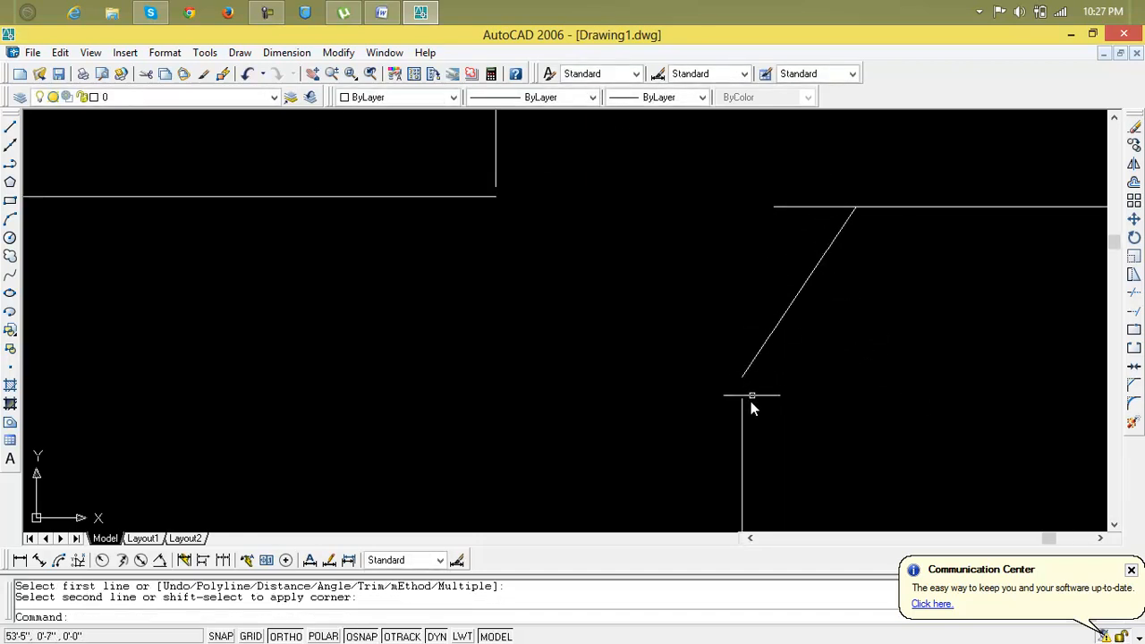
pyautogui.scroll(-2, 810, 278)
pyautogui.moveTo(836, 307)
pyautogui.mouseDown(button='middle')
pyautogui.moveTo(750, 277)
pyautogui.moveTo(543, 345)
pyautogui.mouseUp(button='middle')
# Step: Erase the chamfer line between the two separate lines
pyautogui.press('Escape')
pyautogui.press('Escape')
pyautogui.scroll(-2, 815, 274)
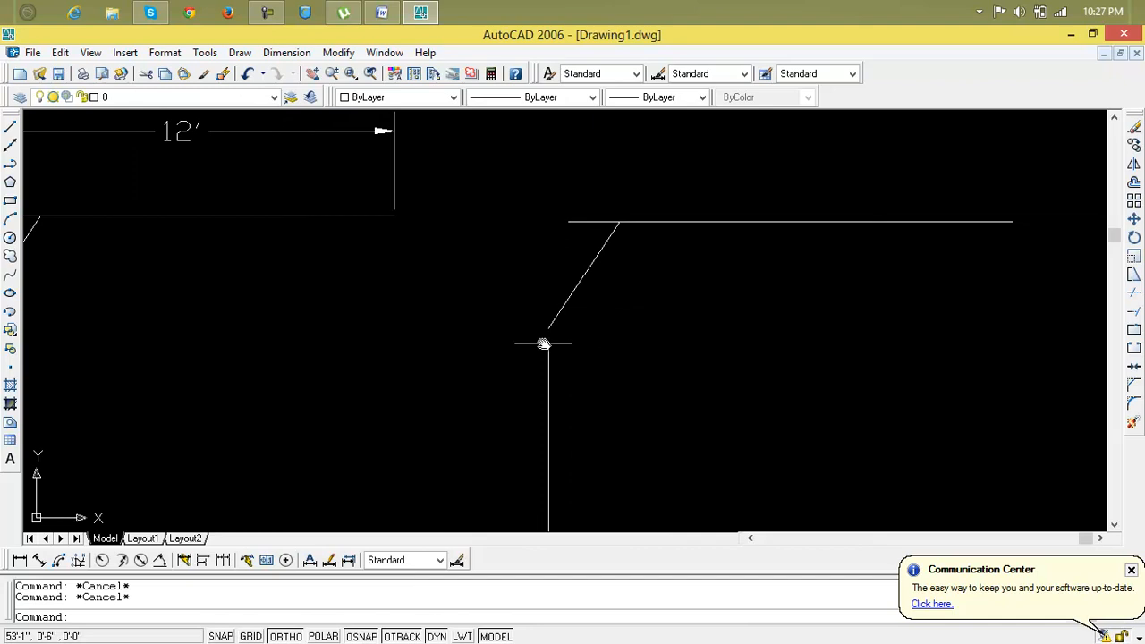
pyautogui.click(601, 251)
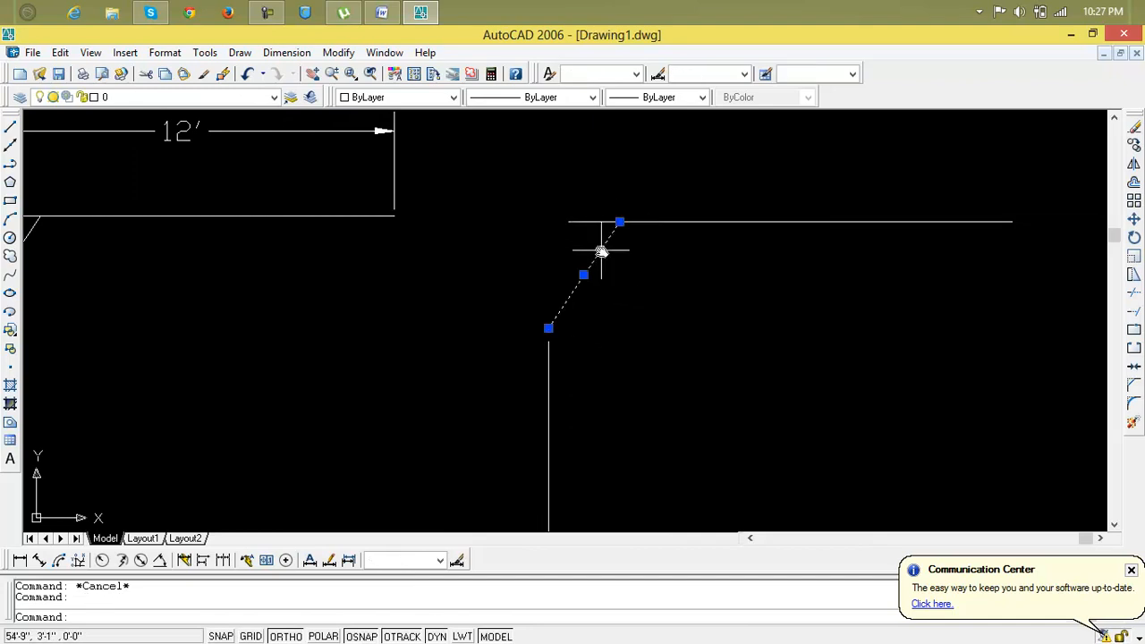
pyautogui.press('Delete')
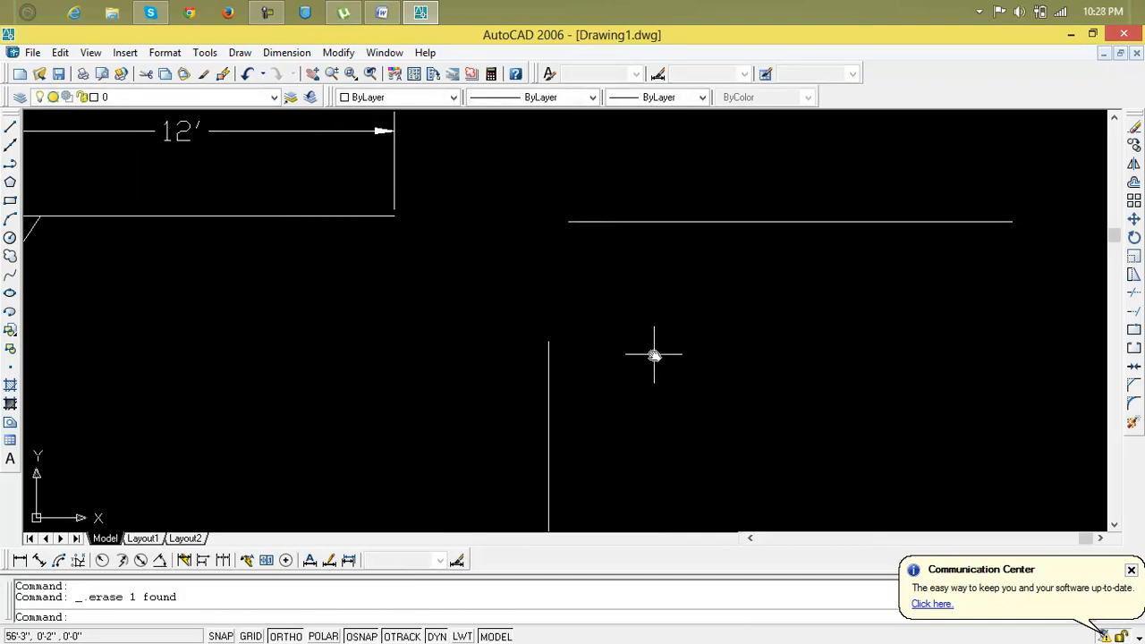
pyautogui.click(654, 356)
pyautogui.write('ch')
pyautogui.press('Return')
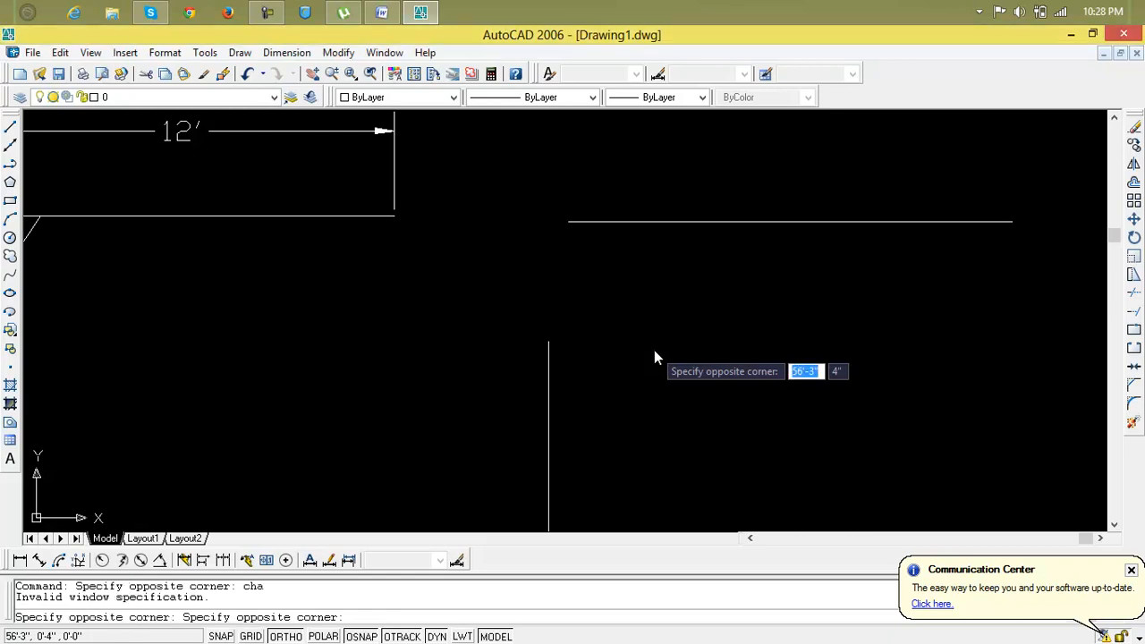
pyautogui.press('Escape')
pyautogui.press('Escape')
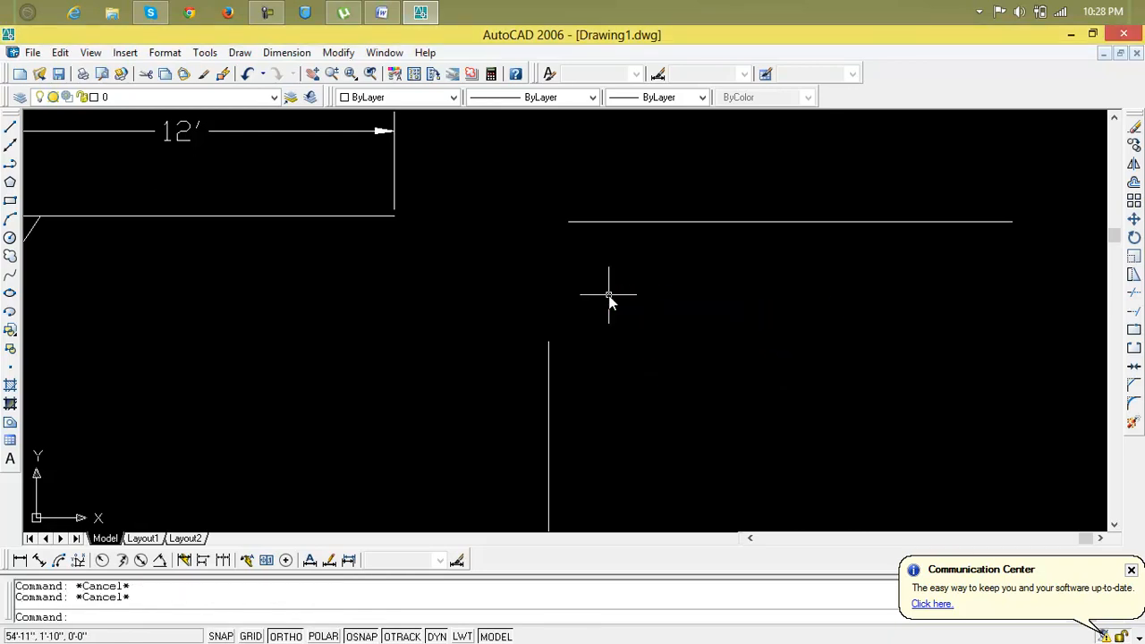
# Step: Chamfer the two separate lines again without trimming, picking the vertical line and then the horizontal line near its left end
pyautogui.write('cha')
pyautogui.press('Return')
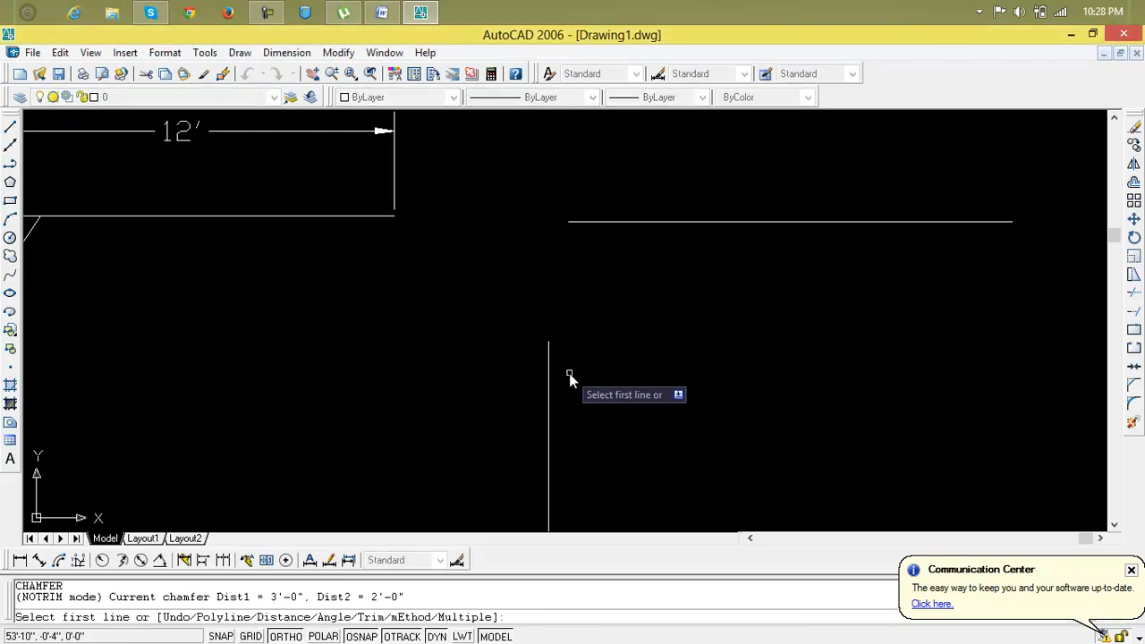
pyautogui.click(548, 391)
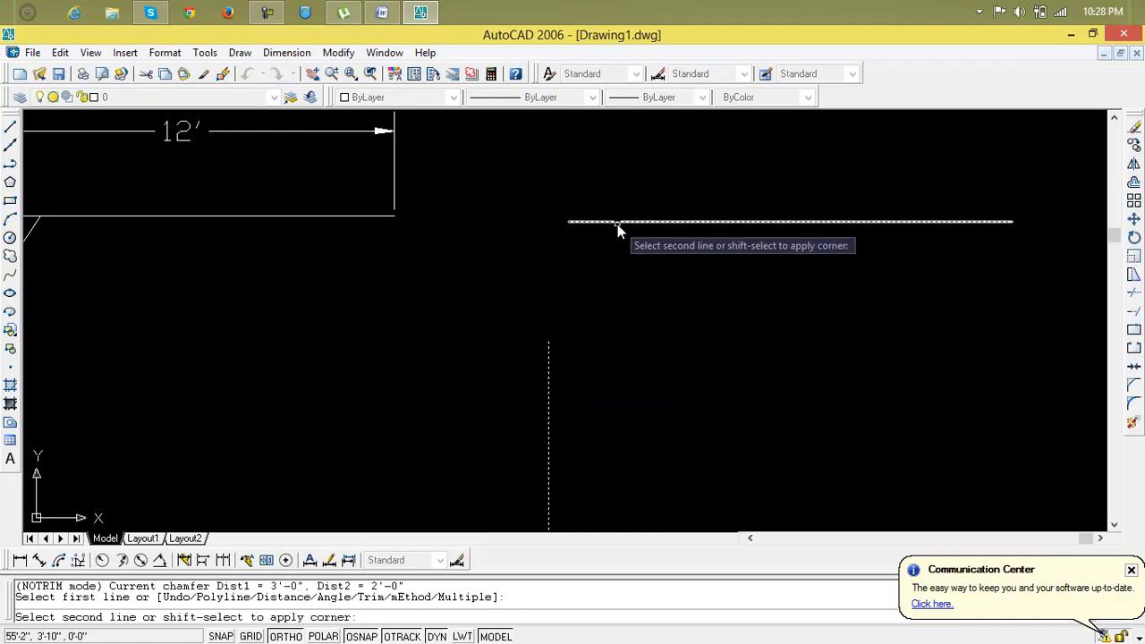
pyautogui.click(576, 222)
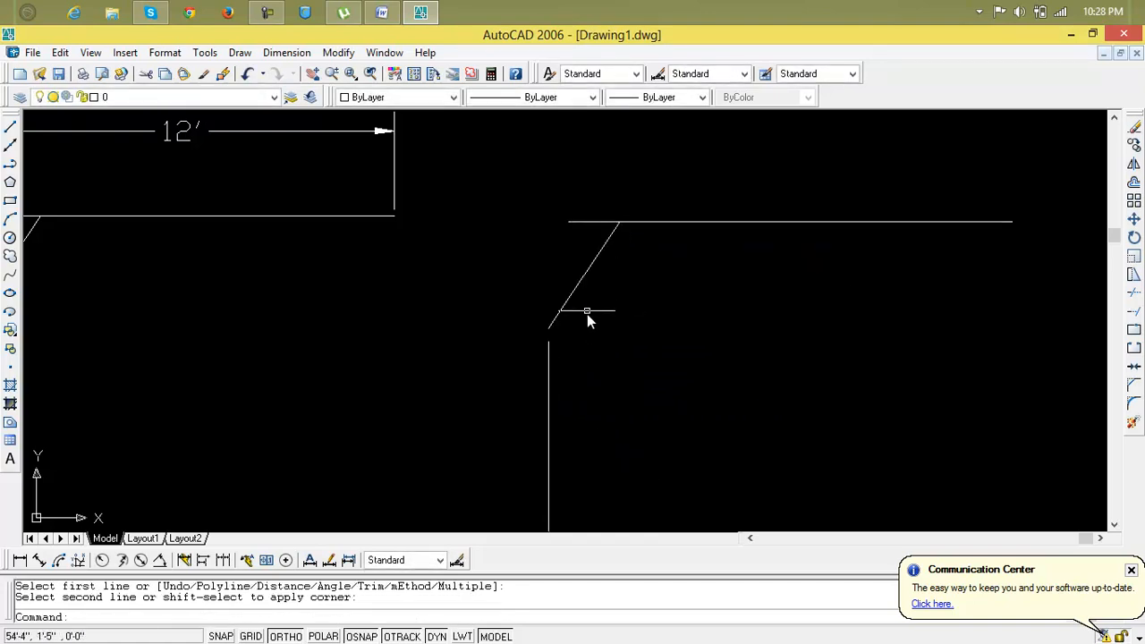
# Step: Erase the repeated chamfer line from the gap between the two separate lines
pyautogui.click(583, 288)
pyautogui.press('Delete')
pyautogui.moveTo(581, 289); pyautogui.dragTo(725, 281, button='middle')
pyautogui.press('Escape')
pyautogui.press('Escape')
# Step: Erase the chamfer line at the corner of the dimensioned 12' lines
pyautogui.moveTo(431, 284); pyautogui.dragTo(683, 367, button='middle')
pyautogui.click(420, 321)
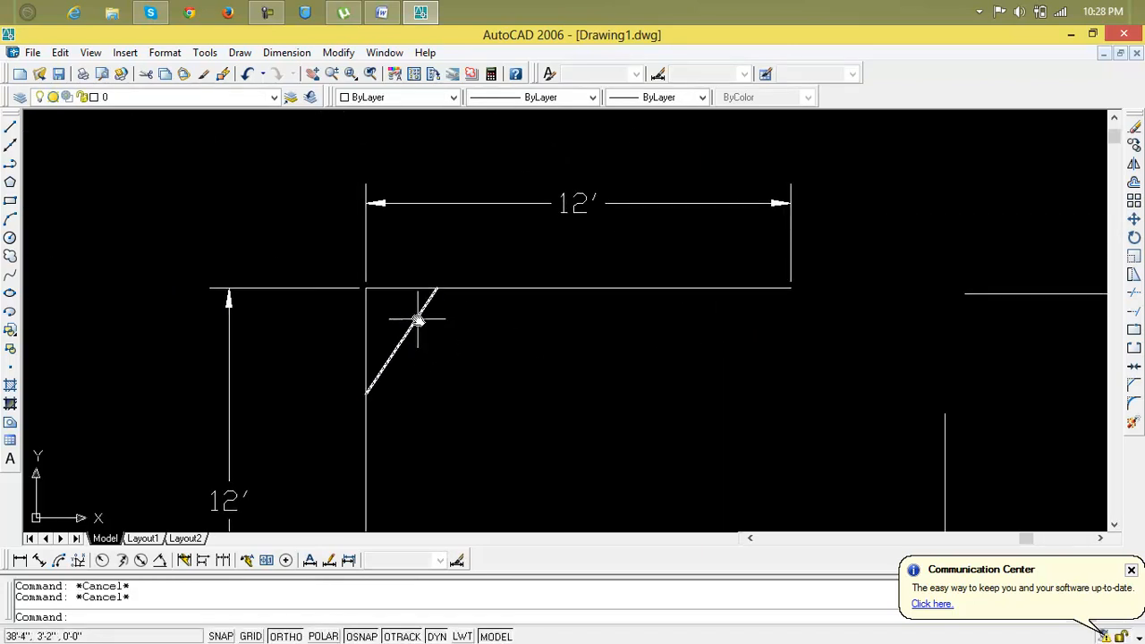
pyautogui.press('Delete')
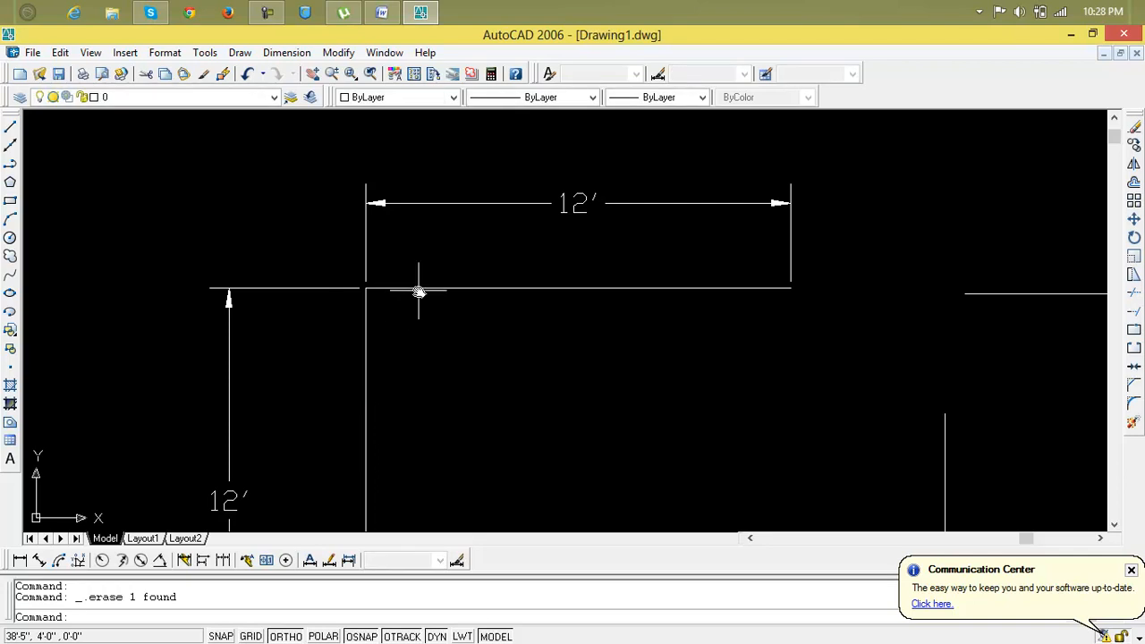
pyautogui.press('Escape')
pyautogui.press('Escape')
# Step: Chamfer the dimensioned corner without trimming, using a first distance of 5' and a second of 3', selecting the horizontal line first
pyautogui.write('cha')
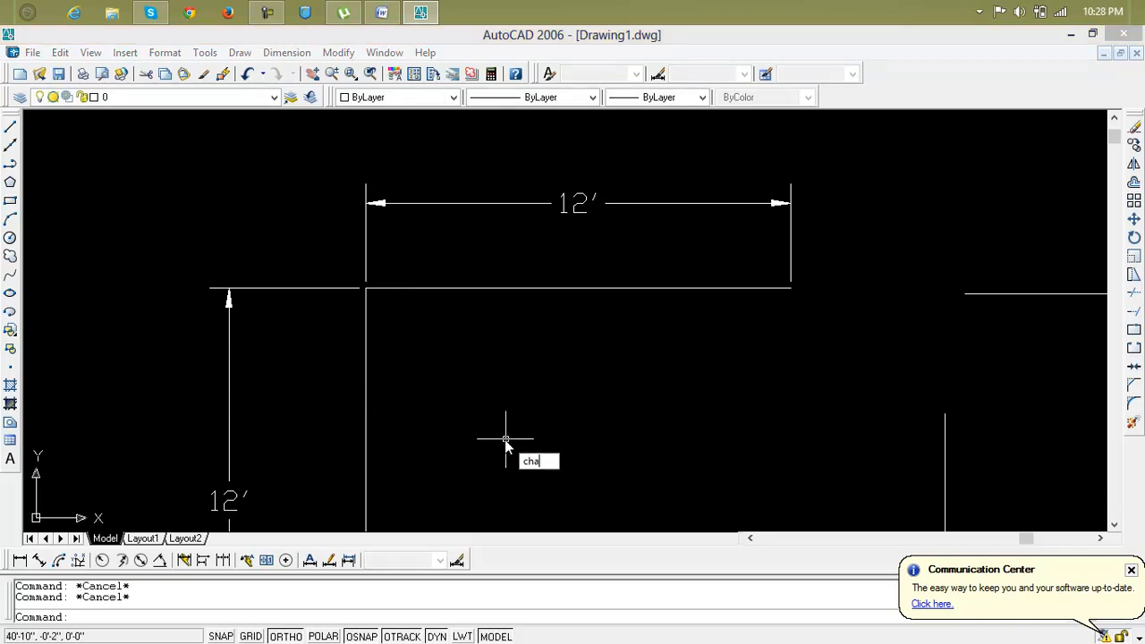
pyautogui.press('Return')
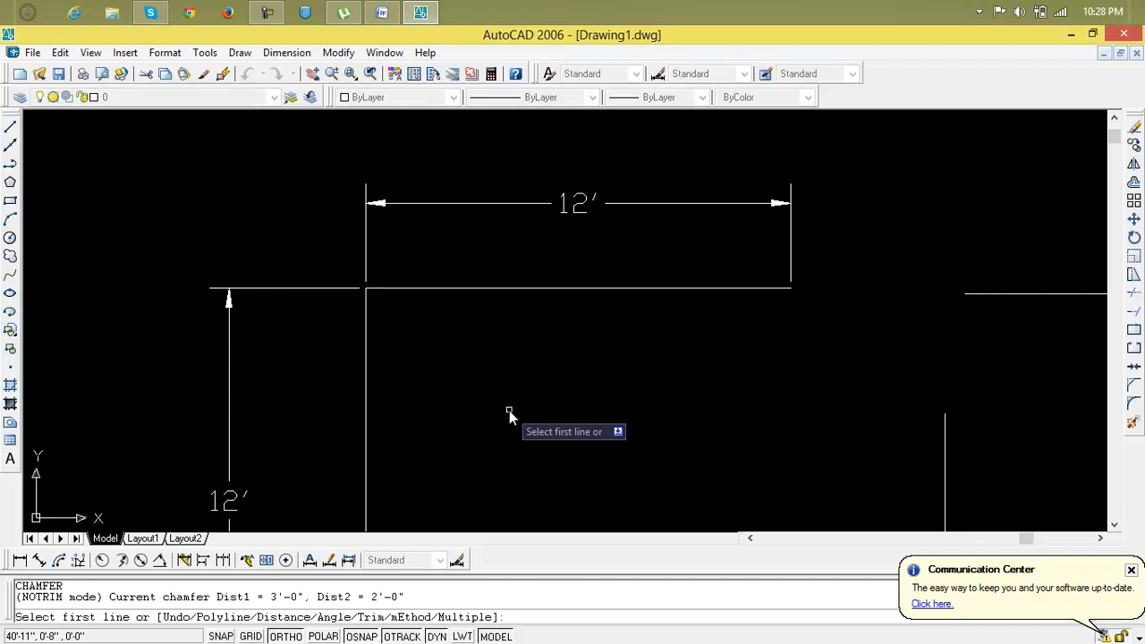
pyautogui.write("5'")
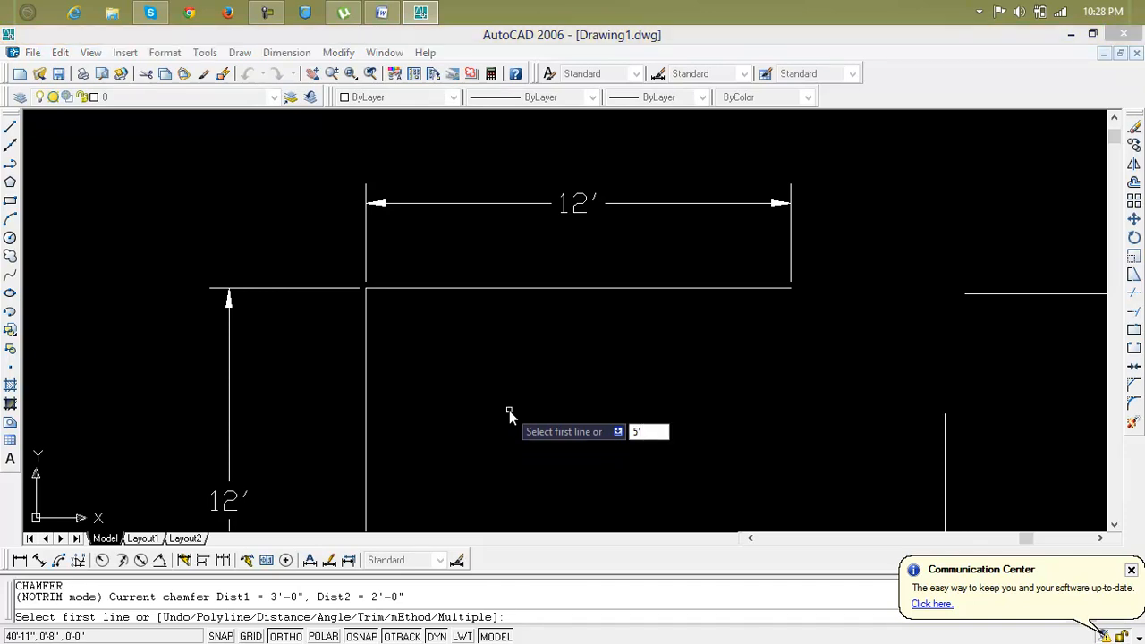
pyautogui.press('BackSpace')
pyautogui.press('BackSpace')
pyautogui.write('d')
pyautogui.press('Return')
pyautogui.write('5')
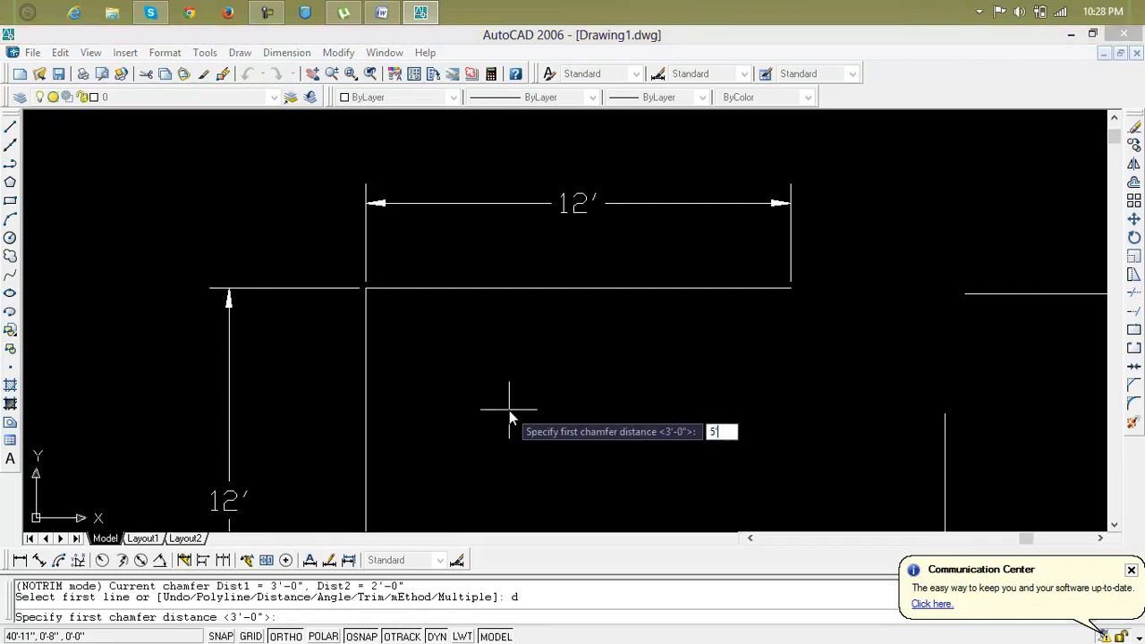
pyautogui.write("'")
pyautogui.press('Return')
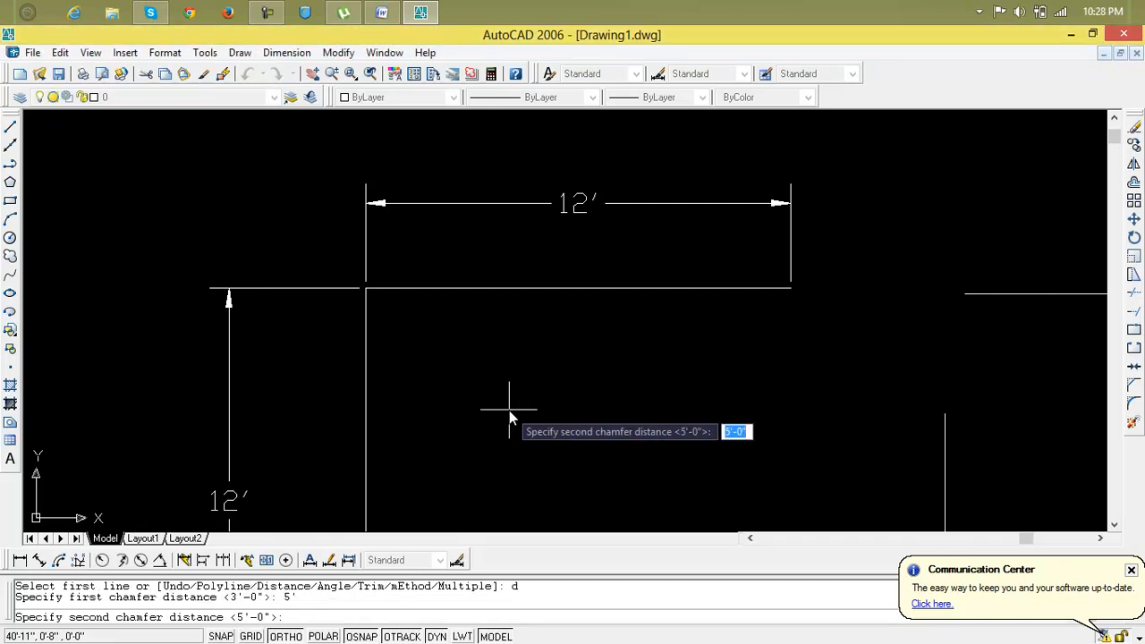
pyautogui.write("3'")
pyautogui.press('Return')
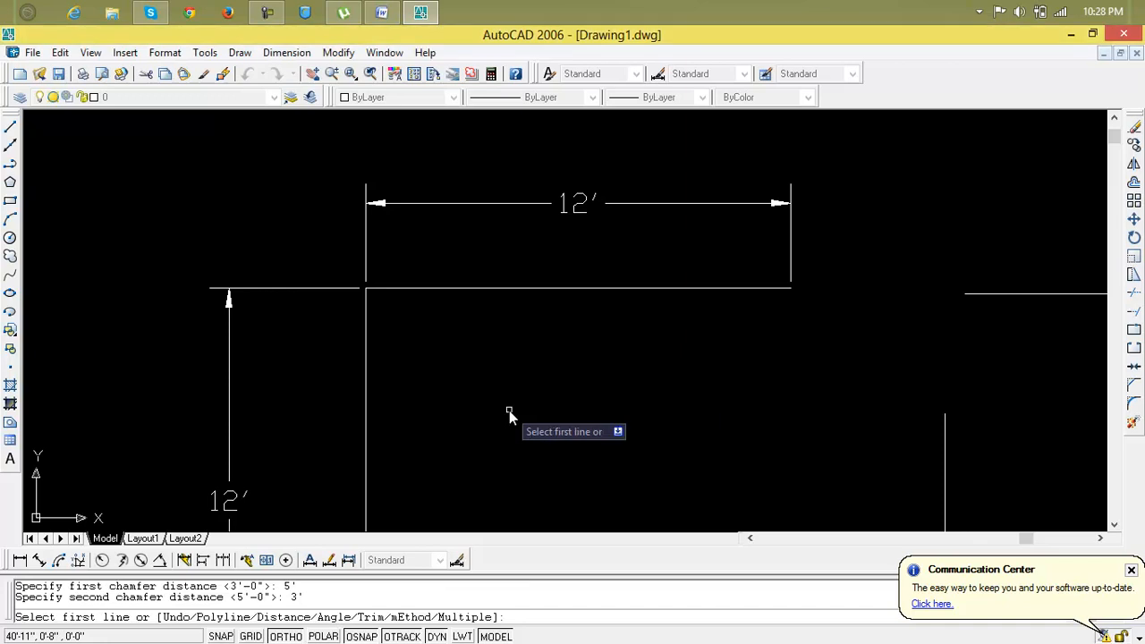
pyautogui.click(498, 288)
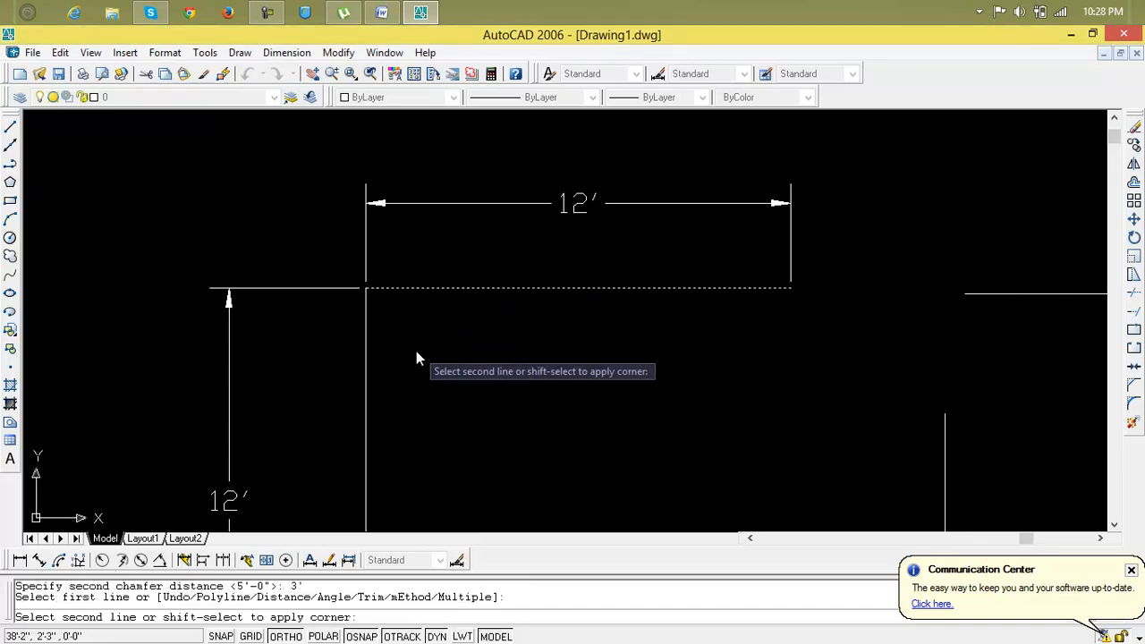
pyautogui.click(368, 400)
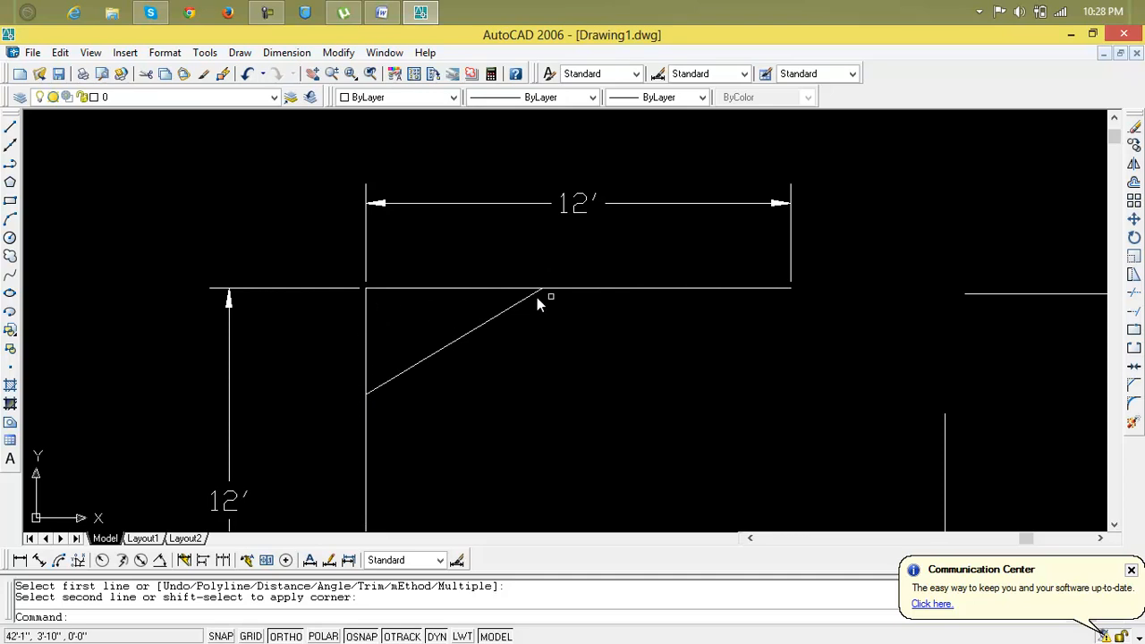
# Step: Switch the Chamfer command to Trim mode and chamfer the two separate lines, picking the vertical line and then the horizontal line
pyautogui.scroll(-3, 618, 430)
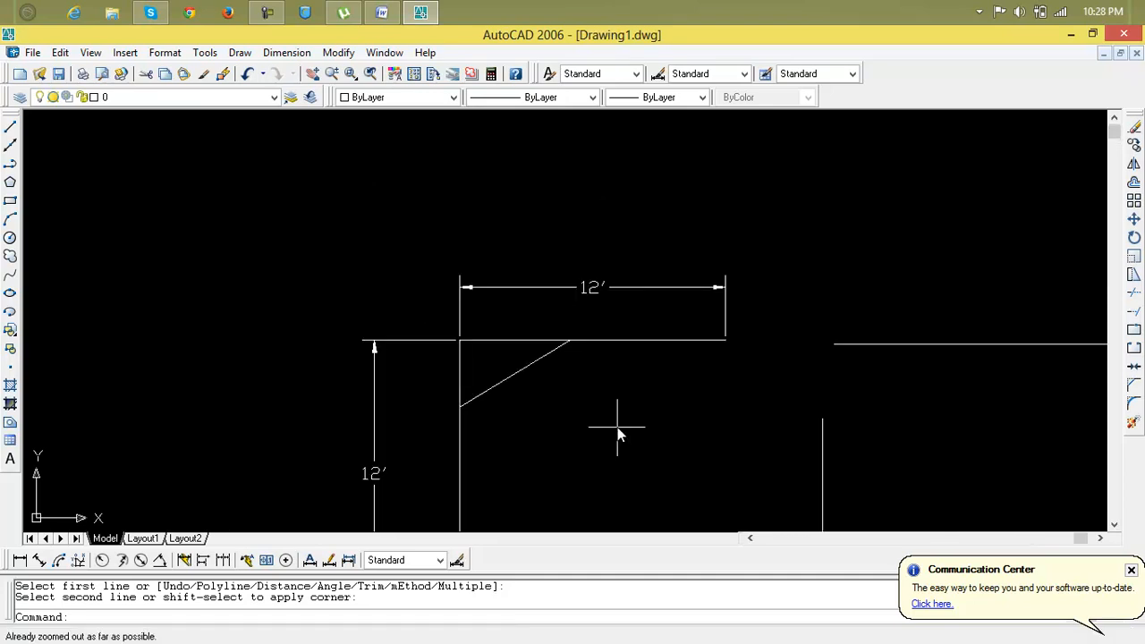
pyautogui.moveTo(617, 430); pyautogui.dragTo(507, 334, button='middle')
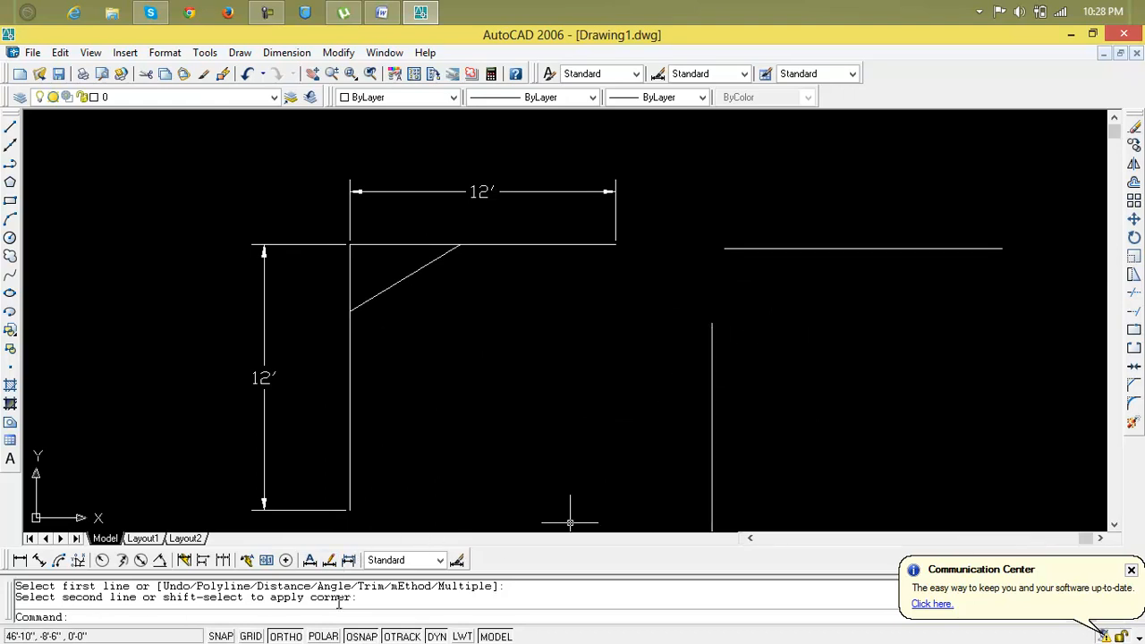
pyautogui.press('Escape')
pyautogui.press('Escape')
pyautogui.write('cha')
pyautogui.press('Return')
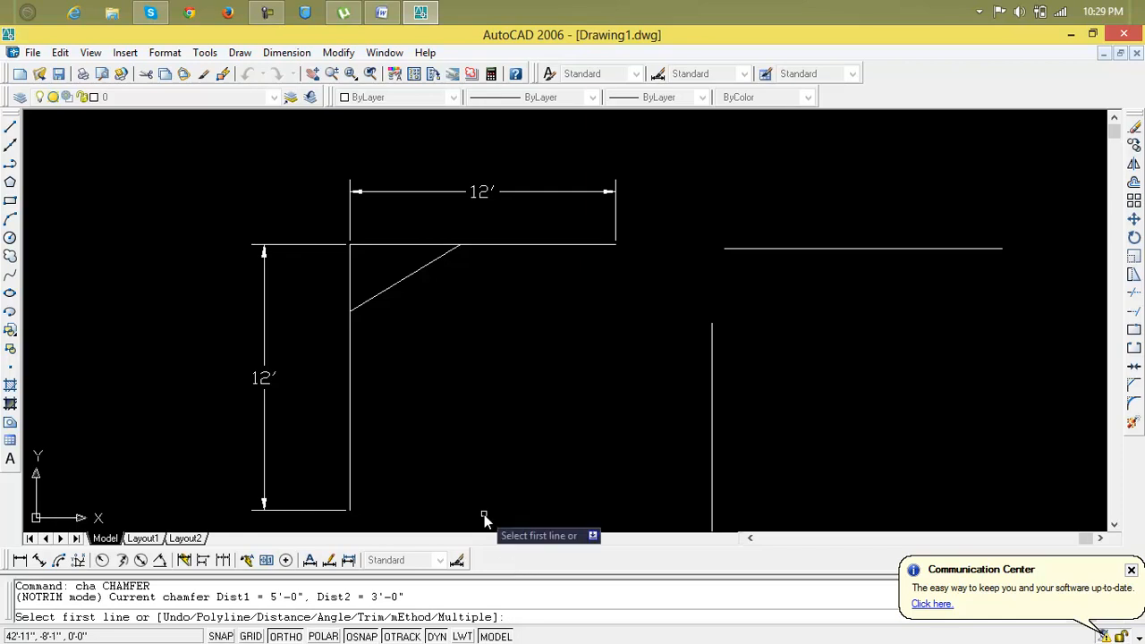
pyautogui.write('t')
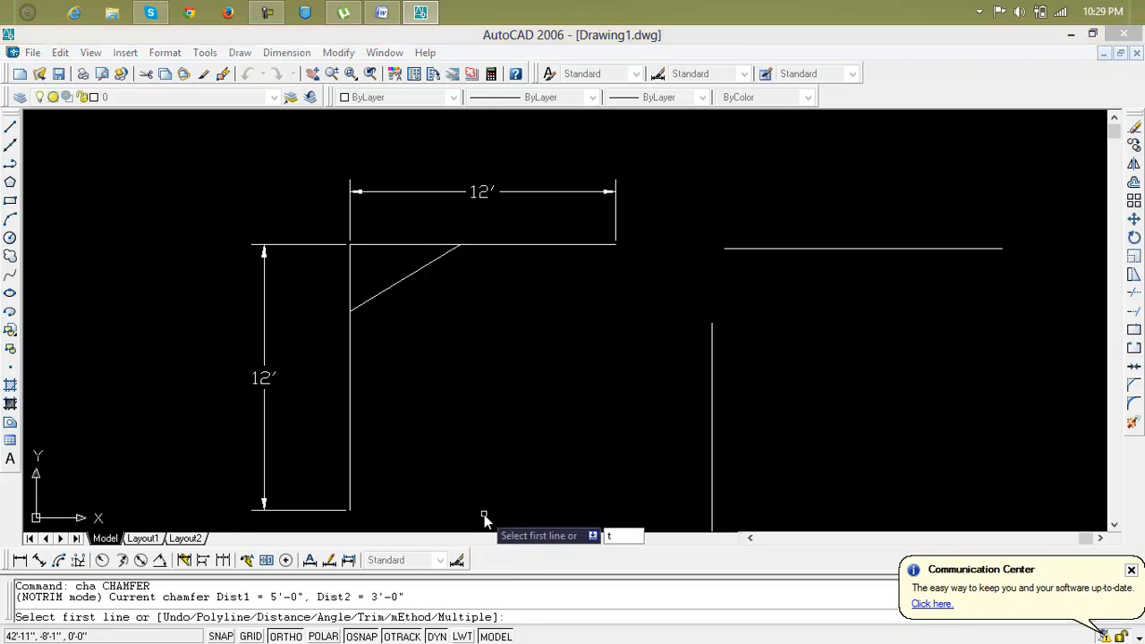
pyautogui.press('Return')
pyautogui.write('t')
pyautogui.press('Return')
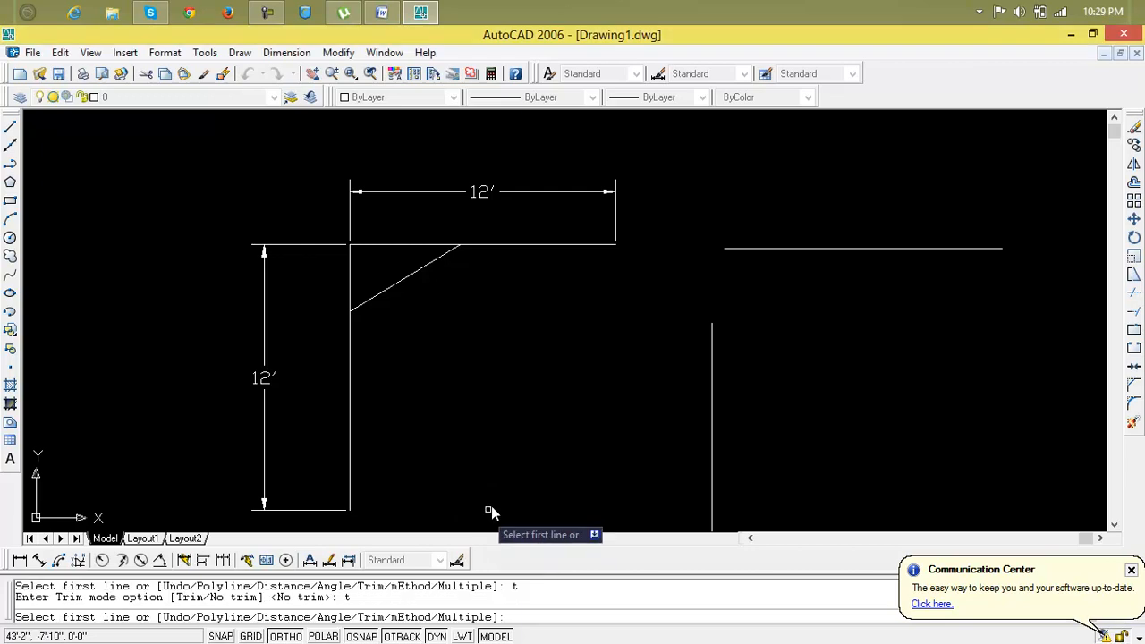
pyautogui.click(709, 389)
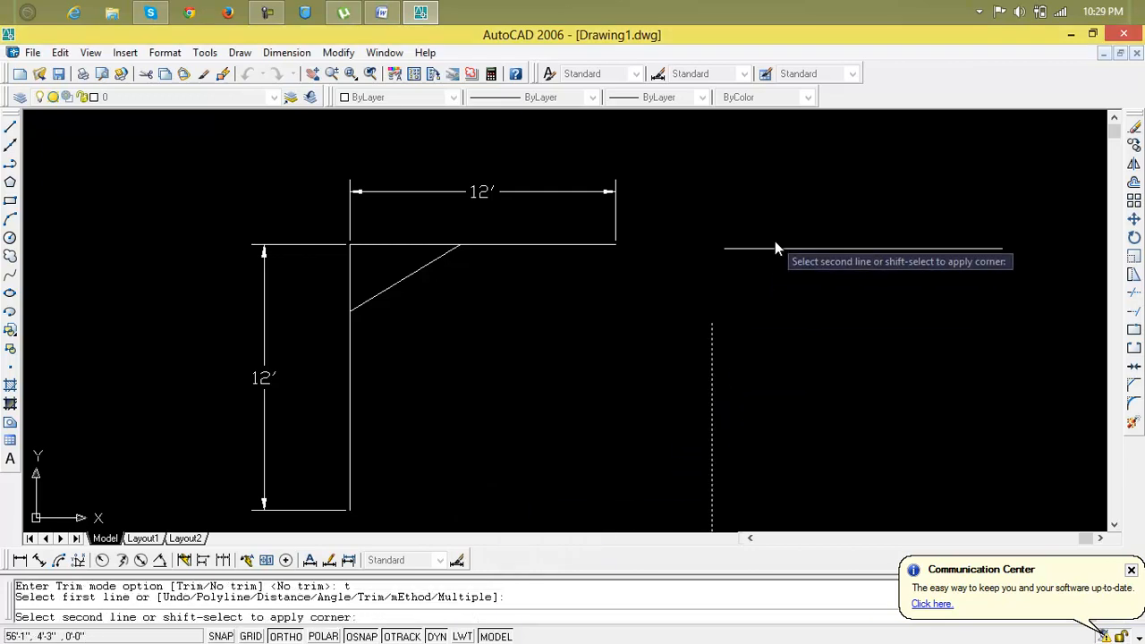
pyautogui.click(775, 244)
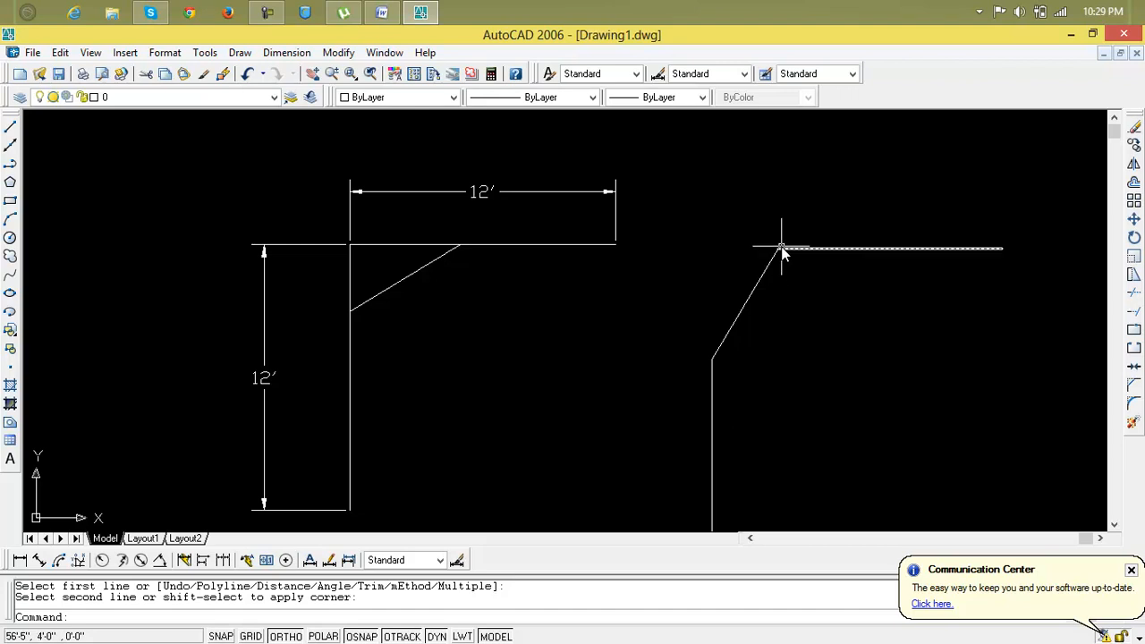
pyautogui.press('Escape')
pyautogui.press('Escape')
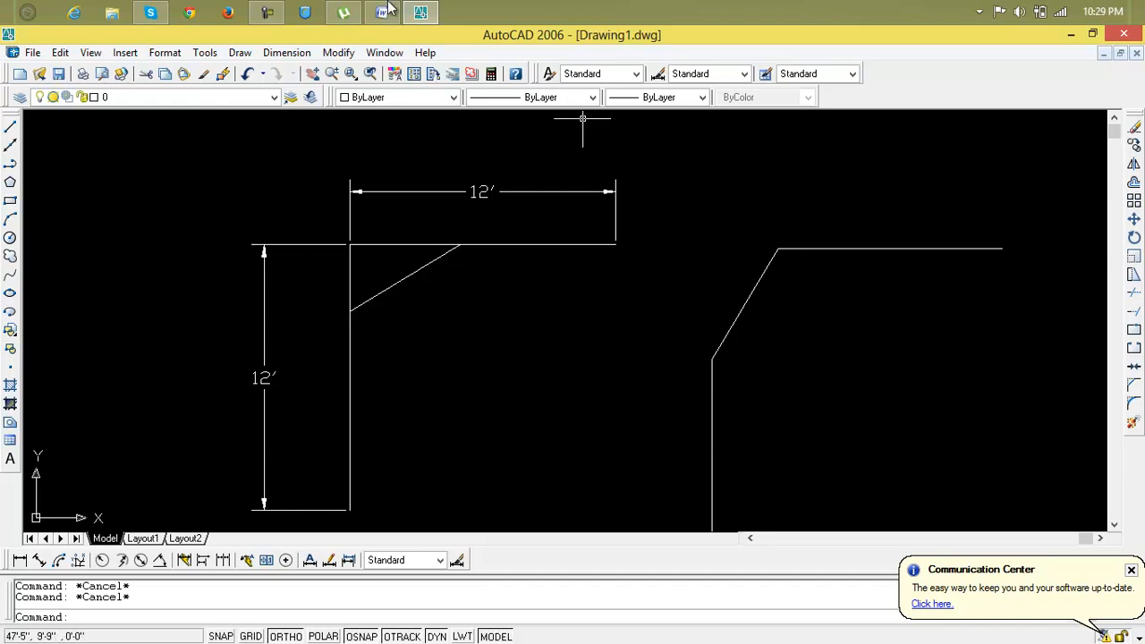
pyautogui.click(268, 12)
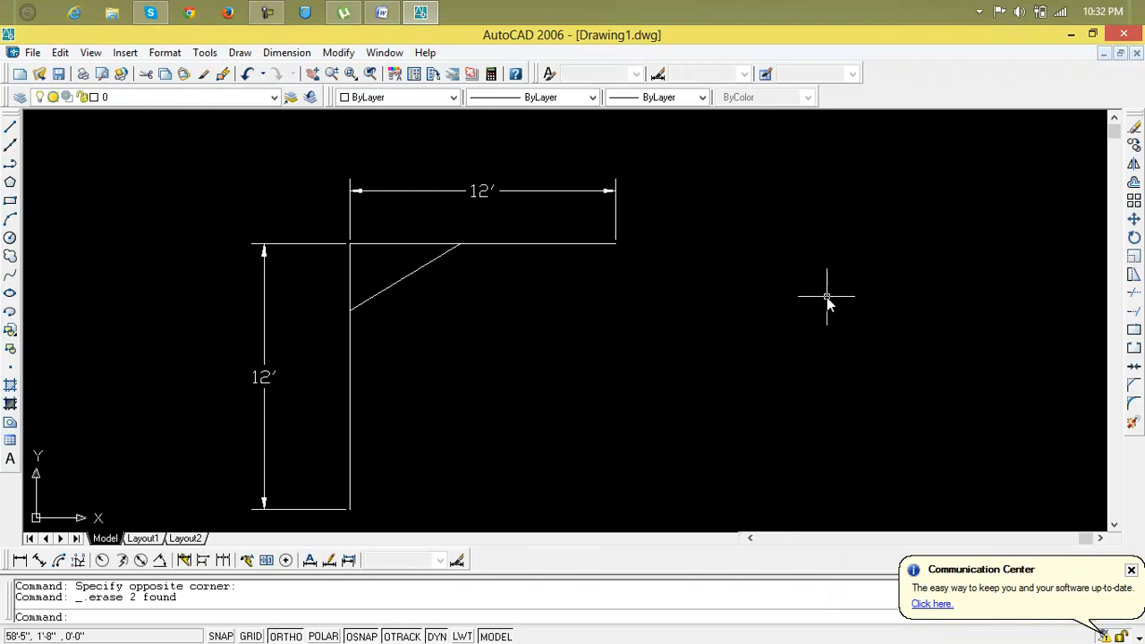
# Step: Draw a 10' vertical line downward in the empty area to the right of the dimensioned 12' lines
pyautogui.press('Escape')
pyautogui.press('Escape')
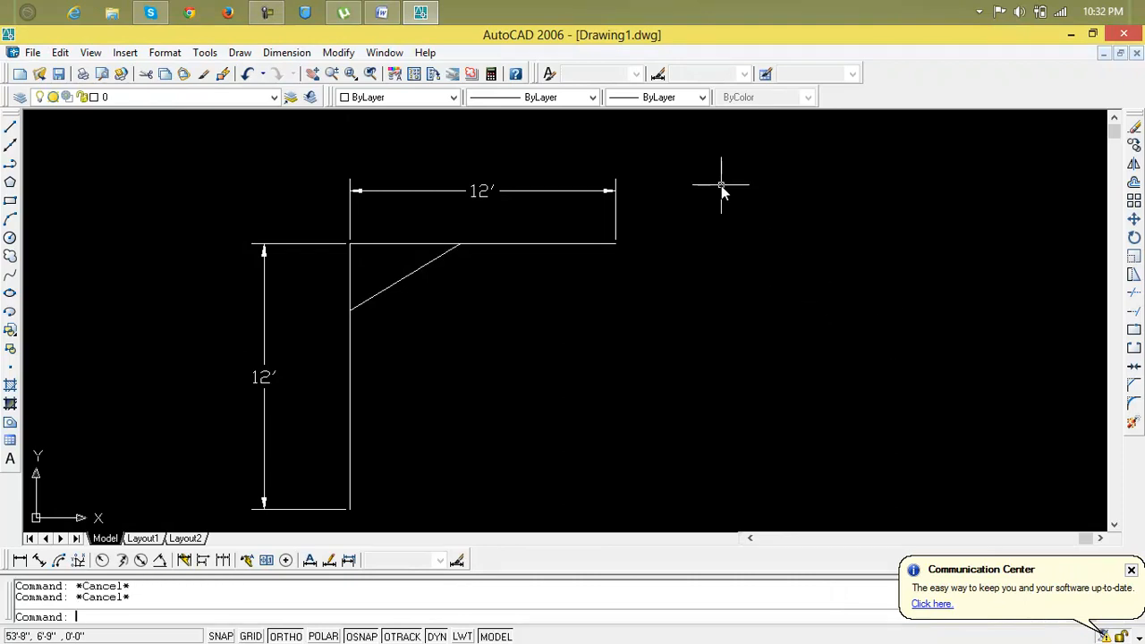
pyautogui.write('l')
pyautogui.press('Return')
pyautogui.click(728, 244)
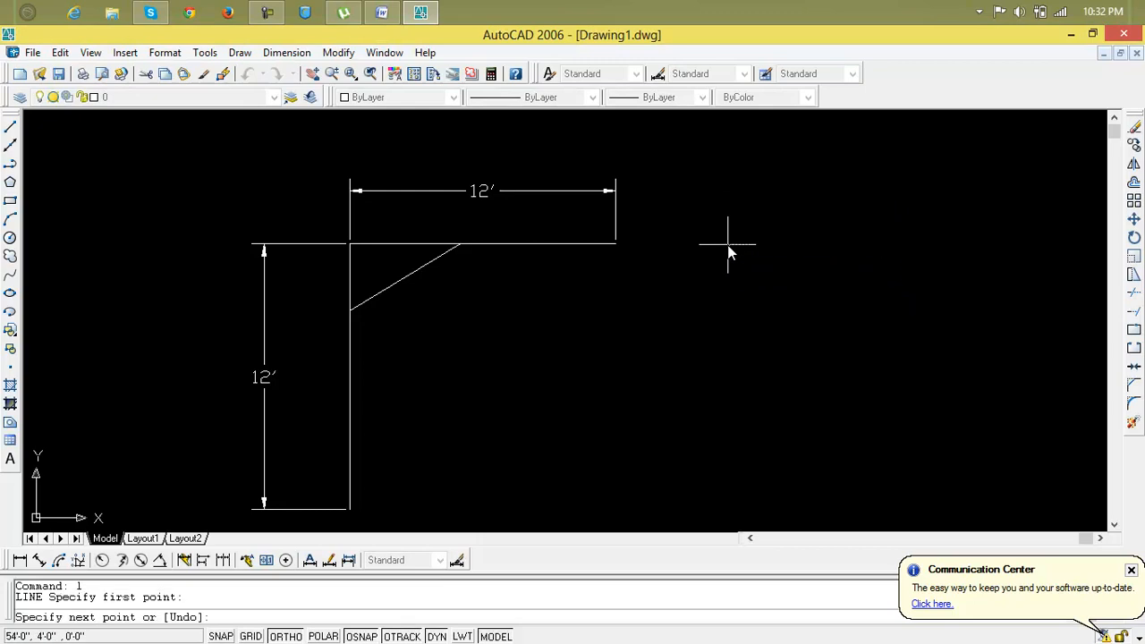
pyautogui.write("10'")
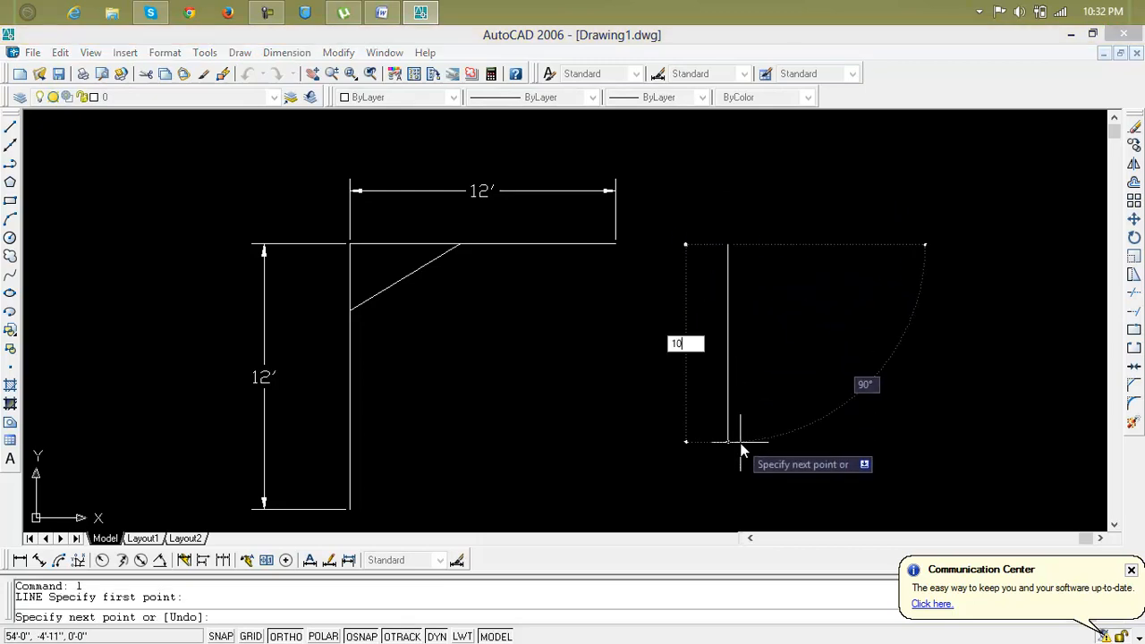
pyautogui.press('Return')
pyautogui.press('Return')
# Step: Draw a 10' horizontal line to the right from the upper end of the new vertical line
pyautogui.write('l')
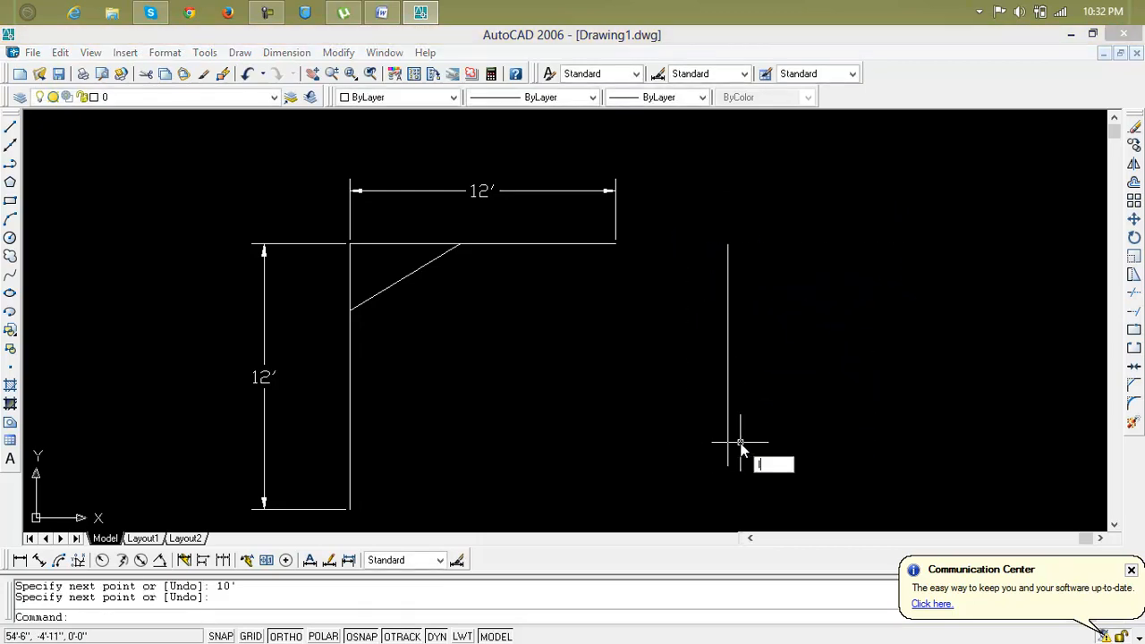
pyautogui.press('Return')
pyautogui.click(728, 240)
pyautogui.write("10'")
pyautogui.press('Return')
pyautogui.press('Escape')
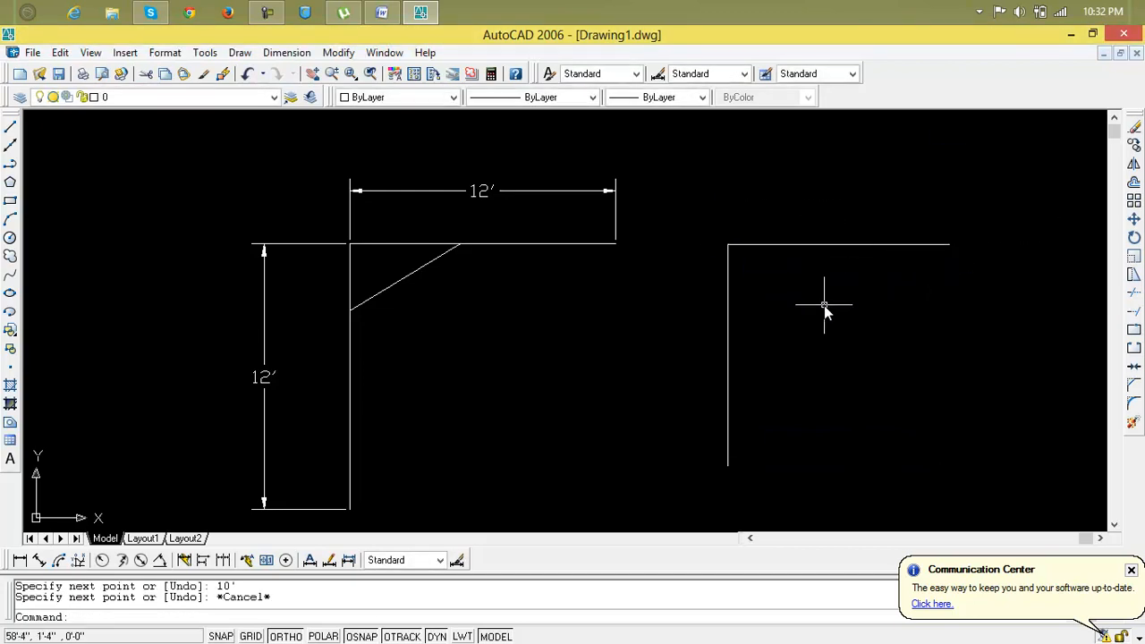
# Step: Chamfer the new 10' corner with a first distance of 5' and a second of 3', picking the horizontal line first
pyautogui.moveTo(824, 305)
pyautogui.mouseDown(button='middle')
pyautogui.moveTo(772, 289)
pyautogui.moveTo(795, 268)
pyautogui.mouseUp(button='middle')
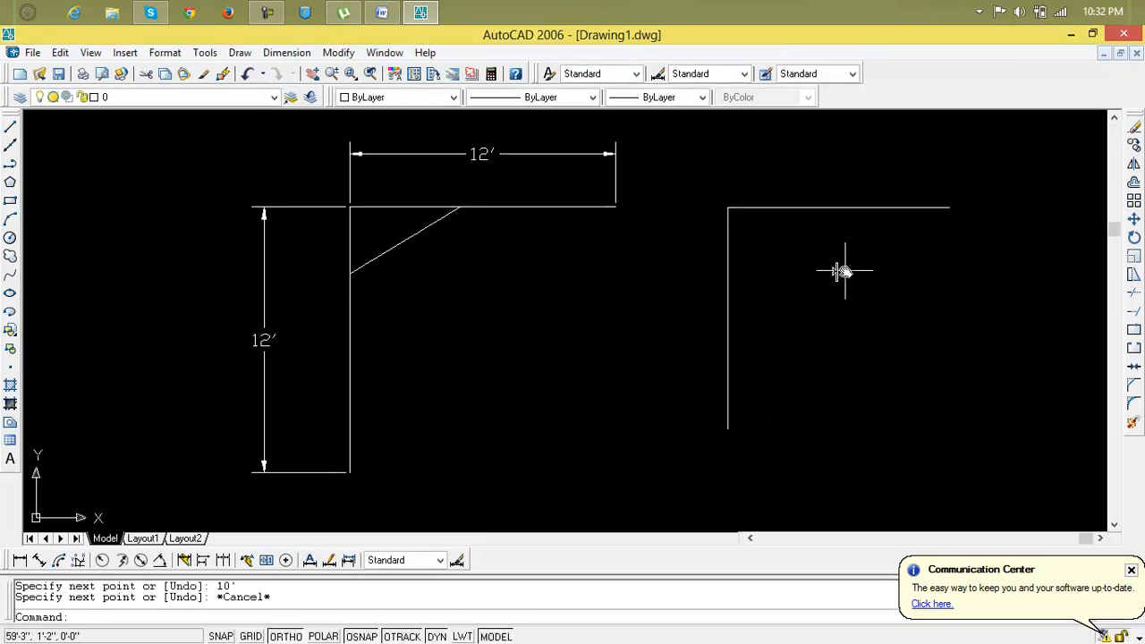
pyautogui.press('Escape')
pyautogui.press('Escape')
pyautogui.write('c')
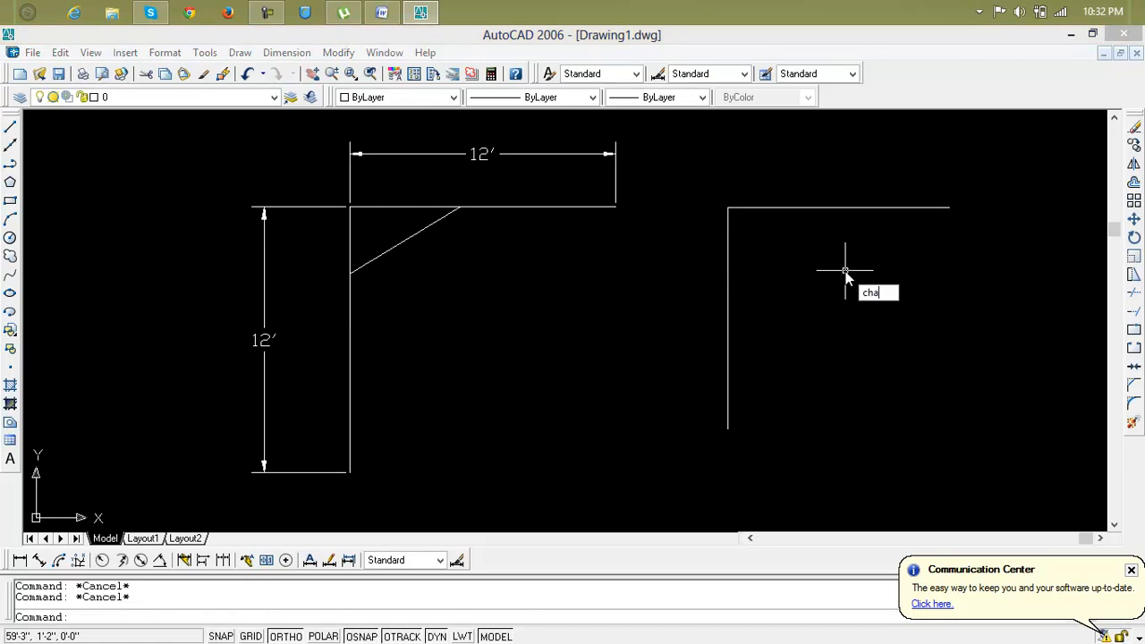
pyautogui.write('ha')
pyautogui.press('Return')
pyautogui.write('d')
pyautogui.press('Return')
pyautogui.write('5')
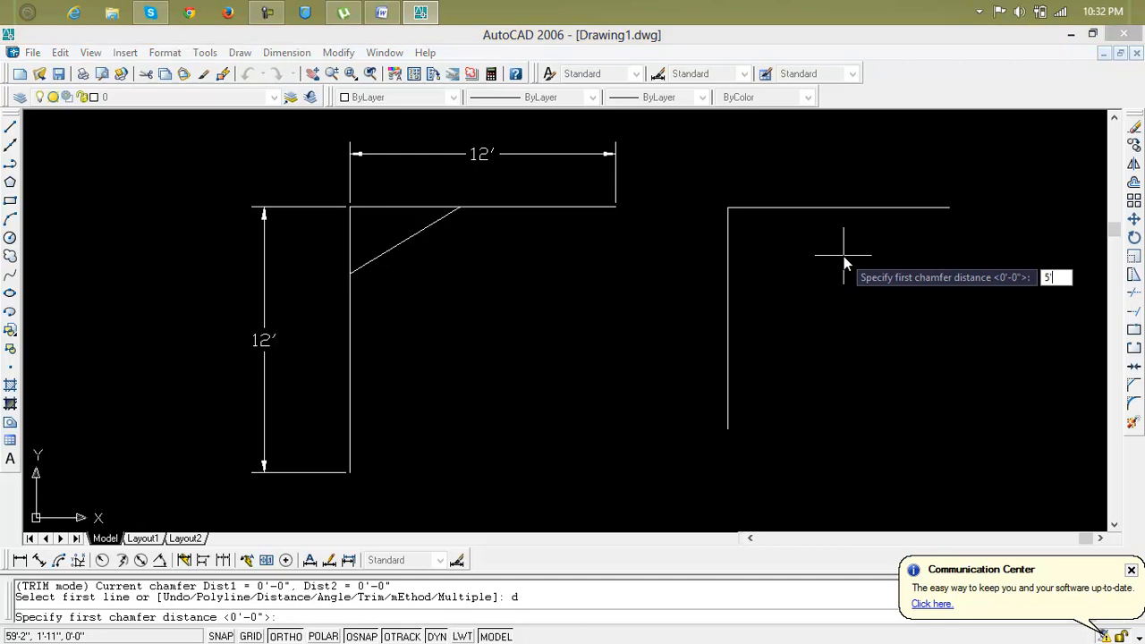
pyautogui.write("'")
pyautogui.press('Return')
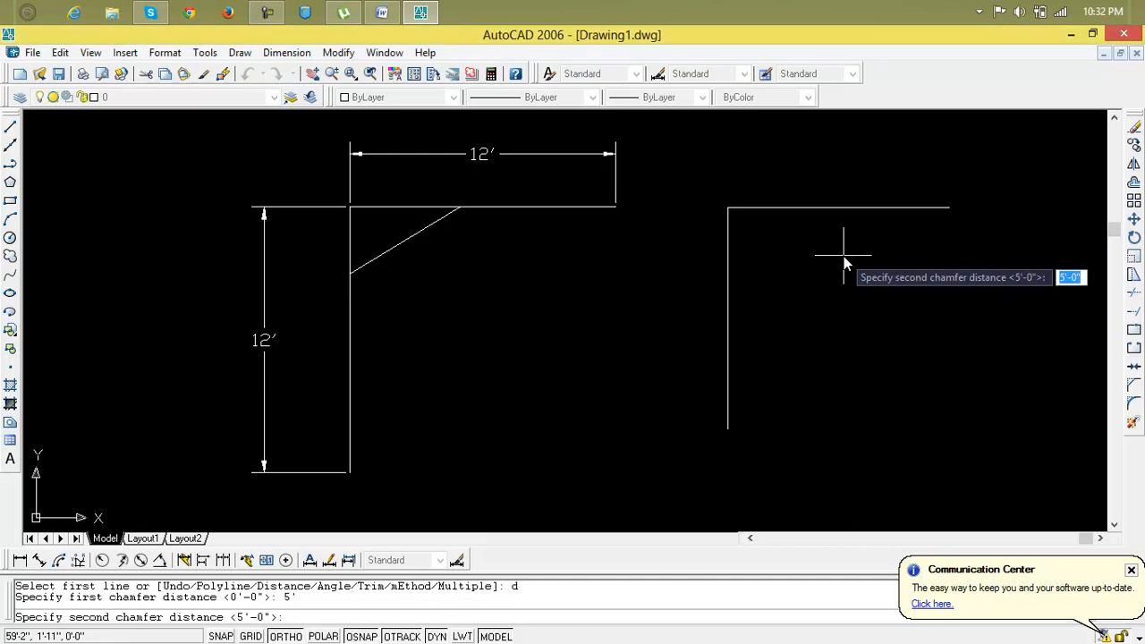
pyautogui.write("3'")
pyautogui.press('Return')
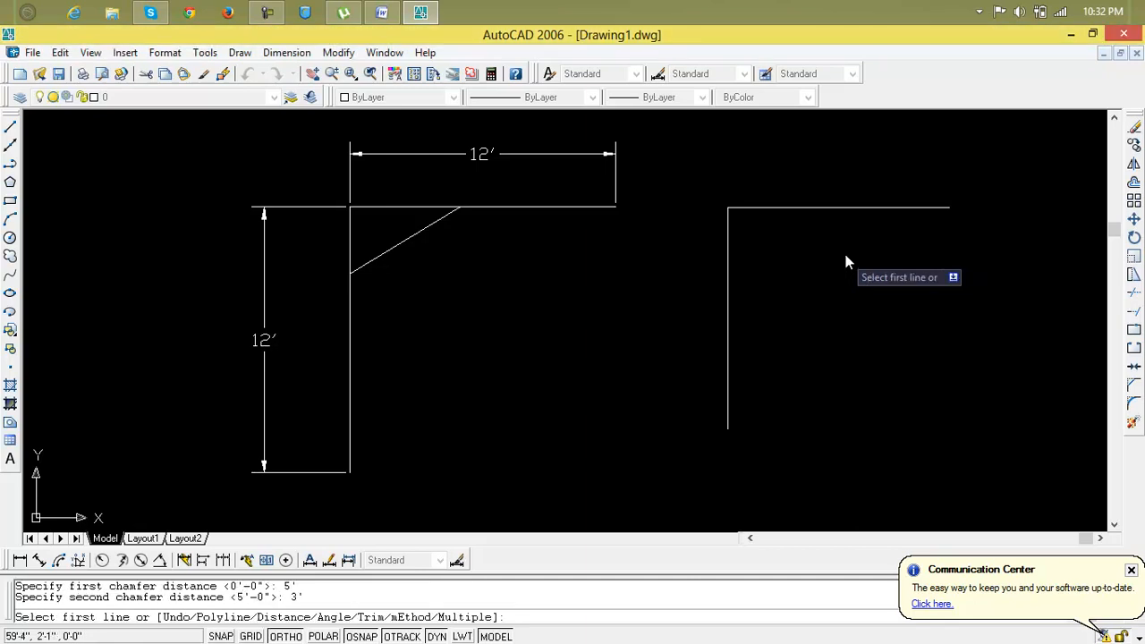
pyautogui.click(834, 210)
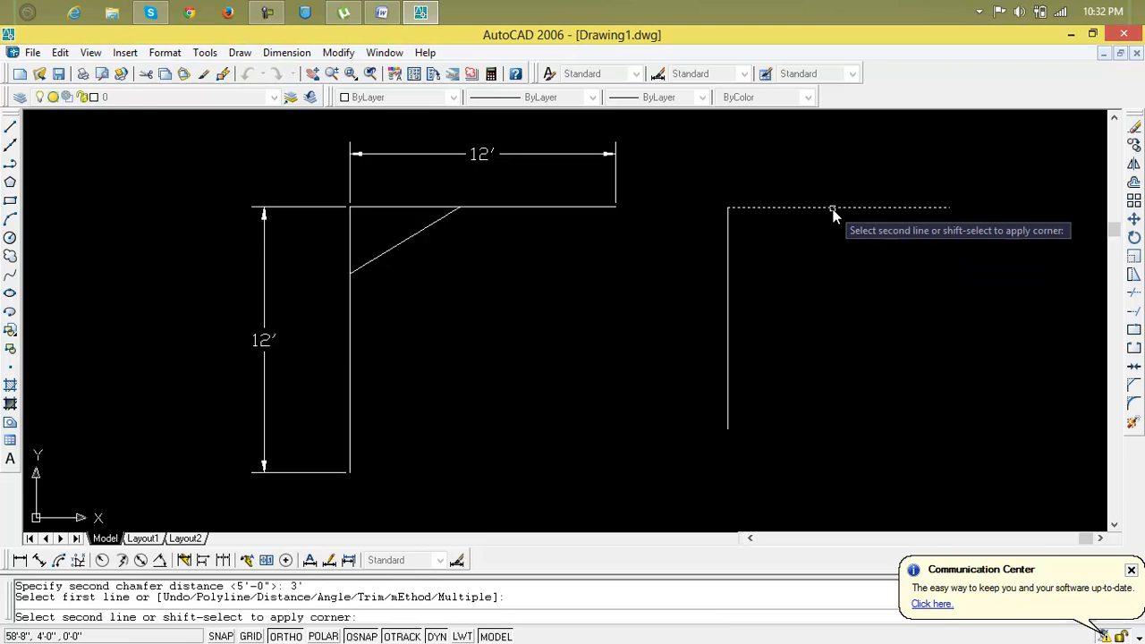
pyautogui.click(725, 280)
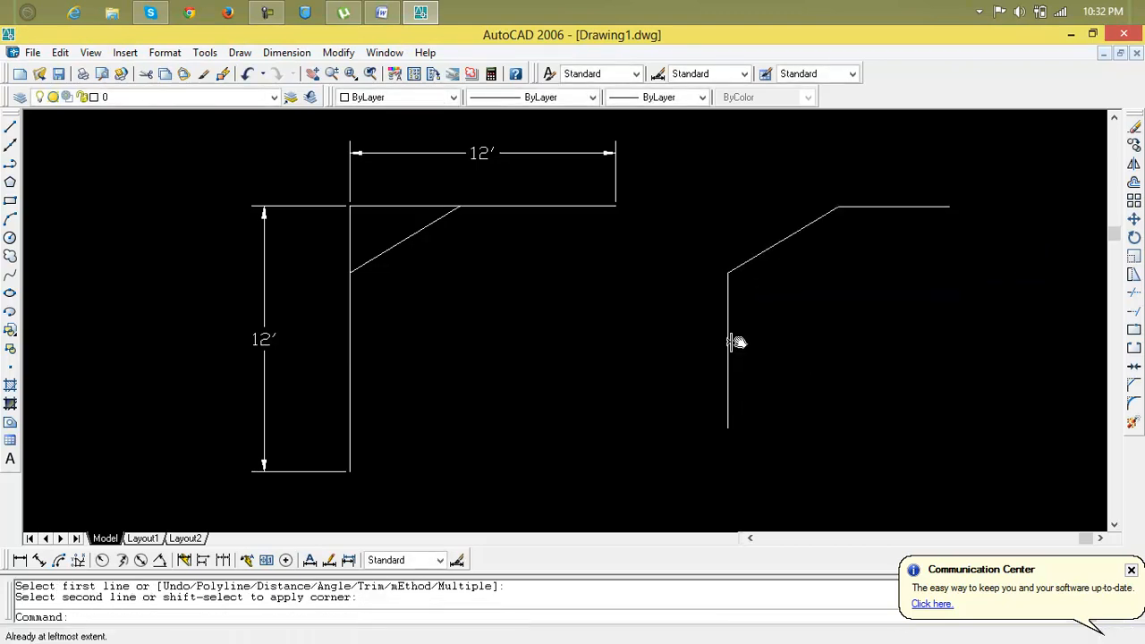
pyautogui.press('Escape')
pyautogui.press('Escape')
# Step: Draw another 10' vertical line downward, starting inside and below the chamfered corner
pyautogui.write('l')
pyautogui.press('Return')
pyautogui.click(834, 280)
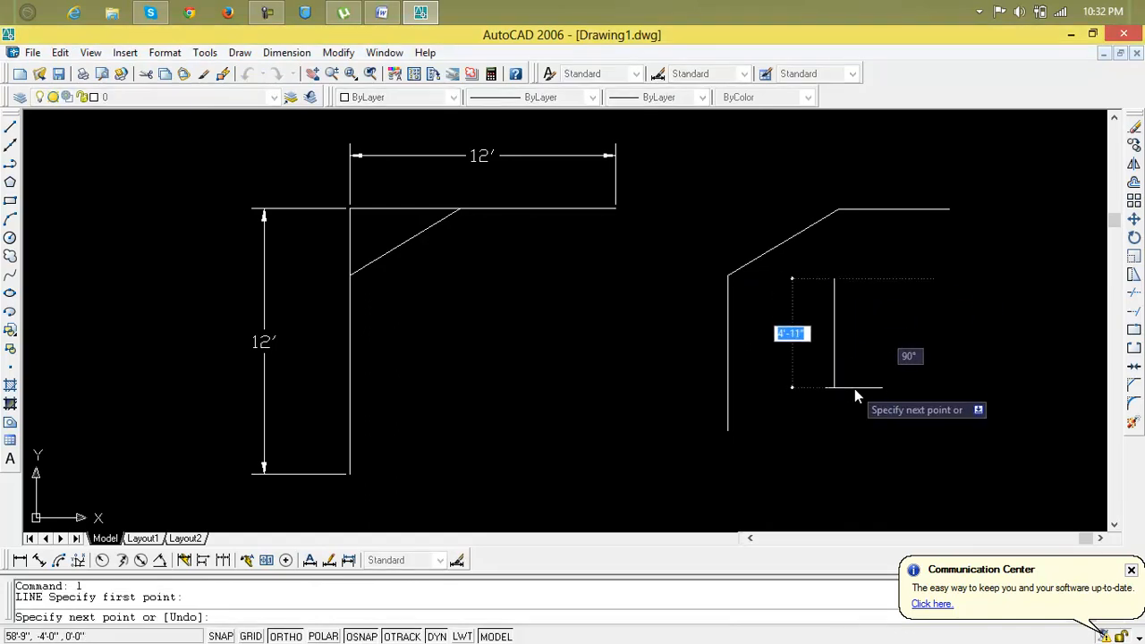
pyautogui.write("10'")
pyautogui.press('Return')
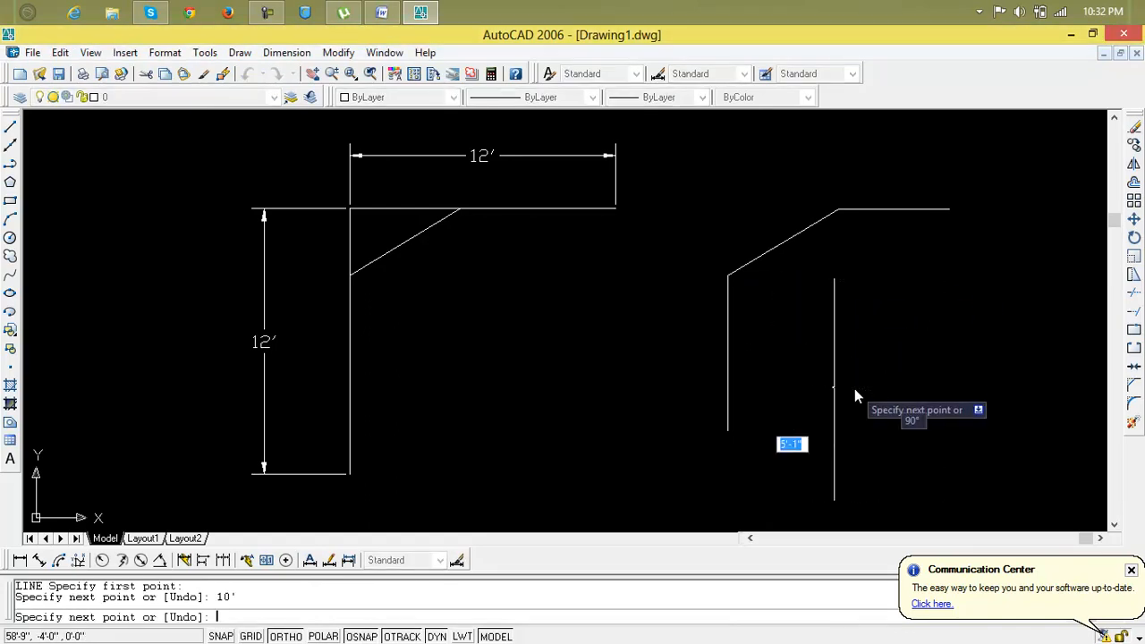
pyautogui.press('Return')
# Step: Draw a 10' horizontal line to the right from the upper end of the second vertical line
pyautogui.write('l')
pyautogui.press('Return')
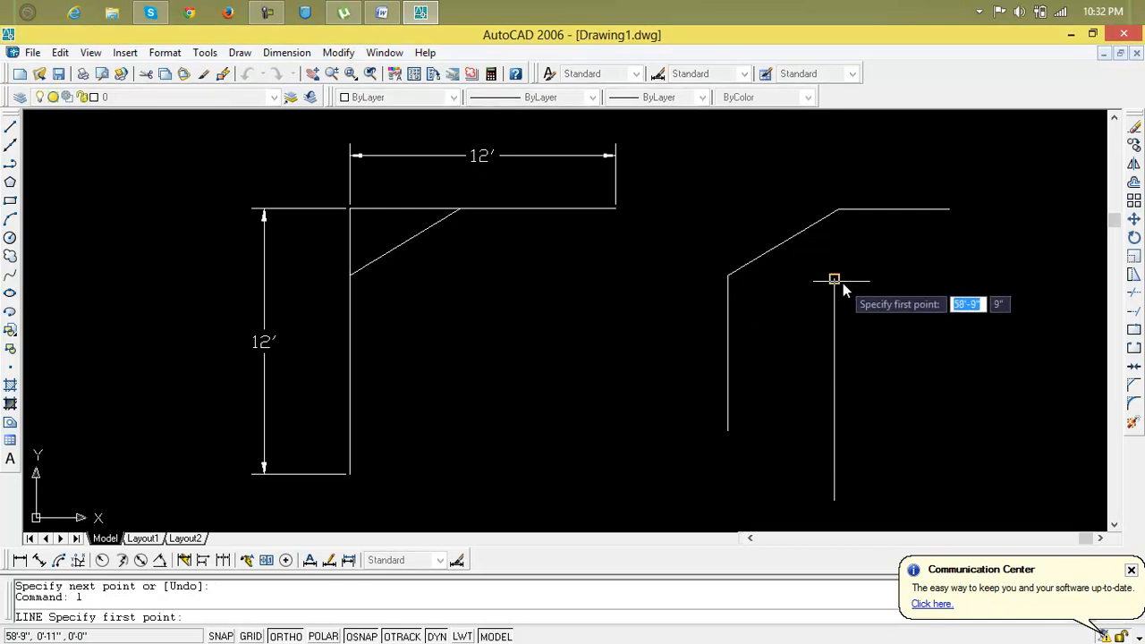
pyautogui.click(835, 279)
pyautogui.write("10'")
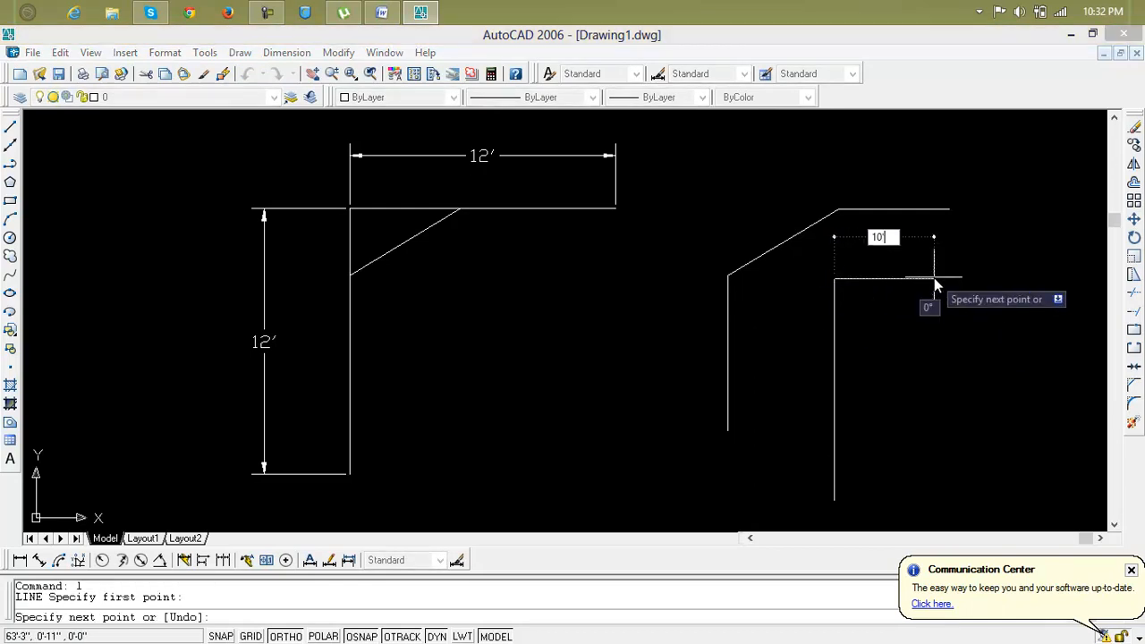
pyautogui.press('Return')
pyautogui.press('Return')
pyautogui.press('Escape')
pyautogui.press('Escape')
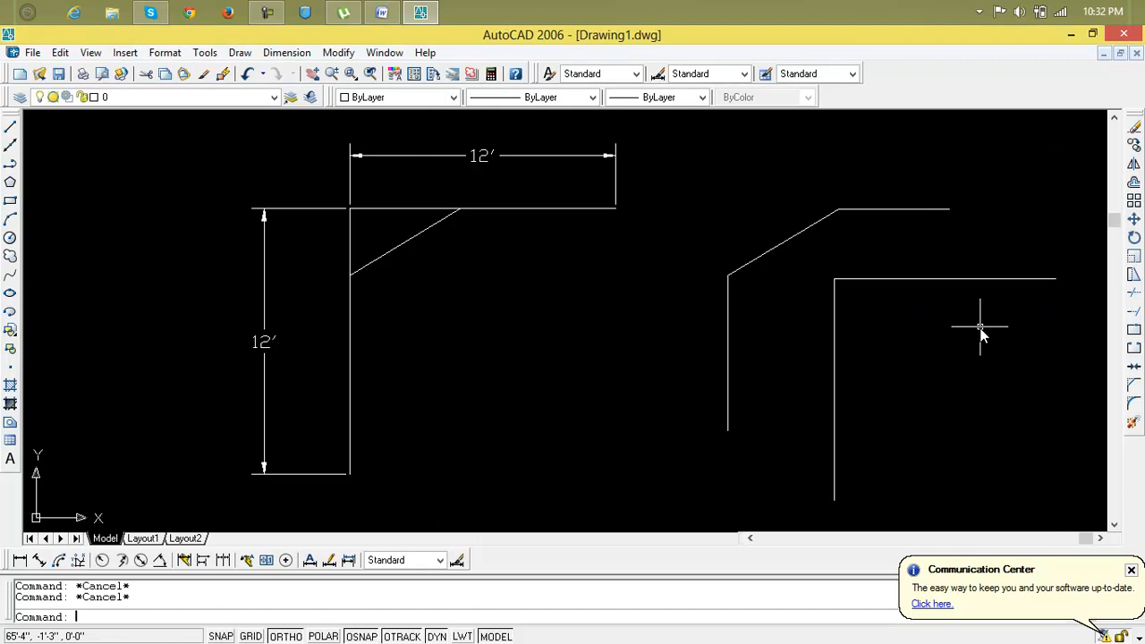
# Step: Chamfer the second 10' corner with the same distances, picking the vertical line first and then the horizontal line
pyautogui.write('cha')
pyautogui.press('Return')
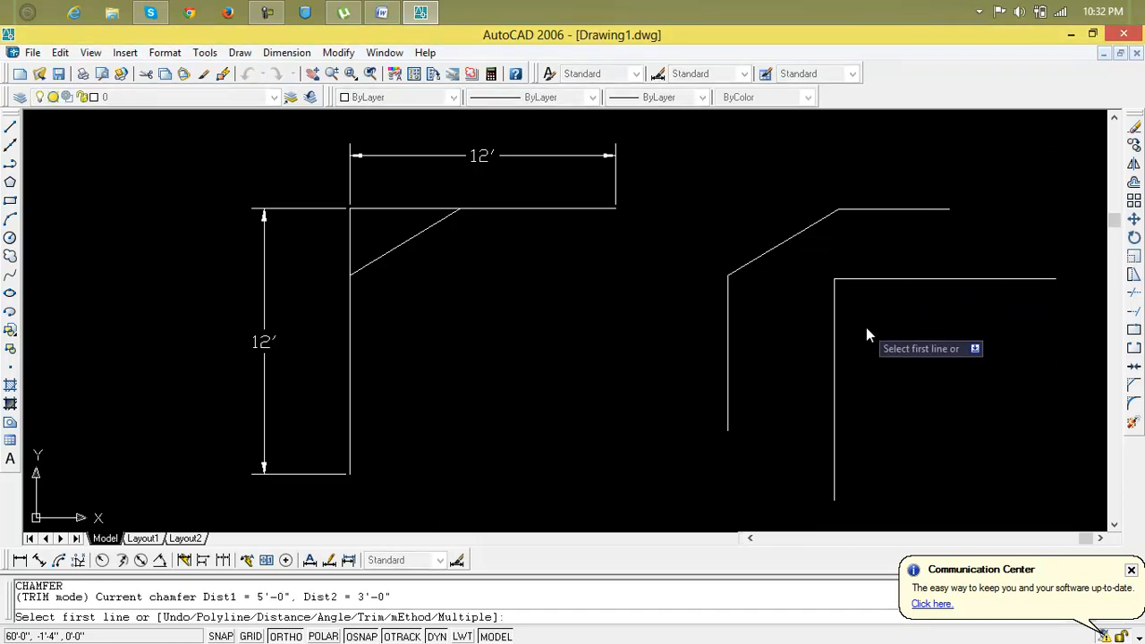
pyautogui.click(836, 358)
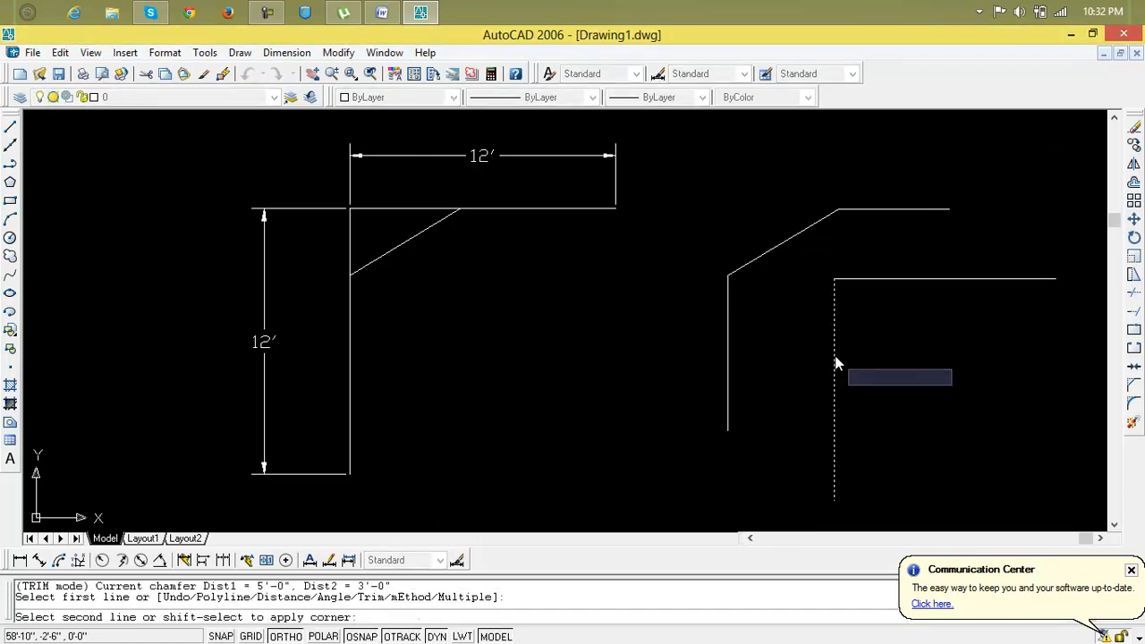
pyautogui.click(904, 279)
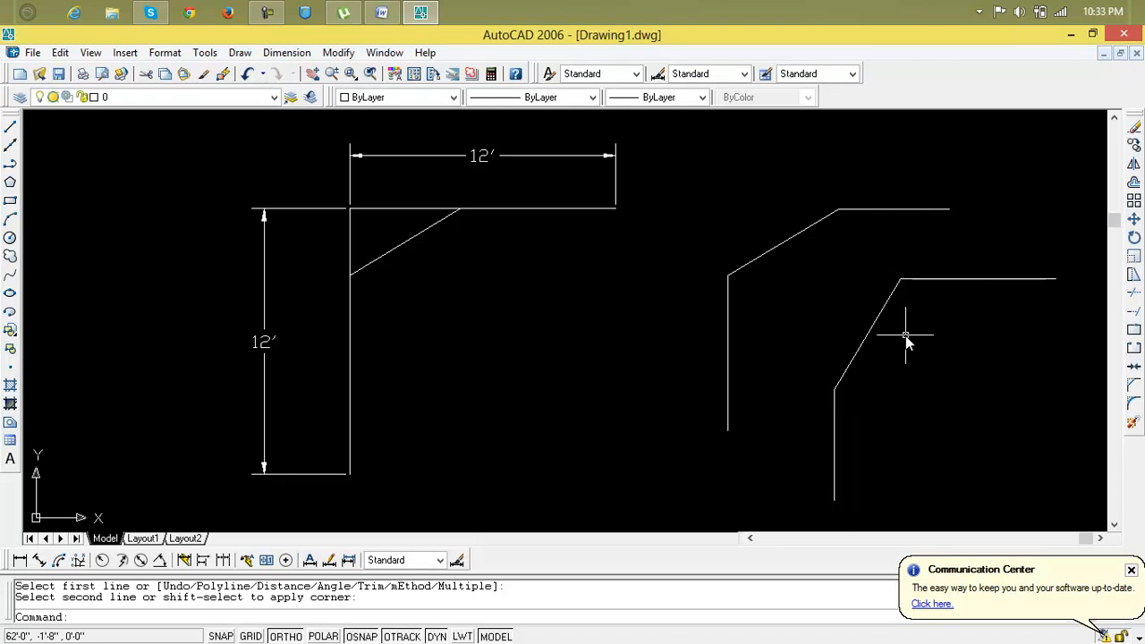
pyautogui.press('Escape')
pyautogui.press('Escape')
# Step: Undo the chamfer on the second 10' corner
pyautogui.write('ch')
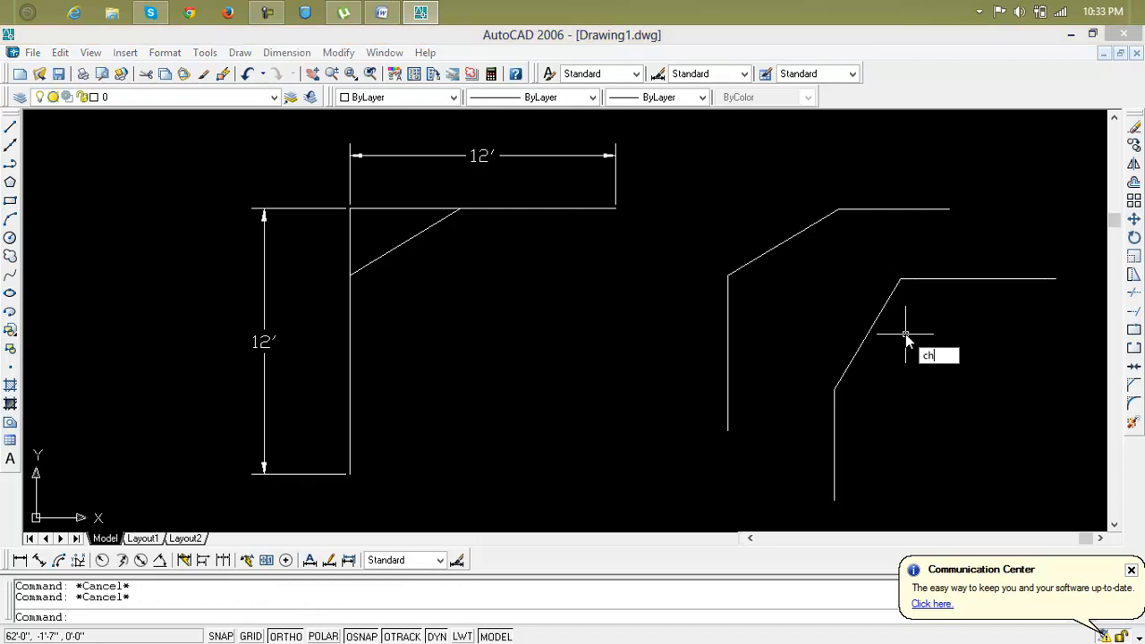
pyautogui.write('a')
pyautogui.press('Return')
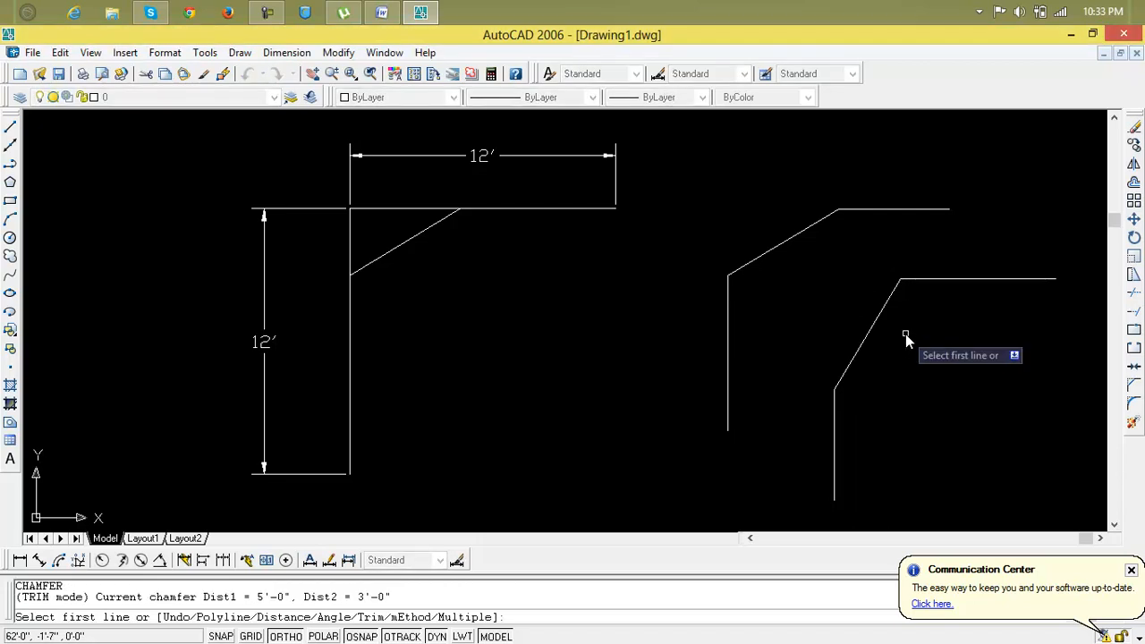
pyautogui.press('Escape')
pyautogui.press('Escape')
pyautogui.hotkey('ctrl', 'z')
pyautogui.hotkey('ctrl', 'z')
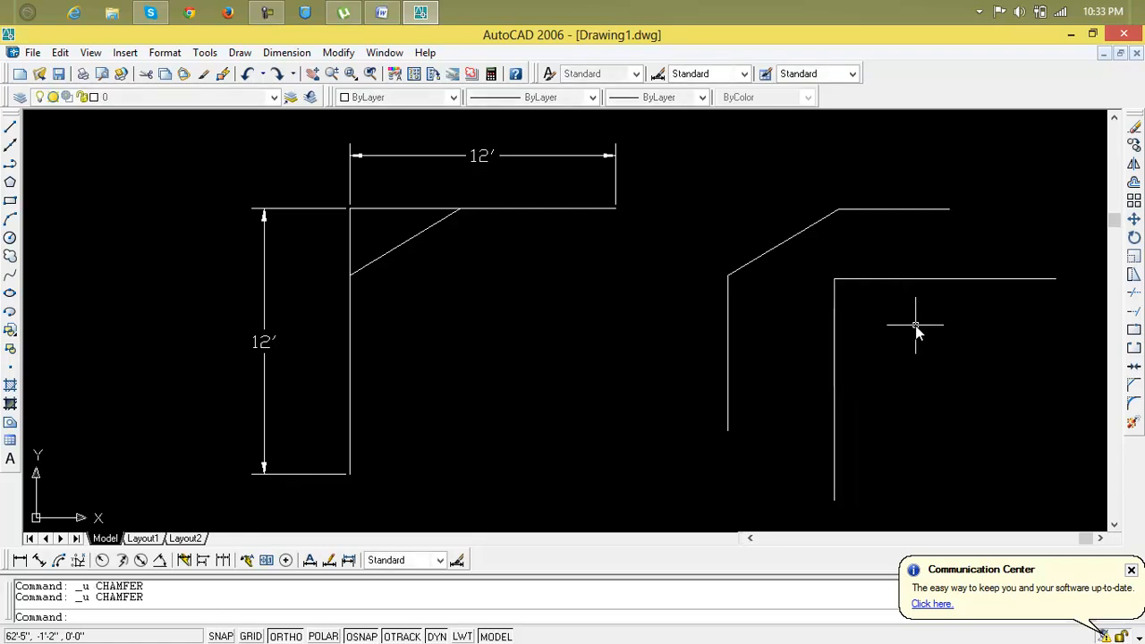
# Step: Shorten the second vertical line by stretching its upper endpoint down, leaving a gap below the horizontal line
pyautogui.click(835, 347)
pyautogui.click(834, 279)
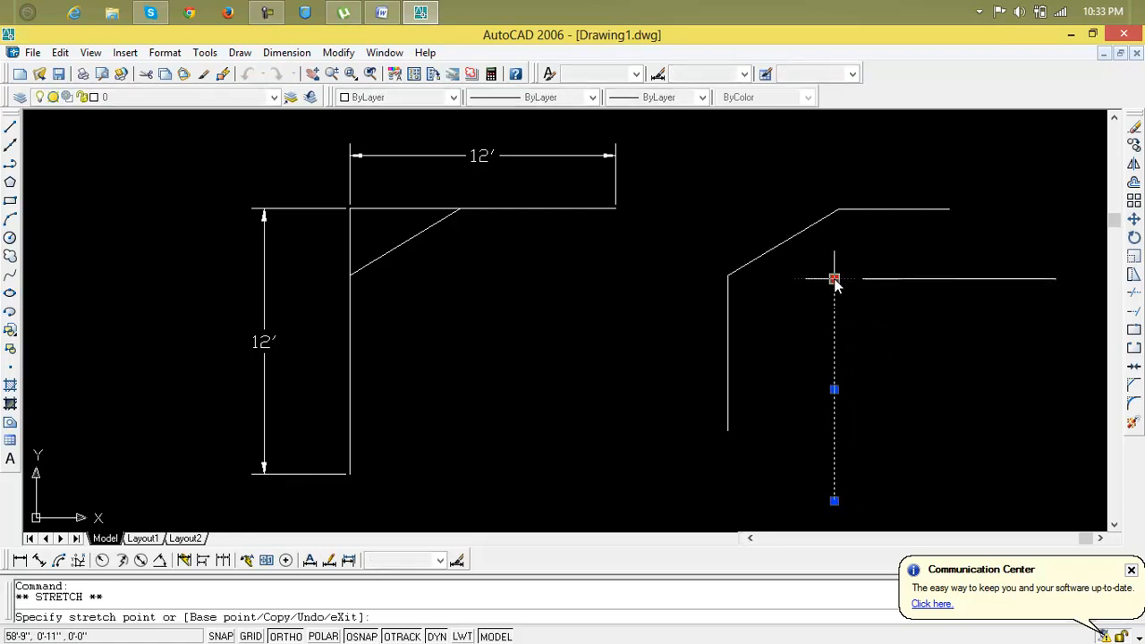
pyautogui.click(834, 322)
pyautogui.press('Escape')
pyautogui.press('Escape')
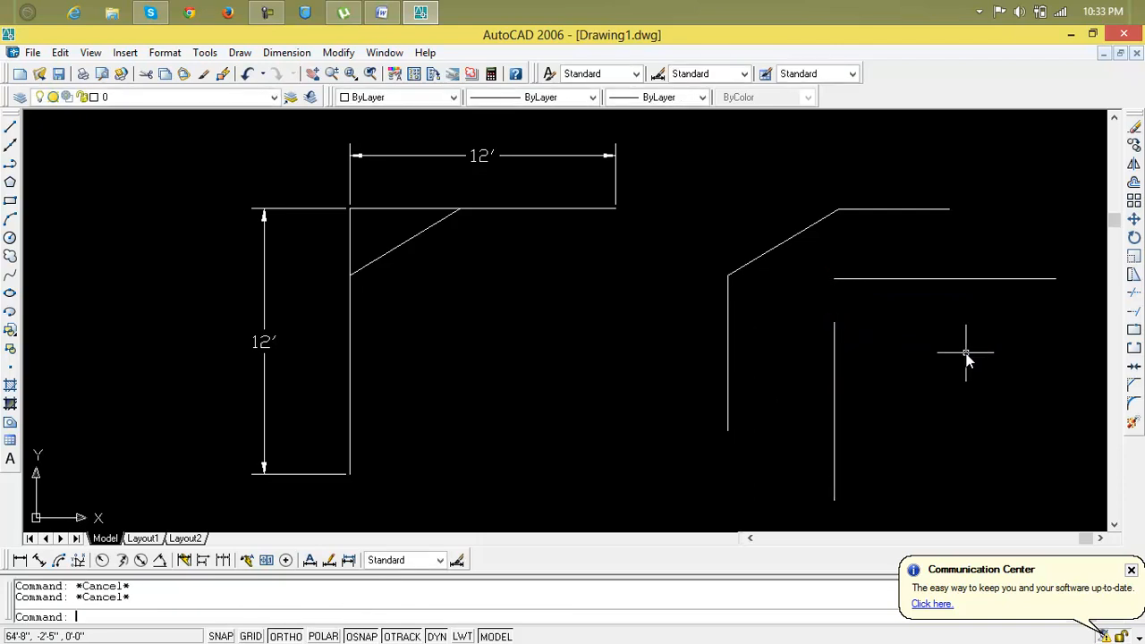
# Step: Chamfer the shortened second vertical line to the horizontal line above it with both distances set to 0'0" to close the gap
pyautogui.write('cha')
pyautogui.press('Return')
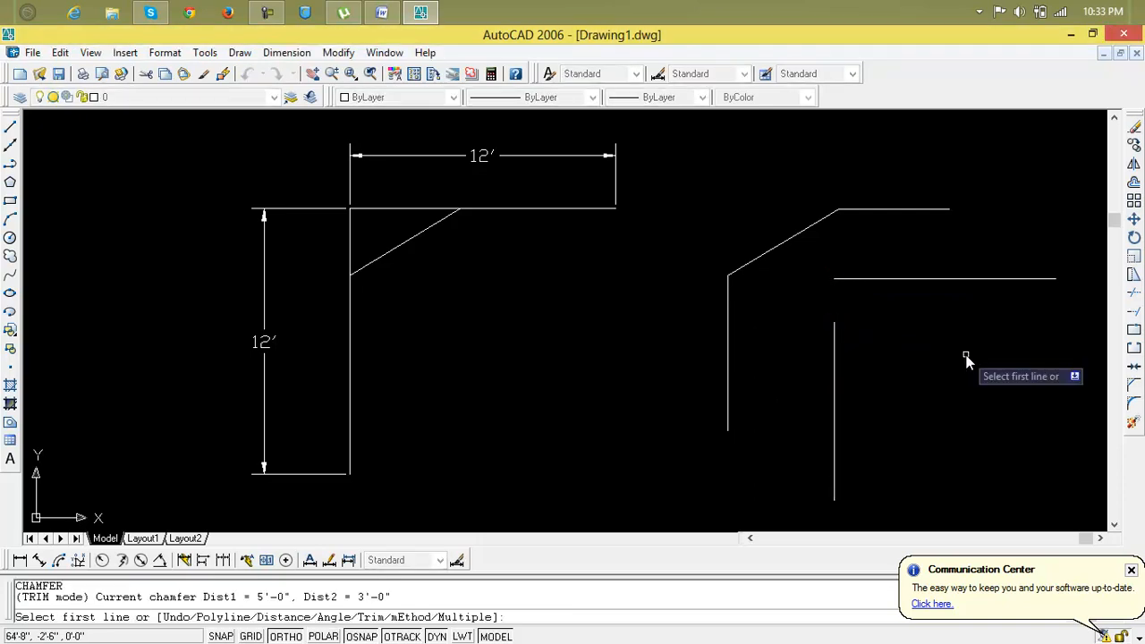
pyautogui.write('d')
pyautogui.press('Return')
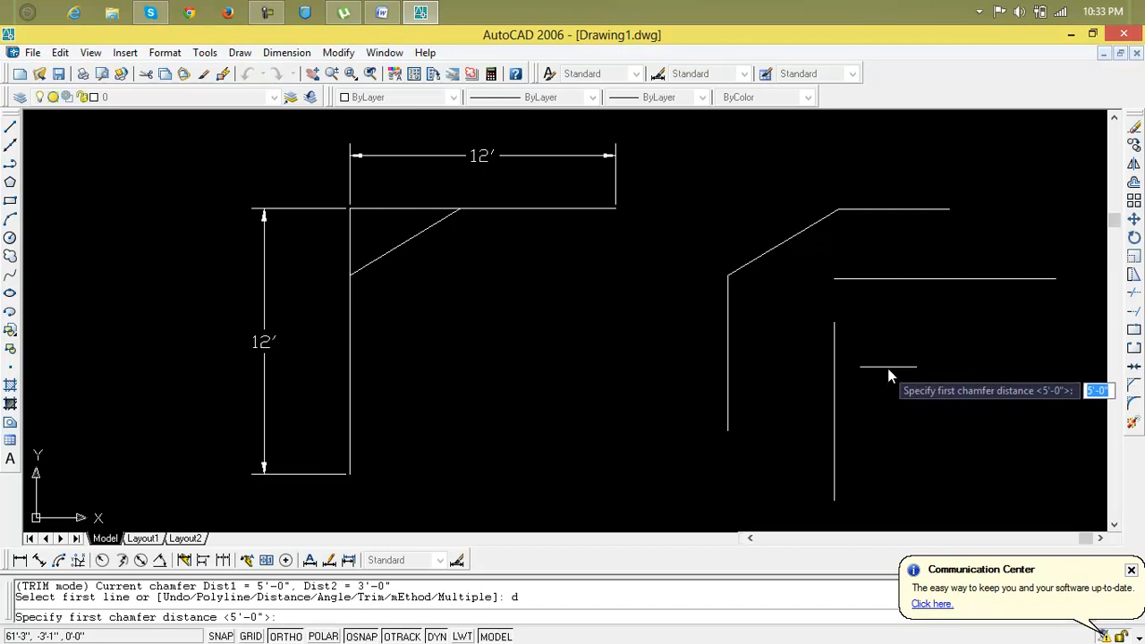
pyautogui.write('0')
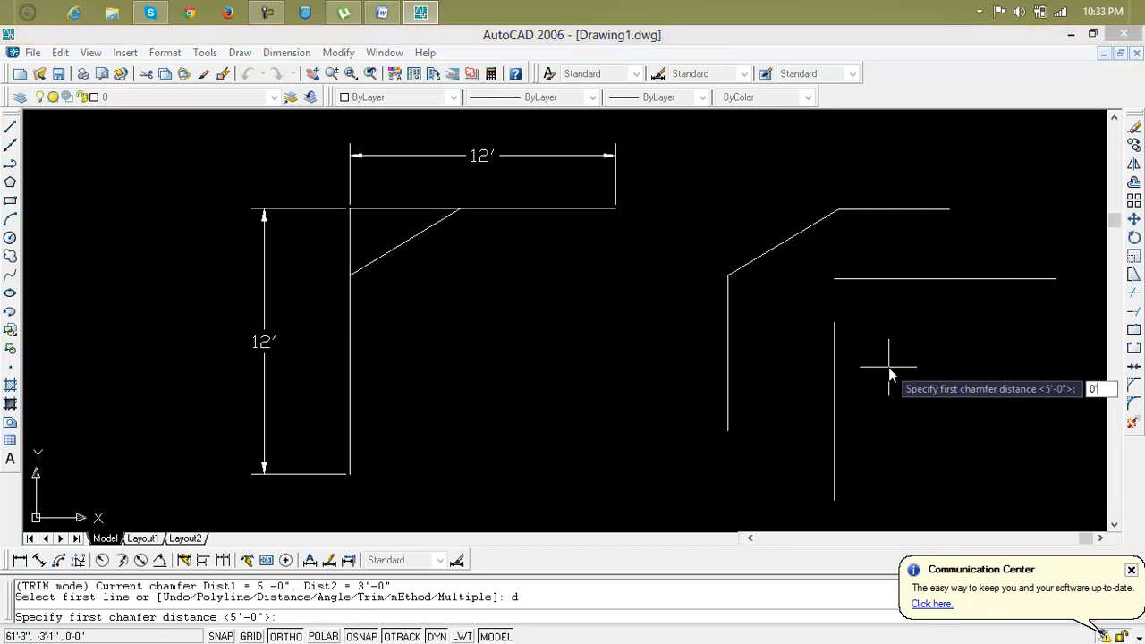
pyautogui.press('Return')
pyautogui.write("0'0")
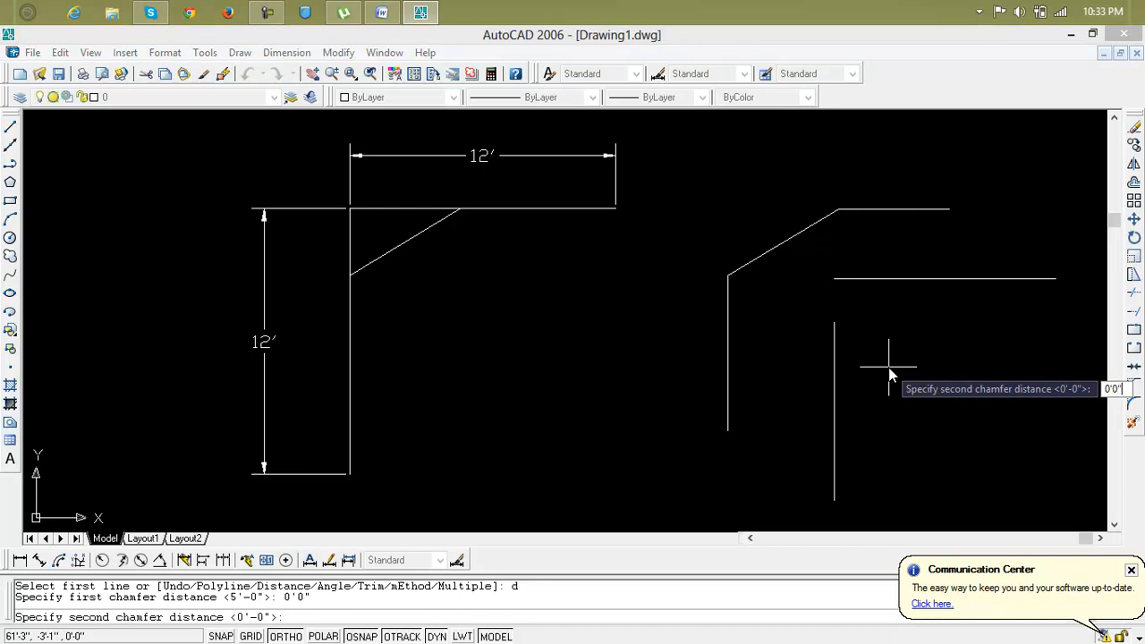
pyautogui.press('Return')
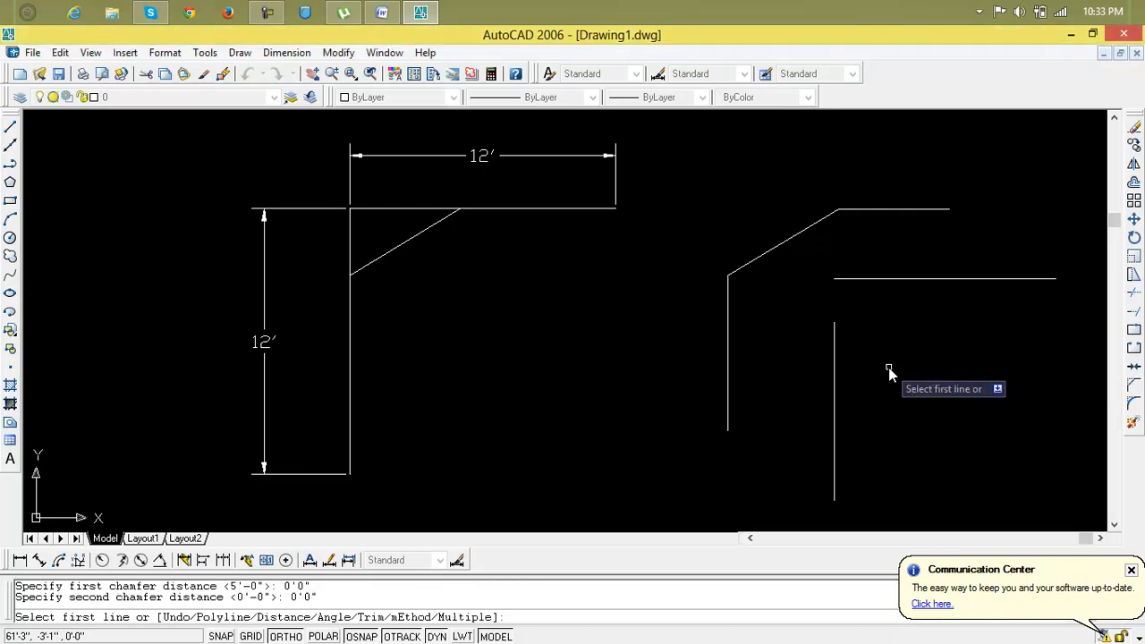
pyautogui.click(837, 374)
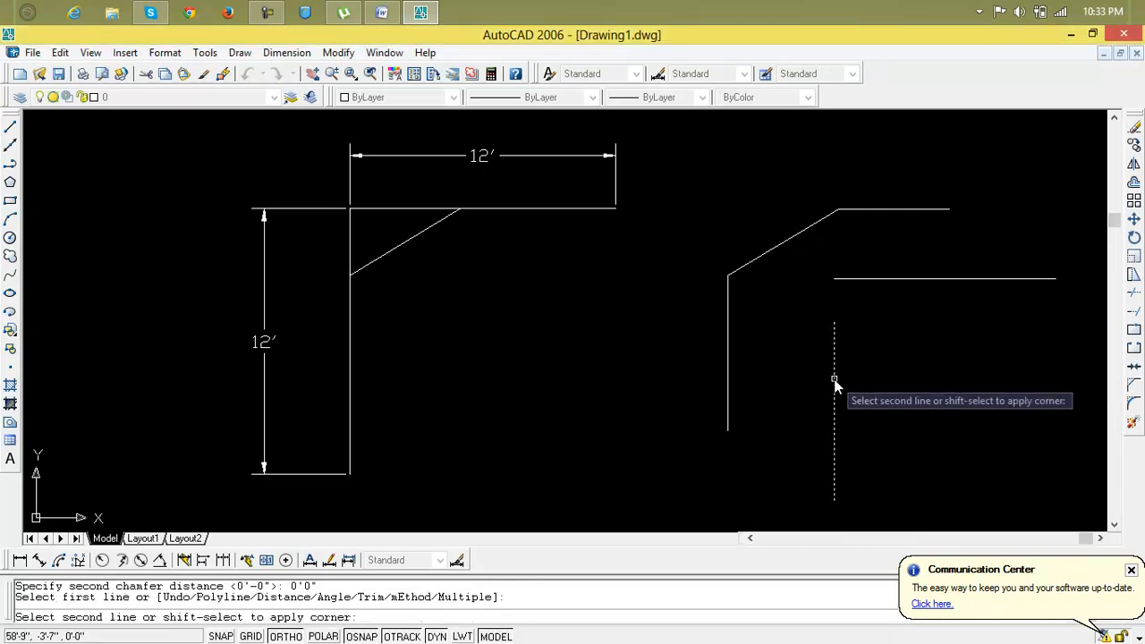
pyautogui.click(878, 280)
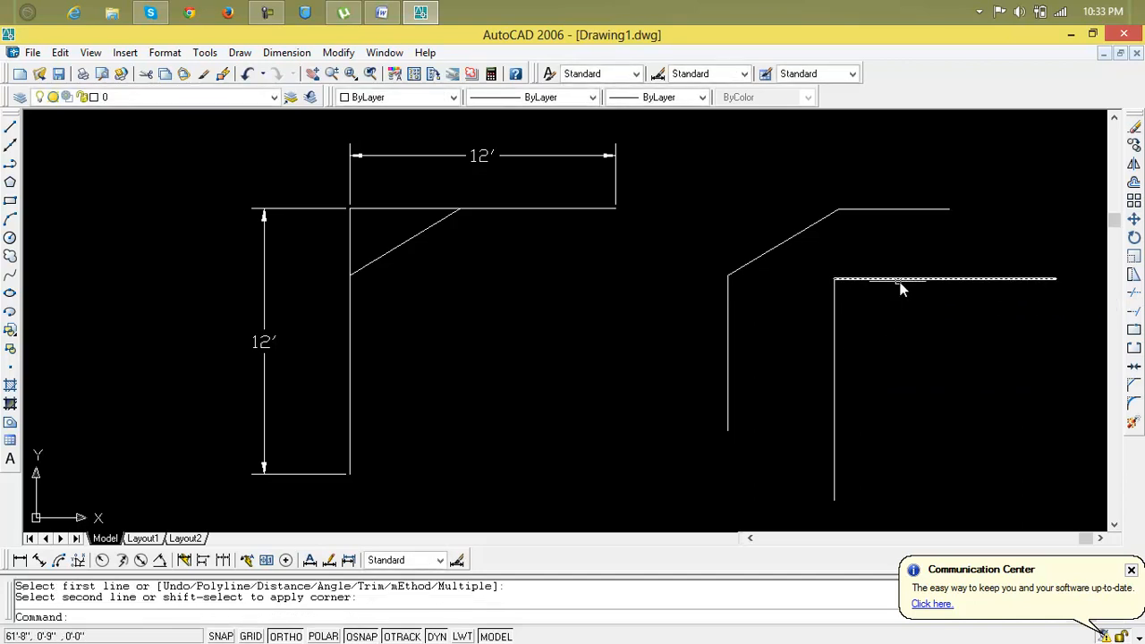
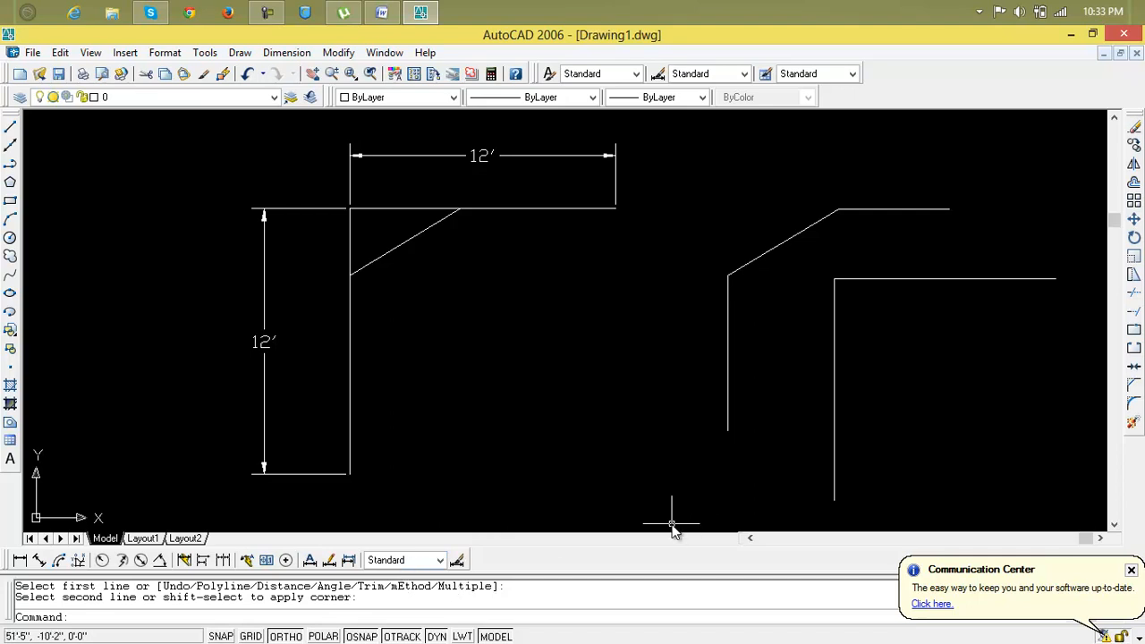
pyautogui.press('Escape')
pyautogui.press('Escape')
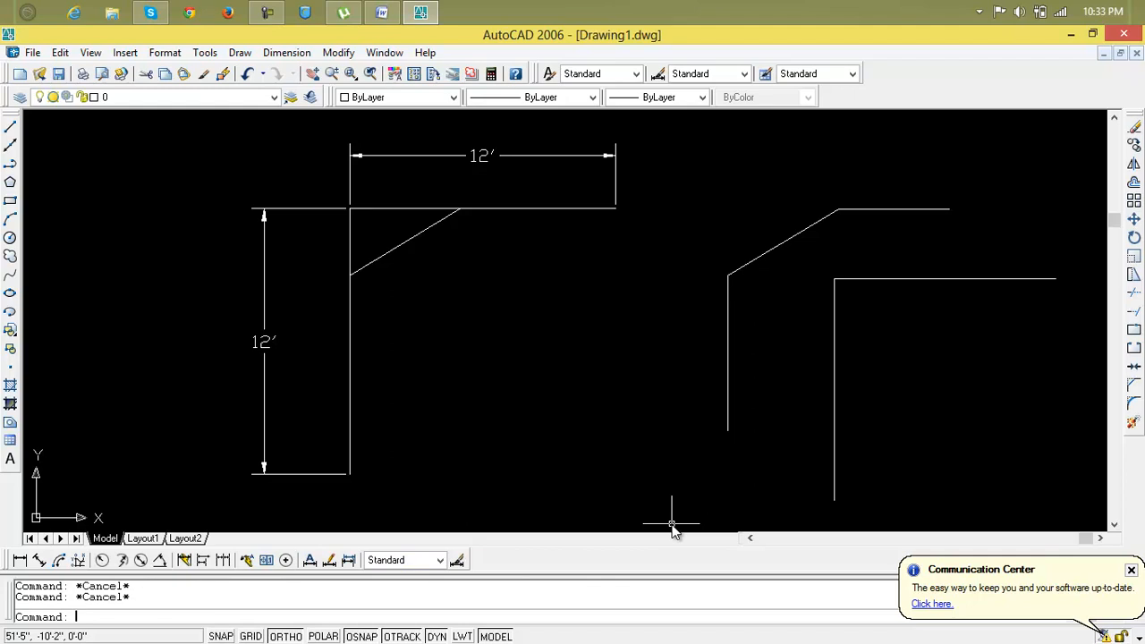
# Step: Examine the trim method choices offered by the Chamfer command's mEthod option
pyautogui.write('cha')
pyautogui.press('Return')
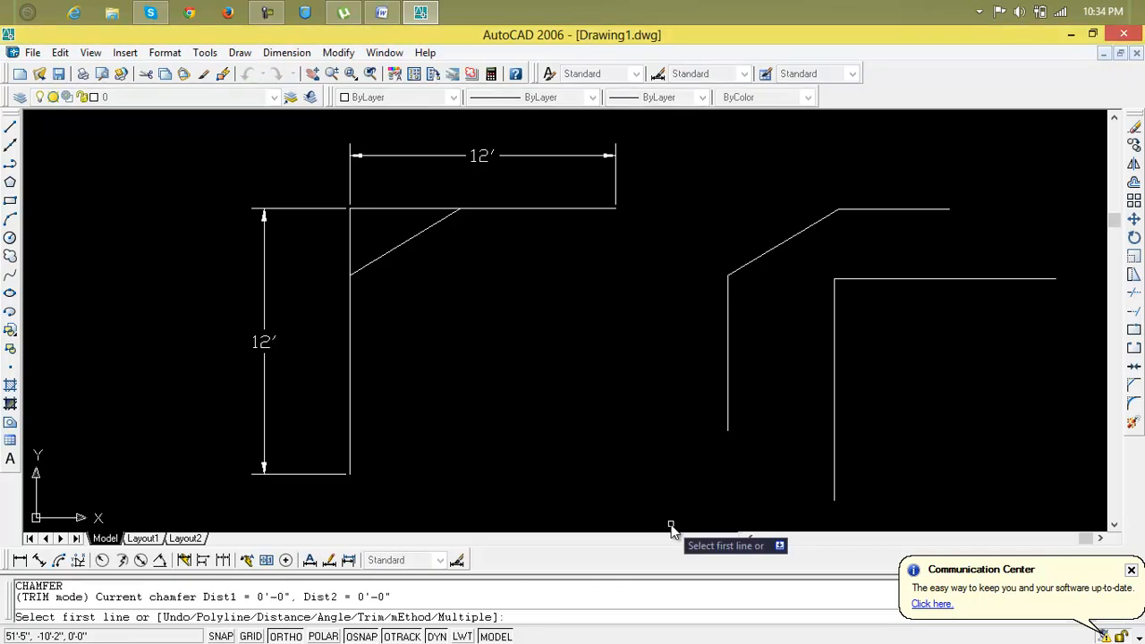
pyautogui.write('e')
pyautogui.press('Return')
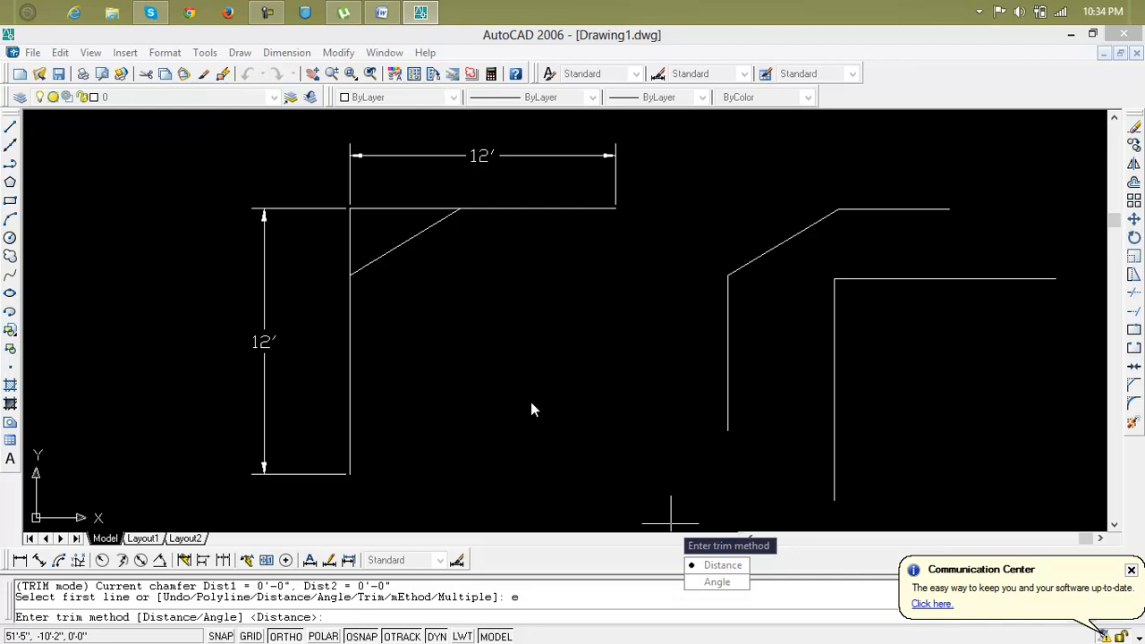
pyautogui.press('Escape')
pyautogui.press('Escape')
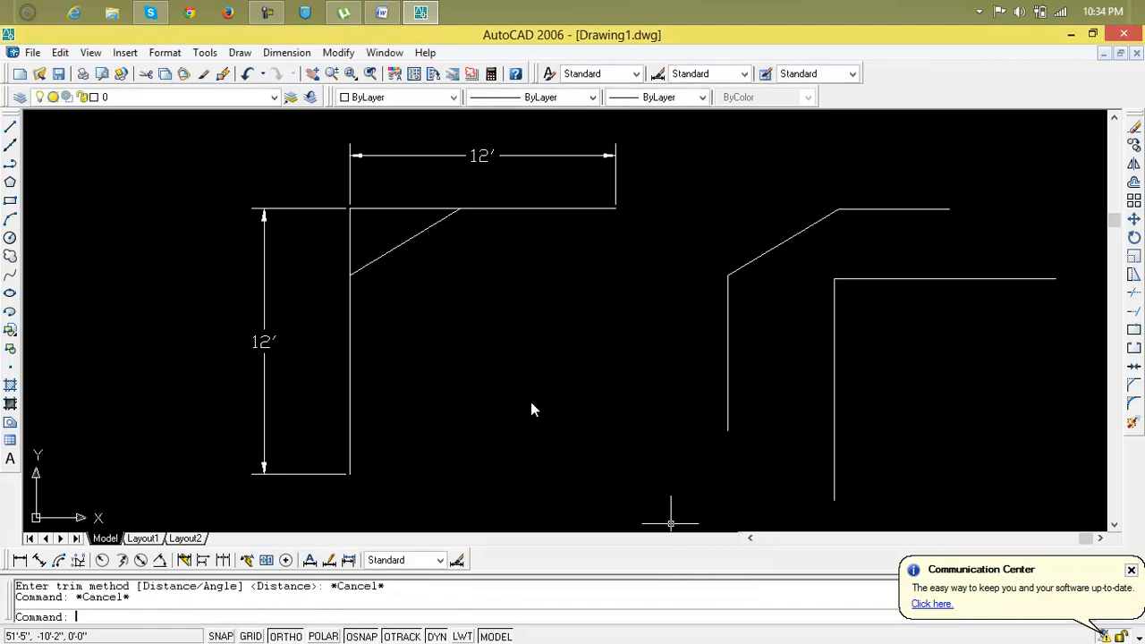
# Step: Draw a vertical line inside the second 10' corner and a horizontal line to the right from its upper end, forming a third corner
pyautogui.moveTo(729, 428); pyautogui.dragTo(609, 435, button='middle')
pyautogui.moveTo(756, 360); pyautogui.dragTo(759, 274, button='middle')
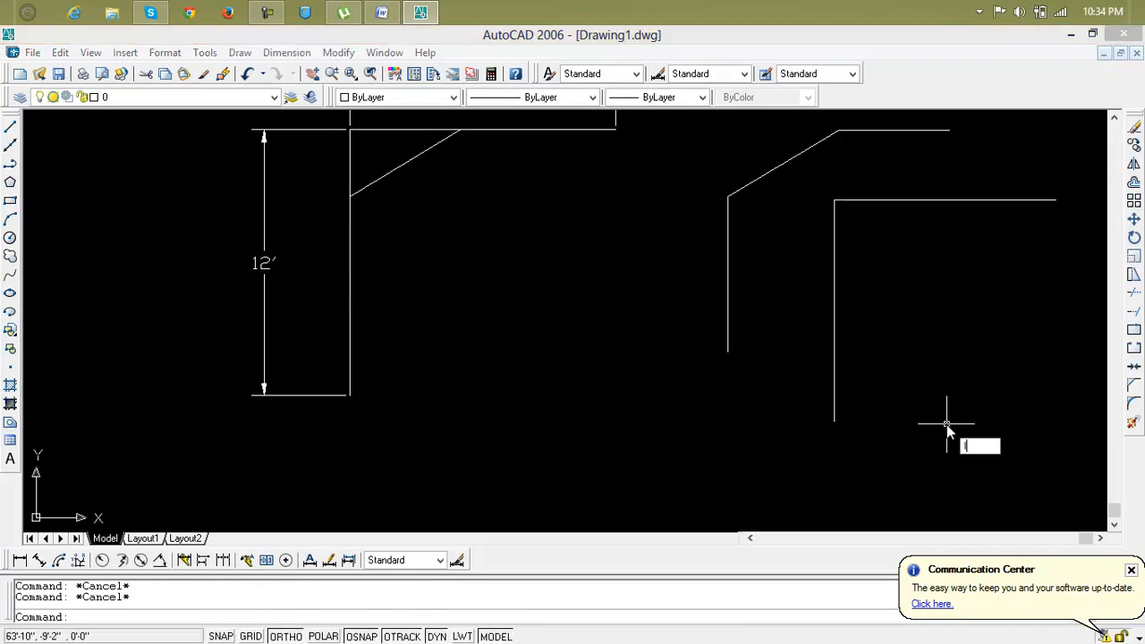
pyautogui.write('l')
pyautogui.press('Return')
pyautogui.click(901, 281)
pyautogui.click(906, 500)
pyautogui.press('Return')
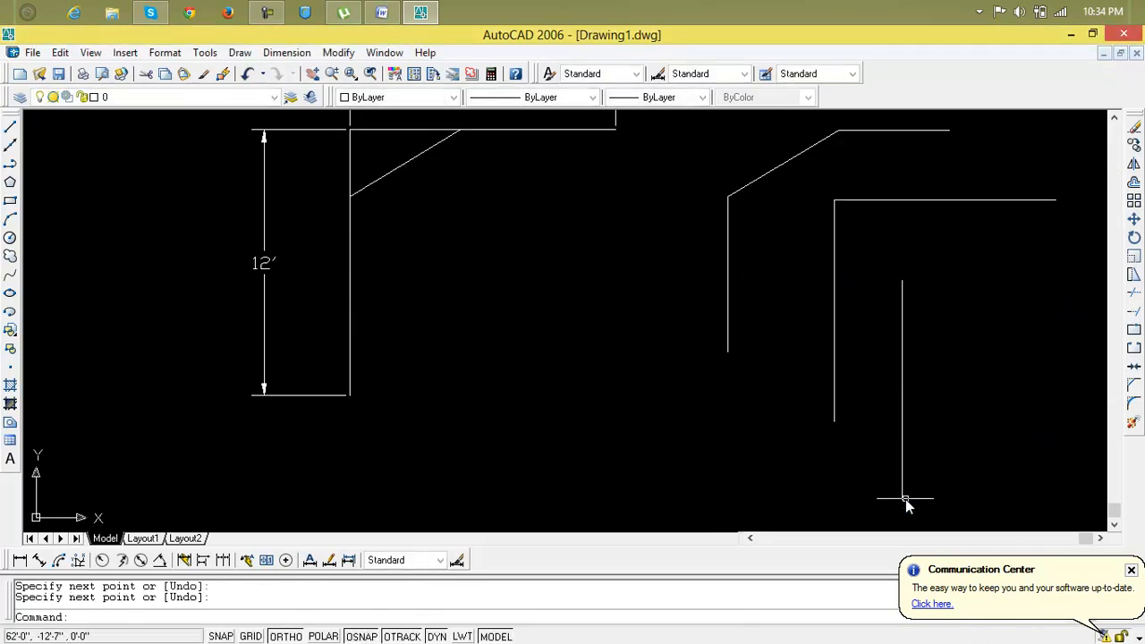
pyautogui.press('Return')
pyautogui.click(902, 281)
pyautogui.click(1057, 281)
pyautogui.press('Return')
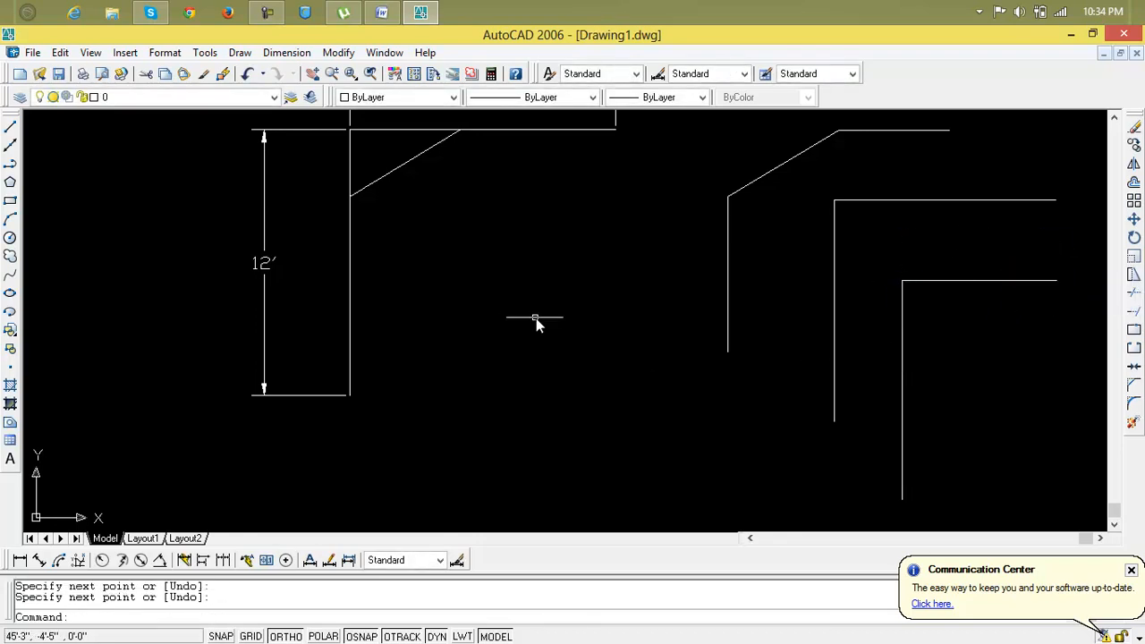
# Step: Draw another corner below the 12' figure: a vertical line, plus a horizontal line from its upper end to the first 10' corner's vertical line
pyautogui.press('Return')
pyautogui.click(515, 311)
pyautogui.click(514, 508)
pyautogui.press('Return')
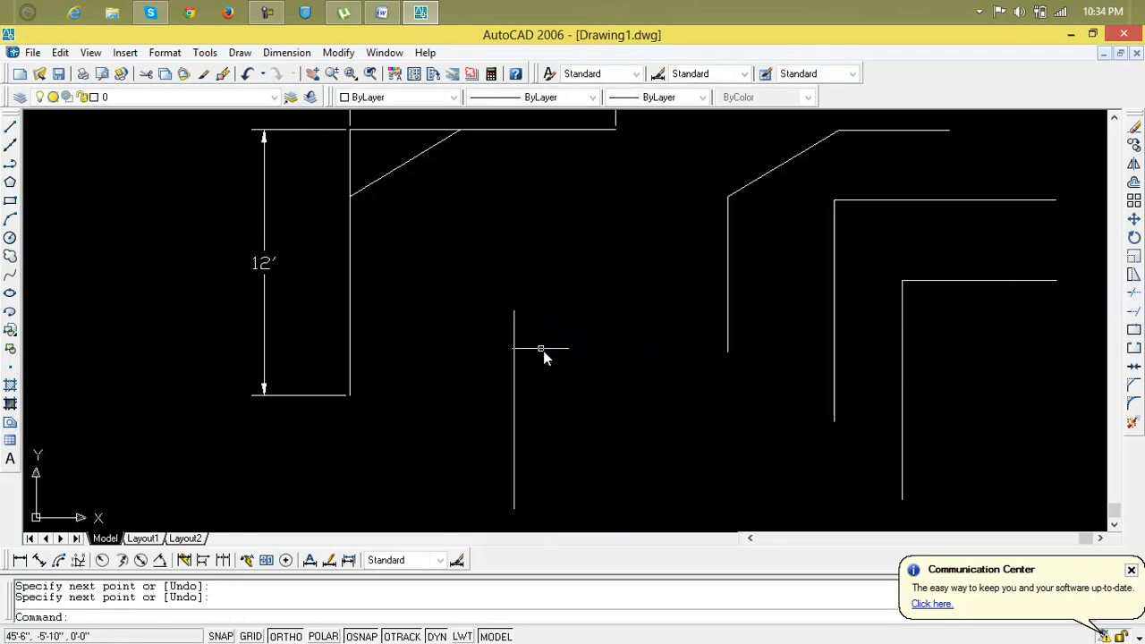
pyautogui.press('Return')
pyautogui.click(515, 312)
pyautogui.click(727, 310)
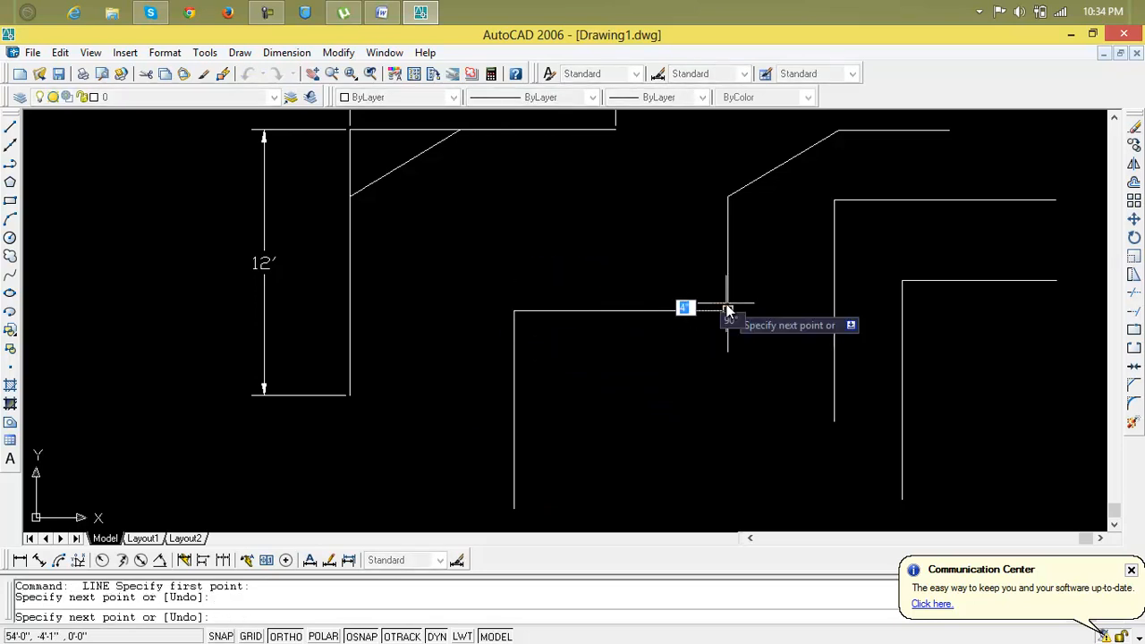
pyautogui.press('Return')
# Step: Erase the slanted chamfer line of the first 10' corner
pyautogui.click(791, 175)
pyautogui.click(782, 167)
pyautogui.press('Delete')
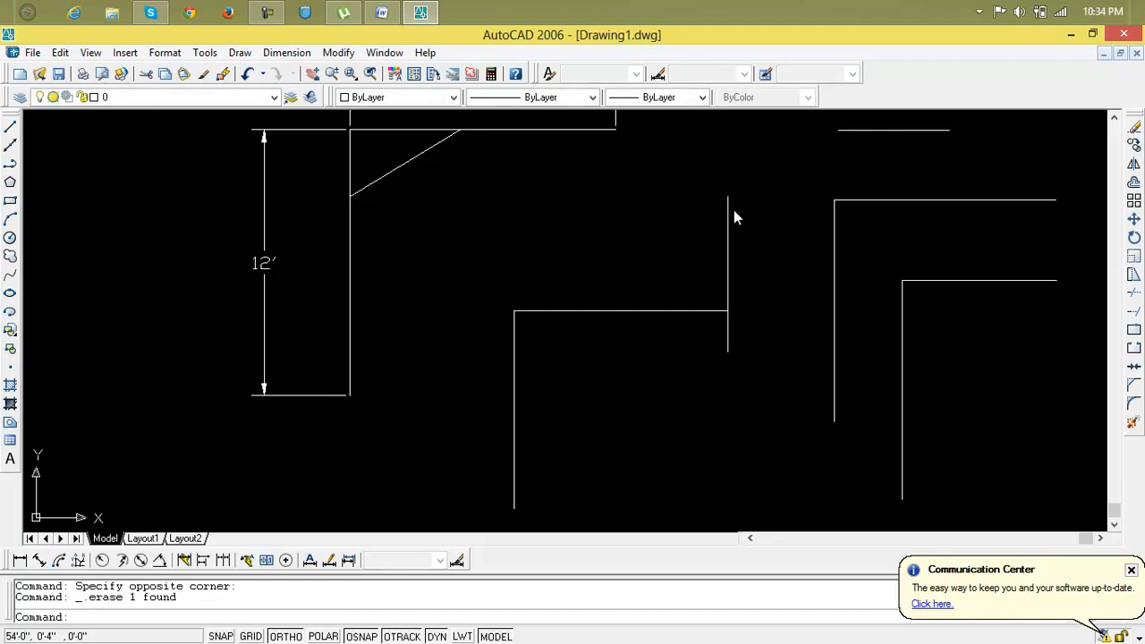
# Step: Rebuild the first 10' corner with a horizontal line to the left and a vertical line up from the trimmed line ends
pyautogui.write('l')
pyautogui.press('Return')
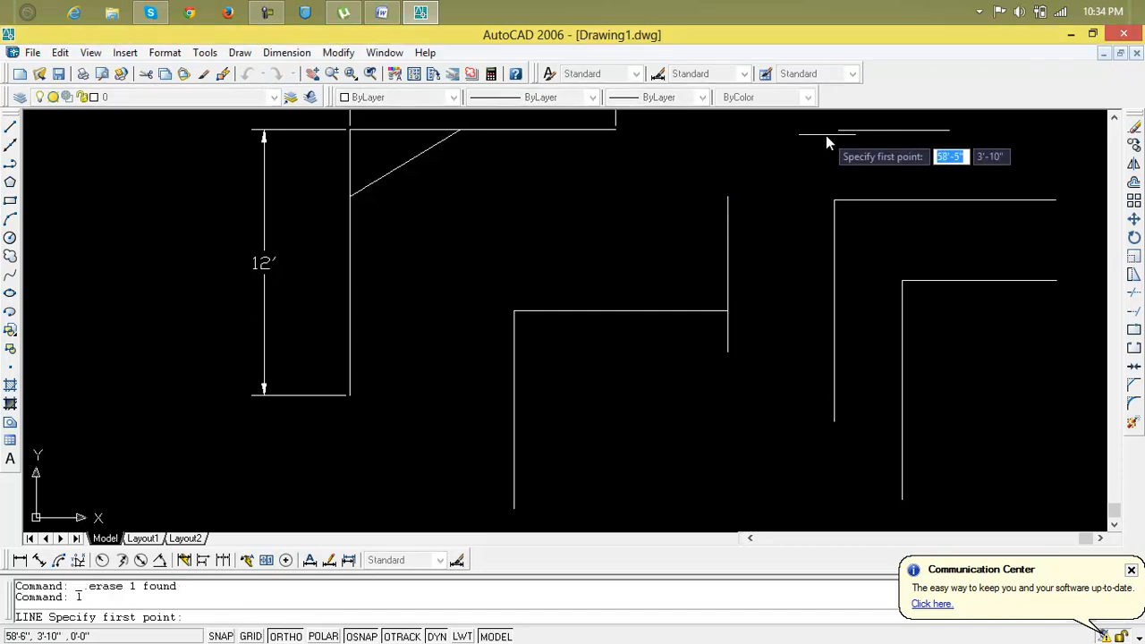
pyautogui.click(839, 131)
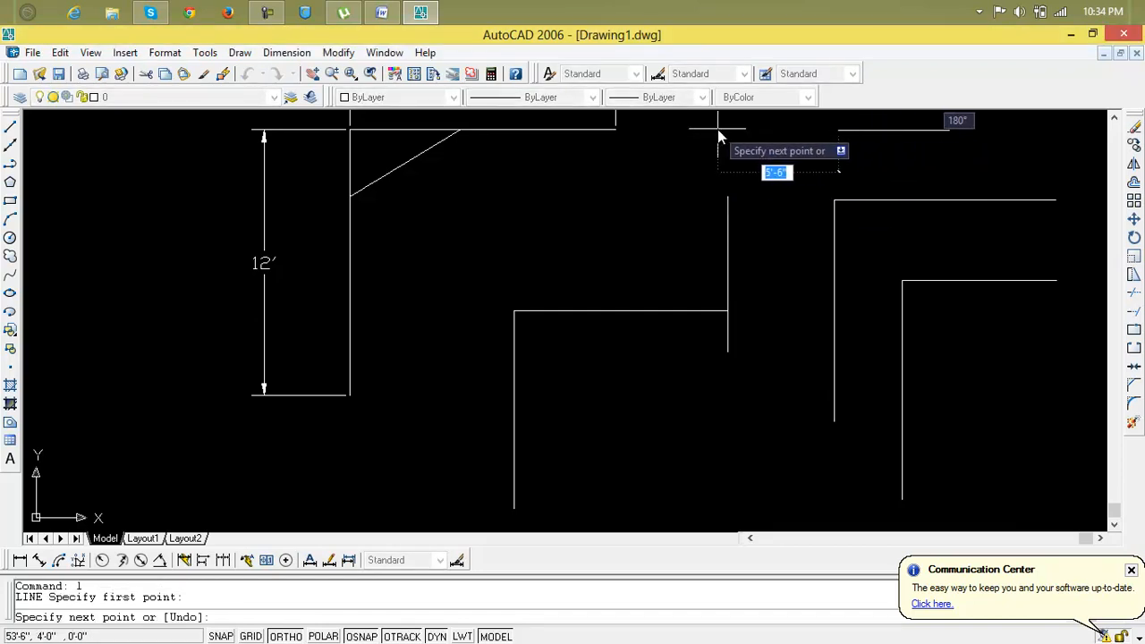
pyautogui.click(725, 130)
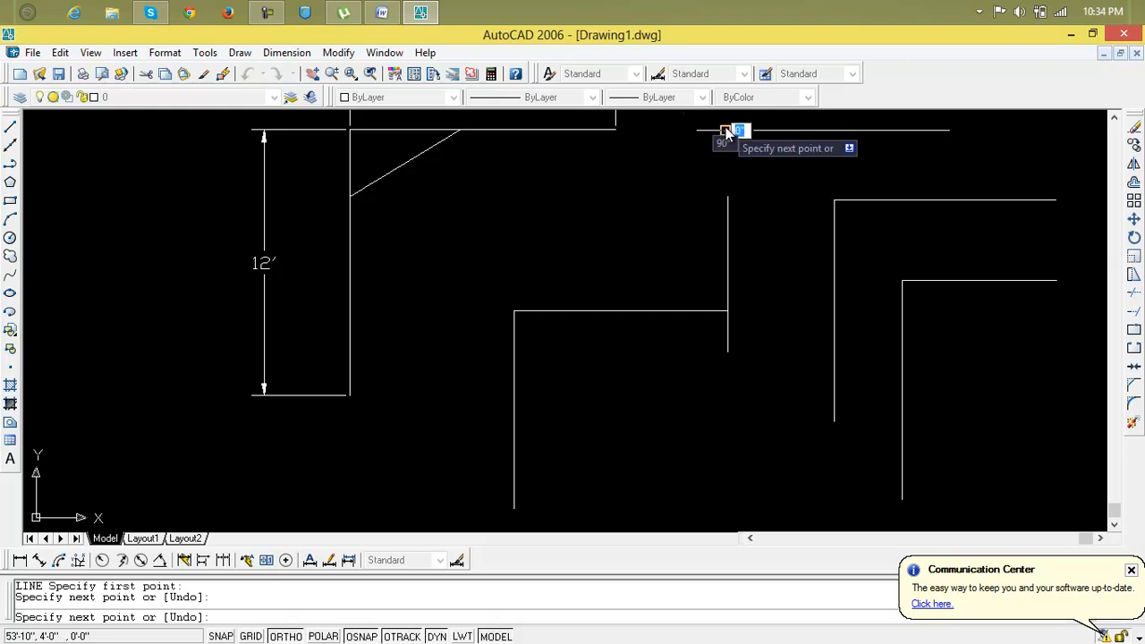
pyautogui.press('Return')
pyautogui.press('Return')
pyautogui.click(727, 198)
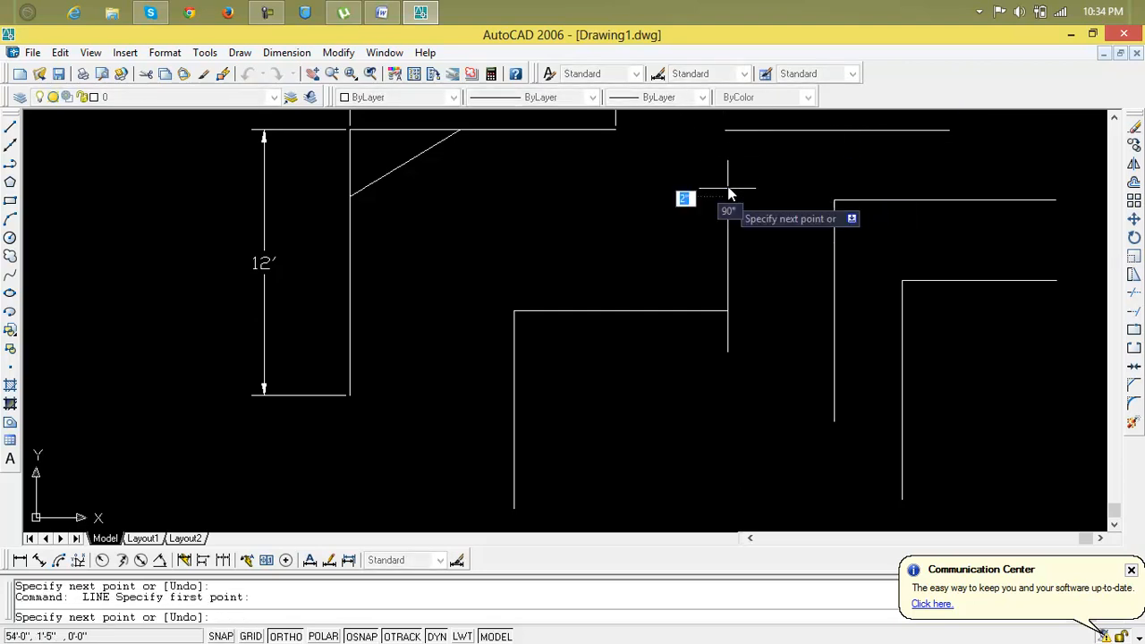
pyautogui.click(728, 130)
pyautogui.press('Return')
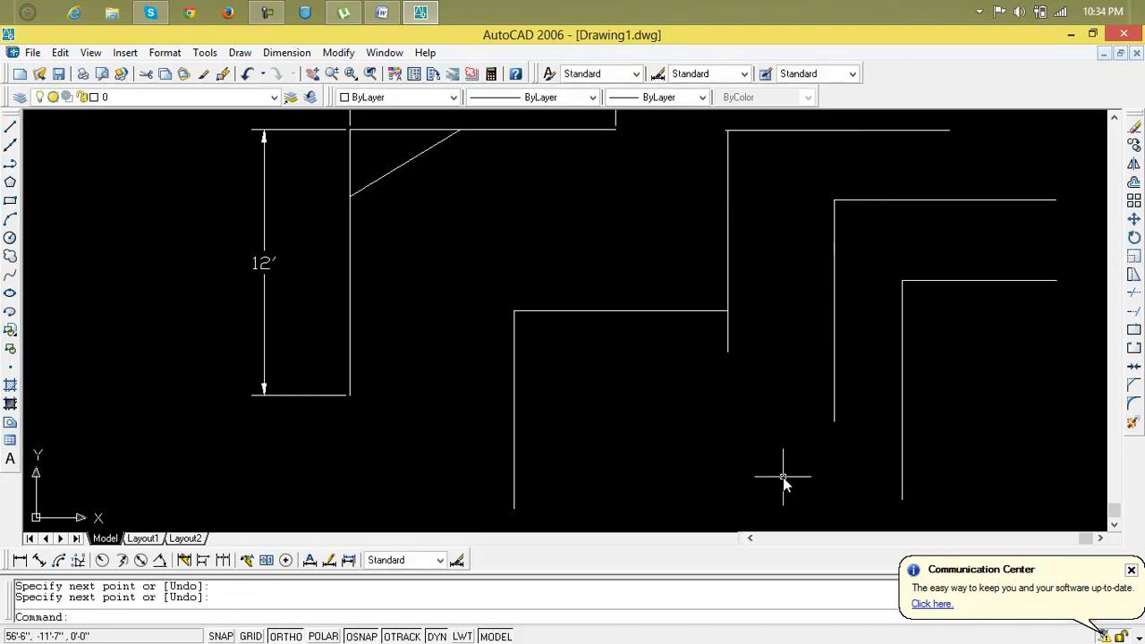
# Step: Trim the short overhang of the horizontal line beyond the vertical line at the rebuilt corner
pyautogui.scroll(5, 723, 214)
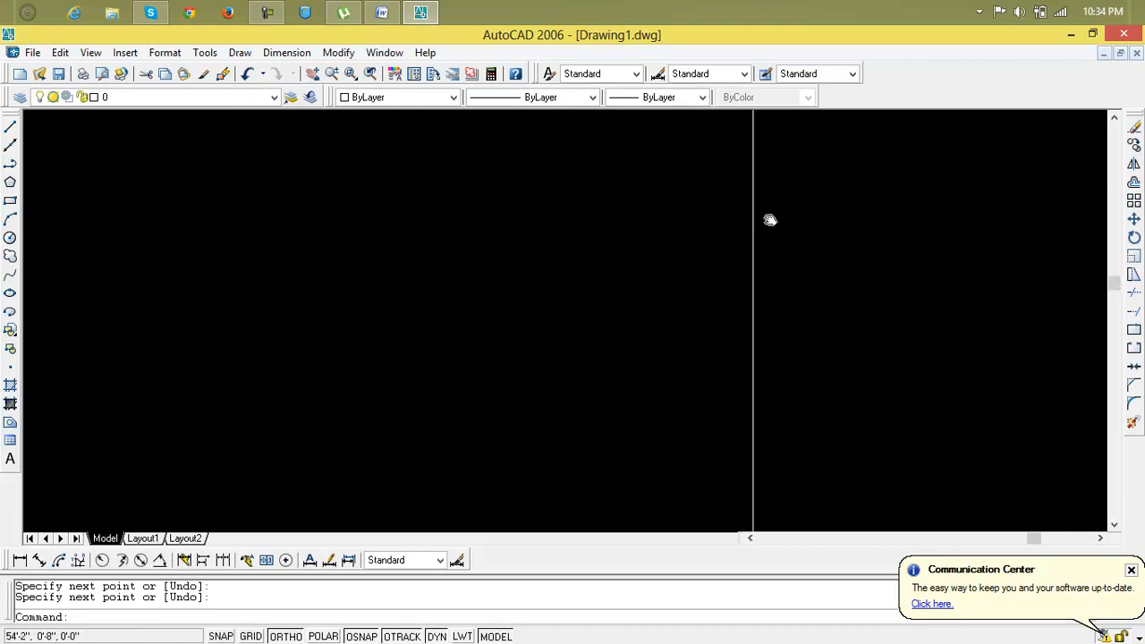
pyautogui.scroll(1, 758, 162)
pyautogui.moveTo(757, 166); pyautogui.dragTo(754, 417, button='middle')
pyautogui.scroll(3, 725, 365)
pyautogui.write('tr')
pyautogui.press('Return')
pyautogui.press('Return')
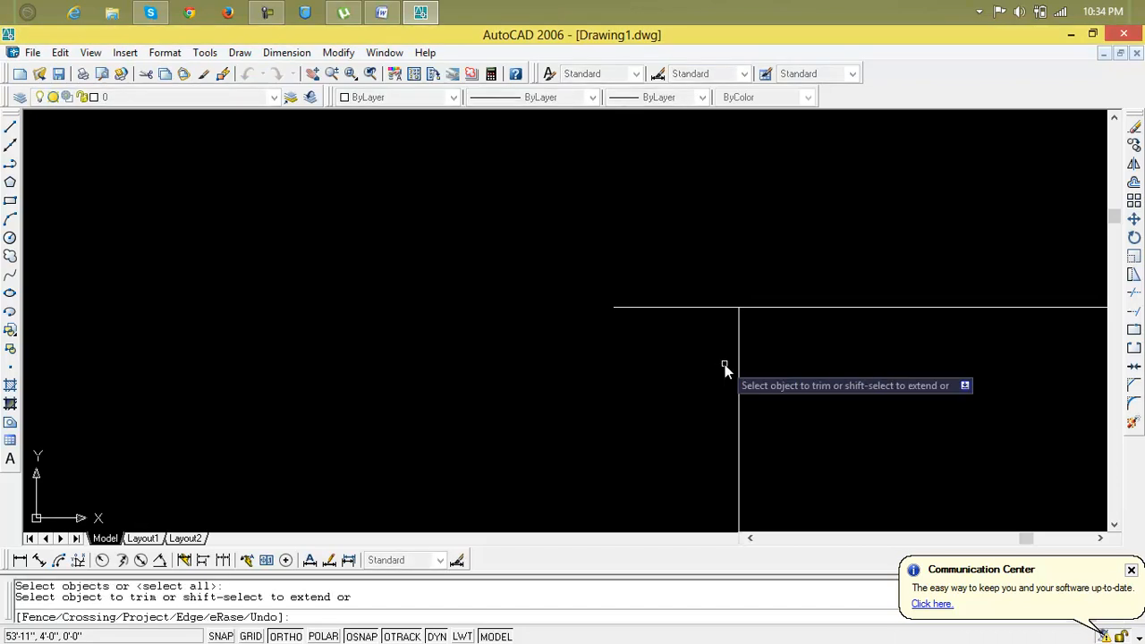
pyautogui.click(684, 308)
pyautogui.scroll(-5, 729, 363)
pyautogui.scroll(-3, 728, 362)
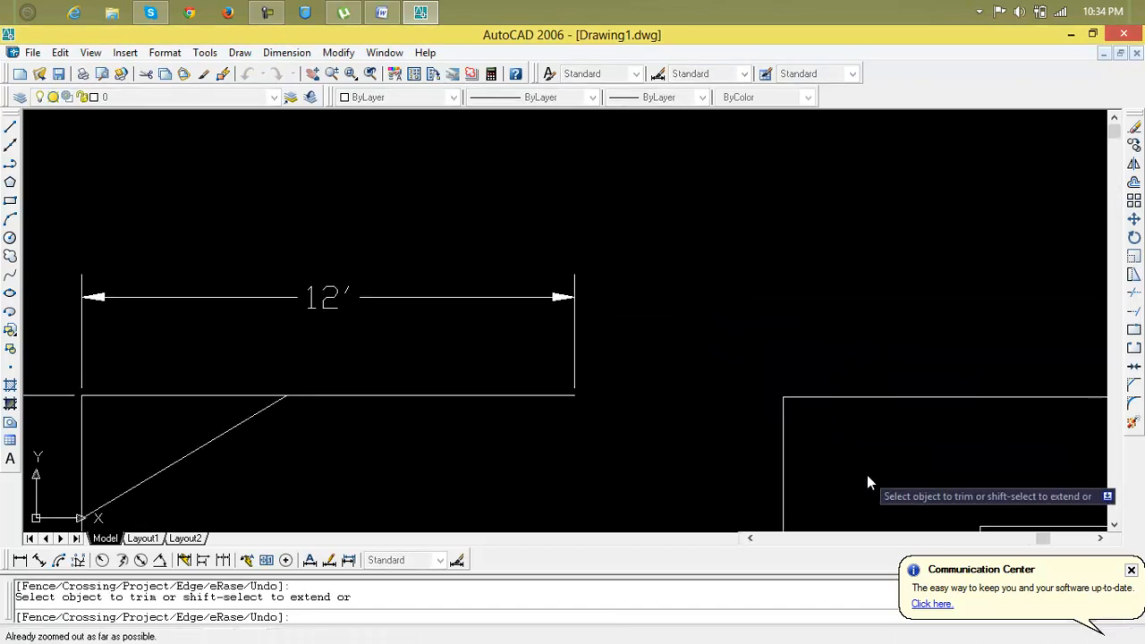
pyautogui.moveTo(802, 408); pyautogui.dragTo(746, 375, button='middle')
pyautogui.press('Escape')
pyautogui.press('Escape')
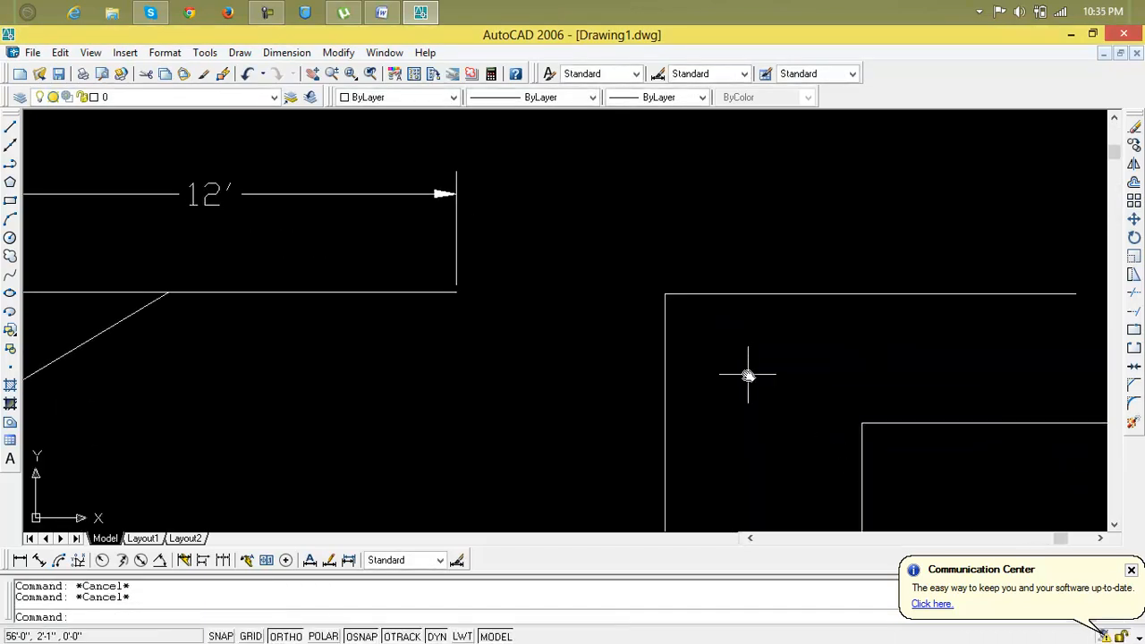
# Step: Chamfer the new corner below the 12' figure with both distances set to 5', picking the horizontal line first and the vertical line second
pyautogui.write('z')
pyautogui.press('Return')
pyautogui.write('a')
pyautogui.press('Return')
pyautogui.moveTo(747, 377); pyautogui.dragTo(647, 402, button='middle')
pyautogui.scroll(6, 647, 402)
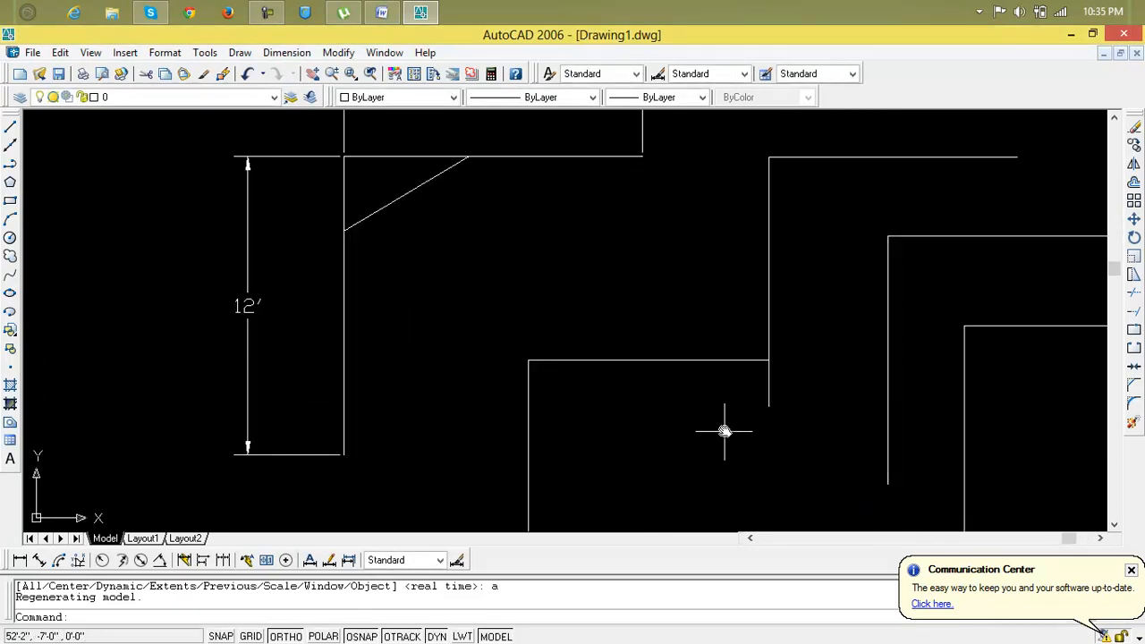
pyautogui.press('Escape')
pyautogui.press('Escape')
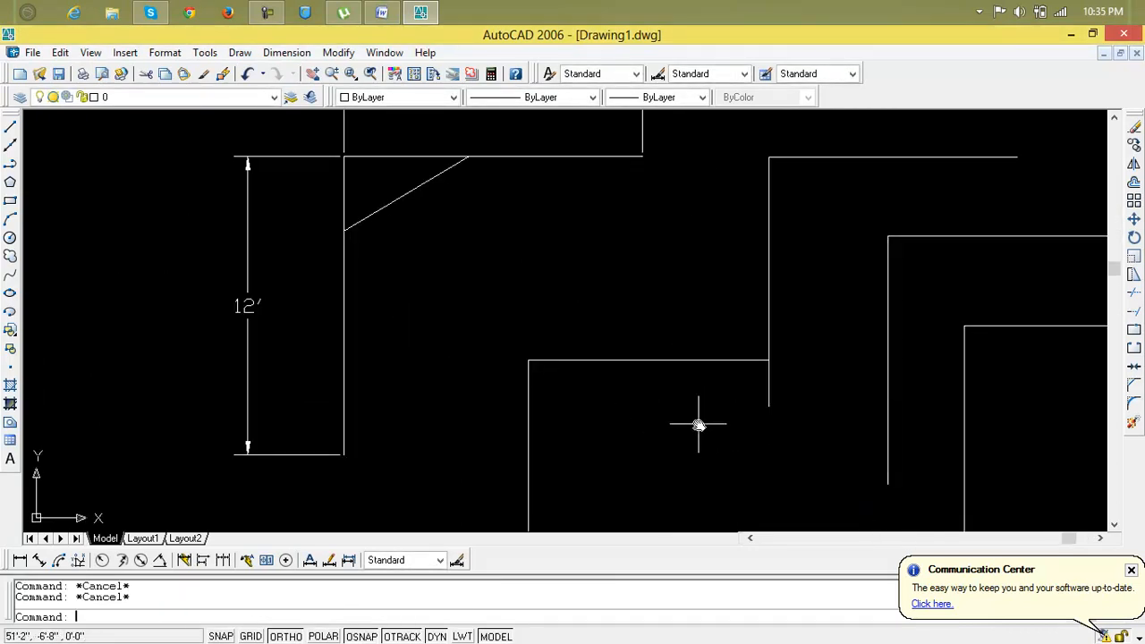
pyautogui.write('cha')
pyautogui.press('Return')
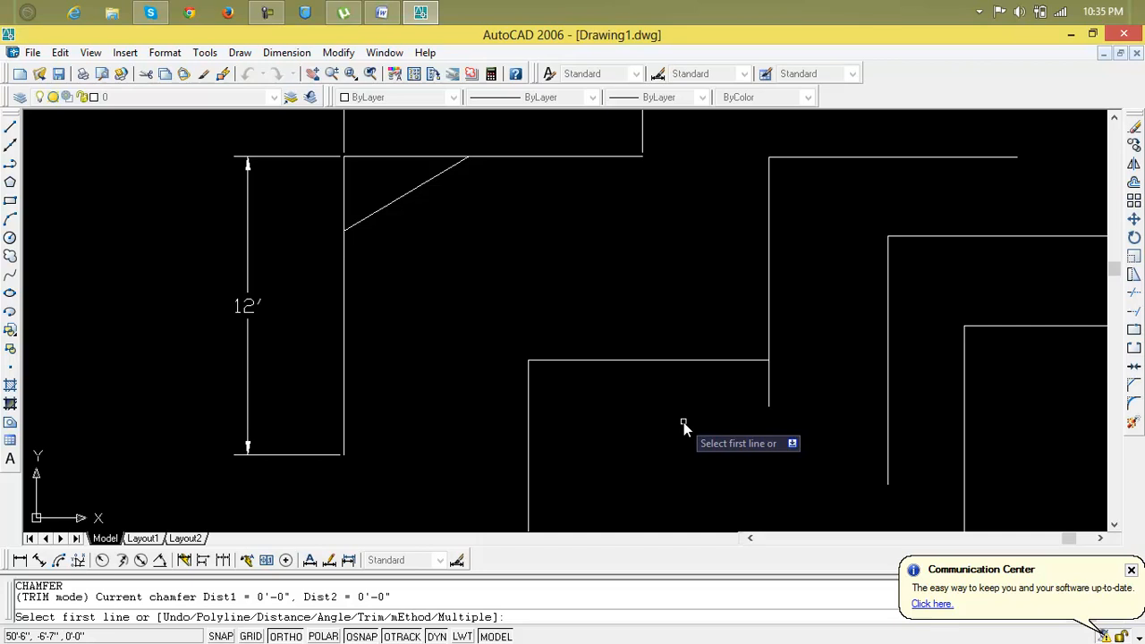
pyautogui.write('d')
pyautogui.press('Return')
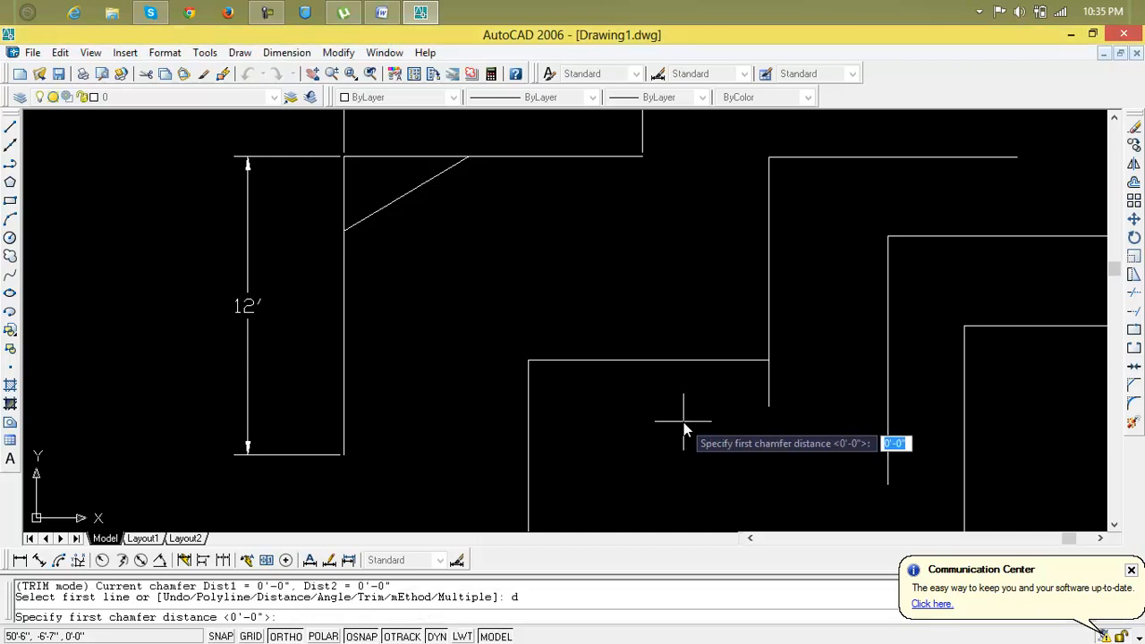
pyautogui.write('5')
pyautogui.press('Return')
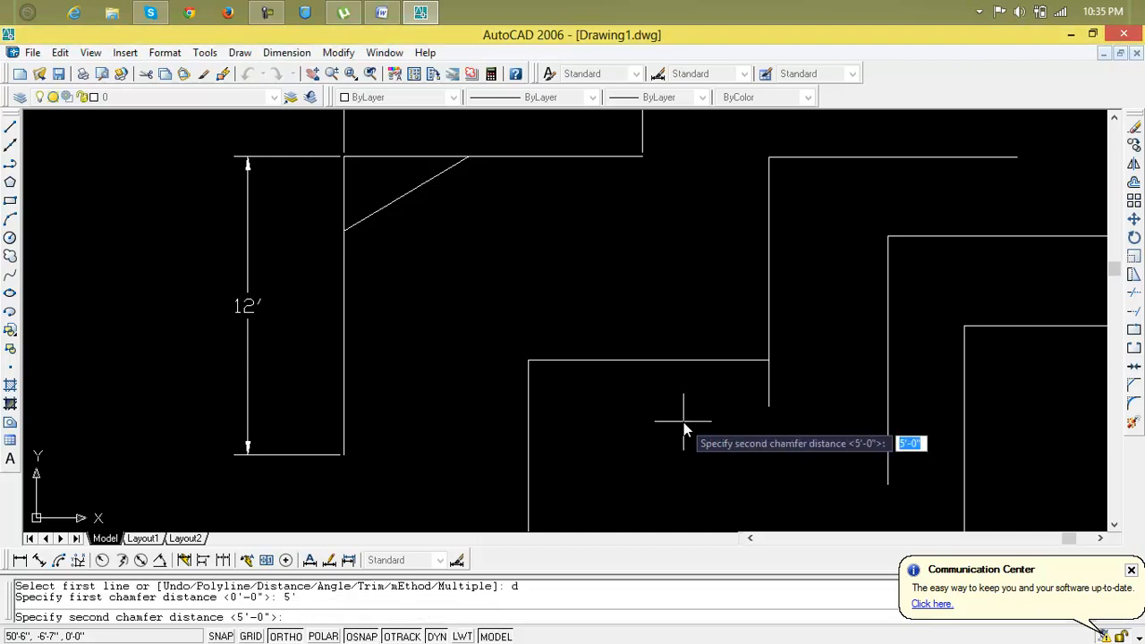
pyautogui.write('5')
pyautogui.press('Return')
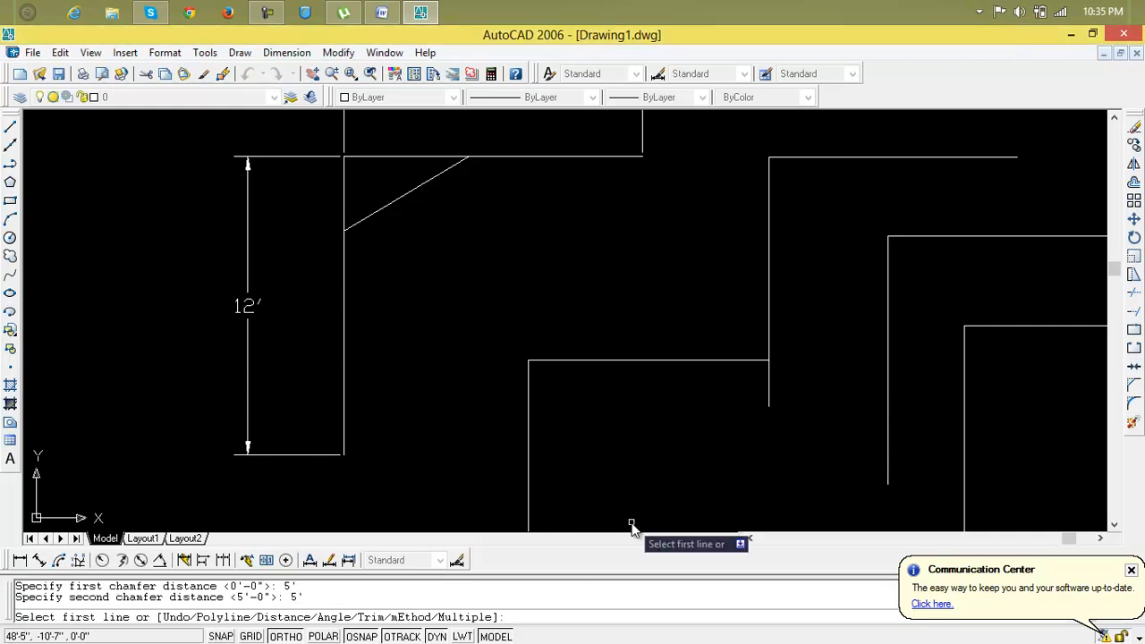
pyautogui.click(625, 359)
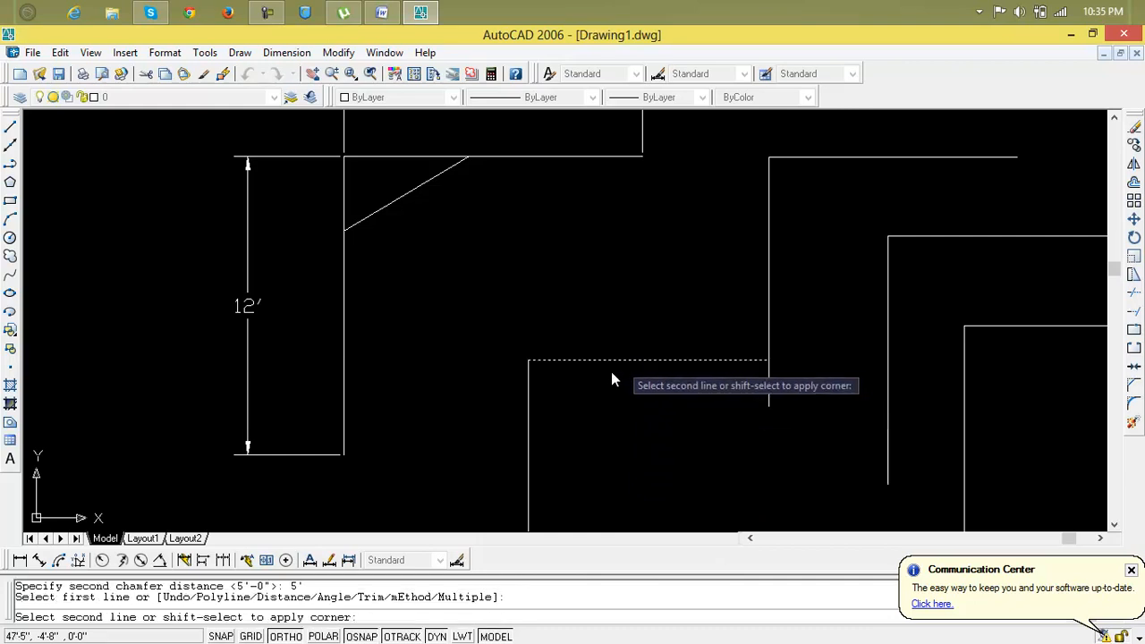
pyautogui.click(530, 438)
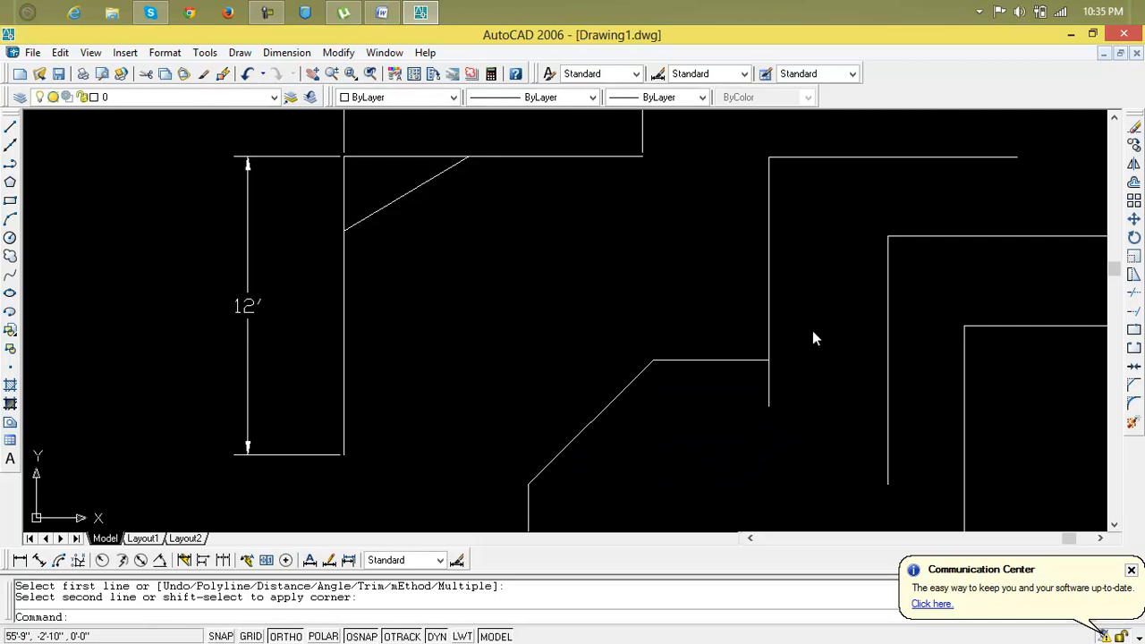
# Step: Undo the last chamfer on the corner below the 12' figure
pyautogui.hotkey('ctrl', 'z')
pyautogui.press('Escape')
pyautogui.press('Escape')
# Step: Try a Multiple-mode chamfer with the current zero distances on the corner below the 12' figure, picking its vertical line first
pyautogui.write('cha')
pyautogui.press('Return')
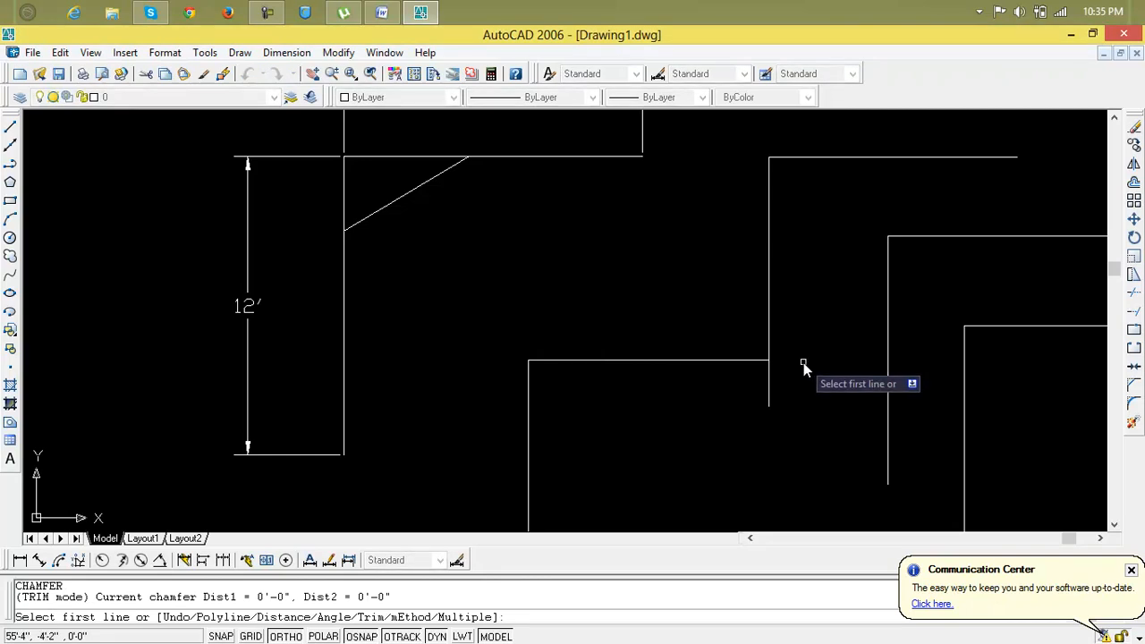
pyautogui.write('m')
pyautogui.press('Return')
pyautogui.click(529, 417)
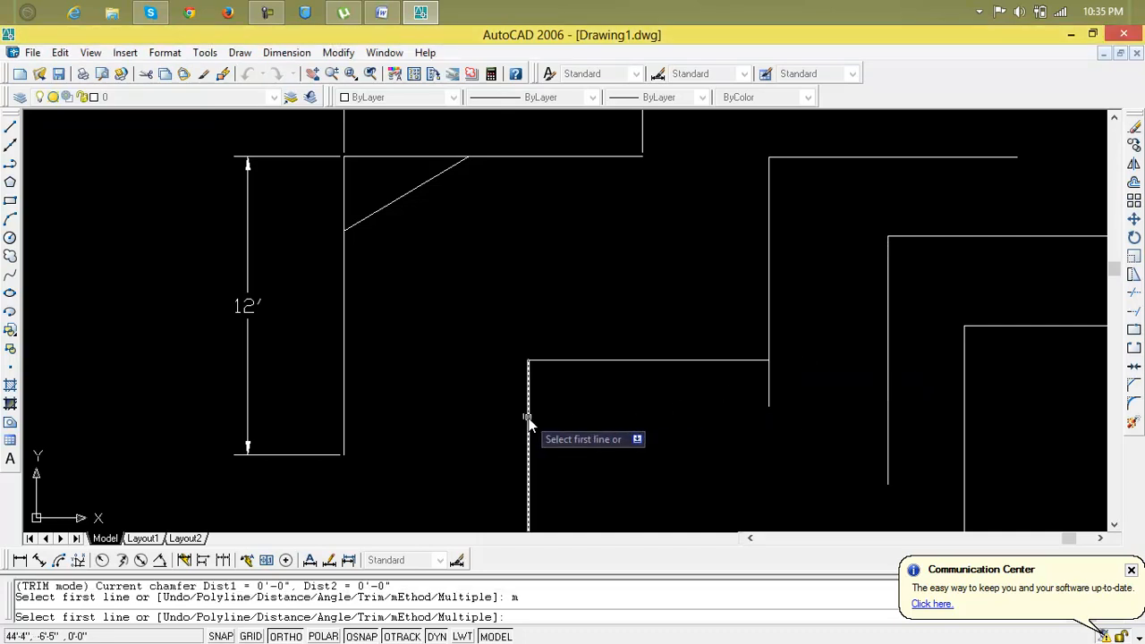
pyautogui.click(601, 360)
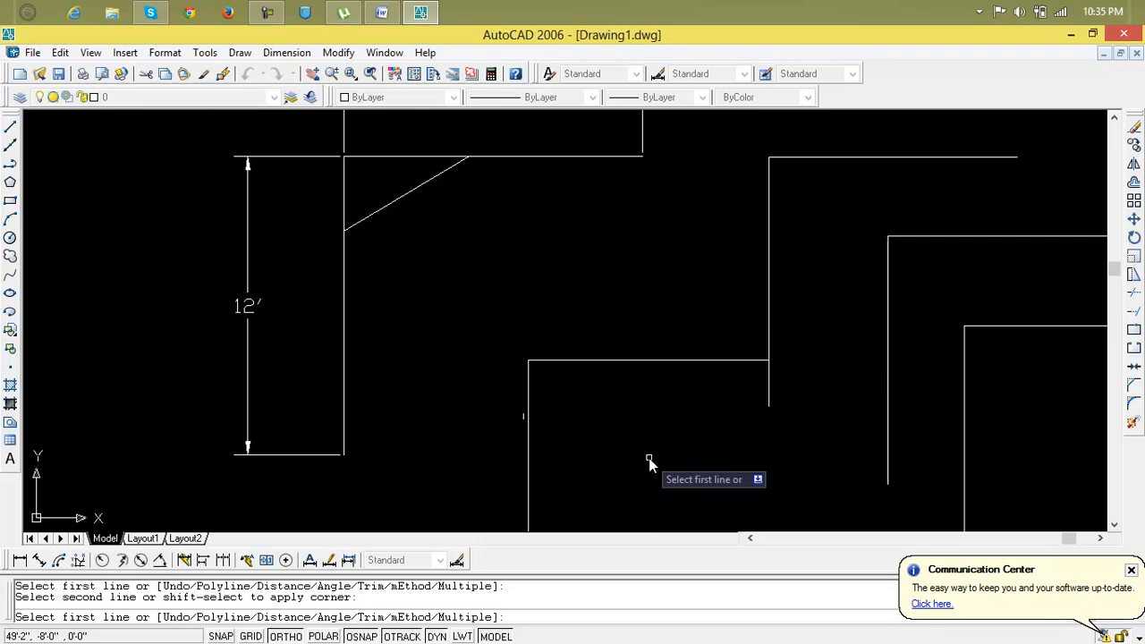
pyautogui.click(644, 362)
pyautogui.press('Escape')
pyautogui.press('Escape')
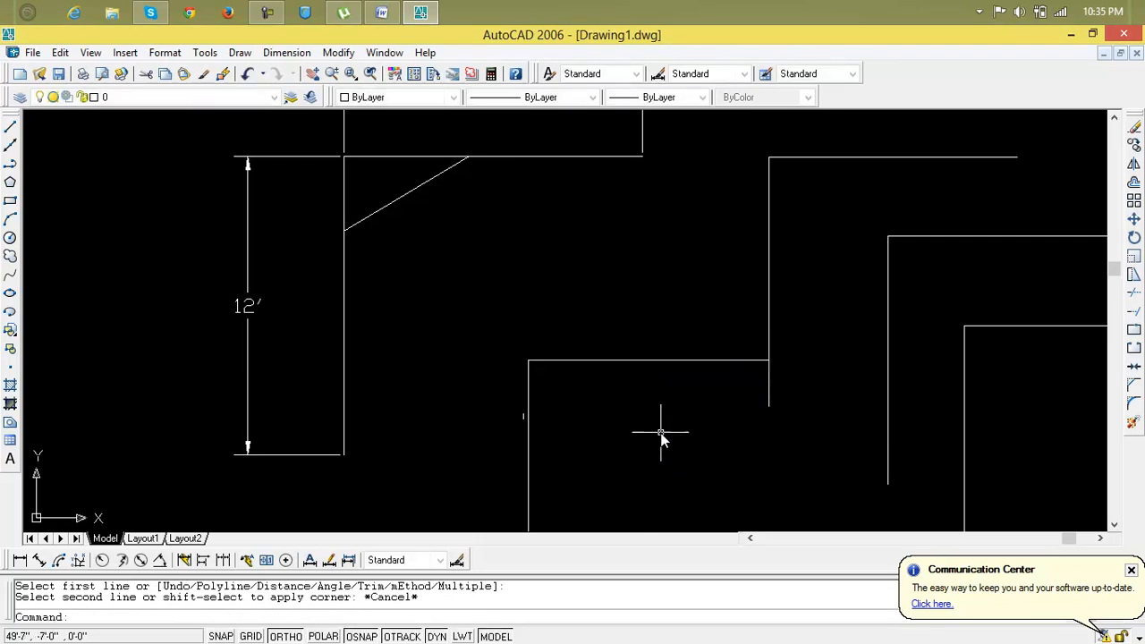
# Step: Set both chamfer distances to 5', enable the Multiple option and chamfer the corner below the 12' figure, picking its horizontal line first
pyautogui.write('cha')
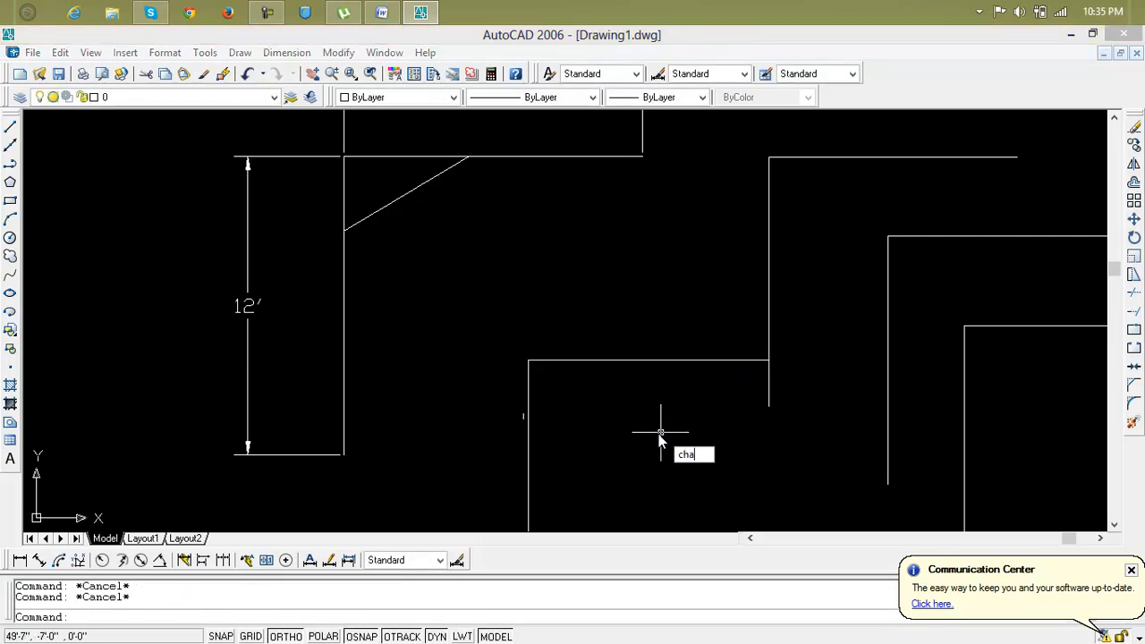
pyautogui.press('Return')
pyautogui.write('d')
pyautogui.press('Return')
pyautogui.write("5'")
pyautogui.press('Return')
pyautogui.write("5'")
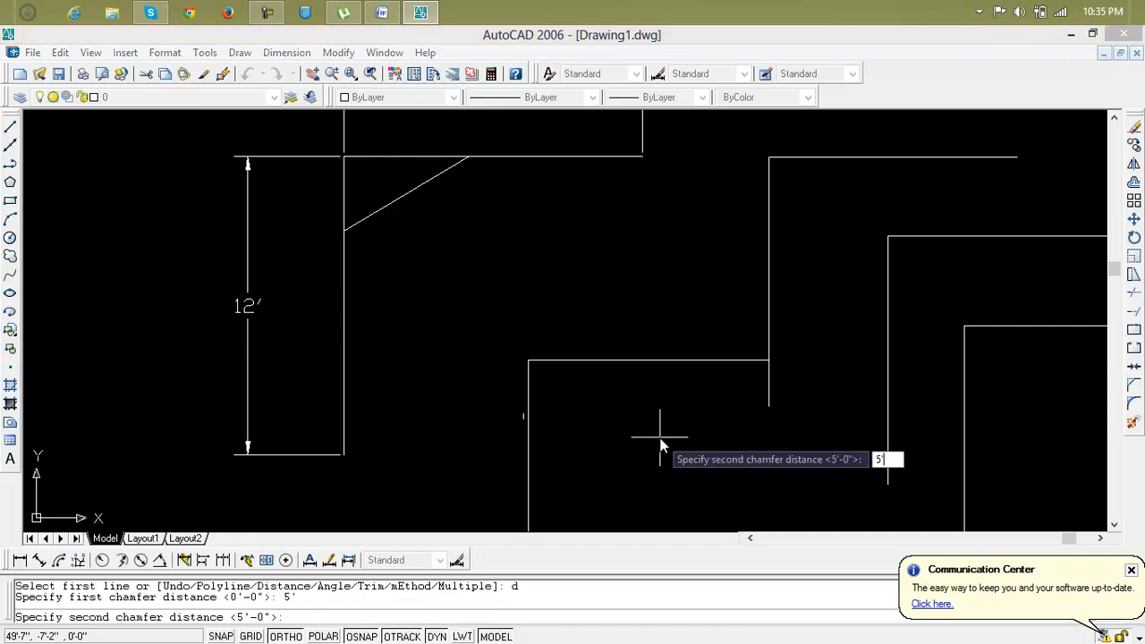
pyautogui.press('Return')
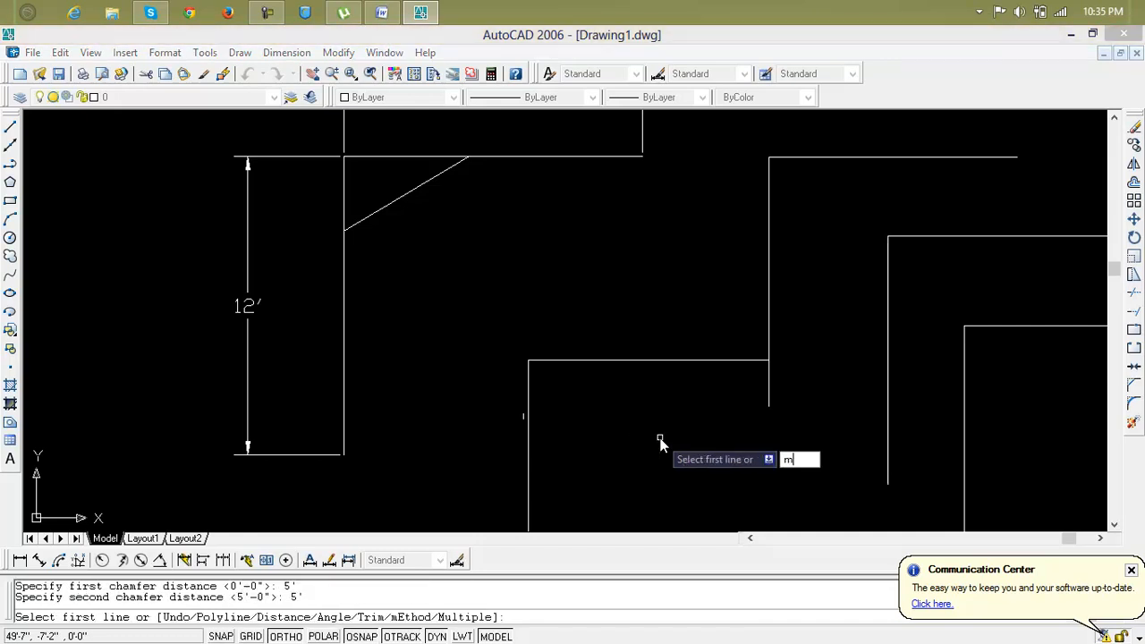
pyautogui.write('m')
pyautogui.press('Return')
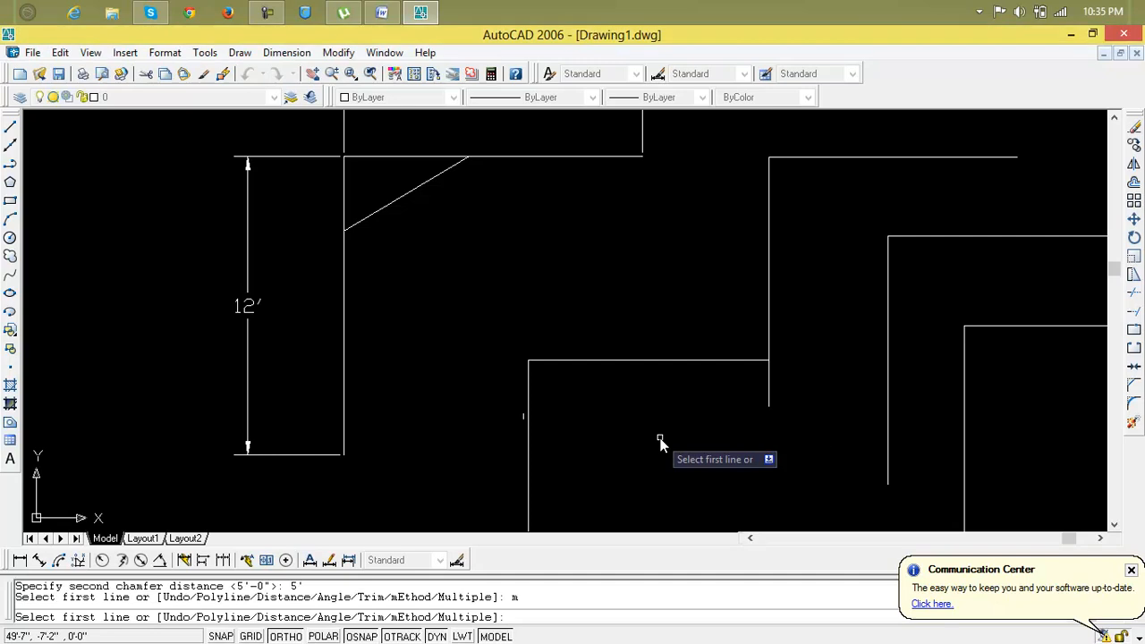
pyautogui.click(658, 362)
pyautogui.click(529, 452)
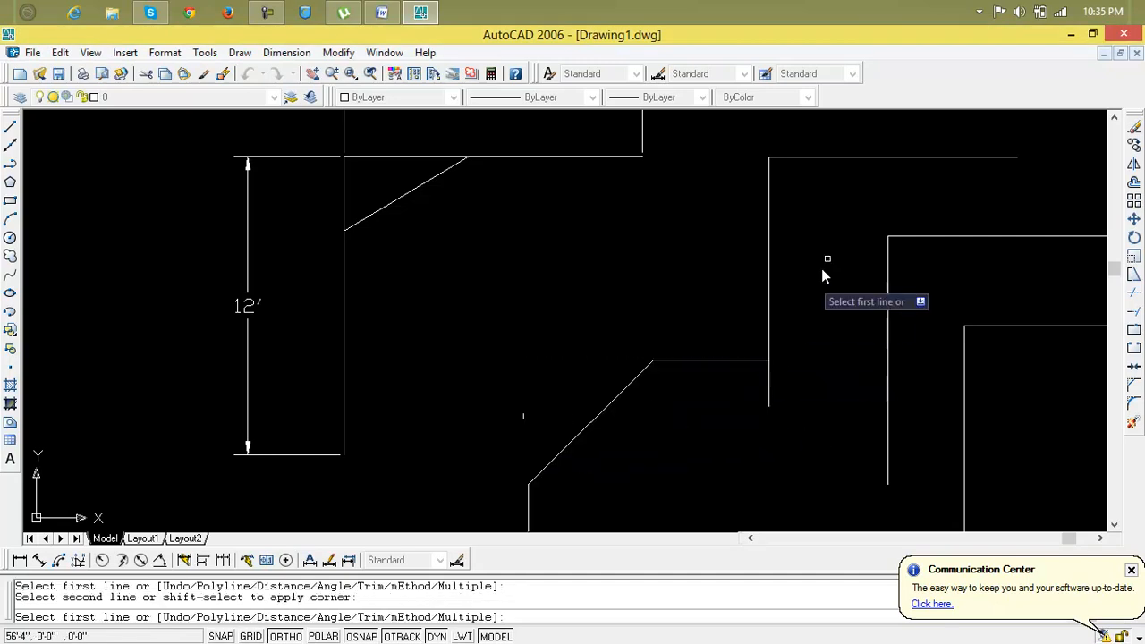
# Step: Apply the 5' chamfer to the two nested corners, and try it on the neighbouring upper corner and its crossing with the short horizontal line
pyautogui.click(854, 157)
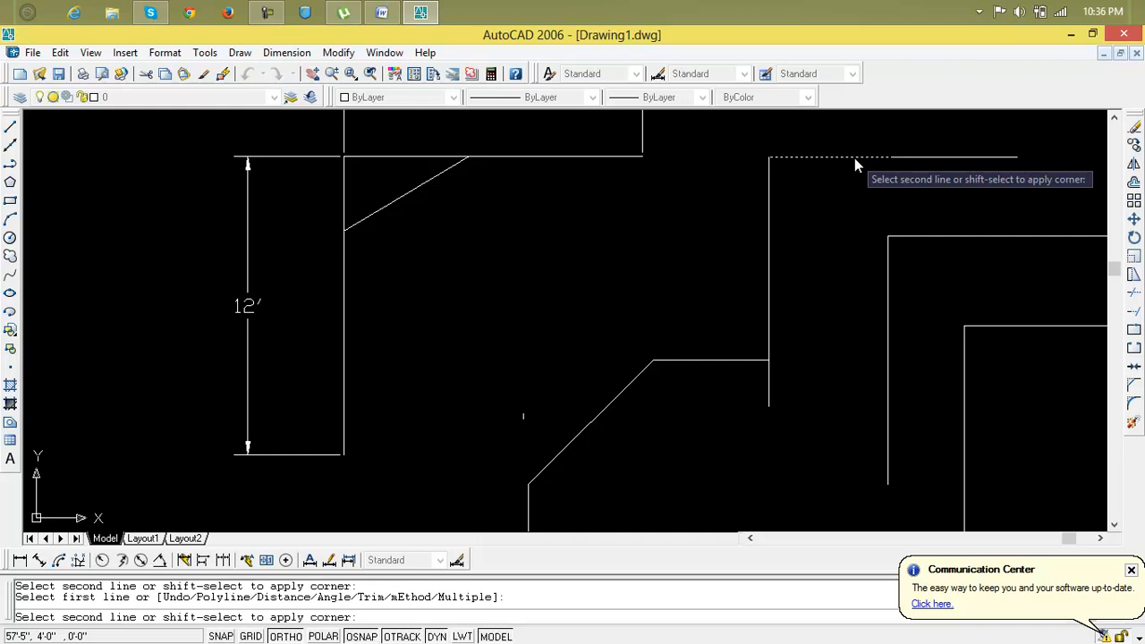
pyautogui.click(769, 225)
pyautogui.click(922, 238)
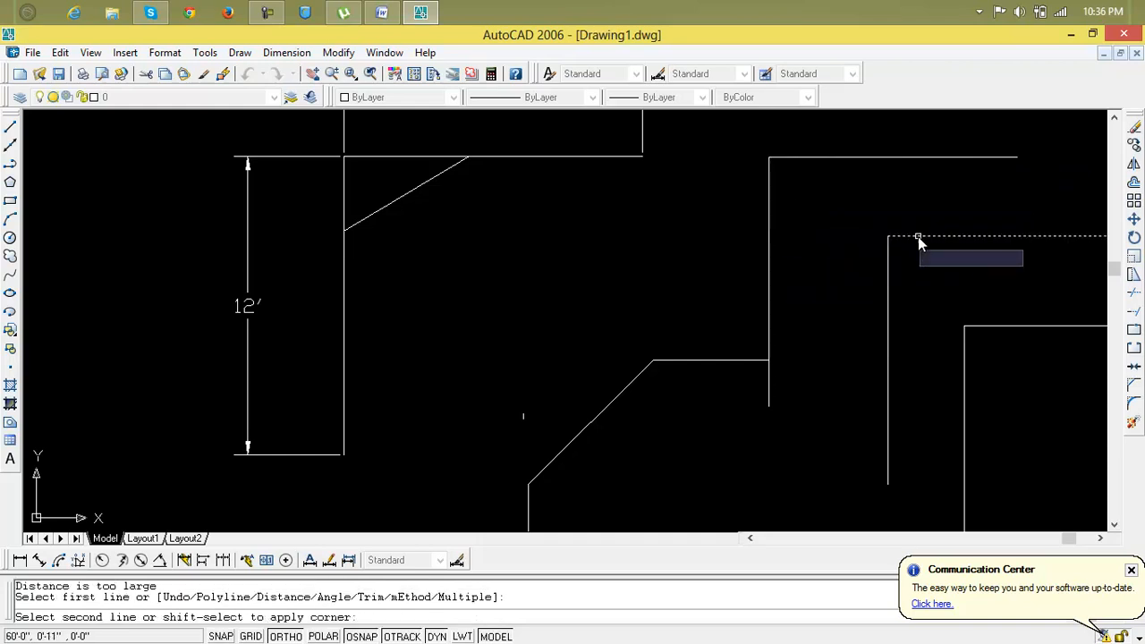
pyautogui.click(890, 289)
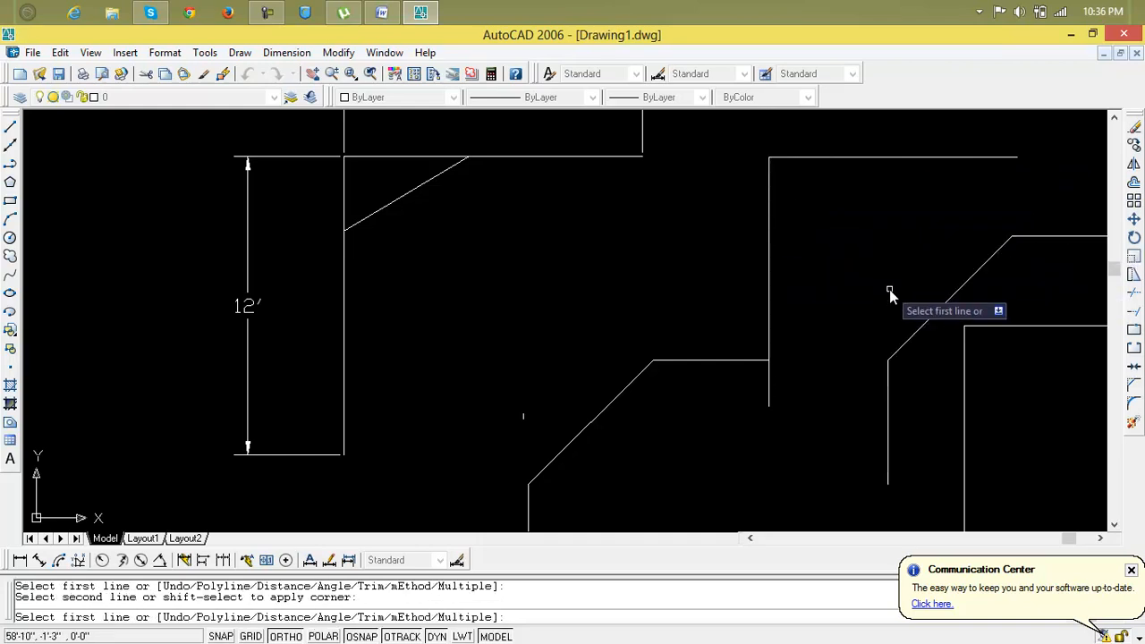
pyautogui.click(1011, 328)
pyautogui.click(964, 367)
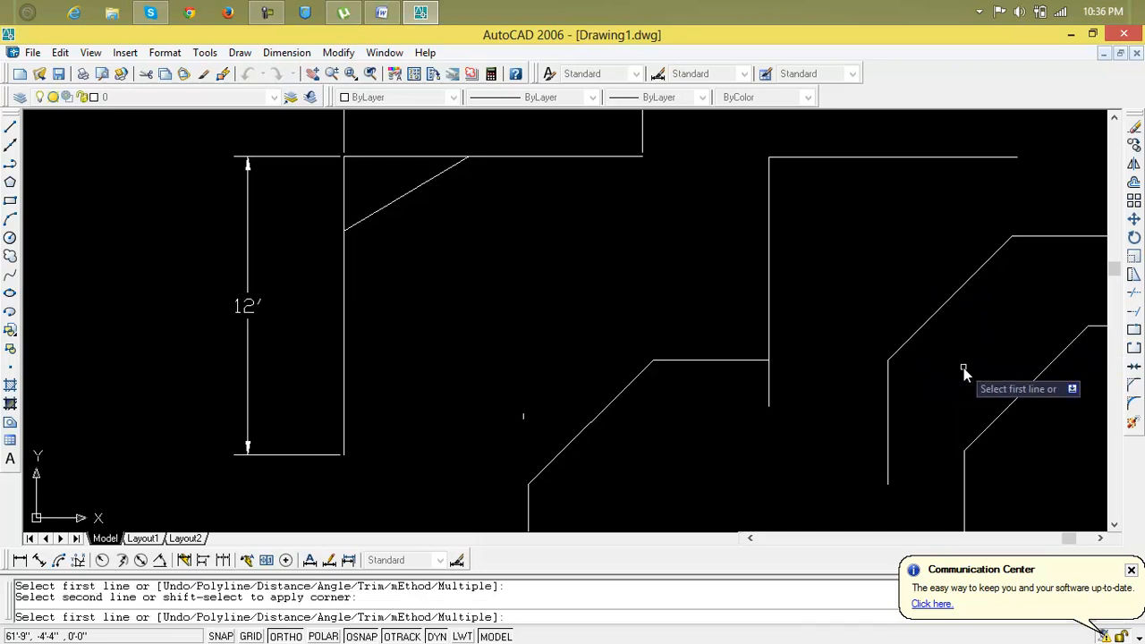
pyautogui.click(764, 389)
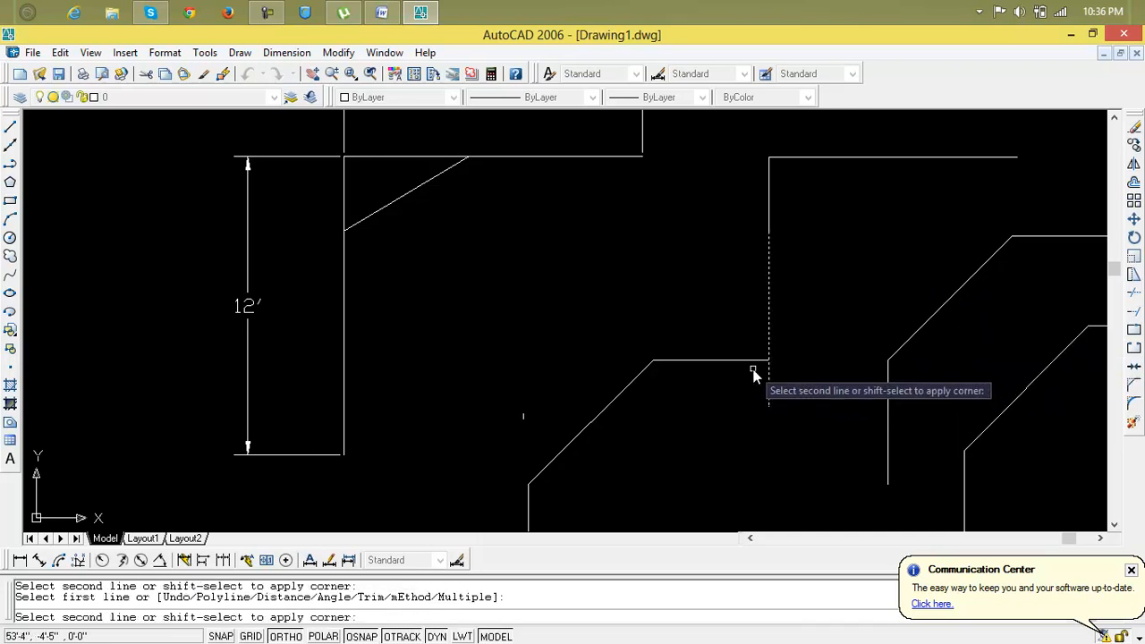
pyautogui.click(750, 360)
# Step: Chamfer between the 5' horizontal line and the 7' vertical line of the dimensioned figure and end the Chamfer command
pyautogui.scroll(-2, 823, 427)
pyautogui.moveTo(824, 427)
pyautogui.mouseDown(button='middle')
pyautogui.moveTo(486, 427)
pyautogui.moveTo(844, 382)
pyautogui.moveTo(1094, 442)
pyautogui.moveTo(1124, 420)
pyautogui.mouseUp(button='middle')
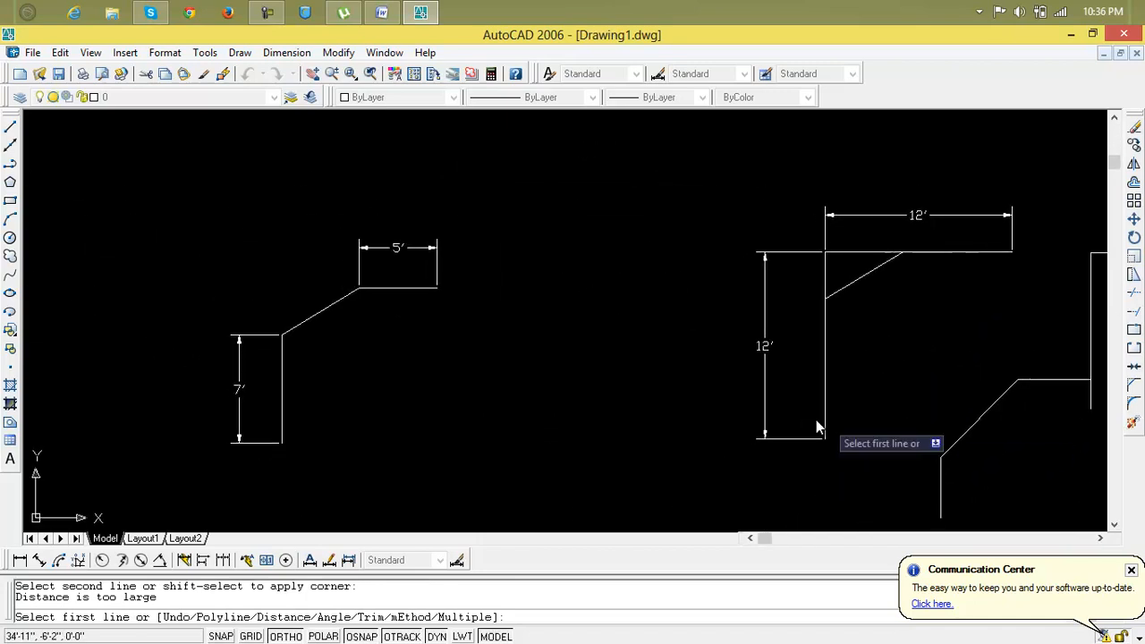
pyautogui.click(405, 290)
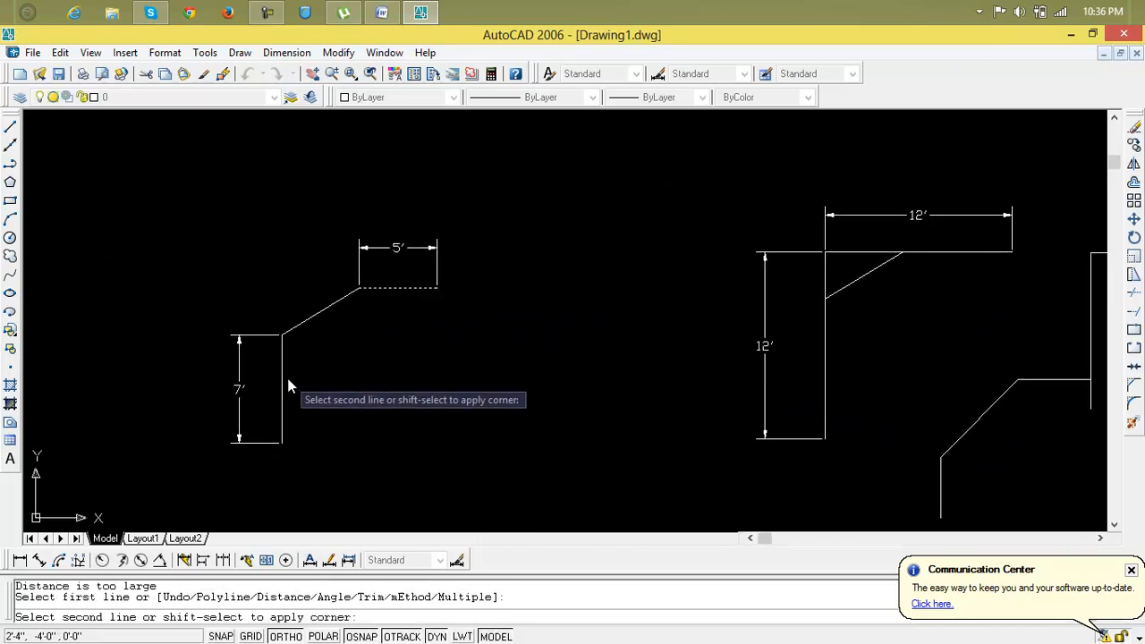
pyautogui.click(283, 385)
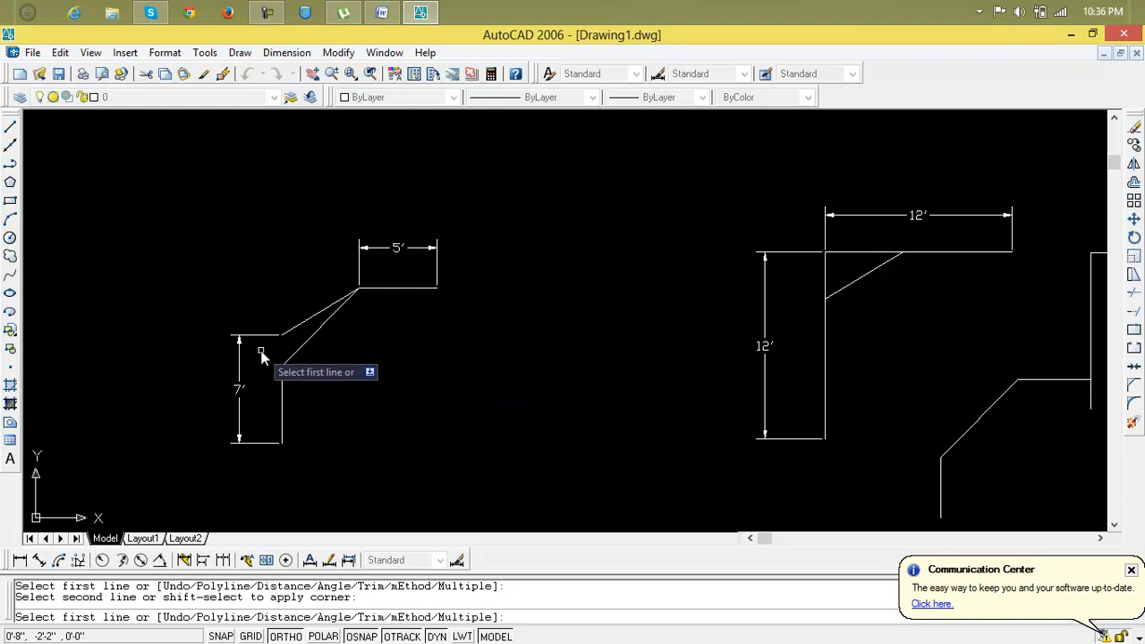
pyautogui.press('Escape')
pyautogui.press('Escape')
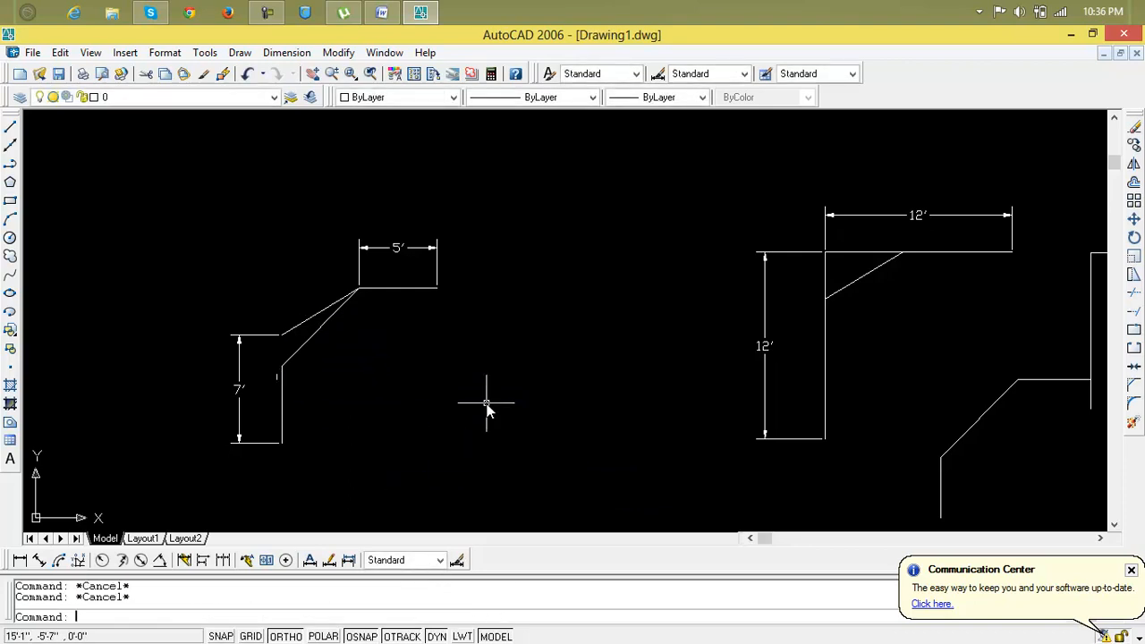
# Step: Erase all the objects in the drawing and minimize the program to show the desktop
pyautogui.scroll(-5, 486, 402)
pyautogui.click(663, 259)
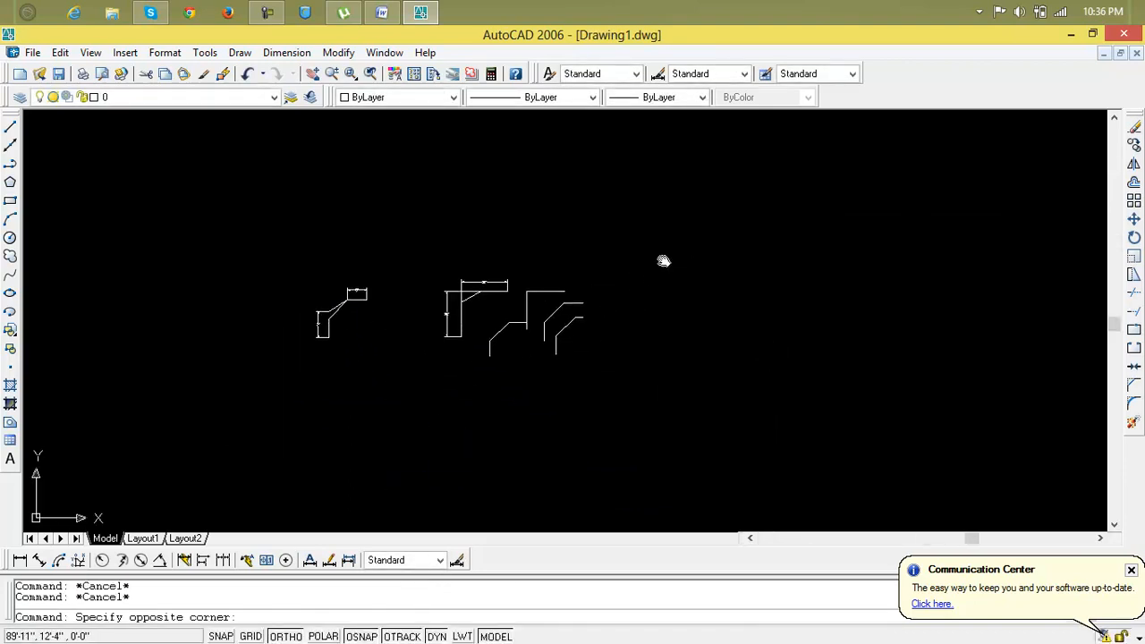
pyautogui.click(286, 391)
pyautogui.press('Delete')
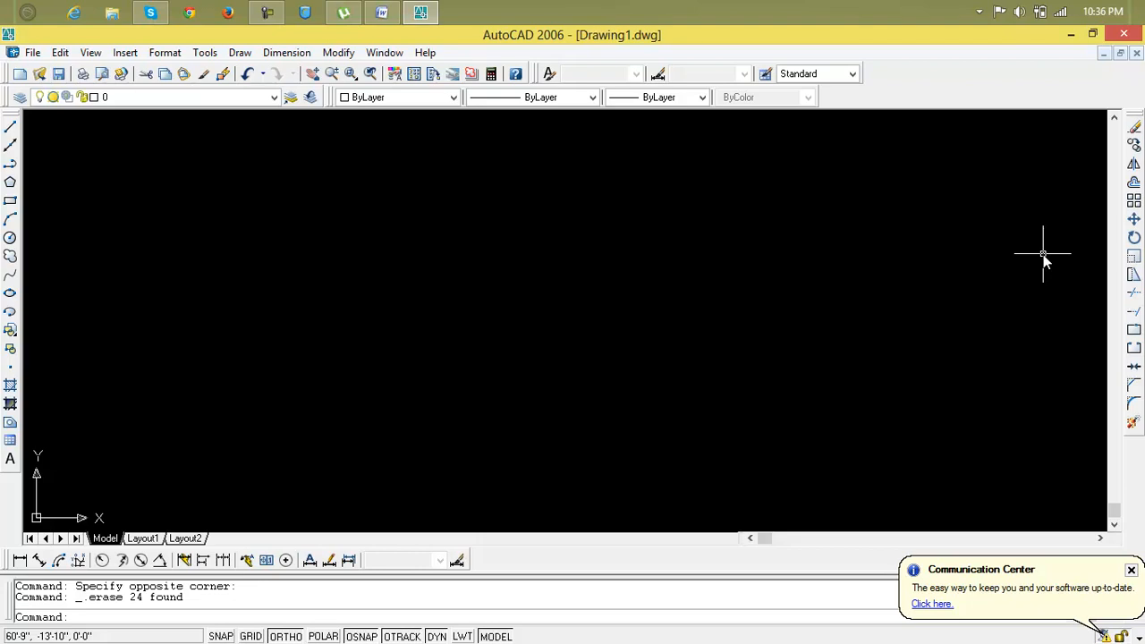
pyautogui.click(1071, 36)
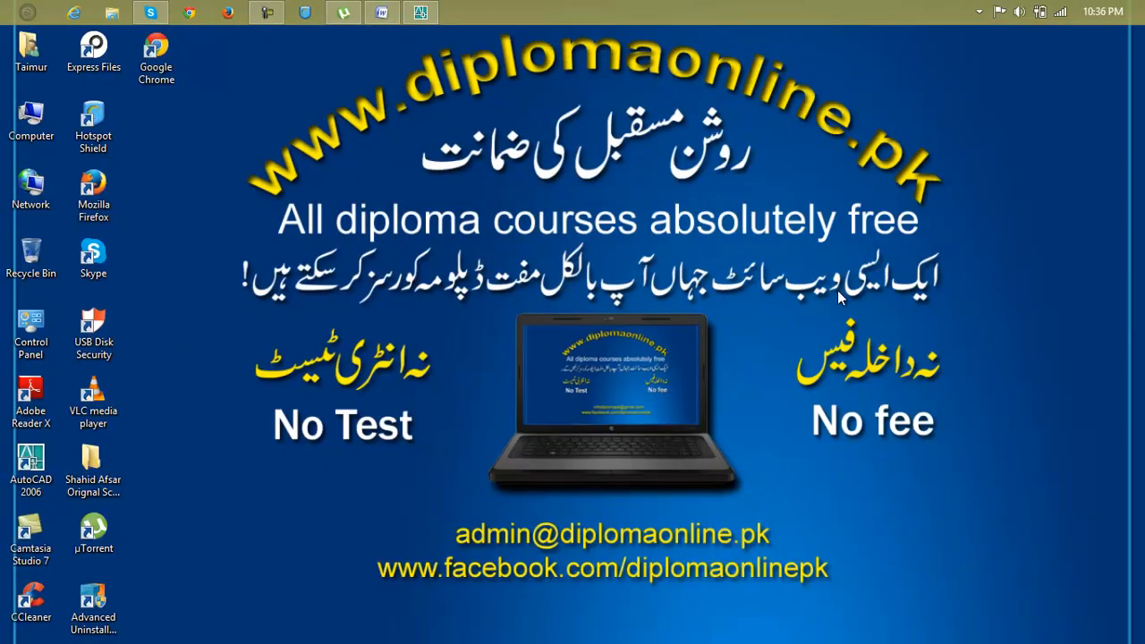